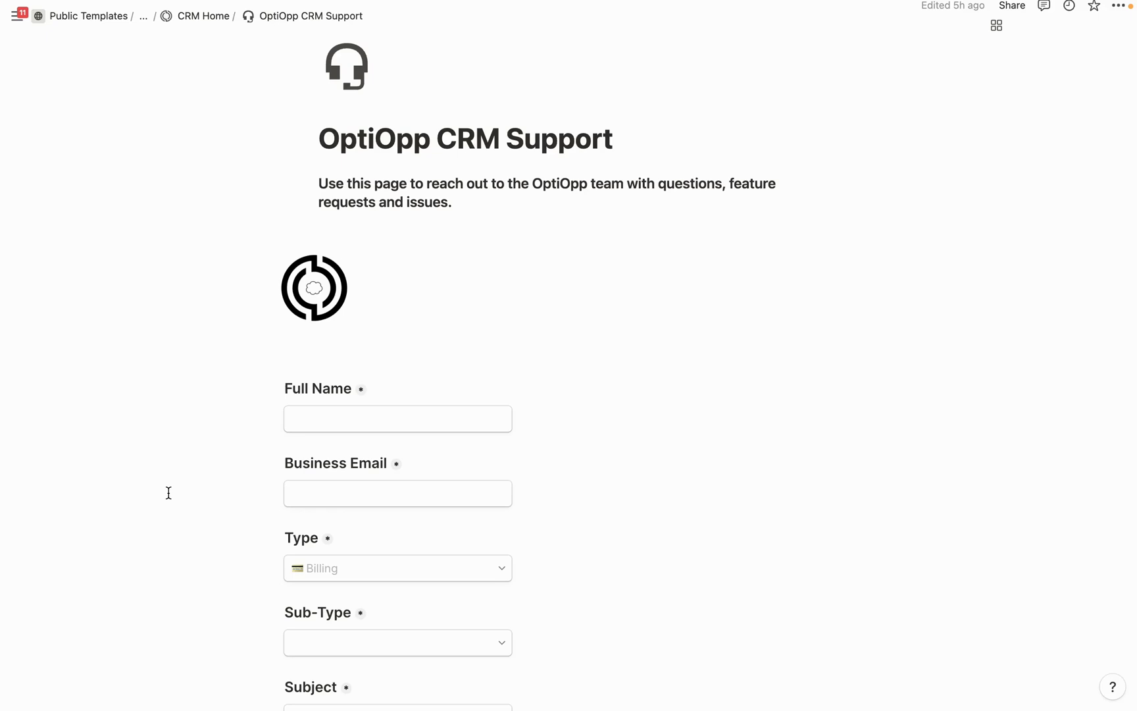
# Leave the OptiOpp CRM Support form for the Support CRM page, then create a new blank page
pyautogui.scroll(-3, 168, 492)
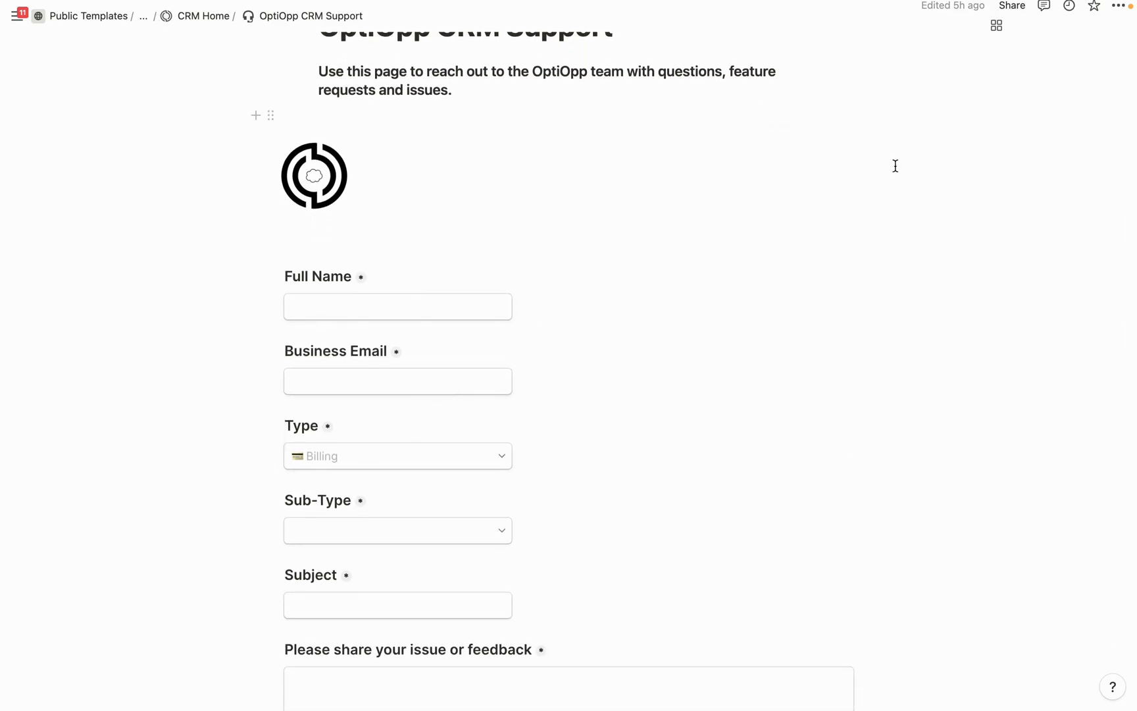
pyautogui.click(1011, 7)
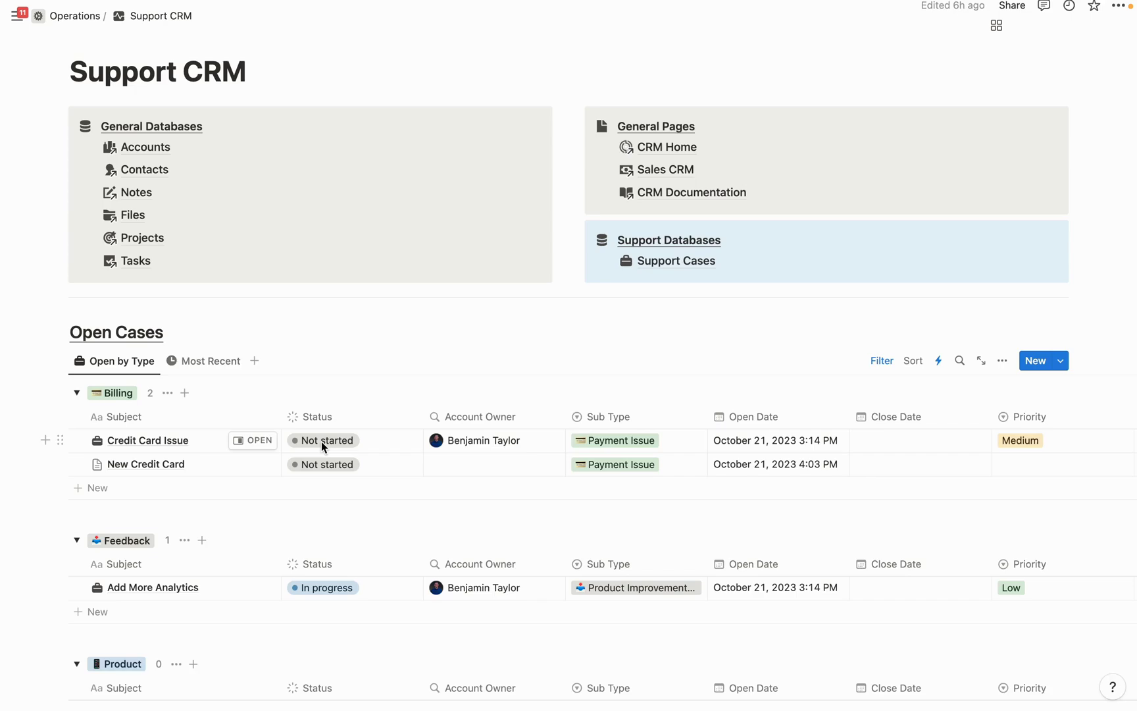
pyautogui.press('super+n')
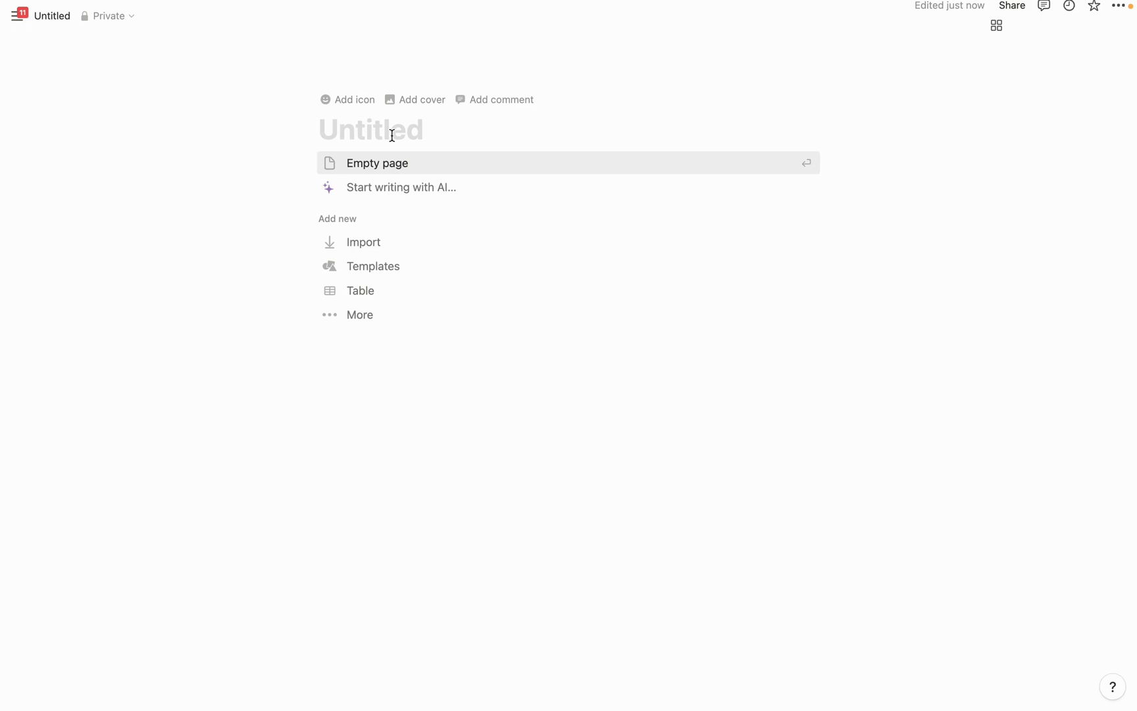
# Title the new page 'Support Cases' and make it a table backed by a new database
pyautogui.write('Su')
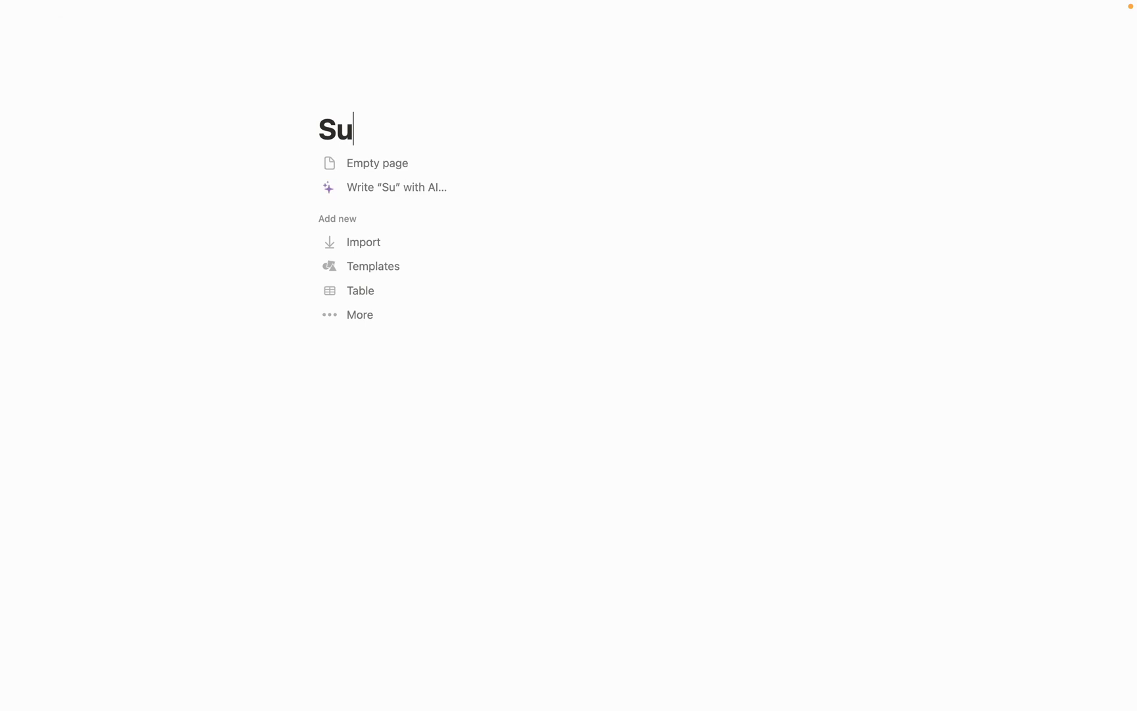
pyautogui.write('pport Cases')
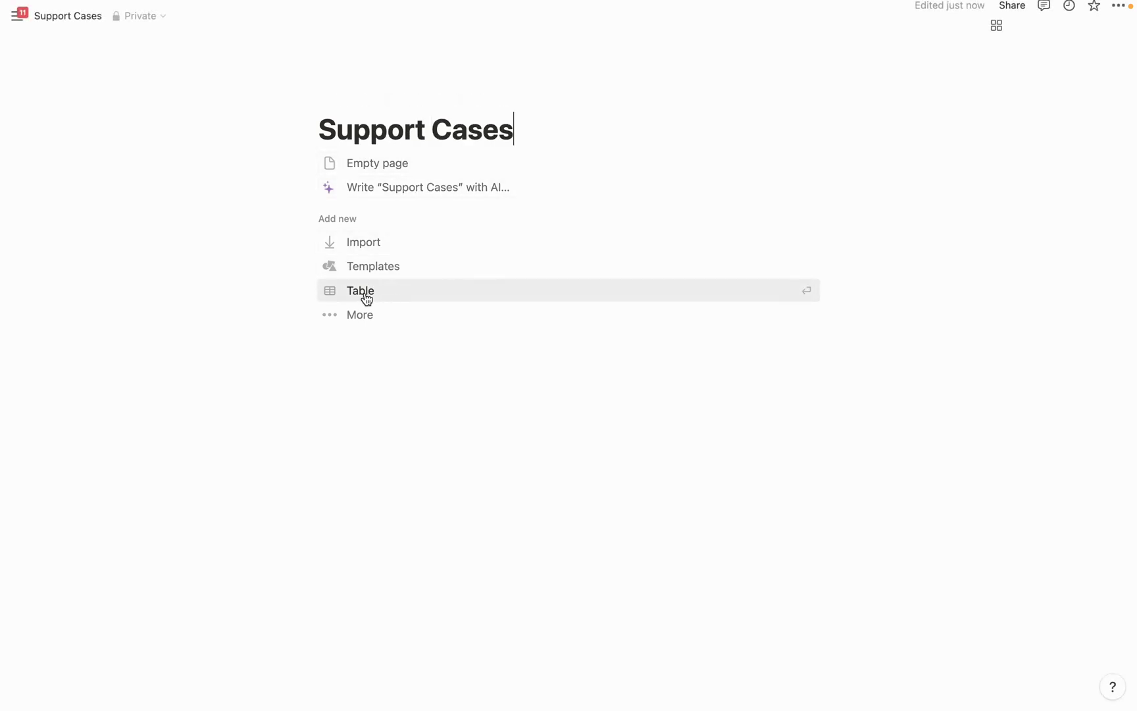
pyautogui.click(364, 292)
pyautogui.click(909, 384)
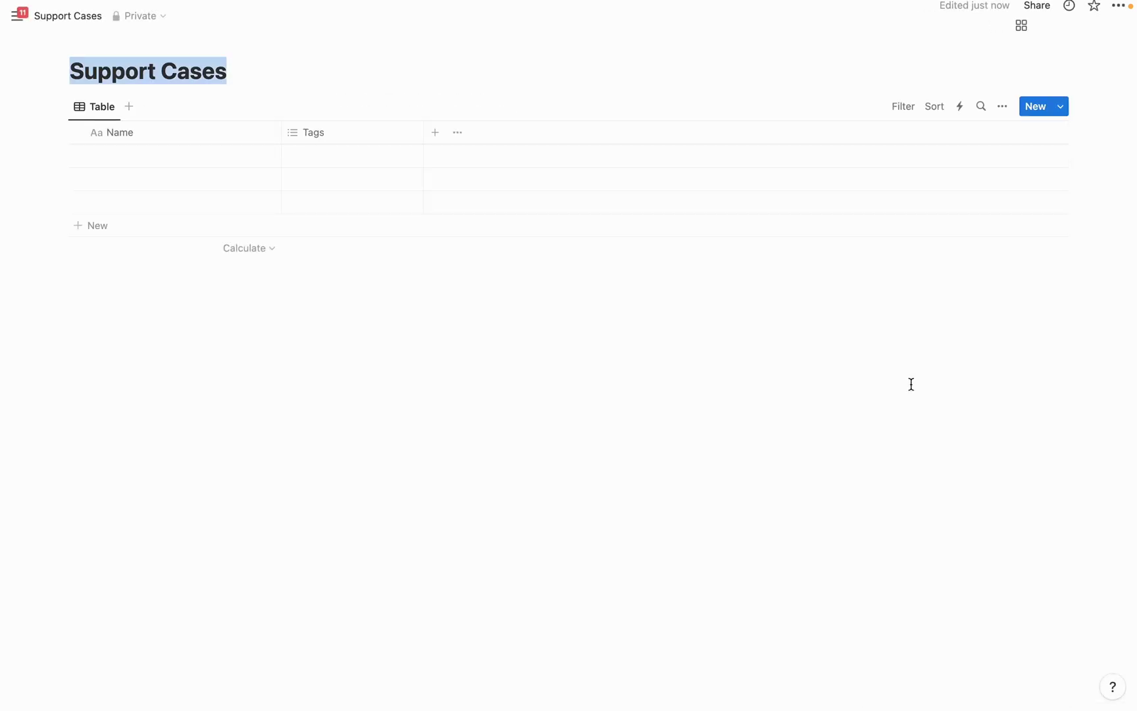
# Delete the Tags column from the Support Cases table
pyautogui.click(352, 136)
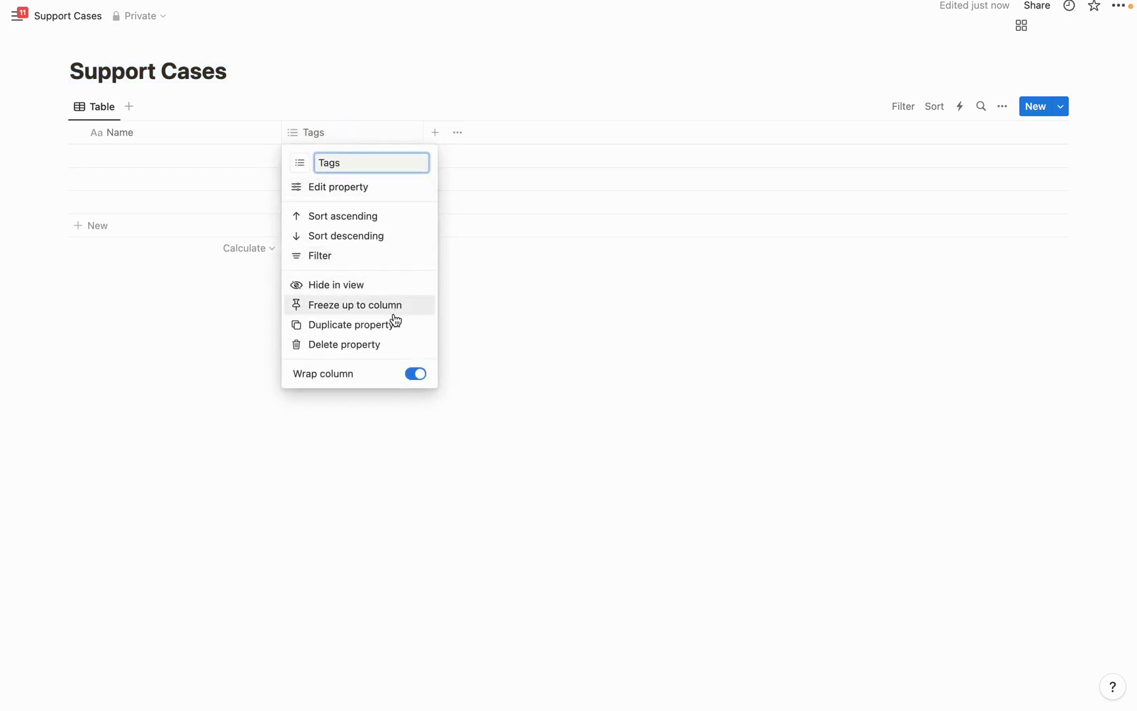
pyautogui.click(366, 349)
pyautogui.press('Return')
# Rename the Name column to Subject and add a Status column
pyautogui.click(158, 138)
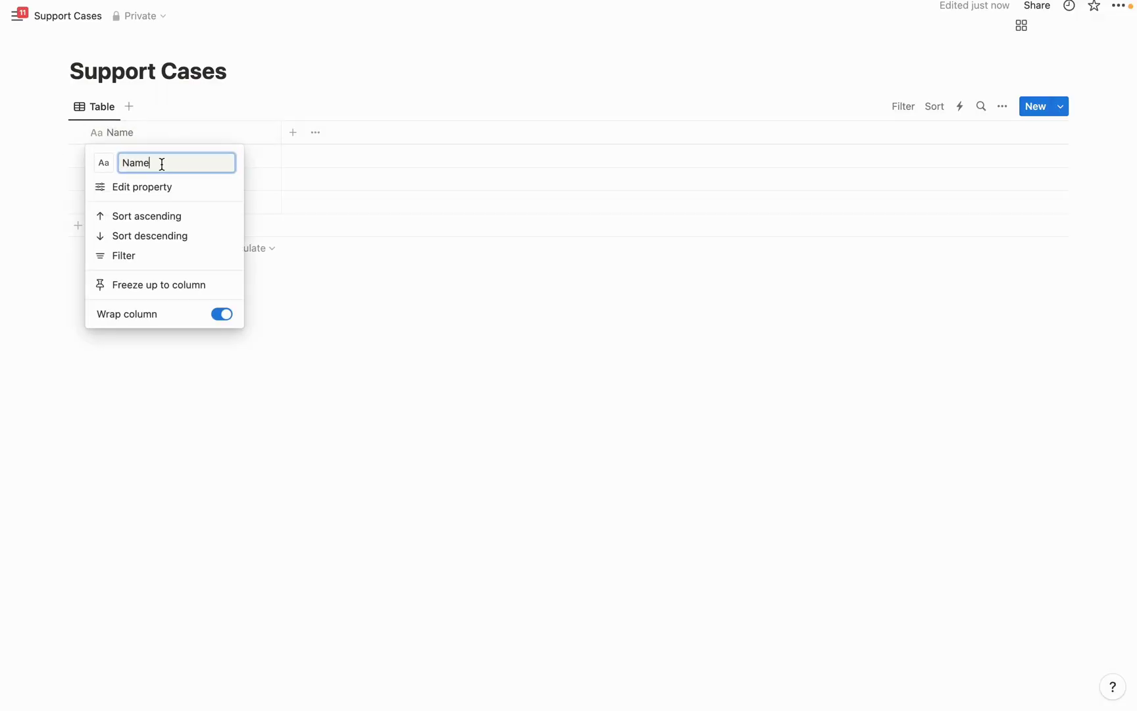
pyautogui.doubleClick(157, 164)
pyautogui.press('BackSpace')
pyautogui.write('Sub')
pyautogui.write('ject')
pyautogui.press('Return')
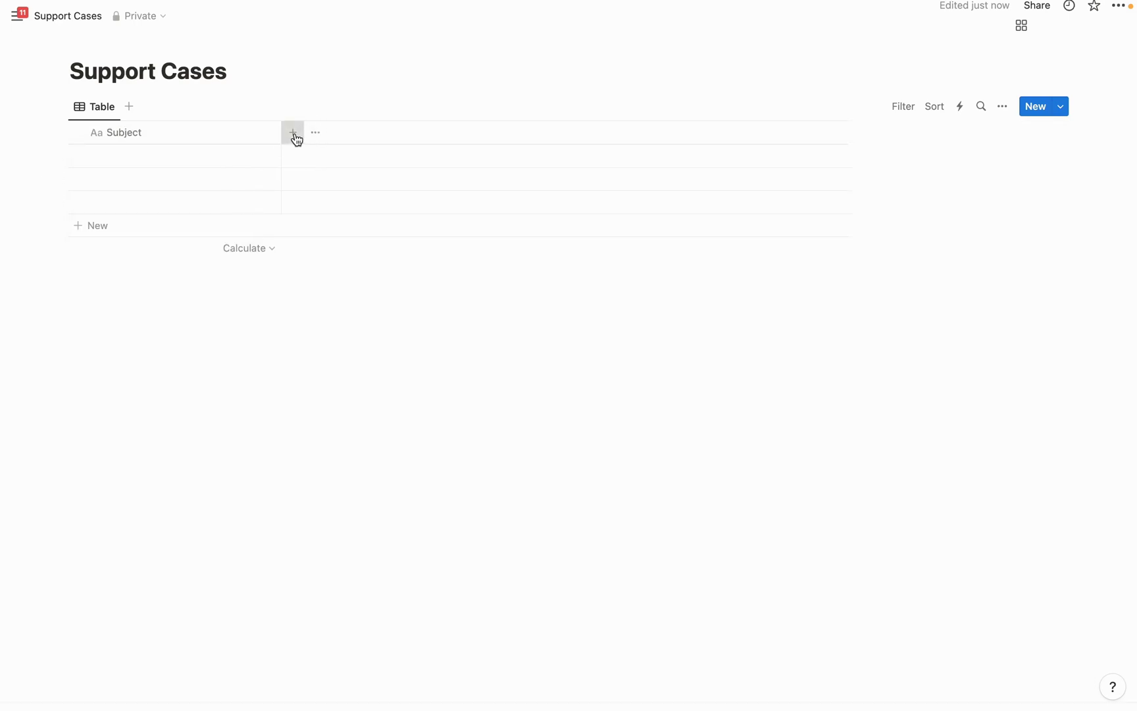
pyautogui.click(292, 132)
pyautogui.click(905, 404)
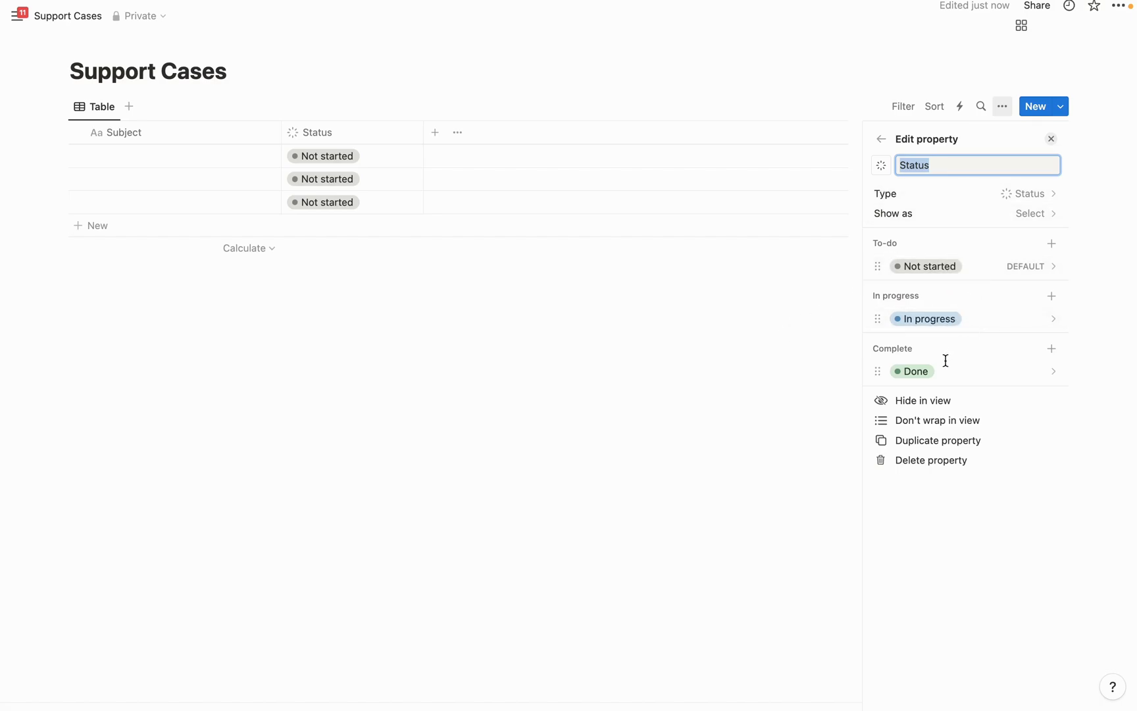
# Add a date column named Open Date after Status
pyautogui.click(666, 336)
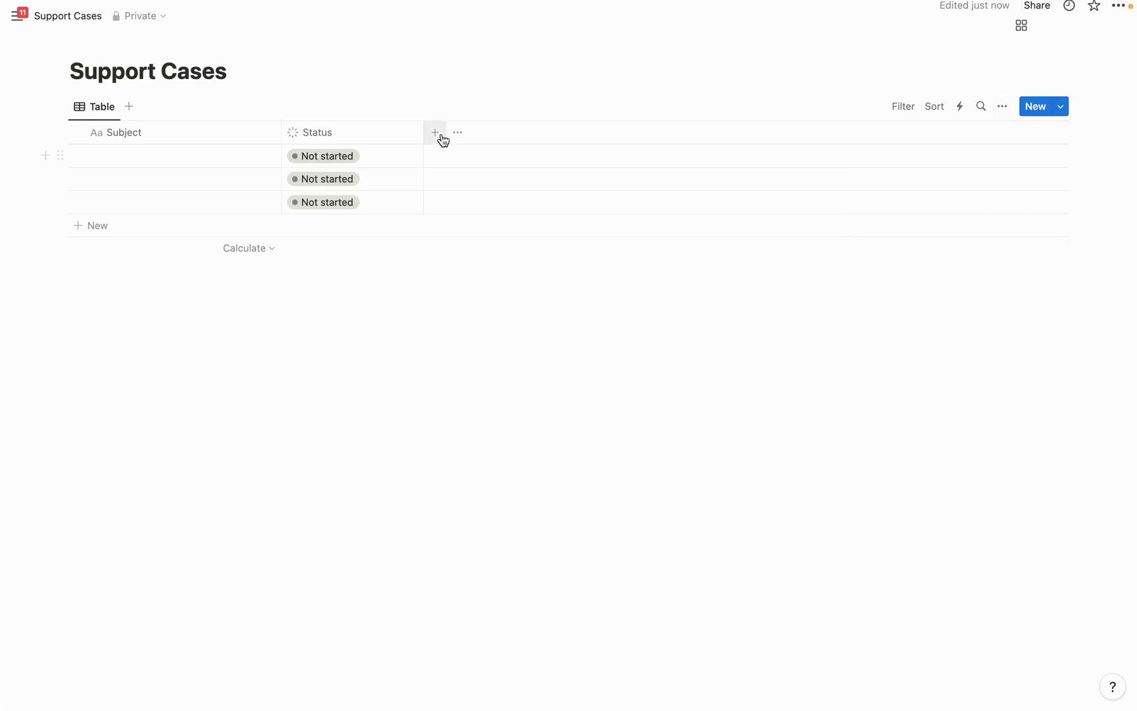
pyautogui.click(437, 135)
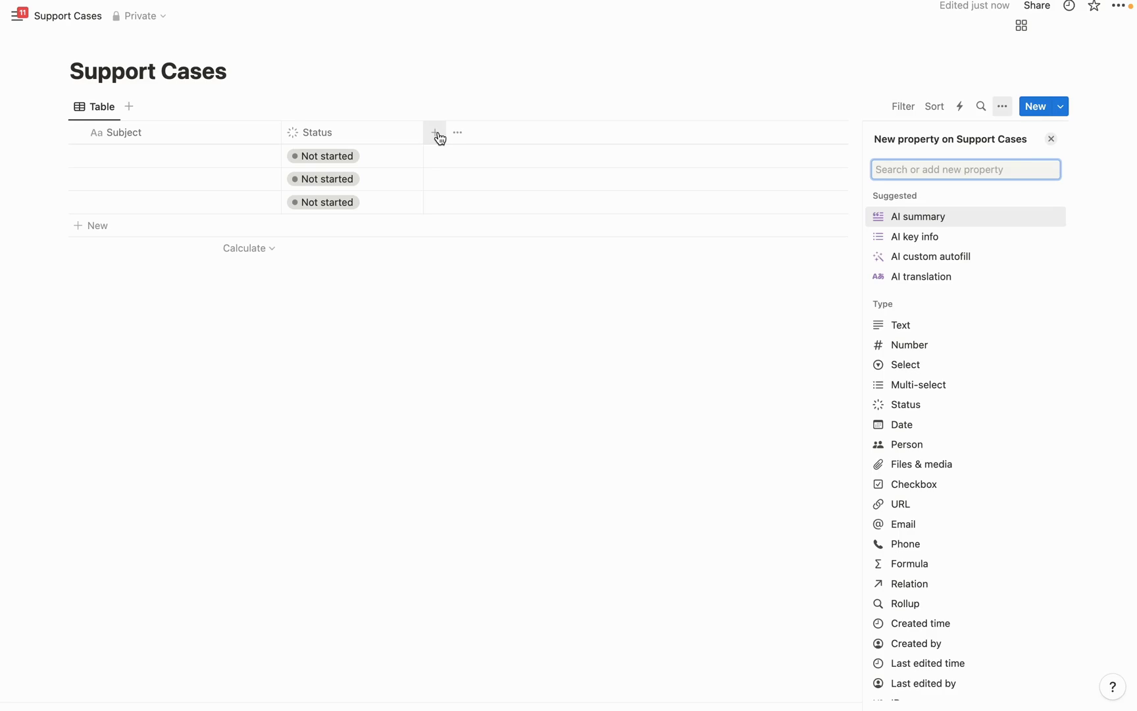
pyautogui.click(909, 425)
pyautogui.press('BackSpace')
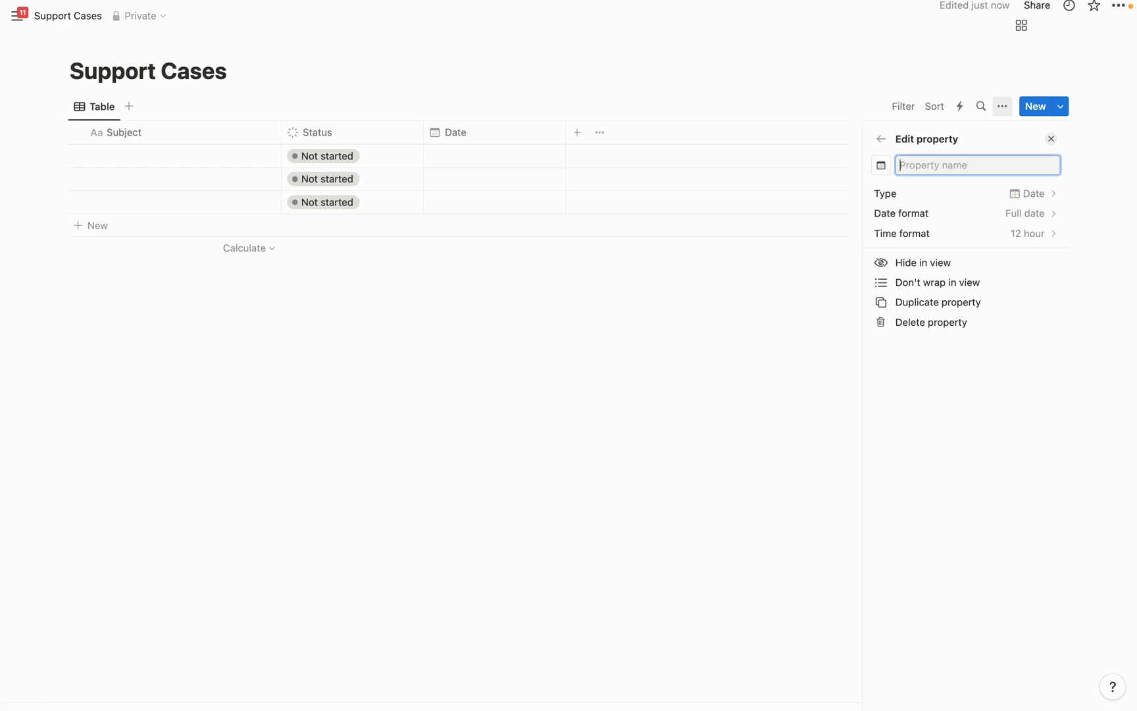
pyautogui.write('Open Date')
pyautogui.click(594, 388)
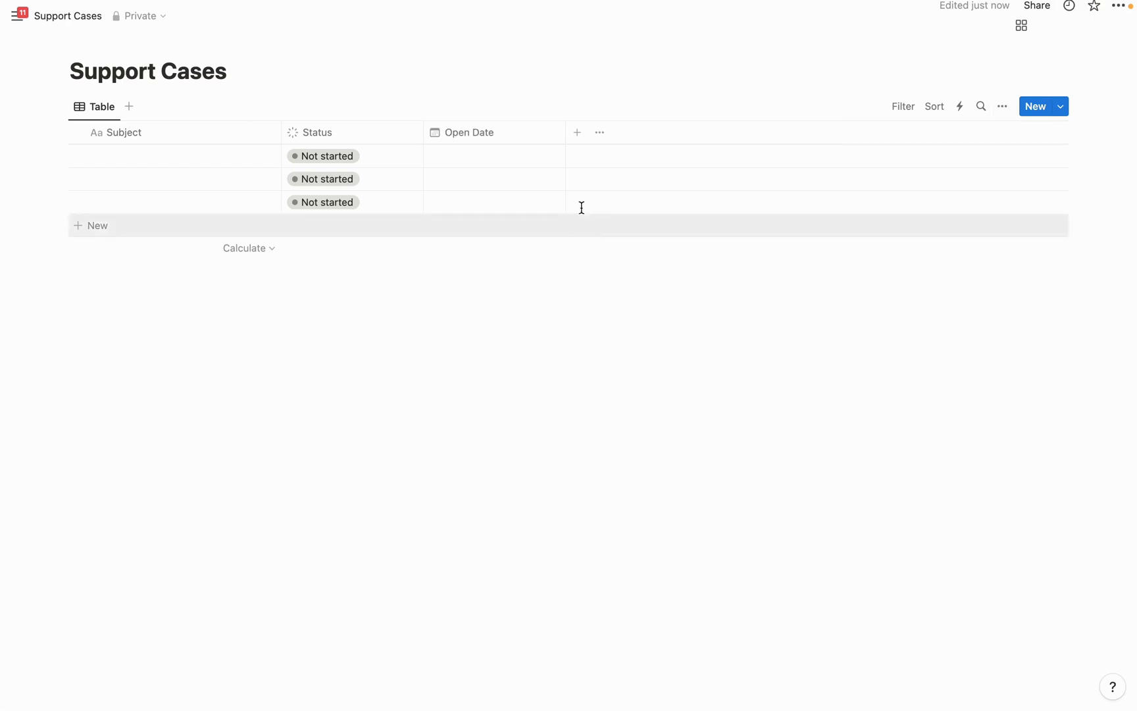
# Add a second date column named Closed Date
pyautogui.click(578, 137)
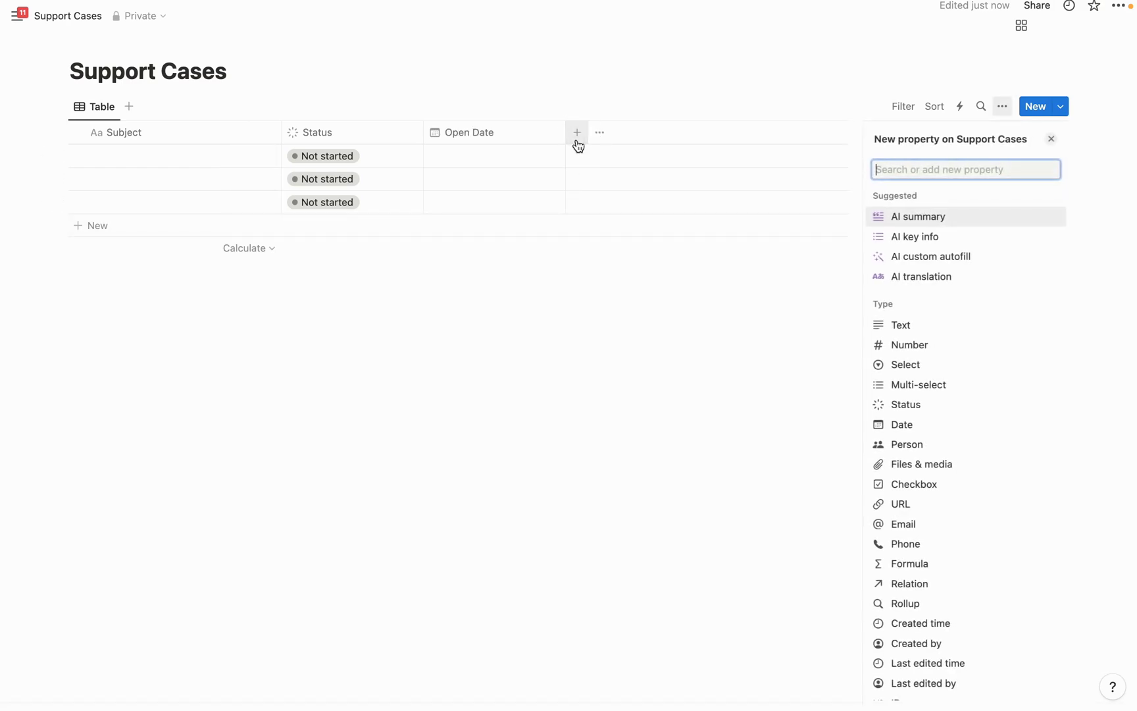
pyautogui.click(906, 427)
pyautogui.write('Closed Date')
pyautogui.press('Return')
pyautogui.click(720, 135)
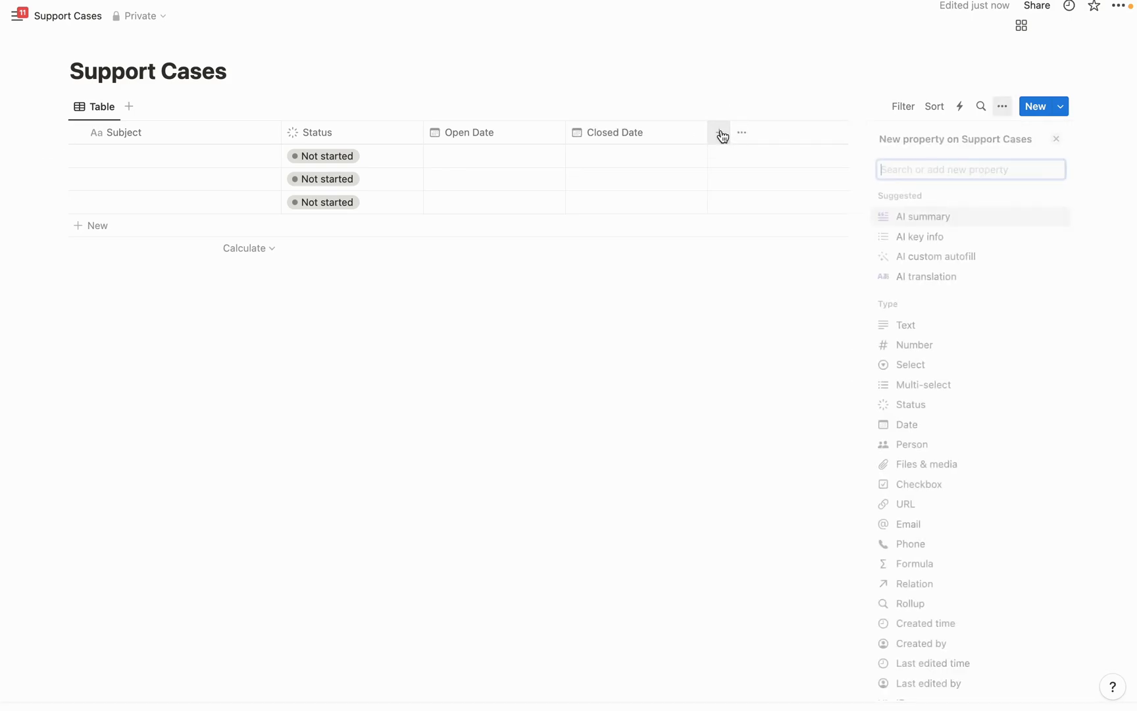
# Add a Priority select column with the options Low, Medium and High
pyautogui.click(924, 366)
pyautogui.press('BackSpace')
pyautogui.write('P')
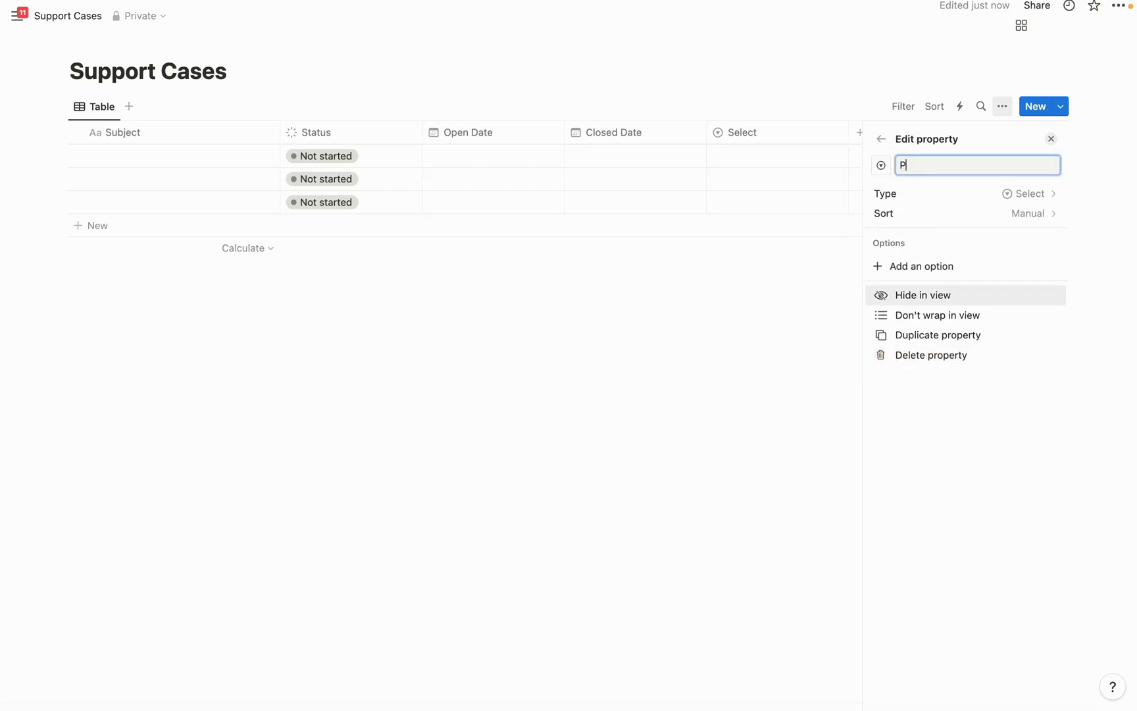
pyautogui.write('riority')
pyautogui.click(909, 266)
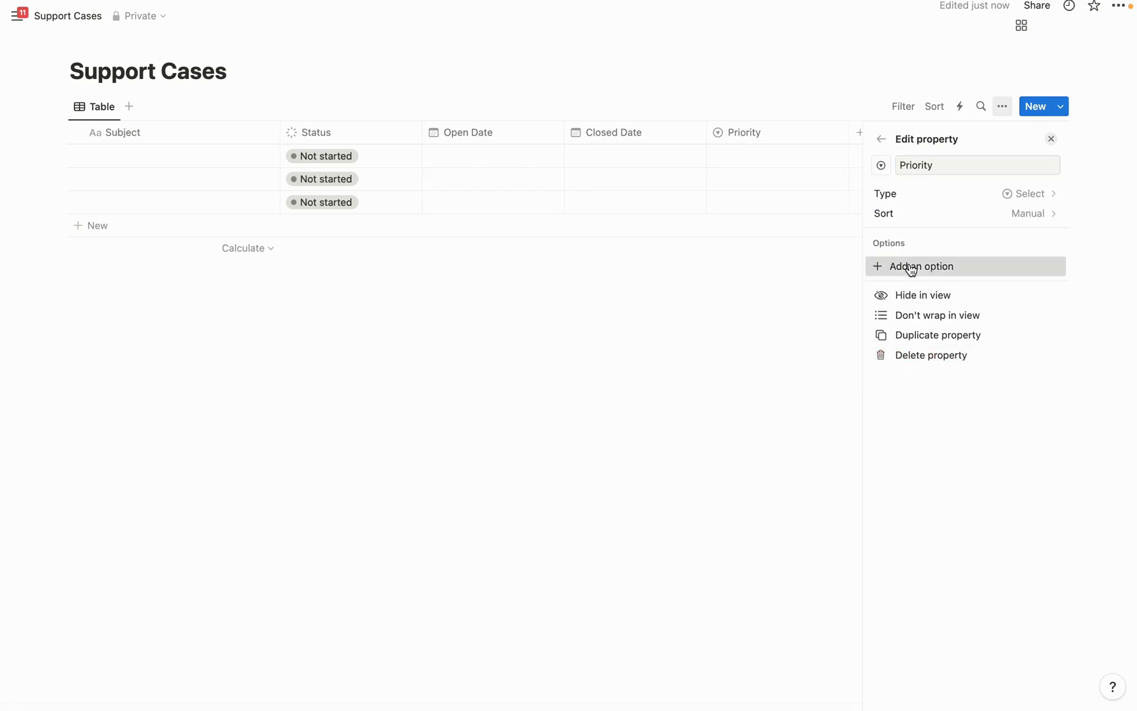
pyautogui.write('Low')
pyautogui.press('Return')
pyautogui.write('Medi')
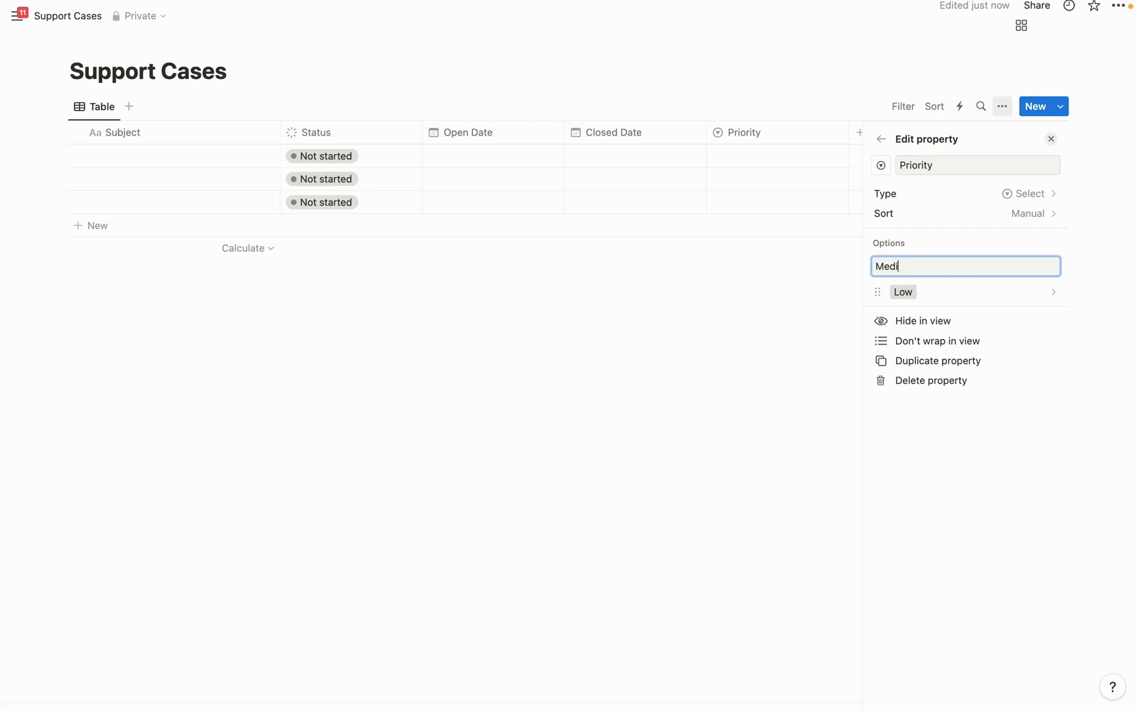
pyautogui.write('um')
pyautogui.press('Return')
pyautogui.write('High')
pyautogui.press('Return')
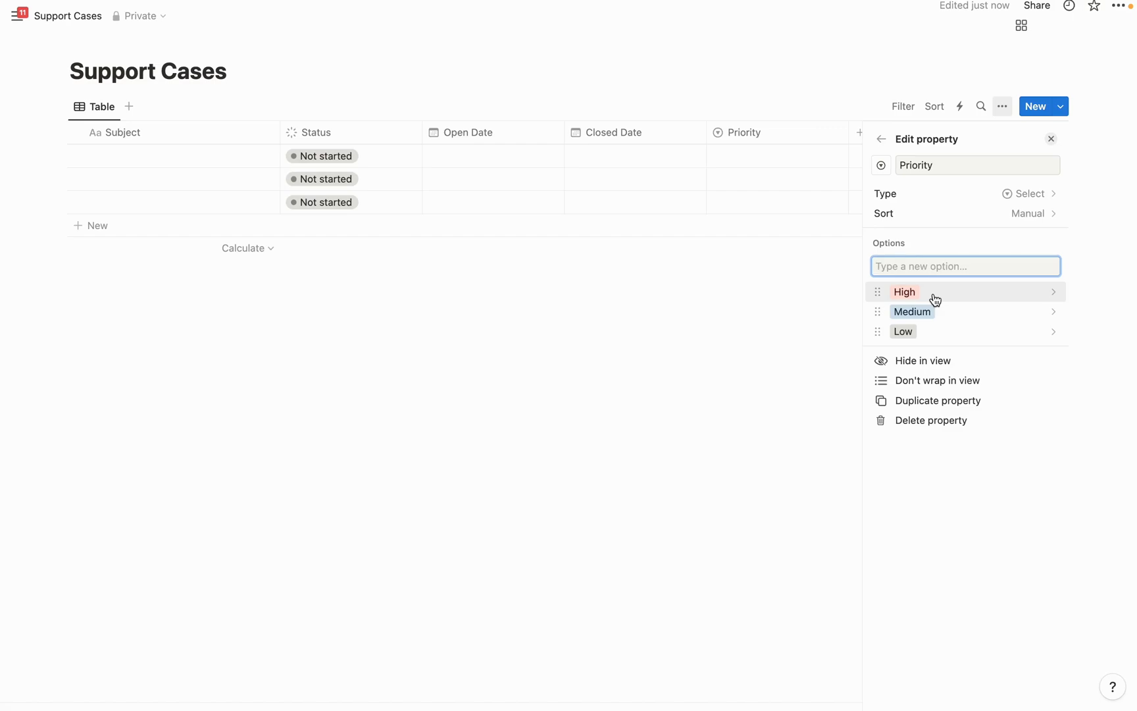
pyautogui.press('Escape')
# Add a select column named Type after Priority
pyautogui.click(864, 132)
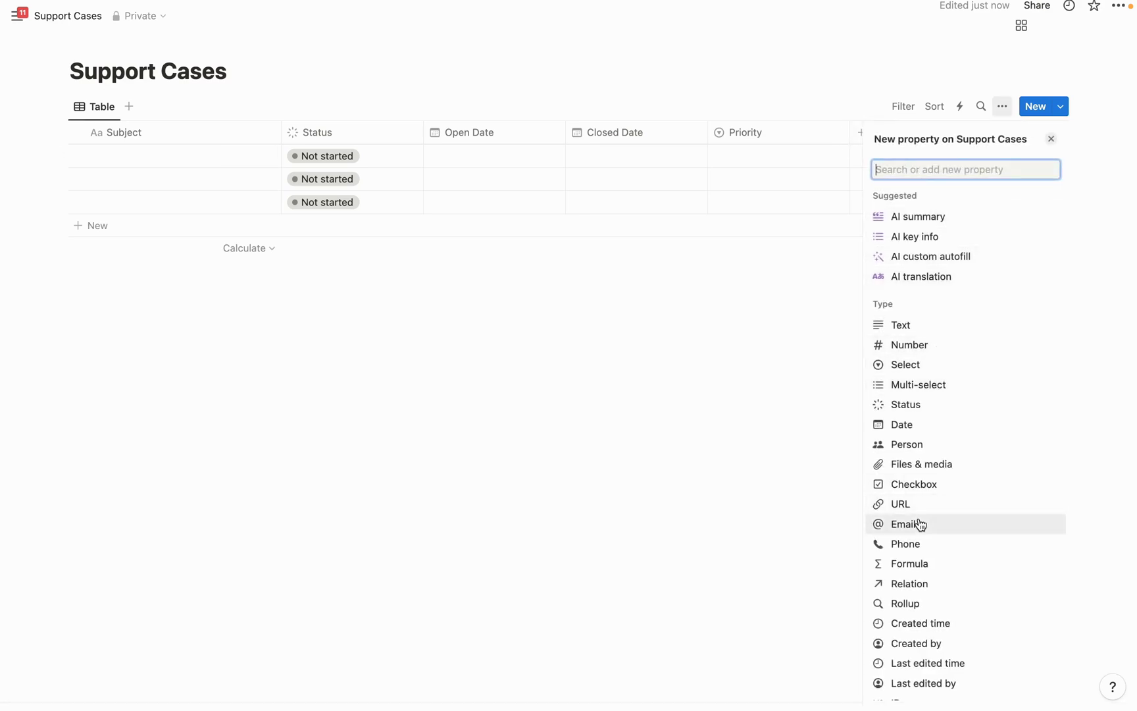
pyautogui.click(907, 365)
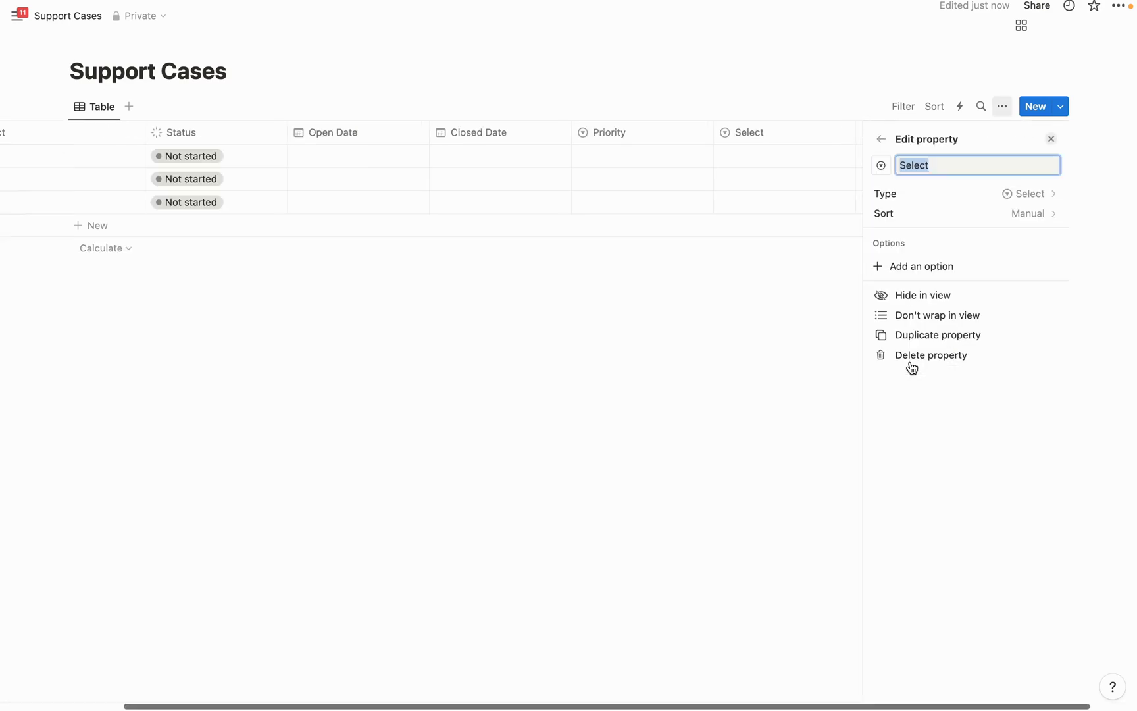
pyautogui.press('BackSpace')
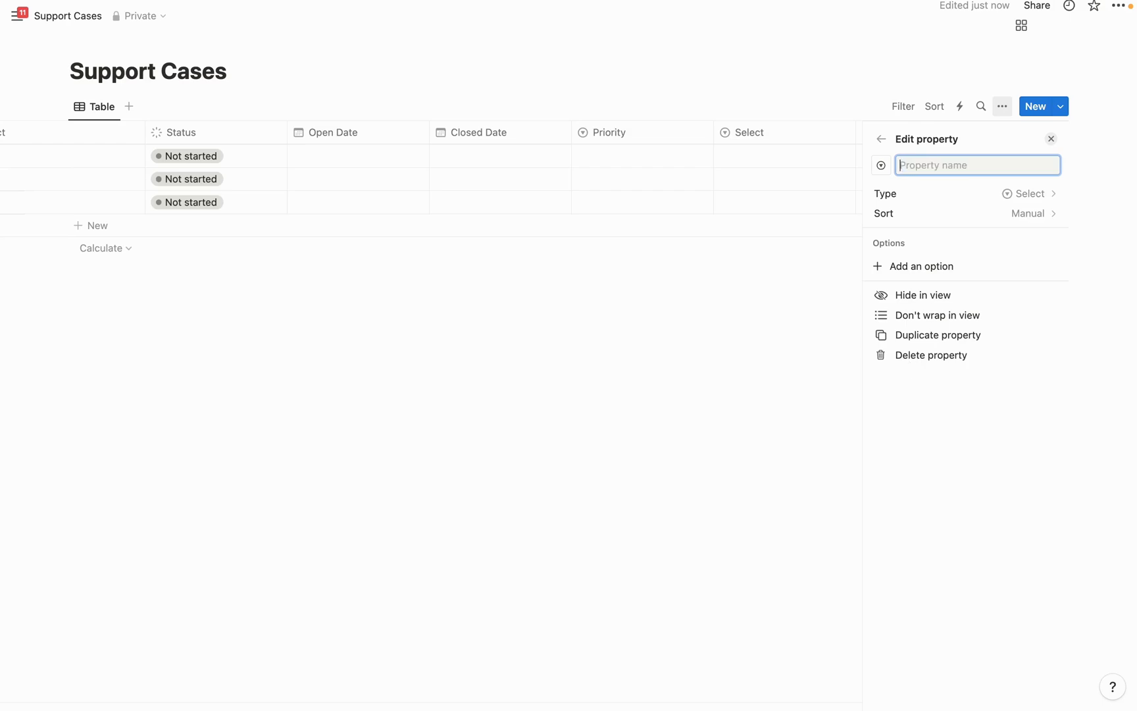
pyautogui.write('Type')
pyautogui.click(691, 417)
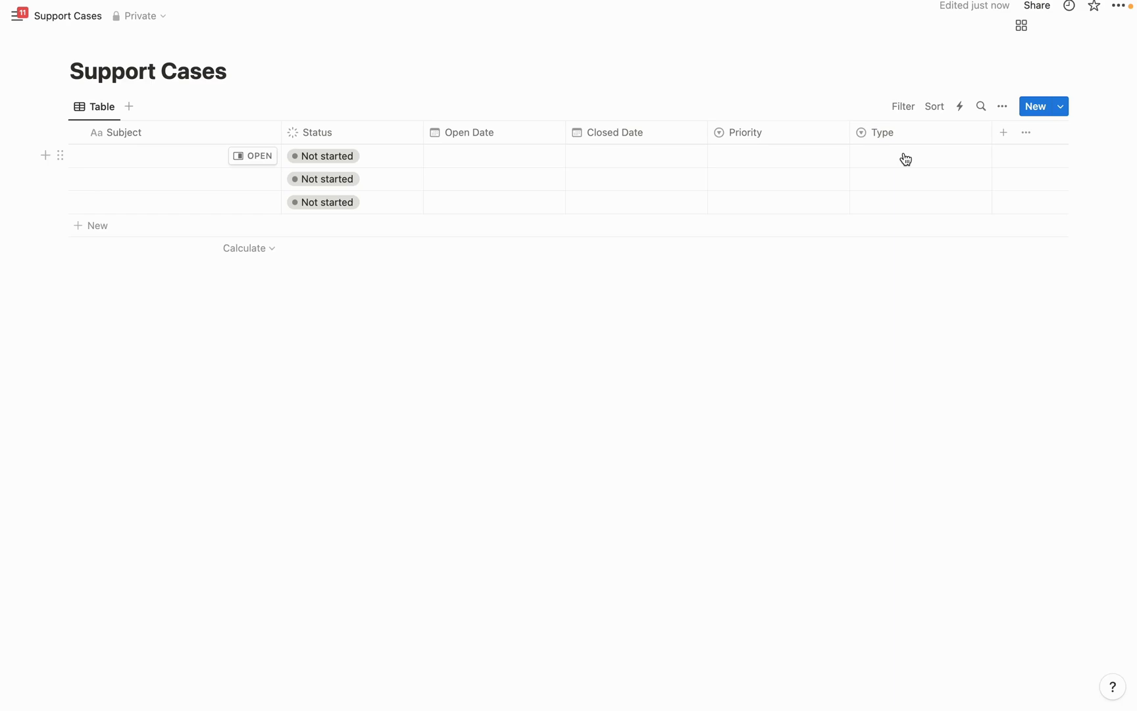
# Add another select column for the sub-type, naming it SubType
pyautogui.click(1003, 134)
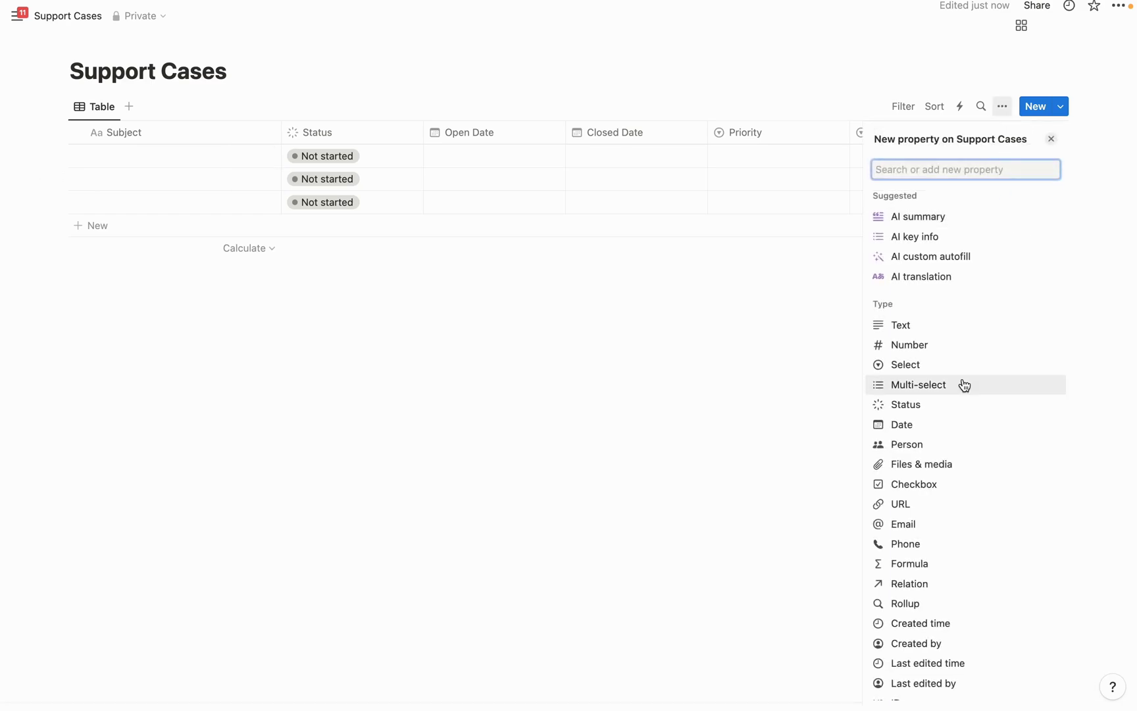
pyautogui.click(913, 368)
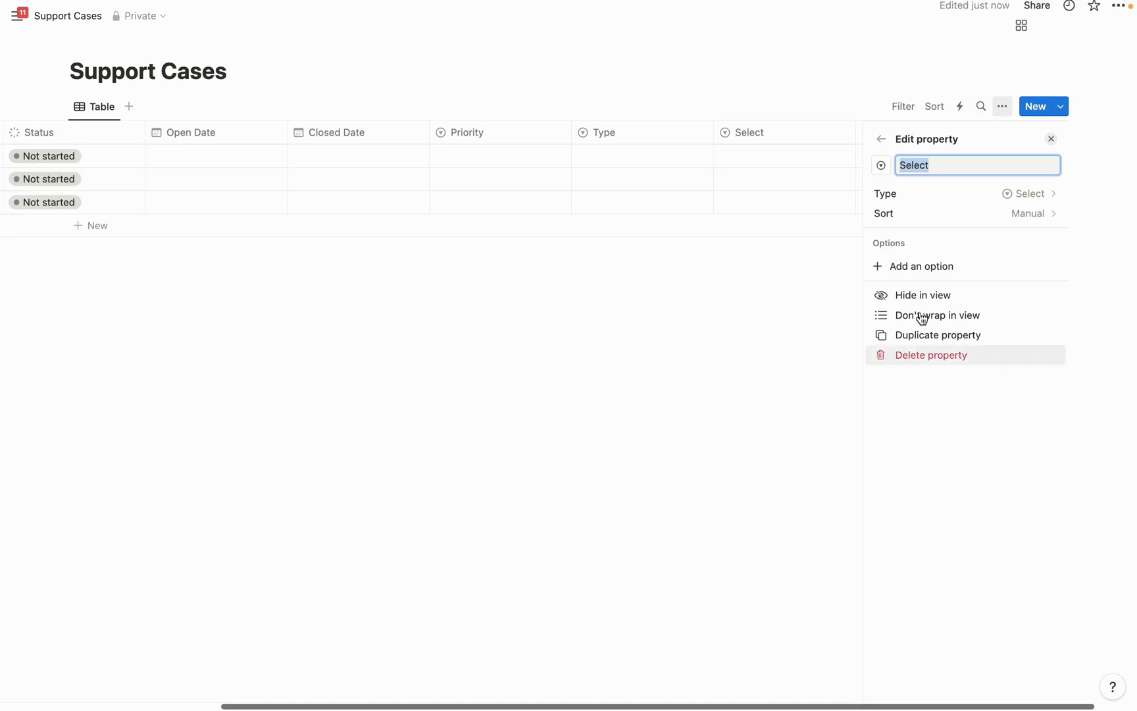
pyautogui.press('BackSpace')
pyautogui.write('Sub')
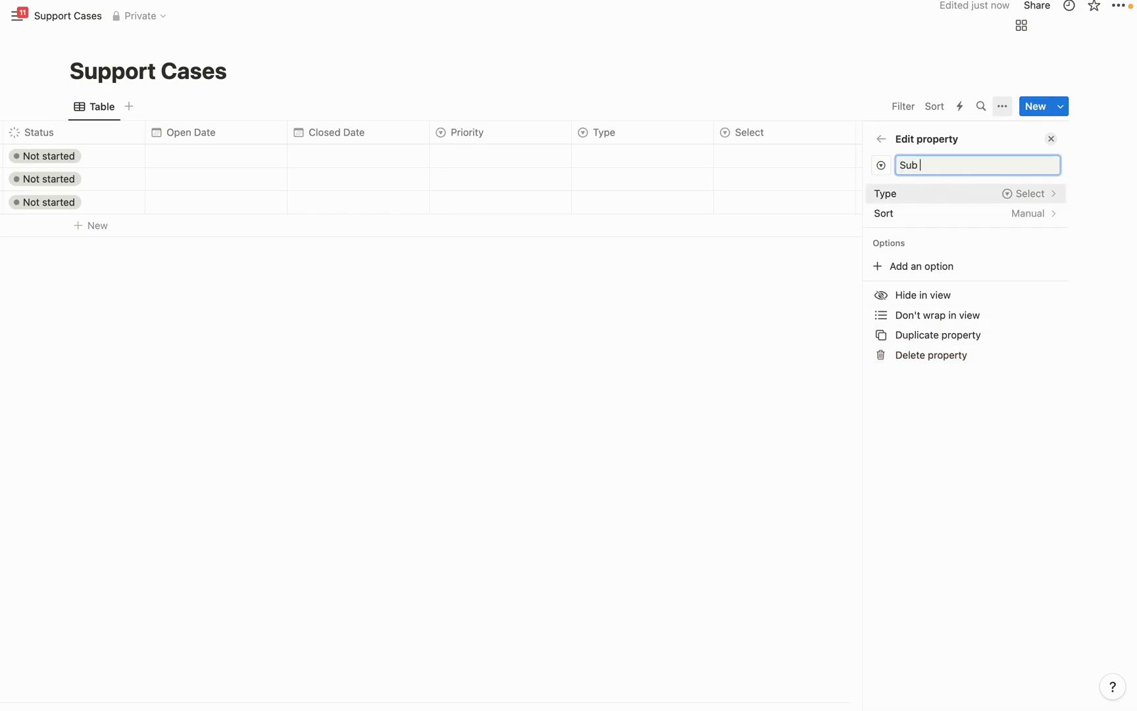
pyautogui.write('Type')
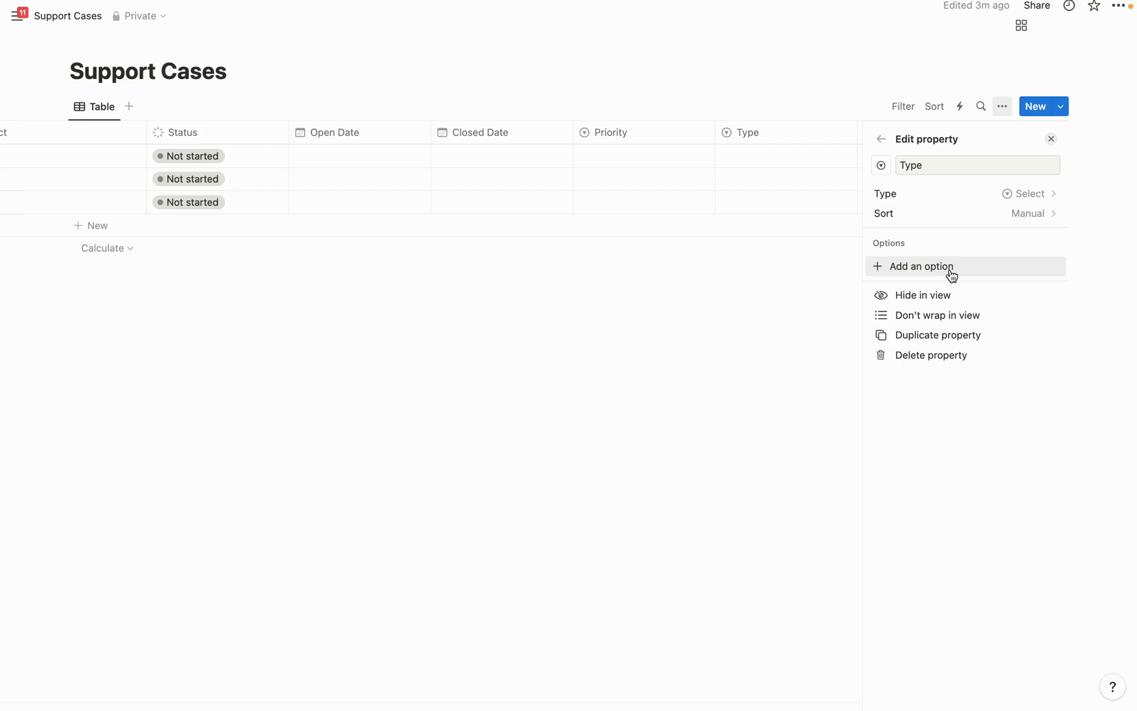
# Add emoji-prefixed Type options: credit-card Billing, mobile-phone Product and inbox-tray Feedback
pyautogui.click(936, 267)
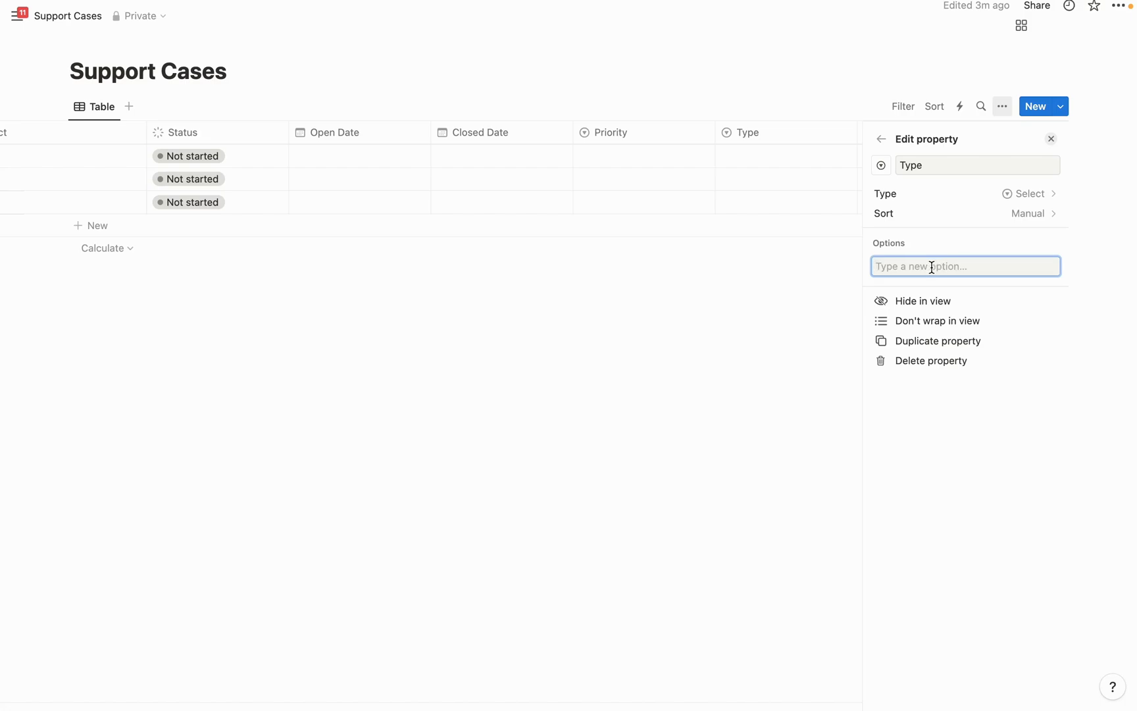
pyautogui.press('ctrl+super+space')
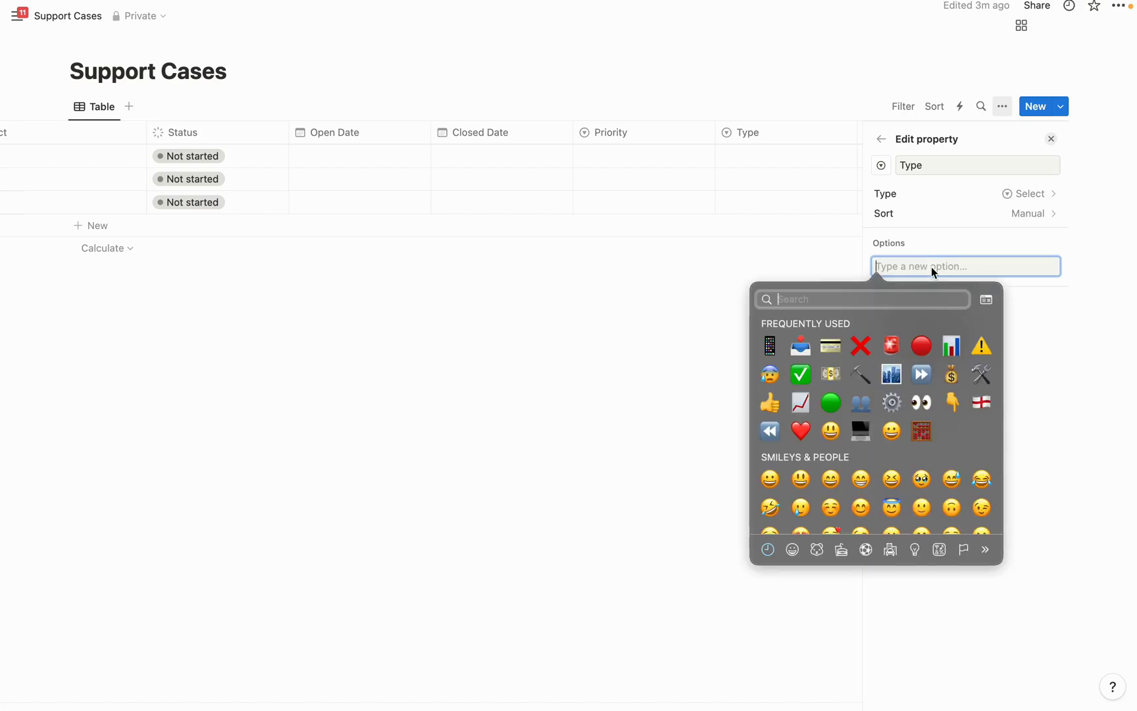
pyautogui.click(831, 347)
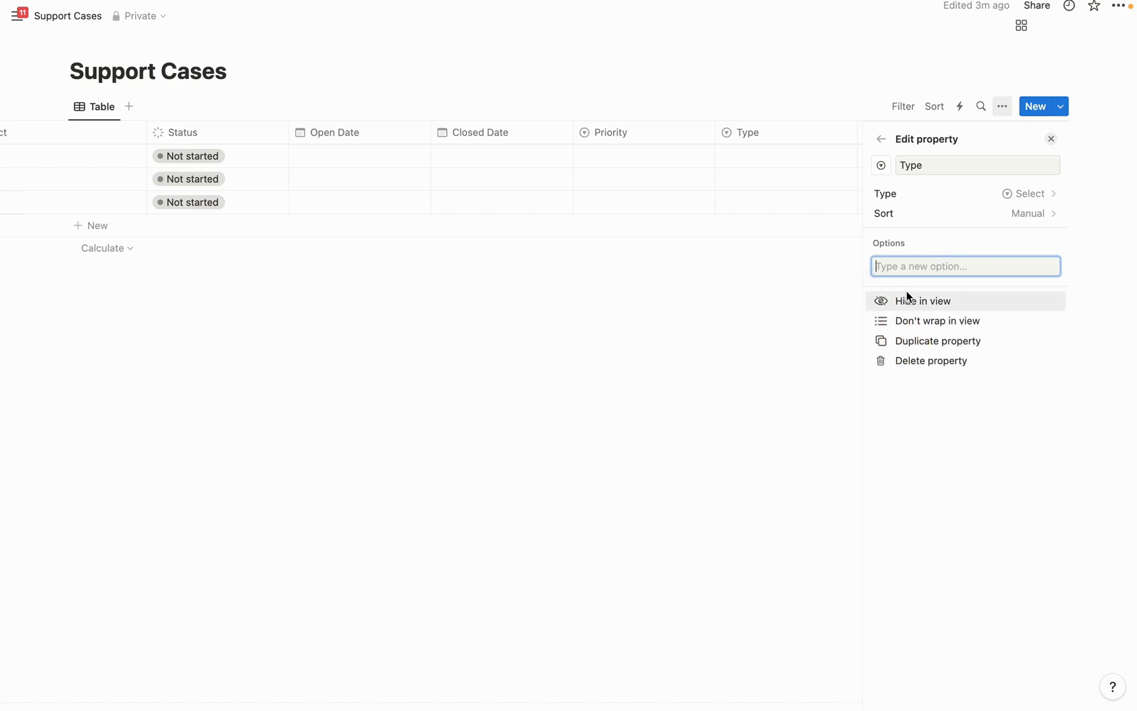
pyautogui.write('Bill')
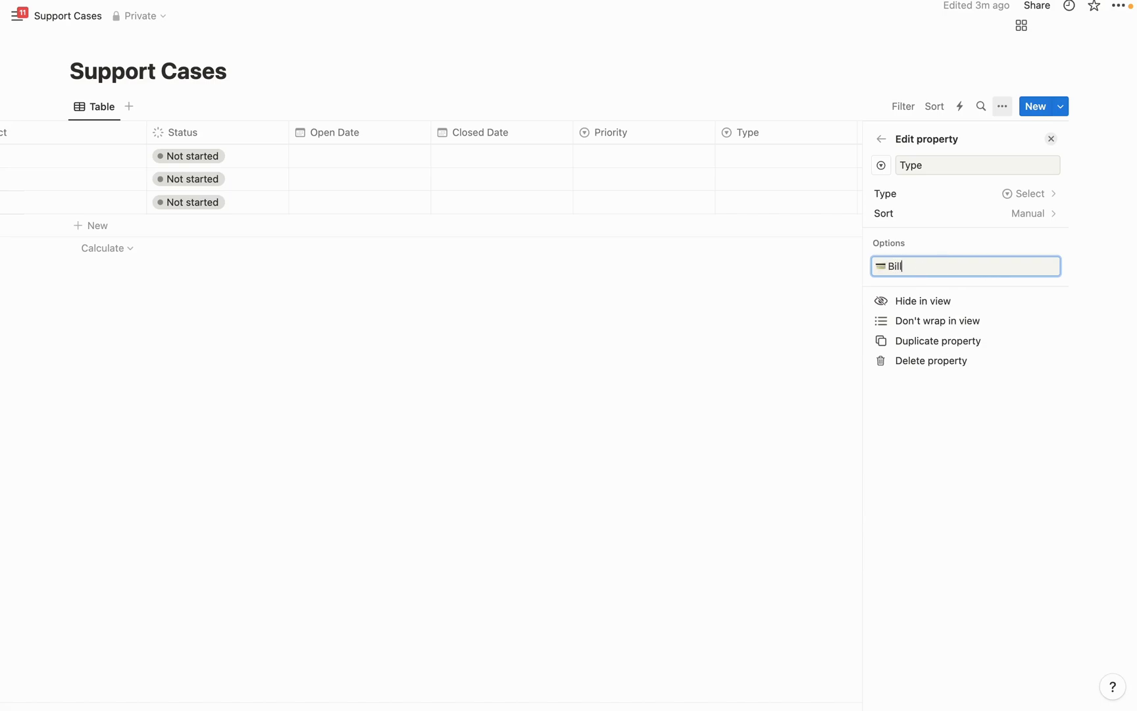
pyautogui.write('ing')
pyautogui.press('Return')
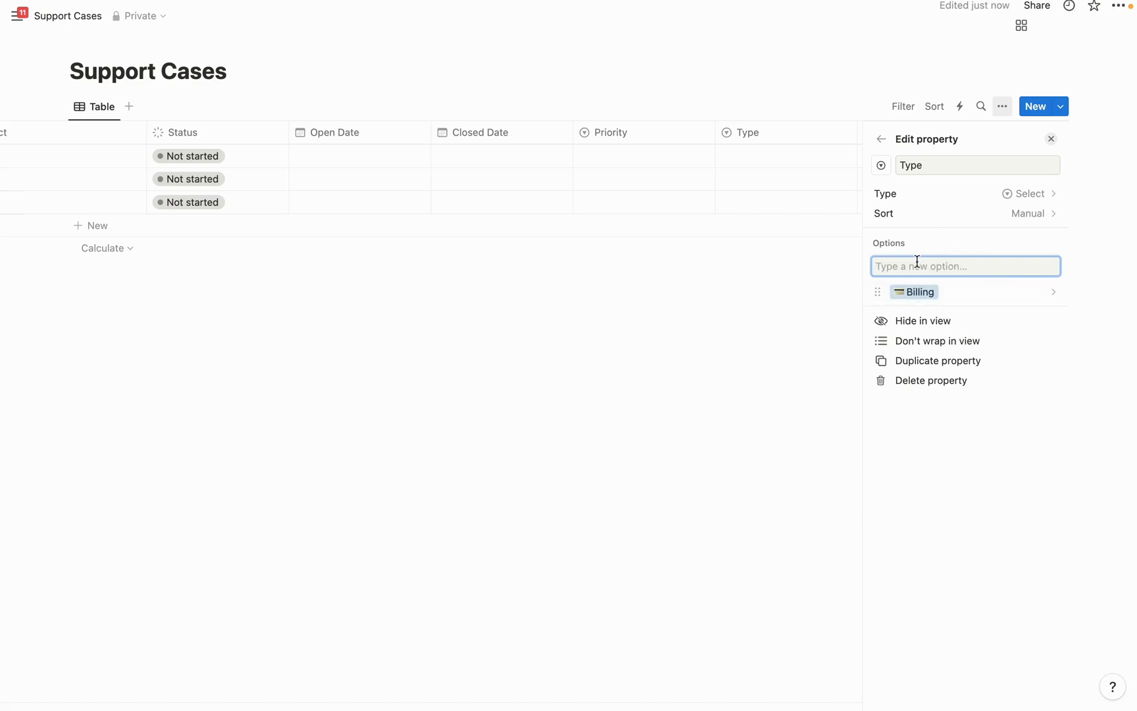
pyautogui.press('ctrl+super+space')
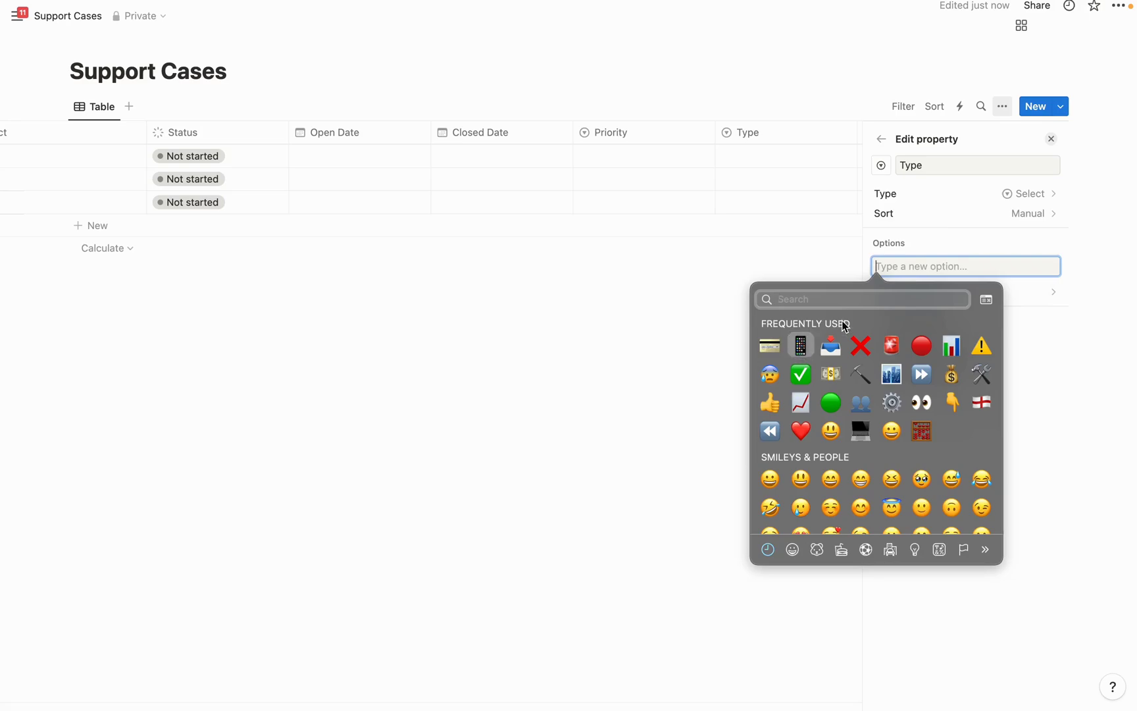
pyautogui.click(800, 345)
pyautogui.write('Pro')
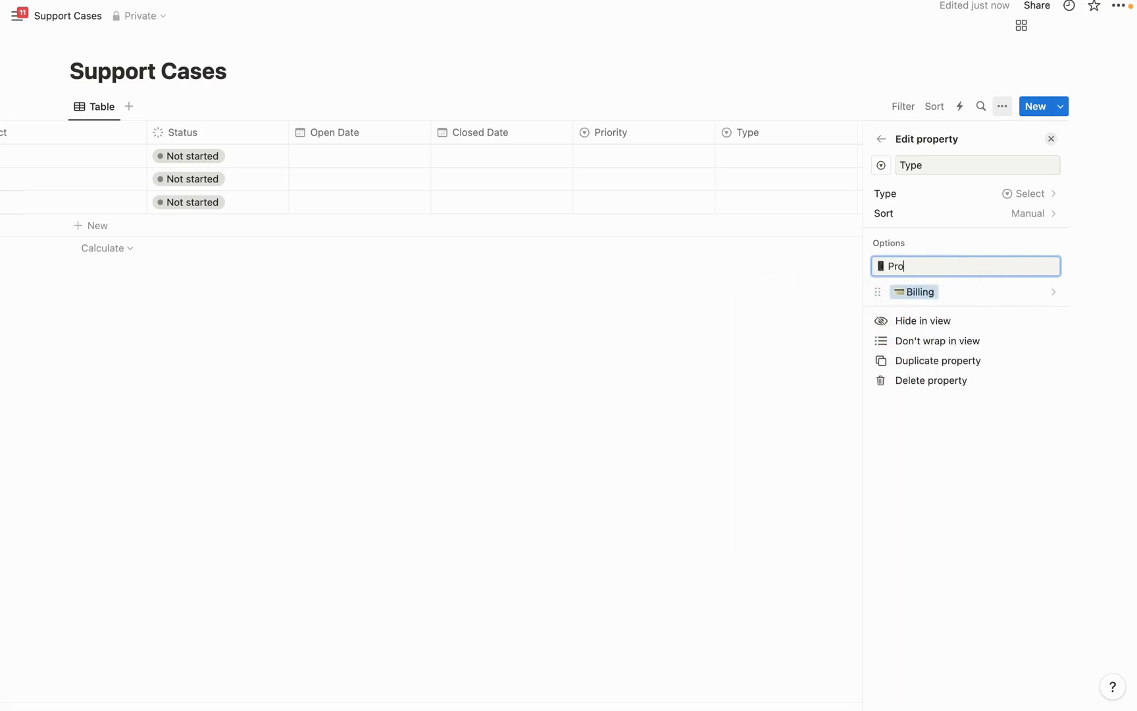
pyautogui.write('duct')
pyautogui.press('Return')
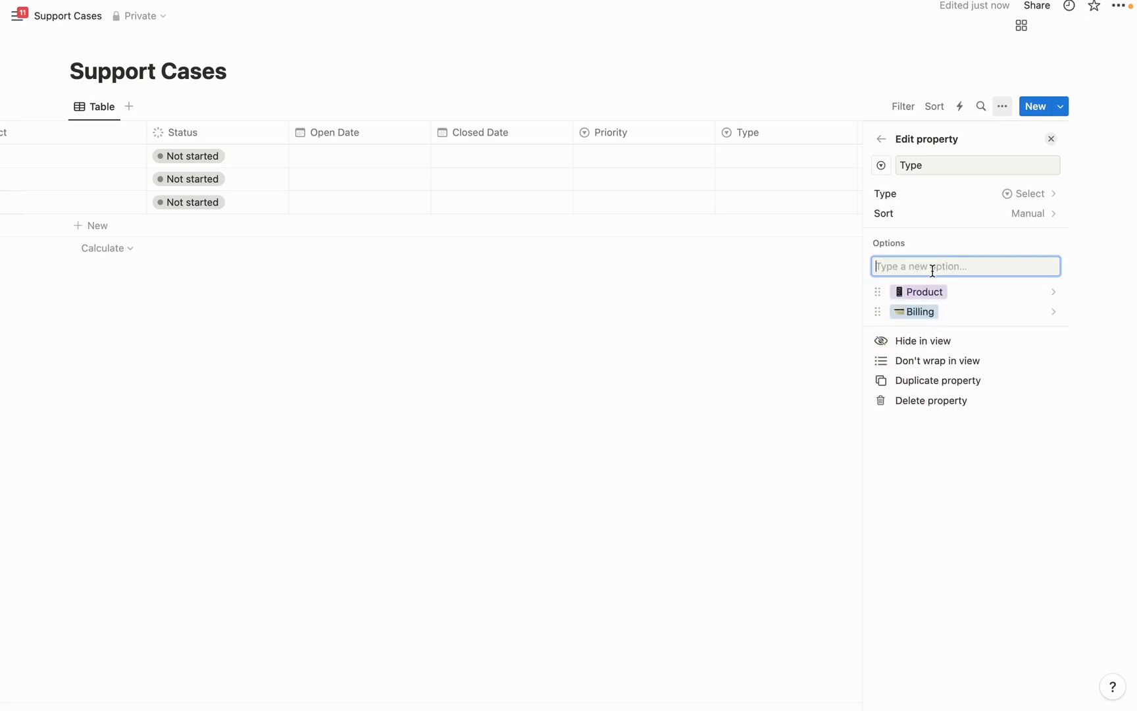
pyautogui.press('ctrl+super+space')
pyautogui.press('Escape')
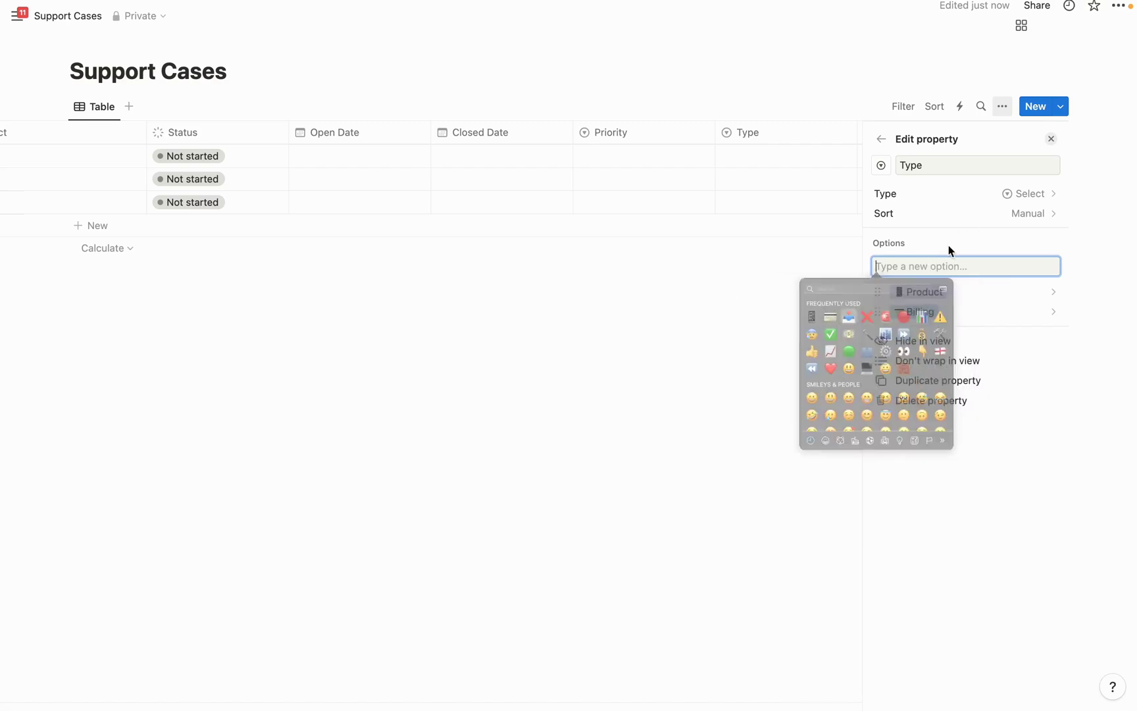
pyautogui.write('Feedback')
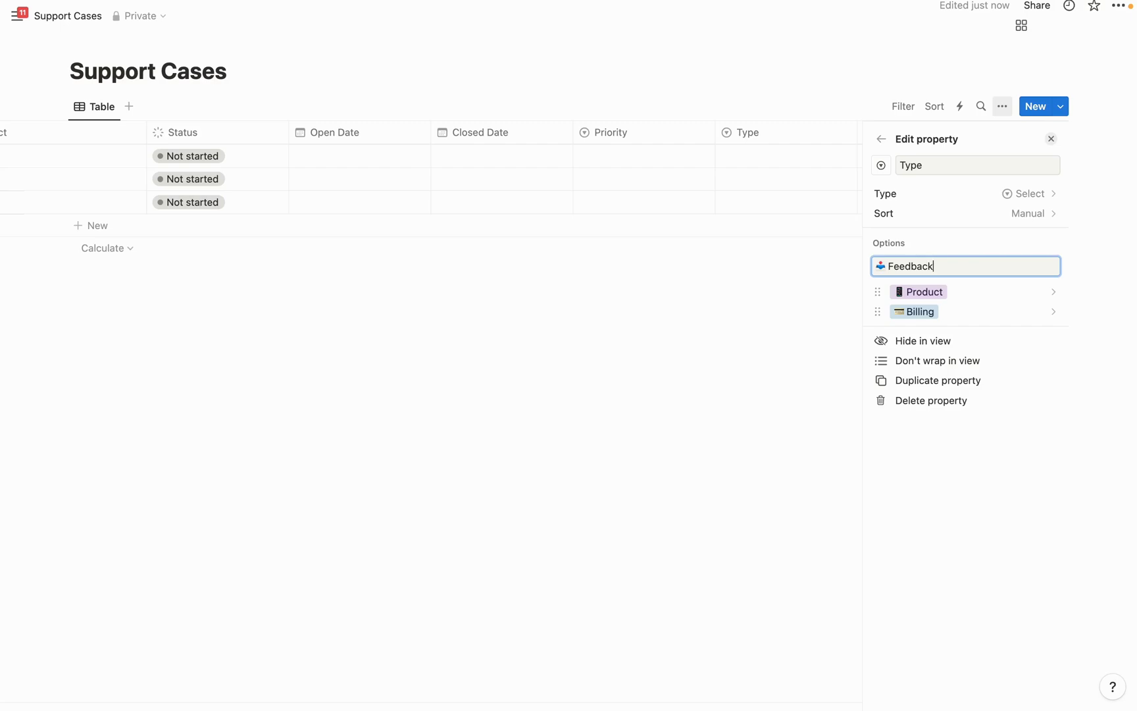
pyautogui.press('Return')
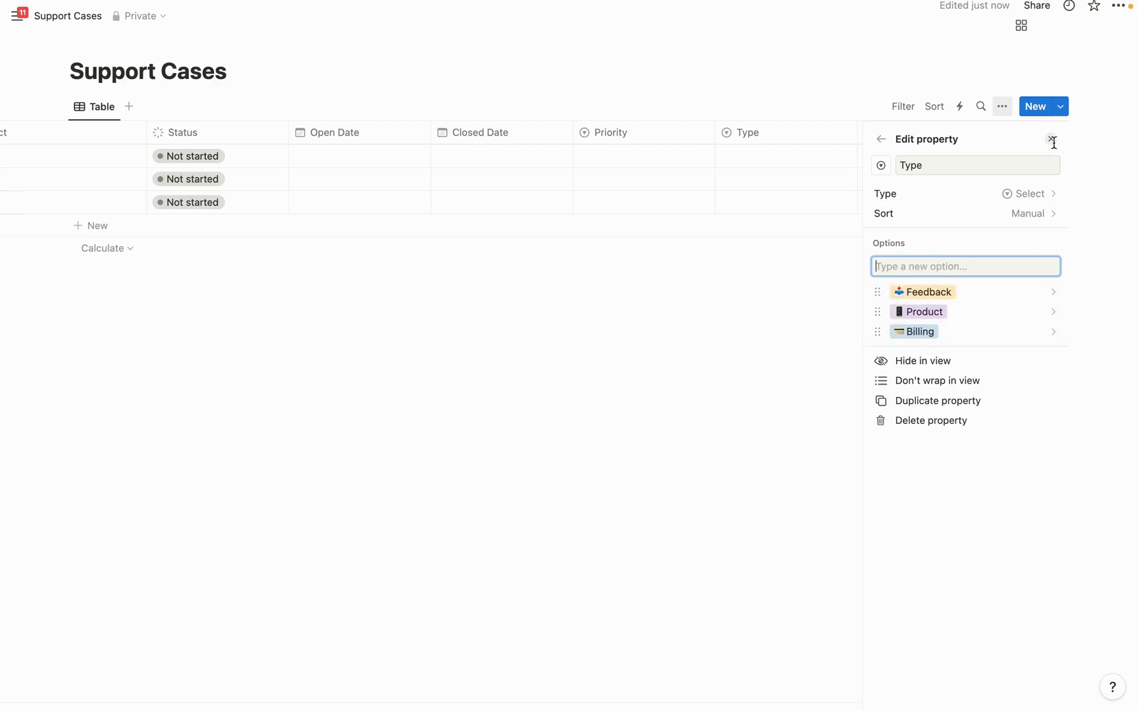
# Set the three cases' Type to Feedback, Product and Billing respectively
pyautogui.click(1052, 140)
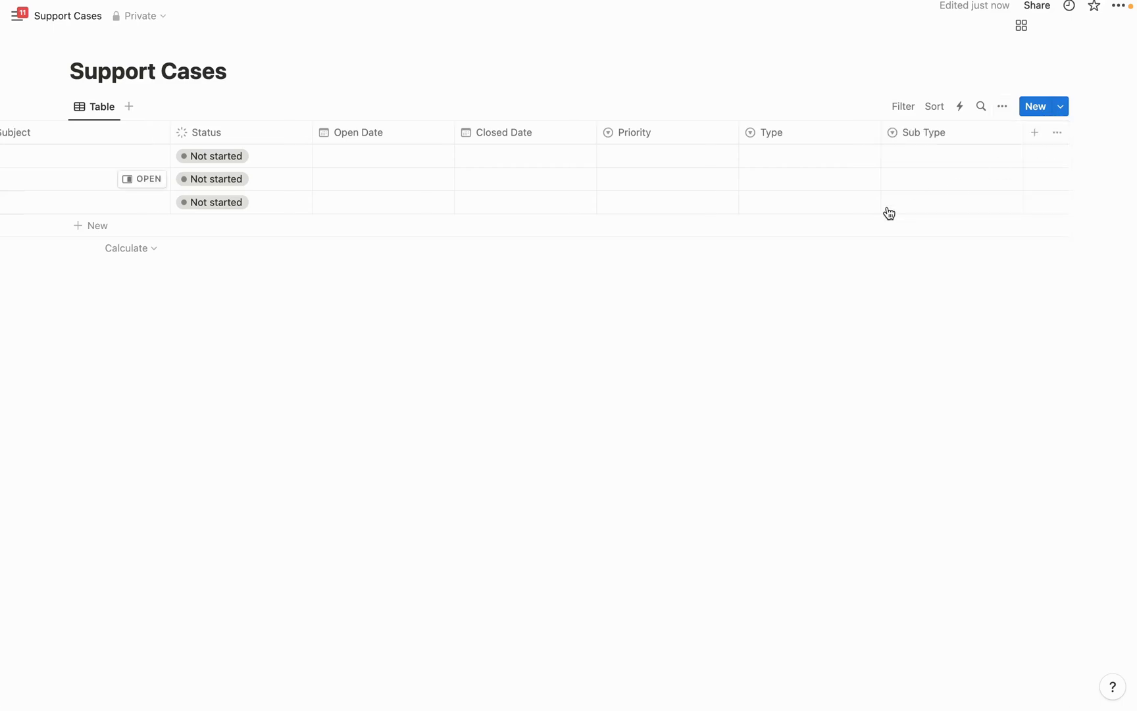
pyautogui.click(794, 164)
pyautogui.click(817, 202)
pyautogui.click(780, 185)
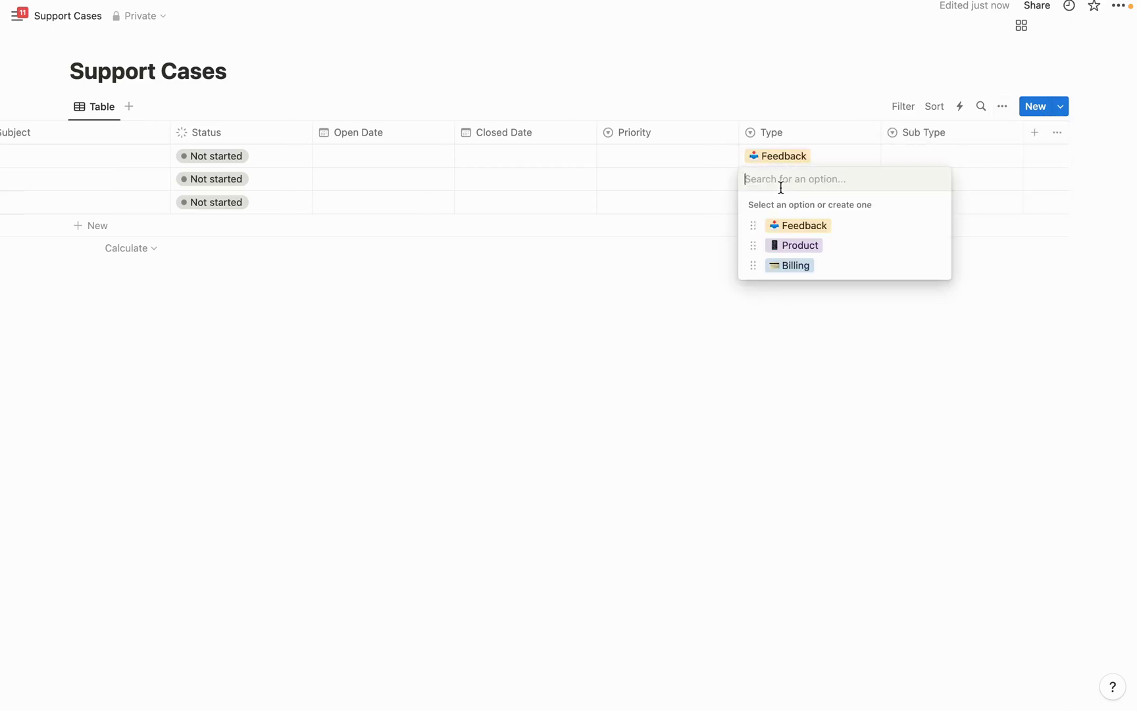
pyautogui.click(799, 245)
pyautogui.click(782, 199)
pyautogui.click(800, 288)
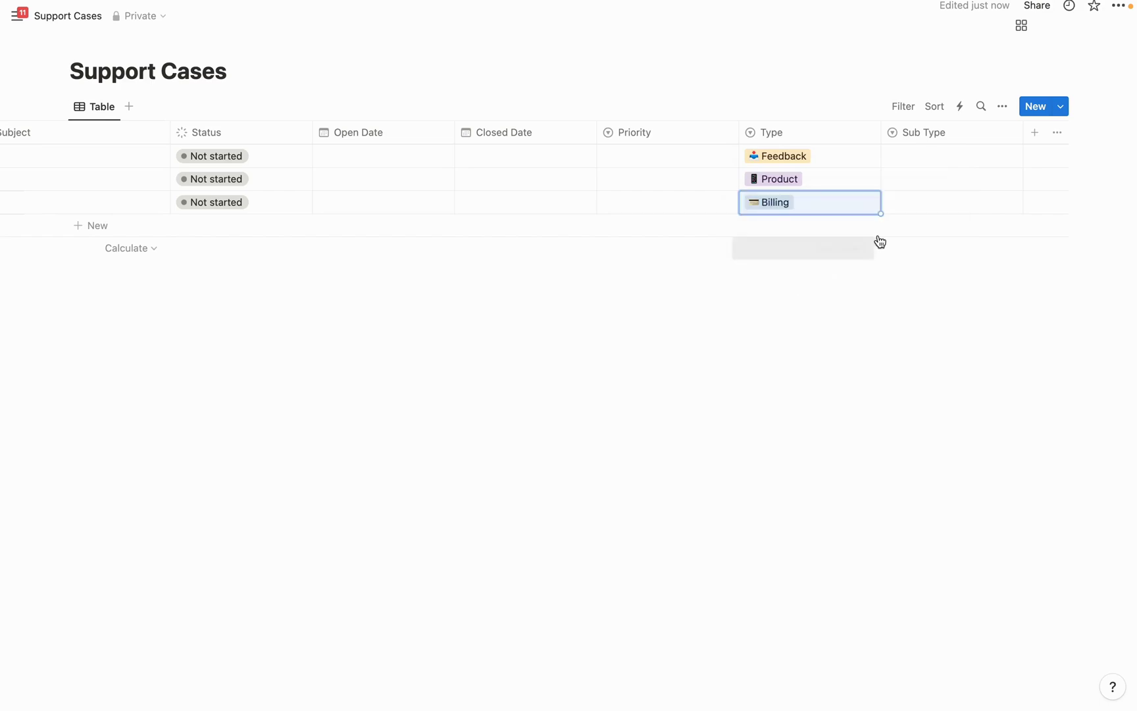
# Add inbox-emoji Sub Type options User Experience Enhancement, Product Improvement Suggestion and Feature Request
pyautogui.click(937, 133)
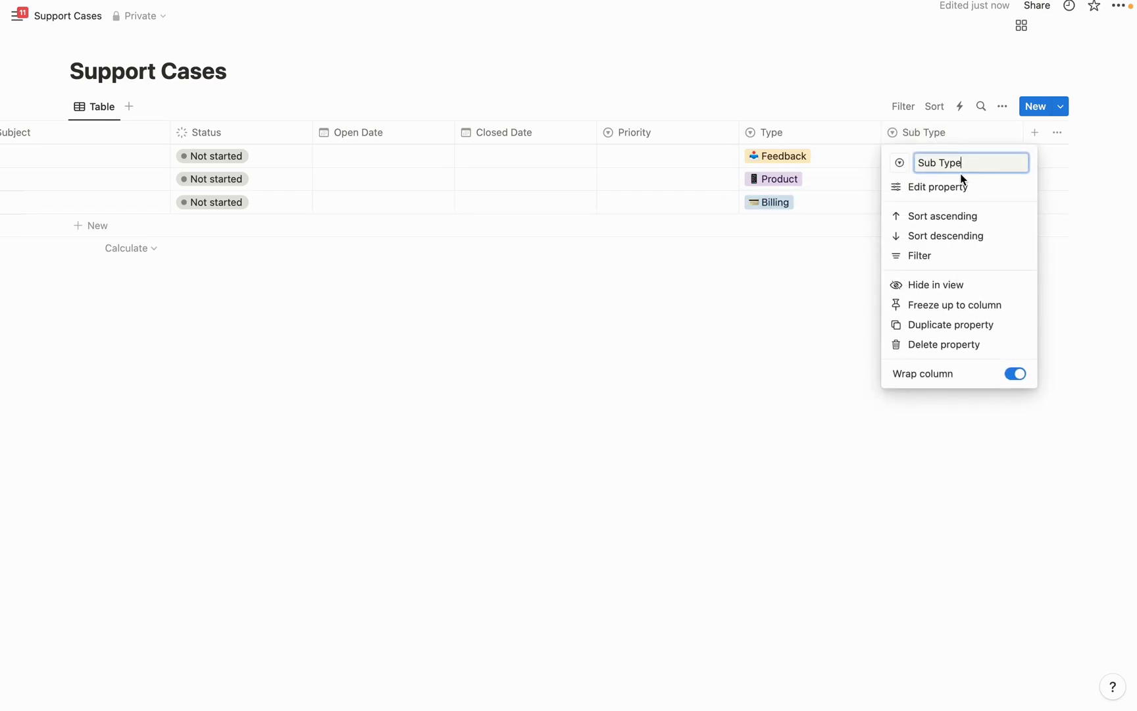
pyautogui.click(952, 187)
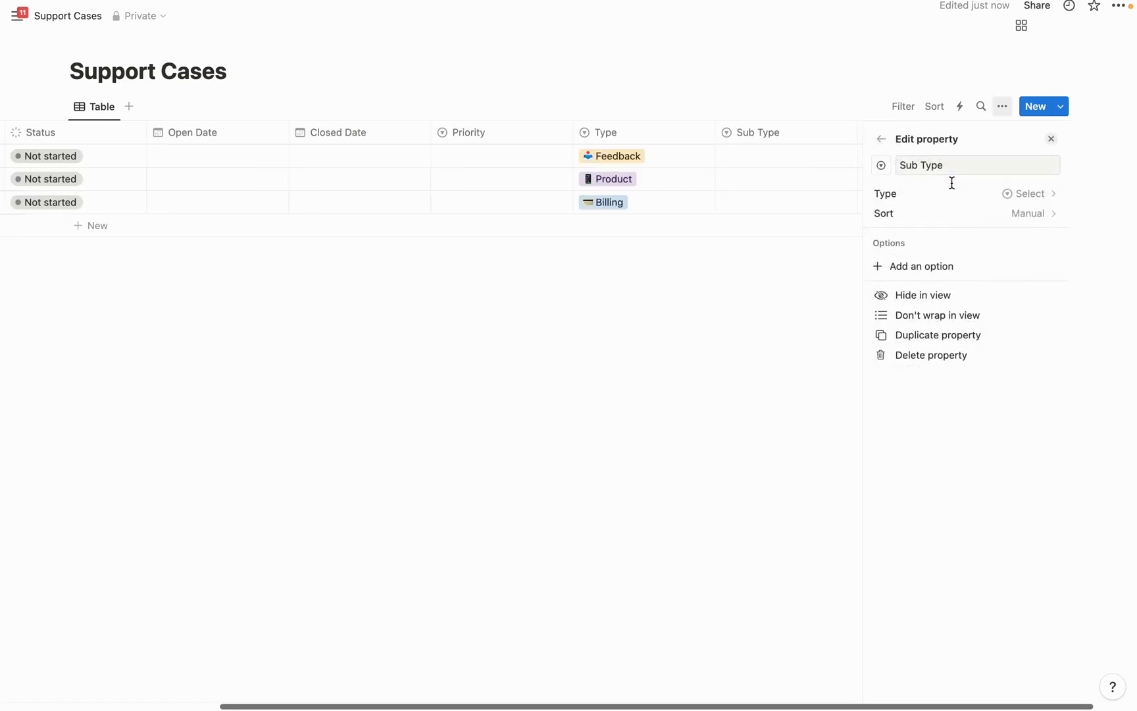
pyautogui.click(949, 267)
pyautogui.press('ctrl+super+space')
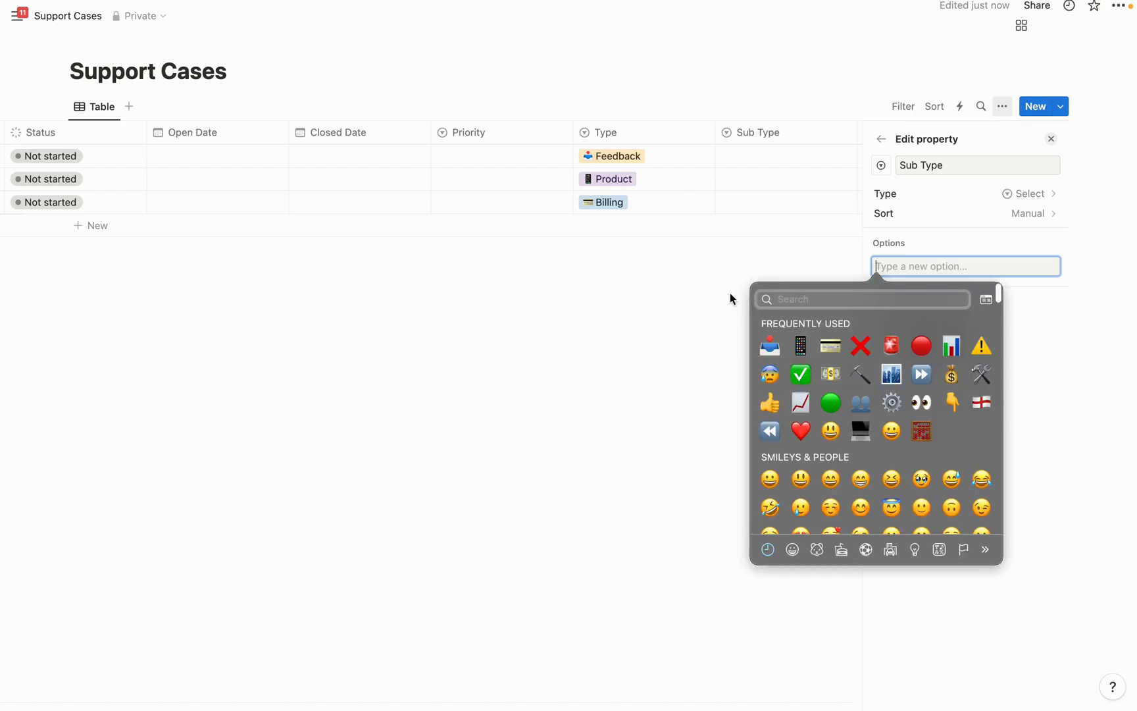
pyautogui.press('Escape')
pyautogui.write('📥')
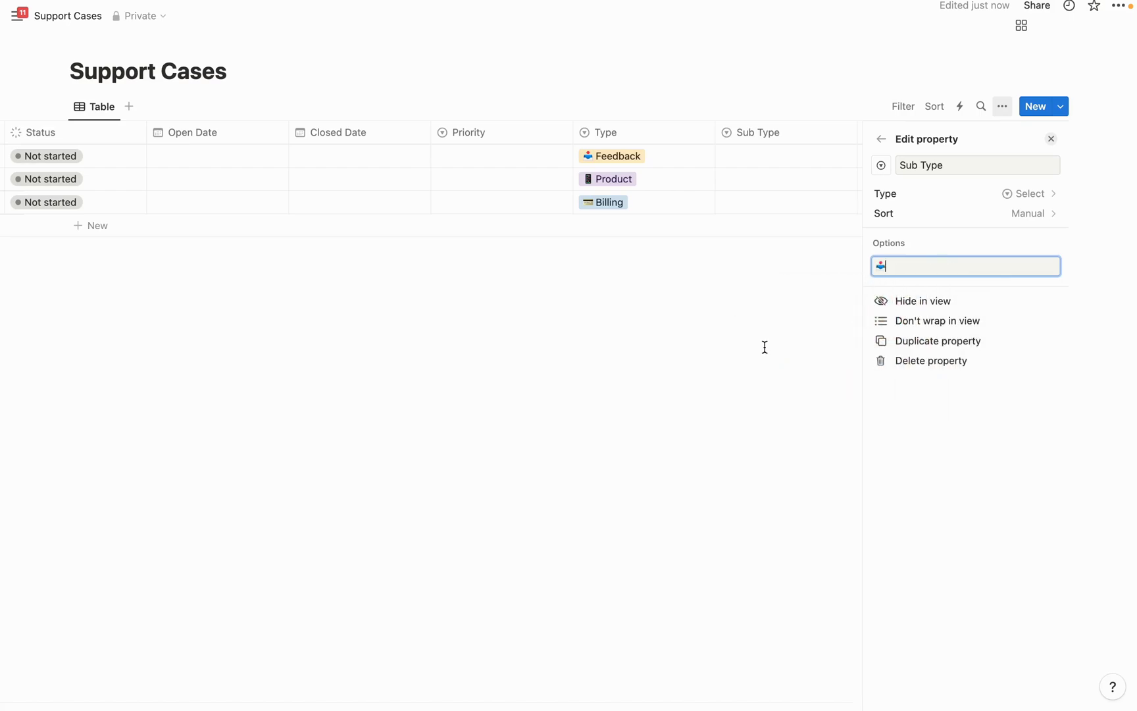
pyautogui.write('User Experience Enhancement')
pyautogui.press('Return')
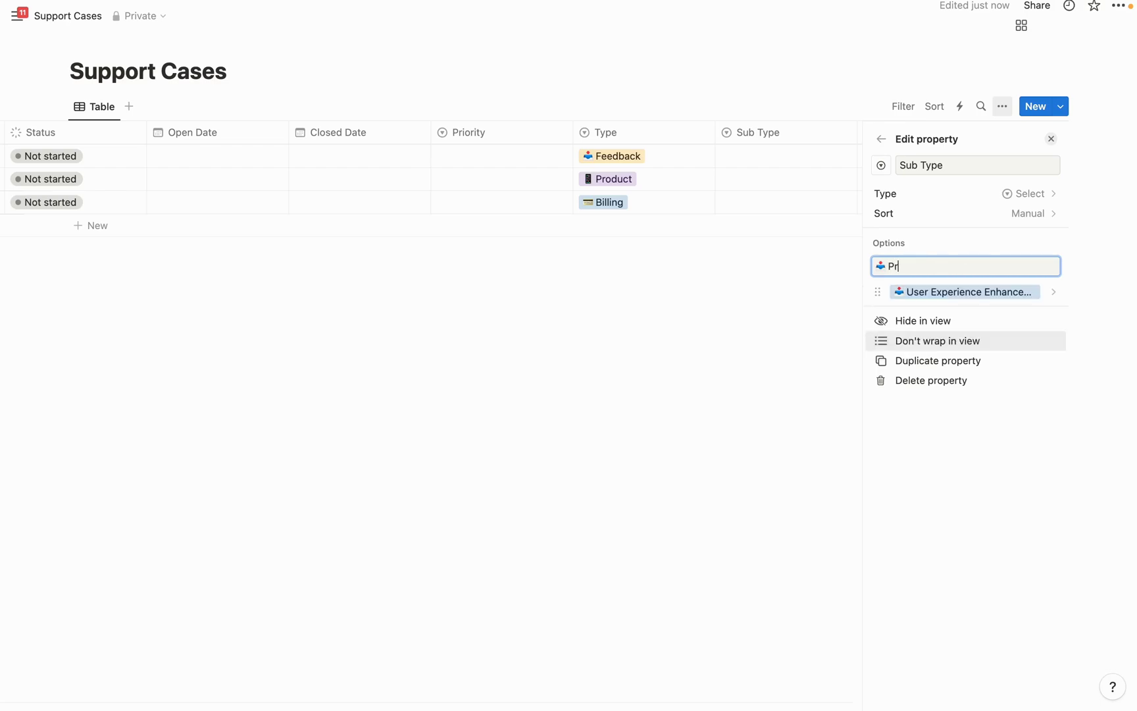
pyautogui.write('oduct Improvement Suggestion')
pyautogui.press('Return')
pyautogui.press('ctrl+super+space')
pyautogui.click(768, 333)
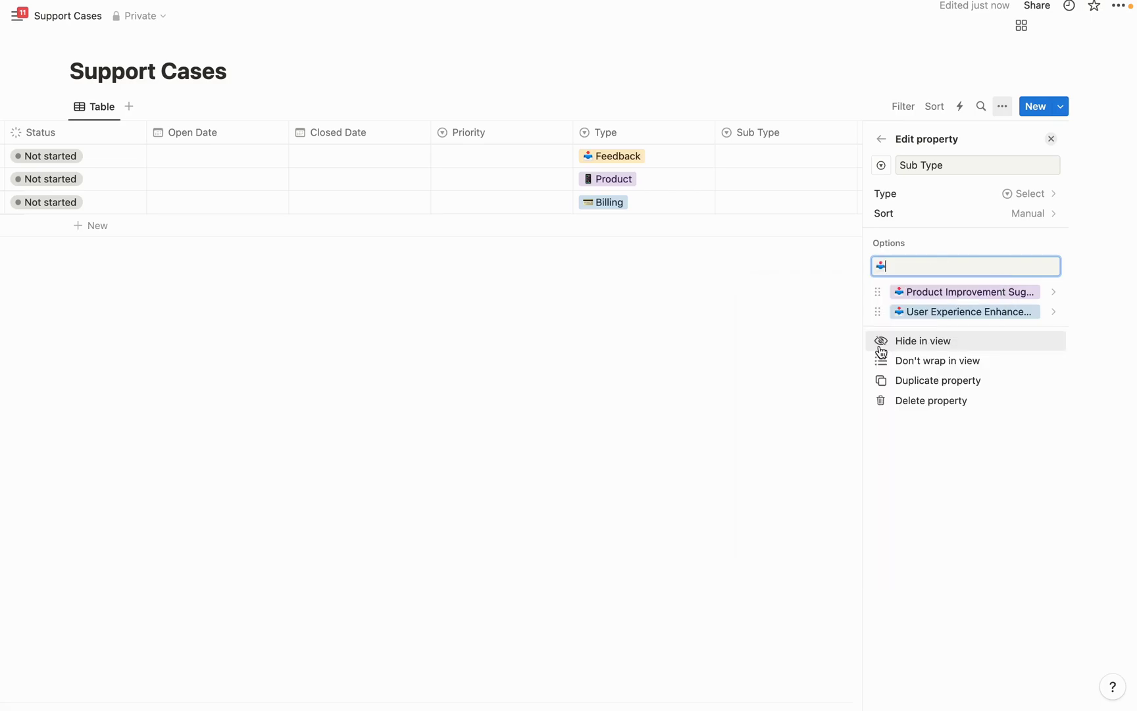
pyautogui.write('Feature Request')
pyautogui.press('Return')
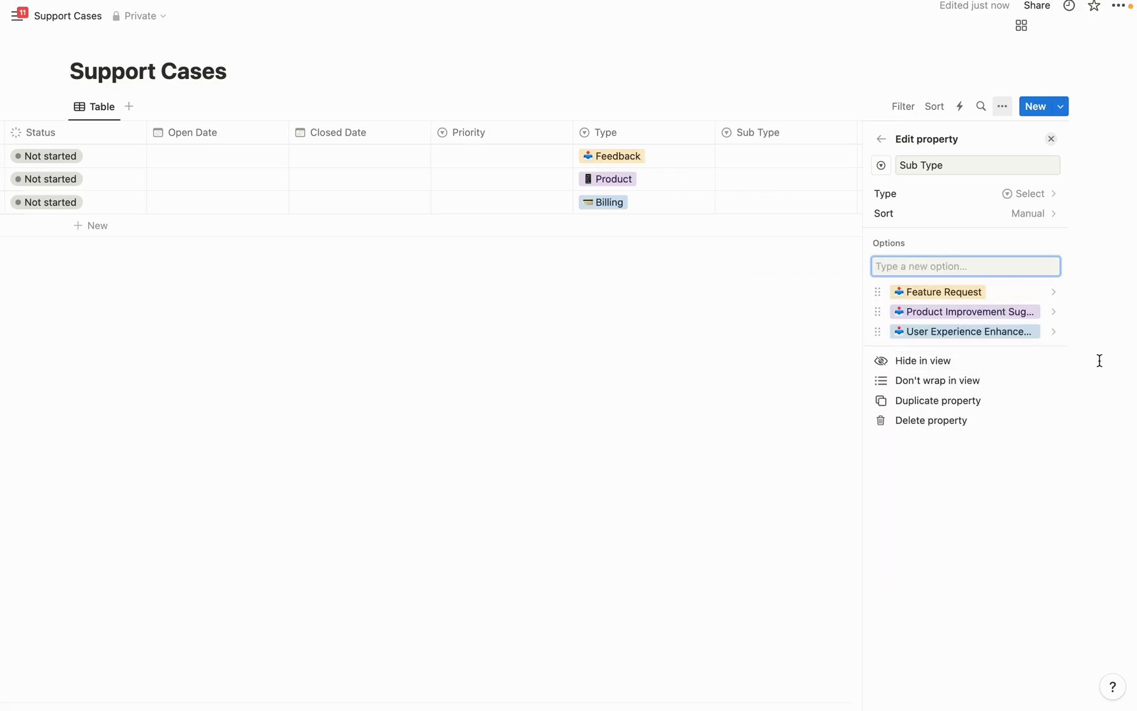
# Colour the Product Improvement Suggestion and User Experience Enhancement options yellow
pyautogui.click(964, 310)
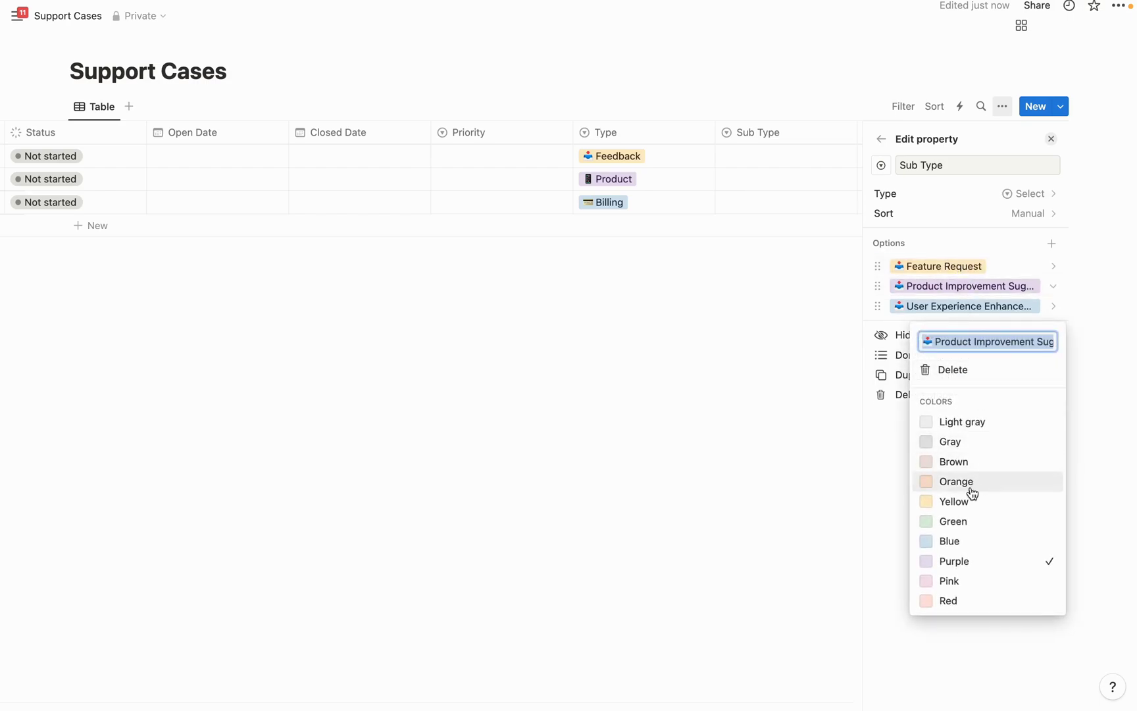
pyautogui.click(965, 501)
pyautogui.click(937, 314)
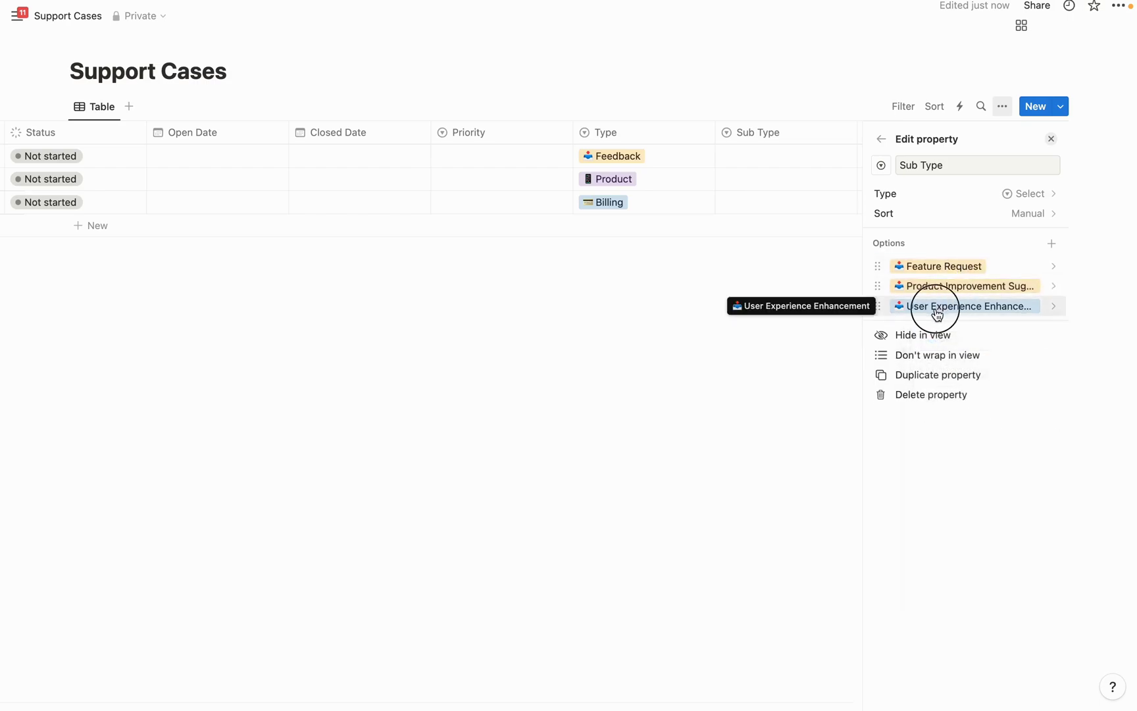
pyautogui.click(962, 495)
pyautogui.click(965, 236)
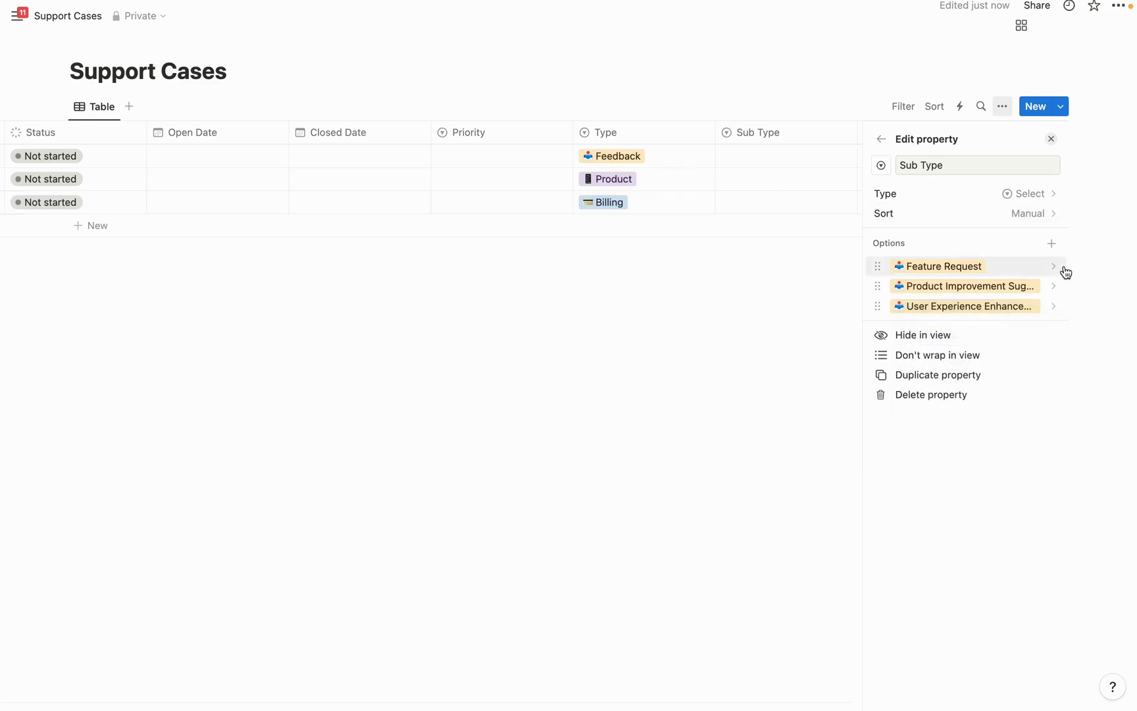
pyautogui.click(1051, 243)
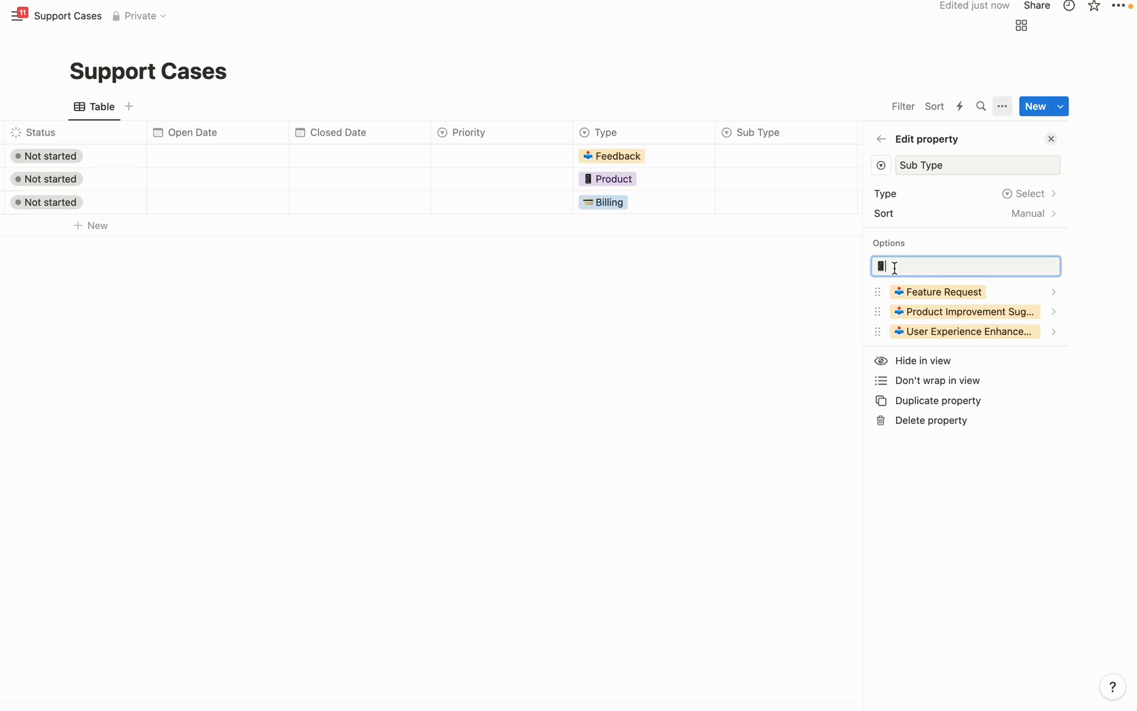
# Add Sub Type options Product Description, Technical Product Issue, Product Usage Guidance and Product Information
pyautogui.write('Product Description')
pyautogui.press('Return')
pyautogui.write('Technical P')
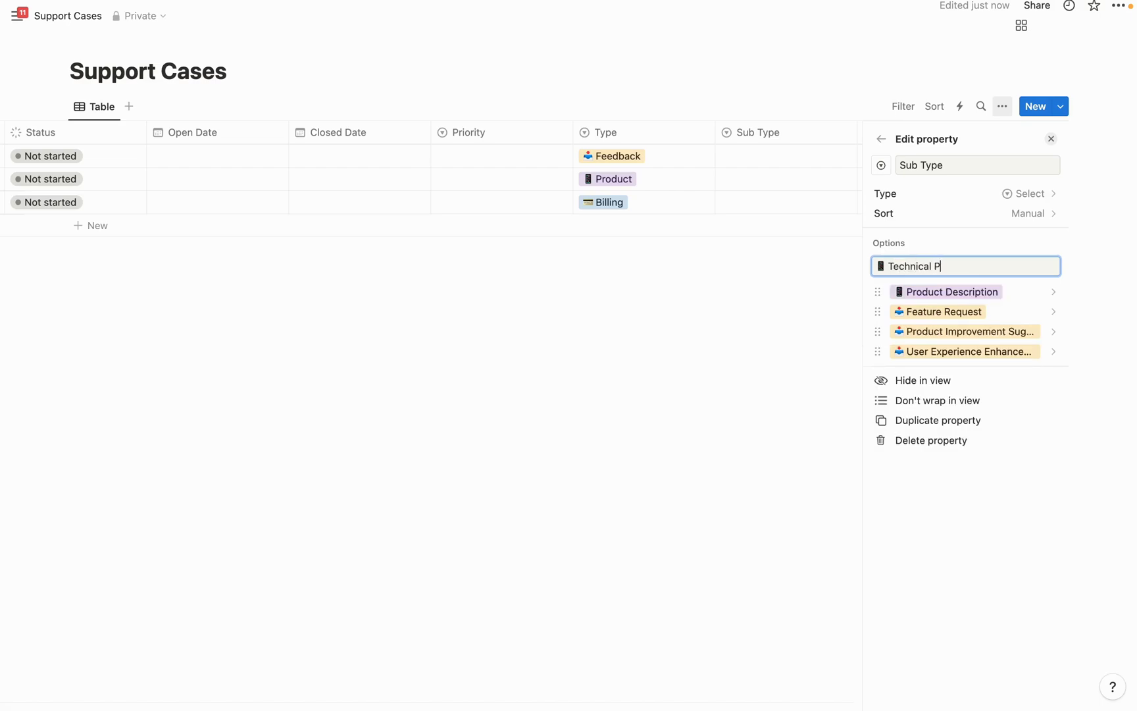
pyautogui.write('roduct Issue')
pyautogui.press('Return')
pyautogui.write('Product Usage G')
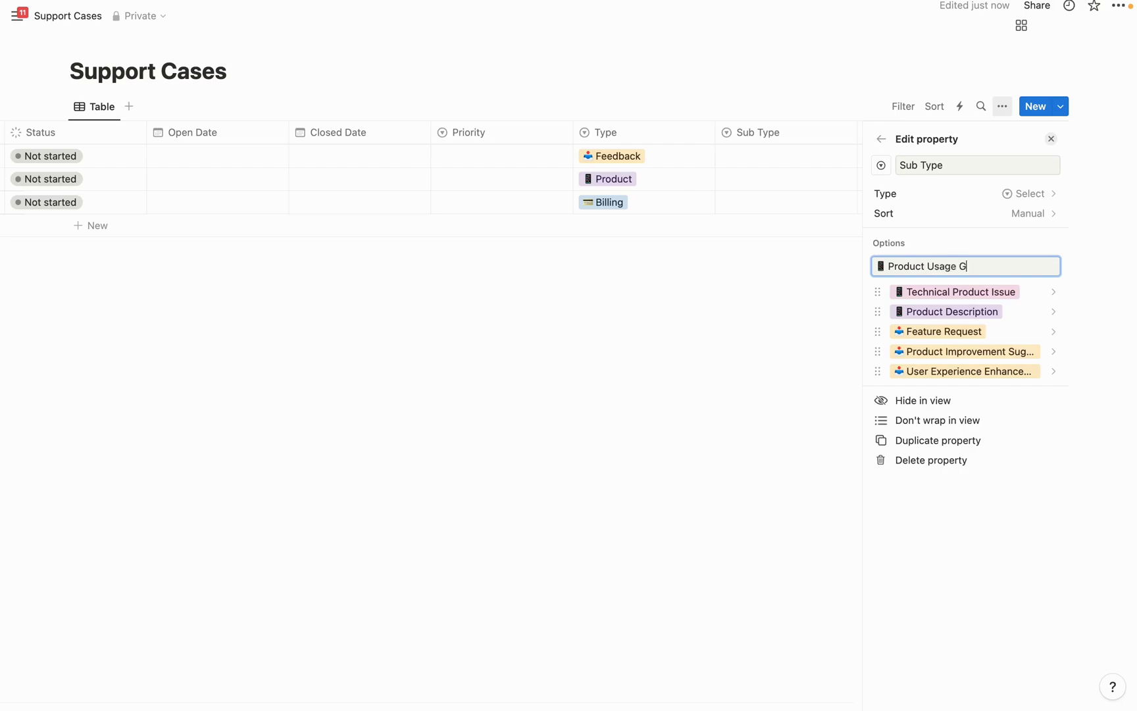
pyautogui.write('uidance')
pyautogui.press('Return')
pyautogui.write('Product I')
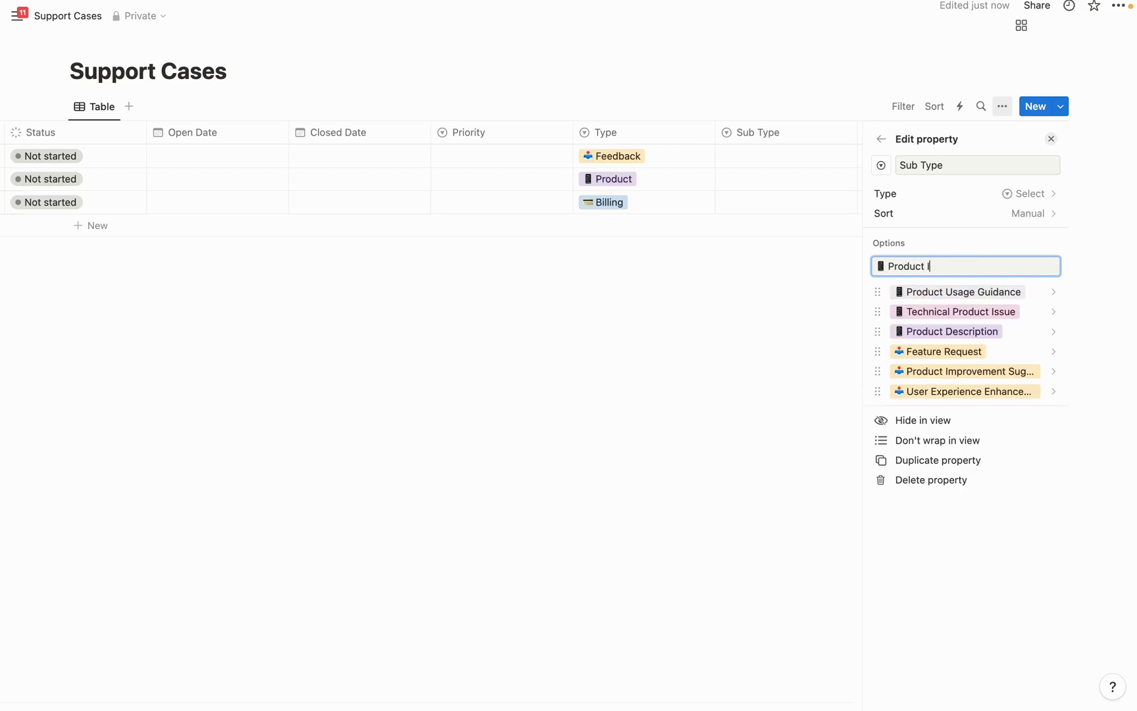
pyautogui.write('nformation')
pyautogui.press('Return')
# Colour the four product Sub Type options blue
pyautogui.click(954, 291)
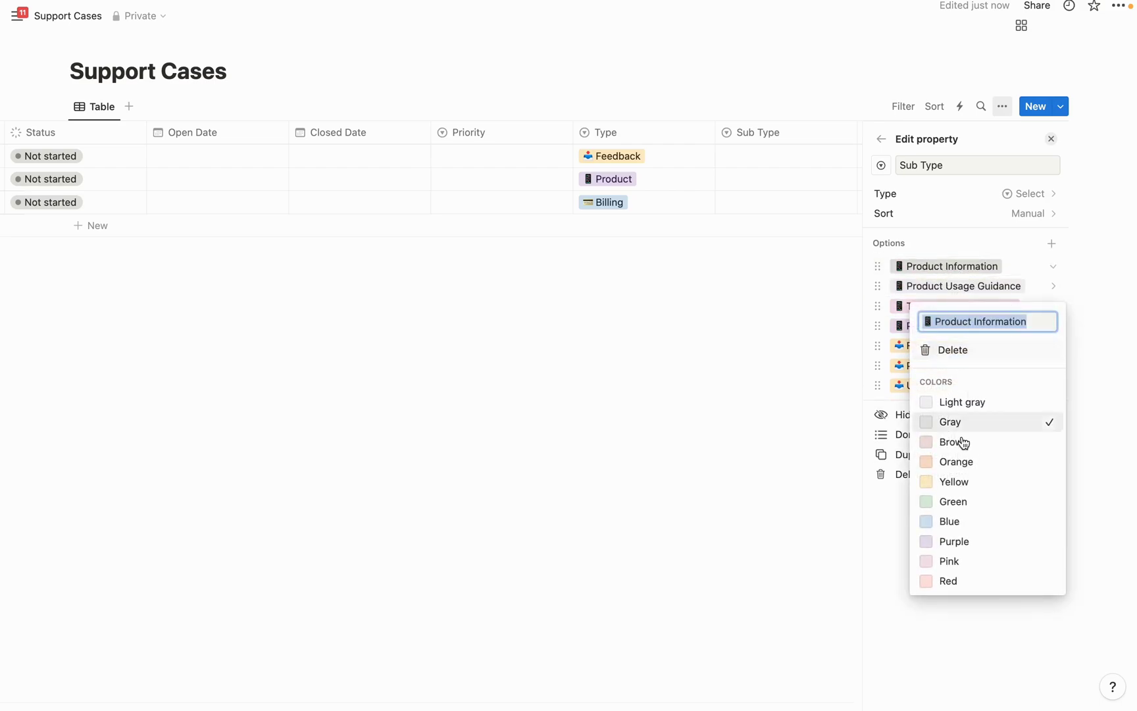
pyautogui.click(957, 522)
pyautogui.click(981, 285)
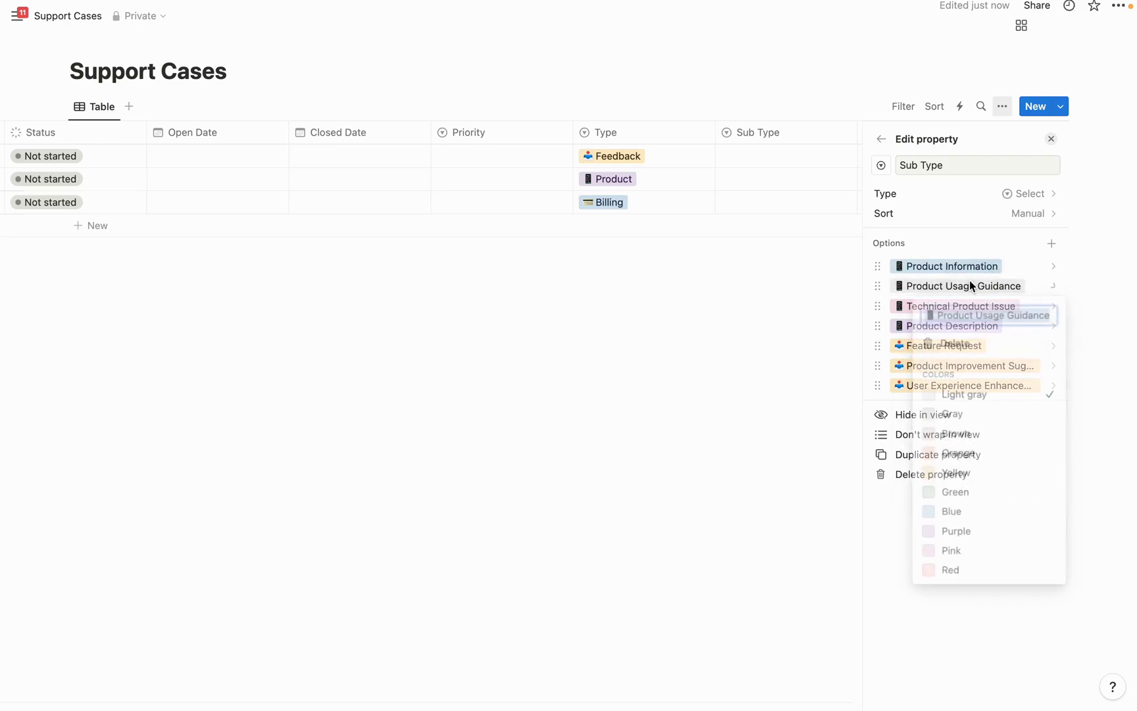
pyautogui.click(956, 520)
pyautogui.click(1018, 228)
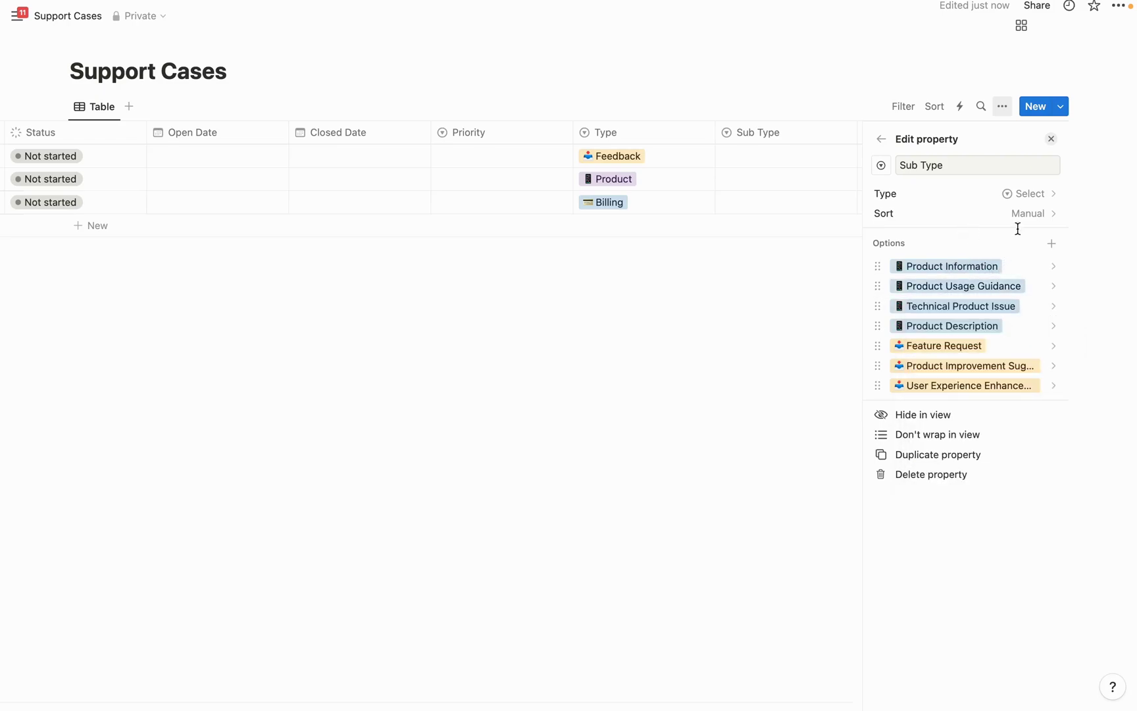
pyautogui.click(1050, 244)
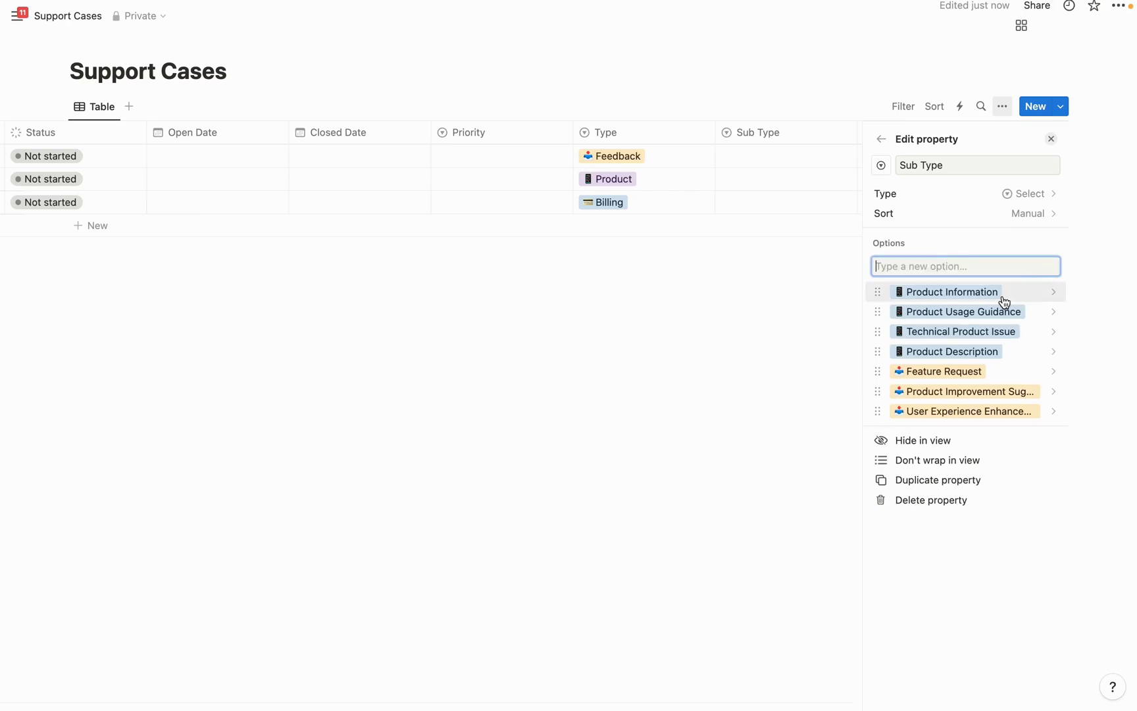
# Add credit-card emoji options Payment Issue and Billing Inquiry to Sub Type
pyautogui.press('ctrl+super+space')
pyautogui.write('c')
pyautogui.press('Return')
pyautogui.write('P')
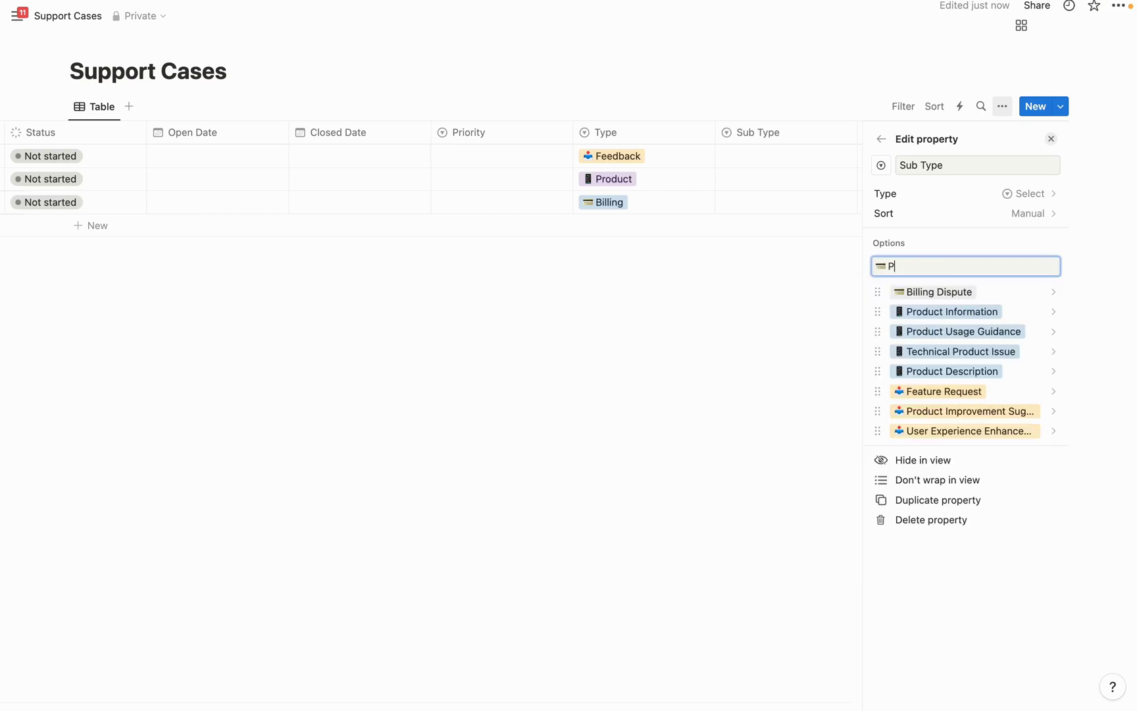
pyautogui.write('ayment Issue')
pyautogui.press('Return')
pyautogui.write('Bill')
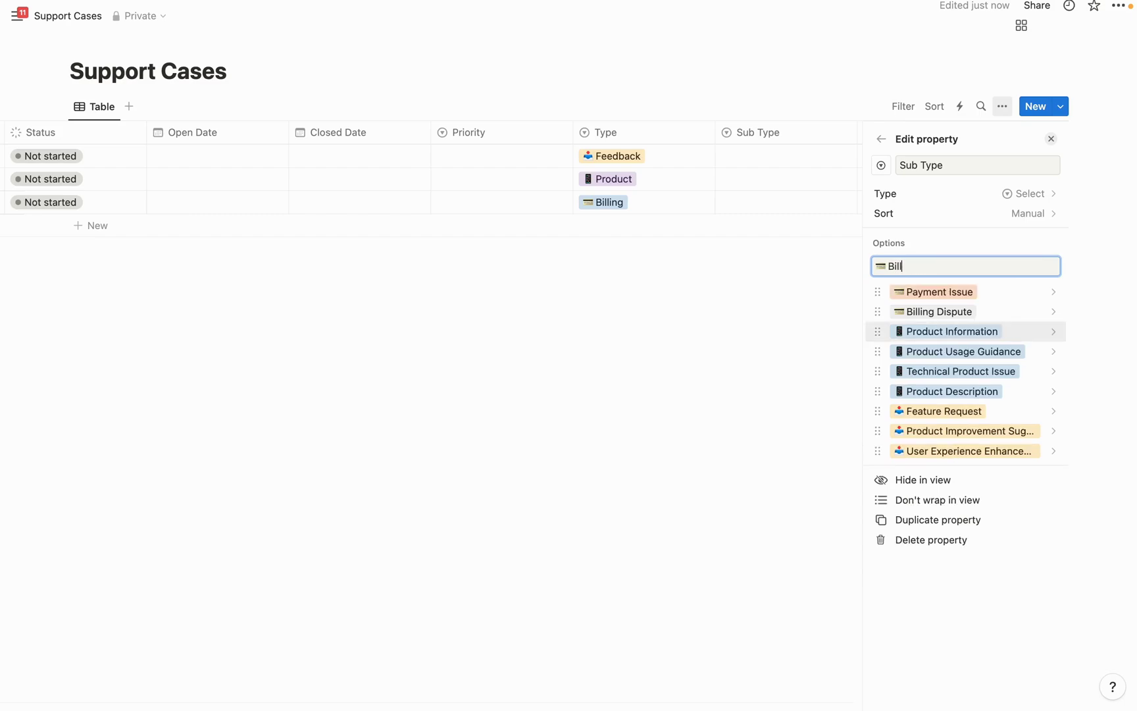
pyautogui.write('ing Inquiry')
pyautogui.press('Return')
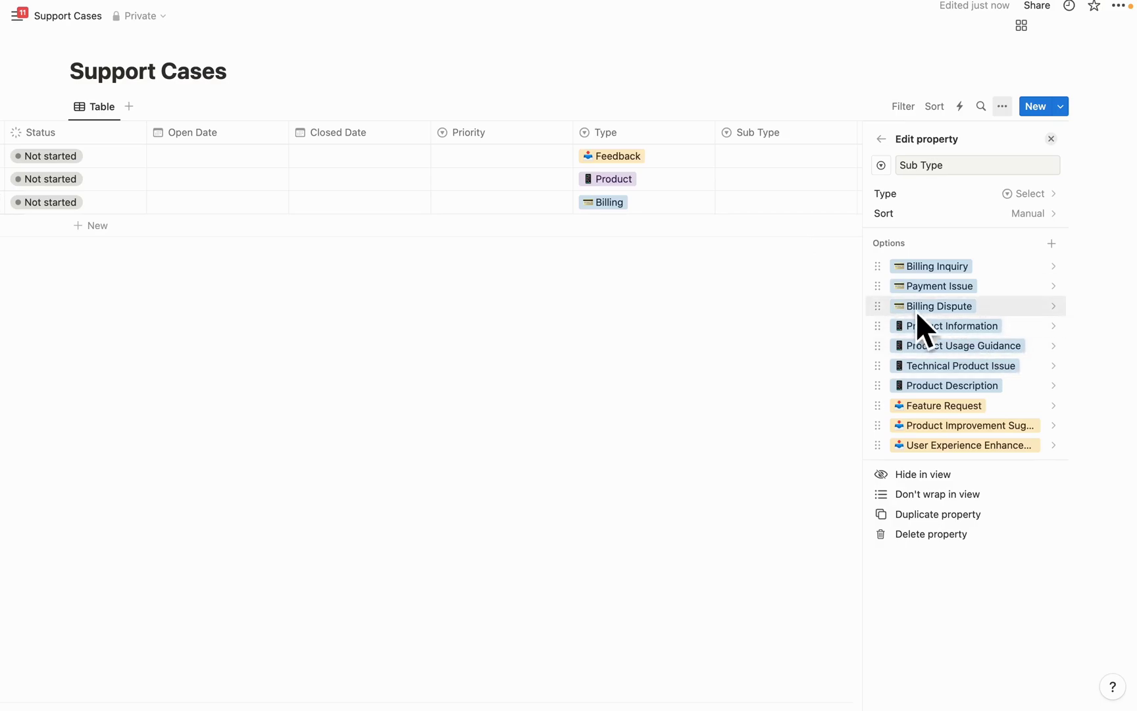
# Make the Product Information option purple and close the property editor
pyautogui.click(949, 327)
pyautogui.click(987, 574)
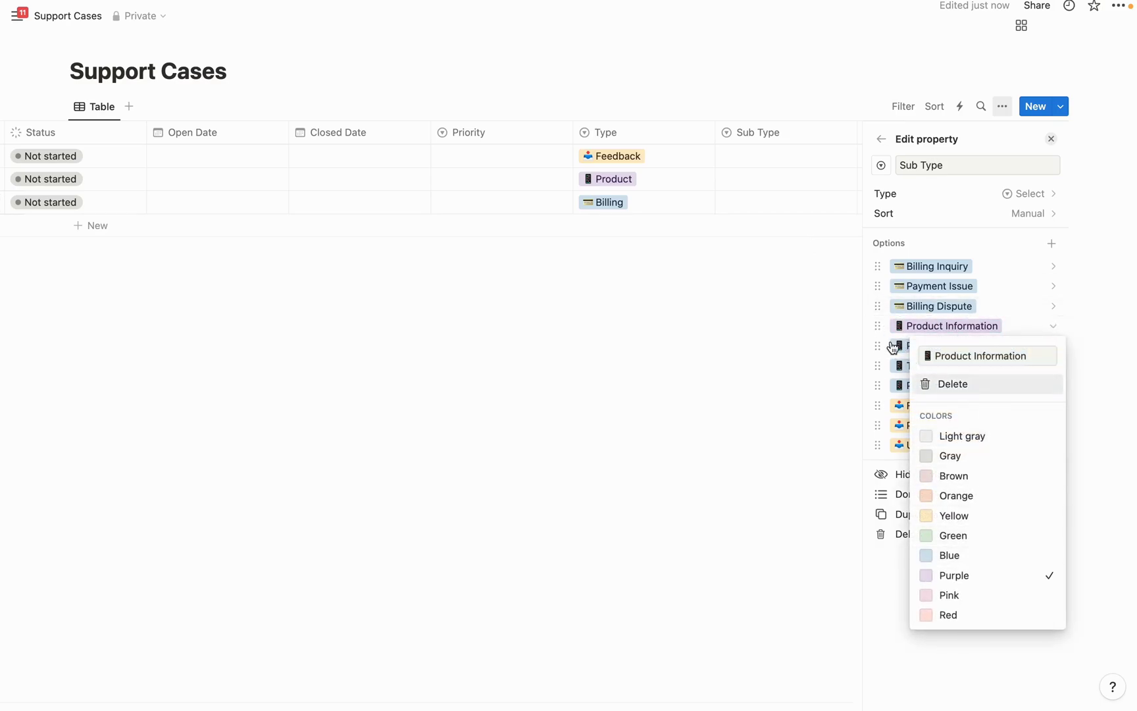
pyautogui.click(901, 350)
pyautogui.click(879, 187)
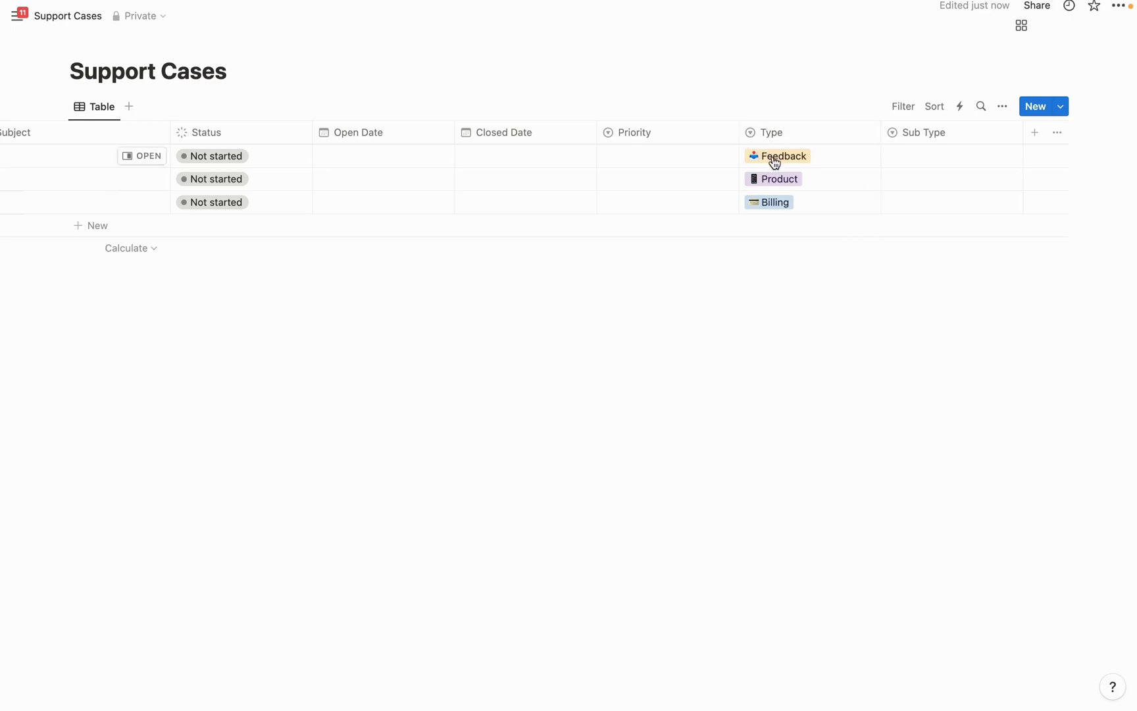
# Set the first Feedback case's Sub Type to Feature Request
pyautogui.click(909, 159)
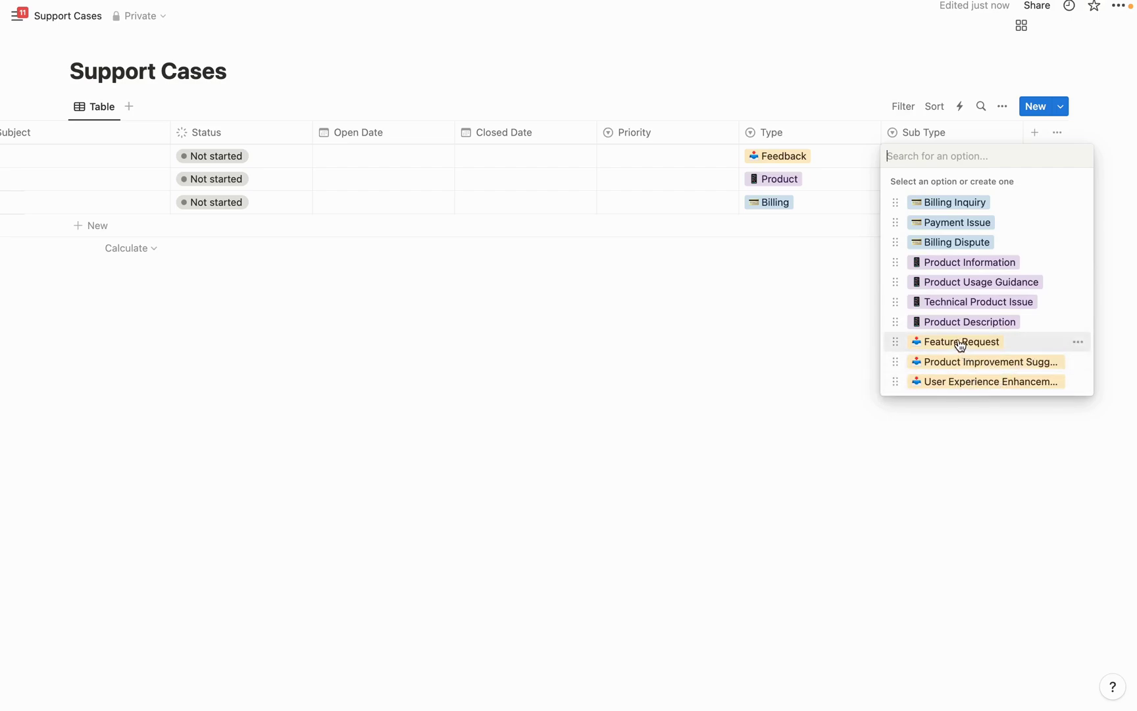
pyautogui.click(957, 341)
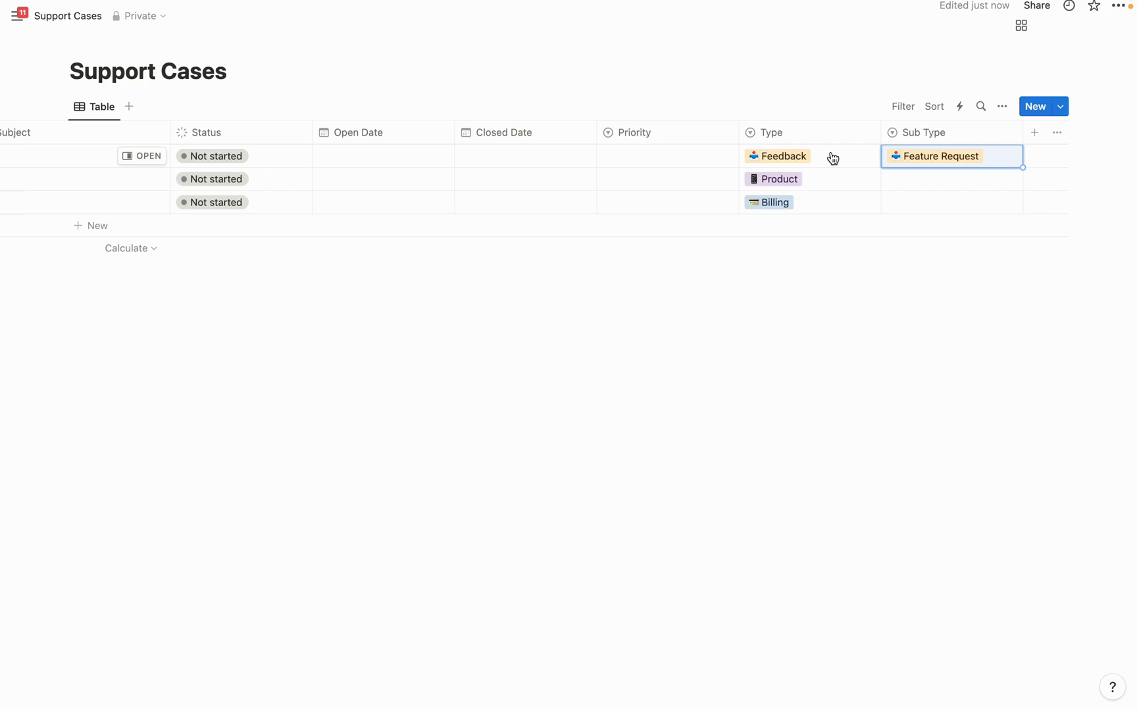
# Add an Email property column to Support Cases
pyautogui.click(1034, 133)
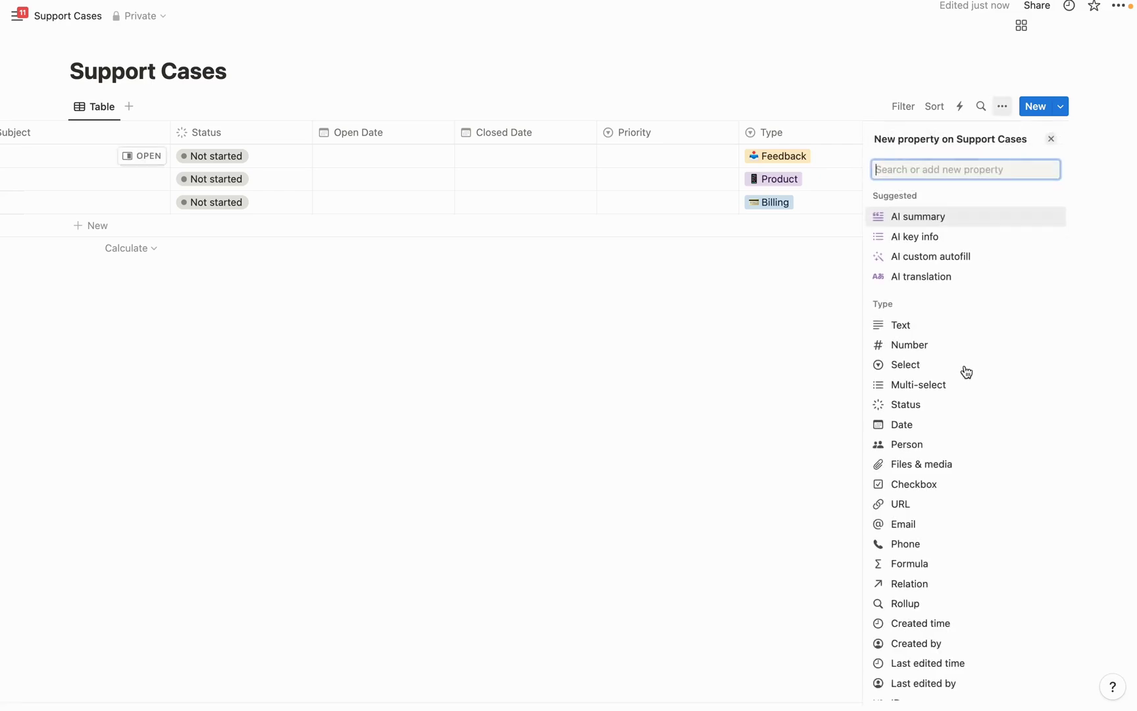
pyautogui.click(912, 525)
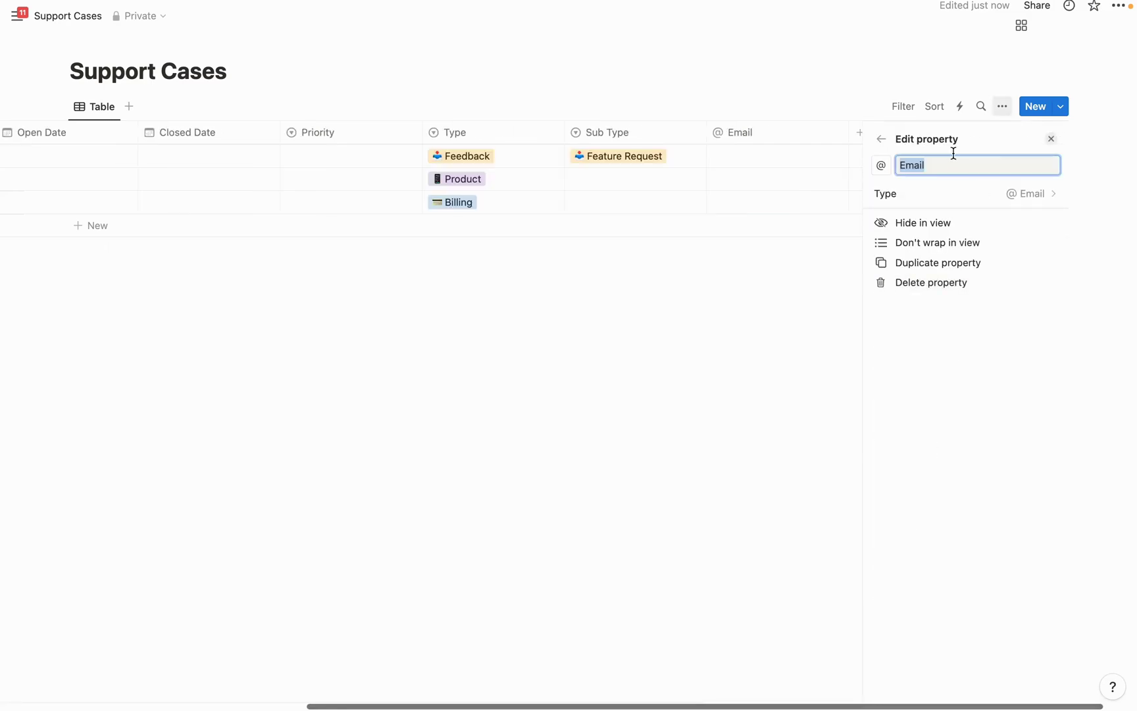
pyautogui.click(812, 313)
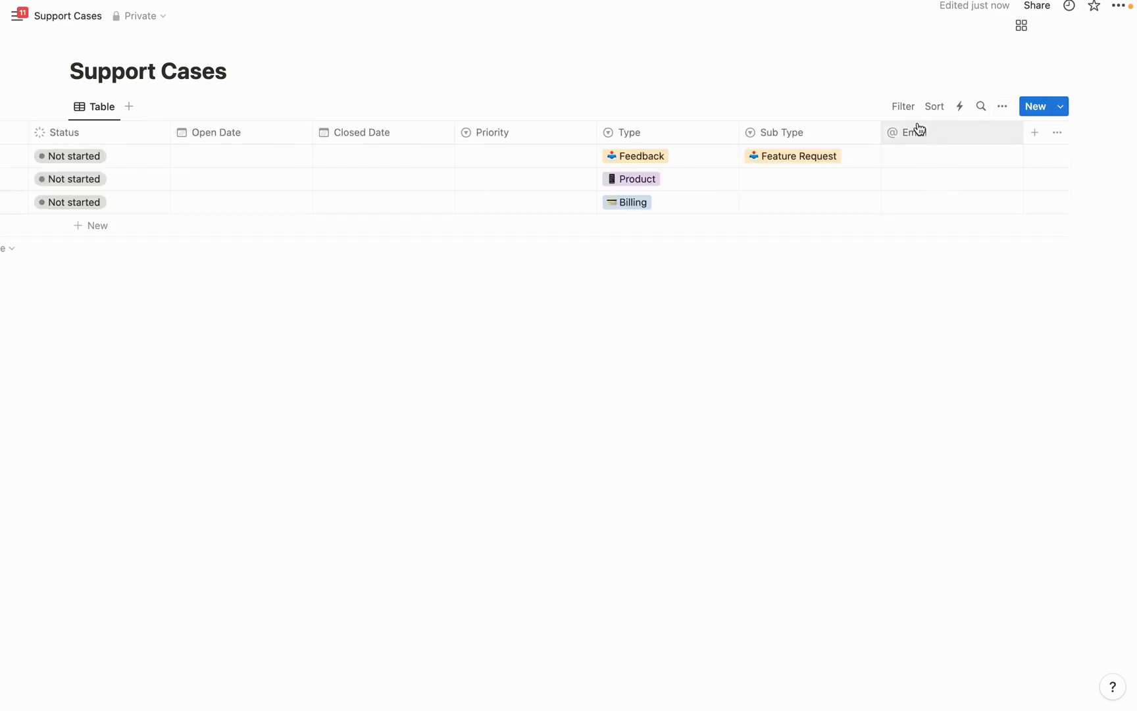
# Add a Text property named Full Name, then return to the OptiOpp CRM page
pyautogui.click(1033, 135)
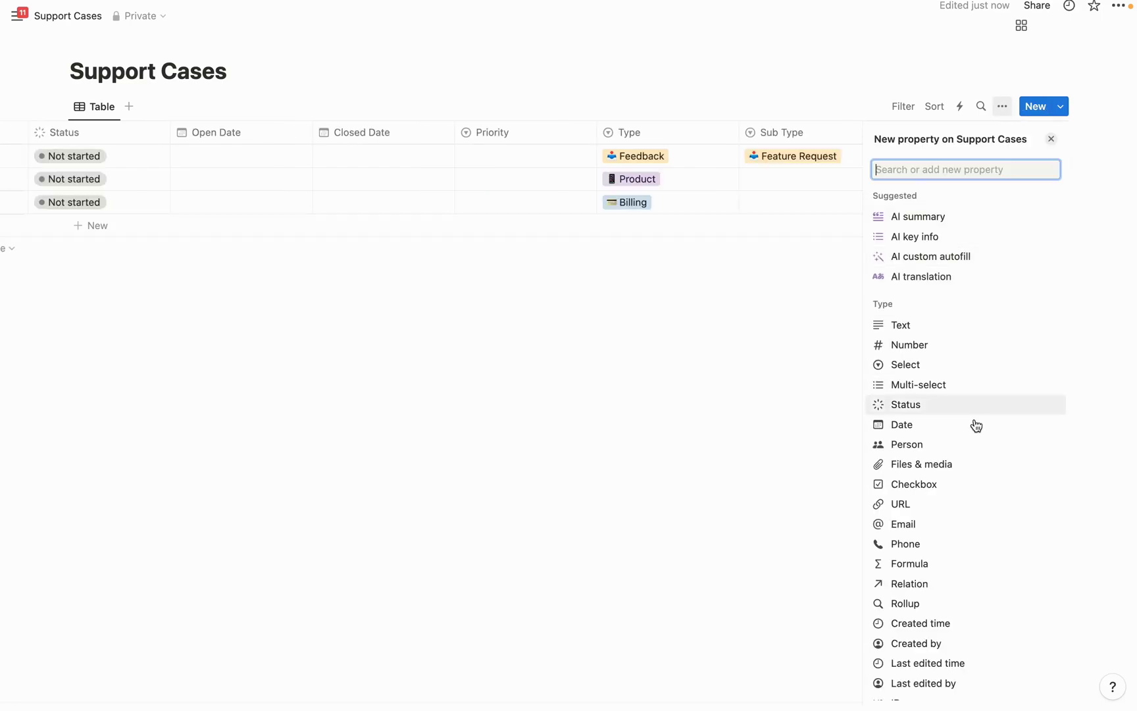
pyautogui.click(906, 324)
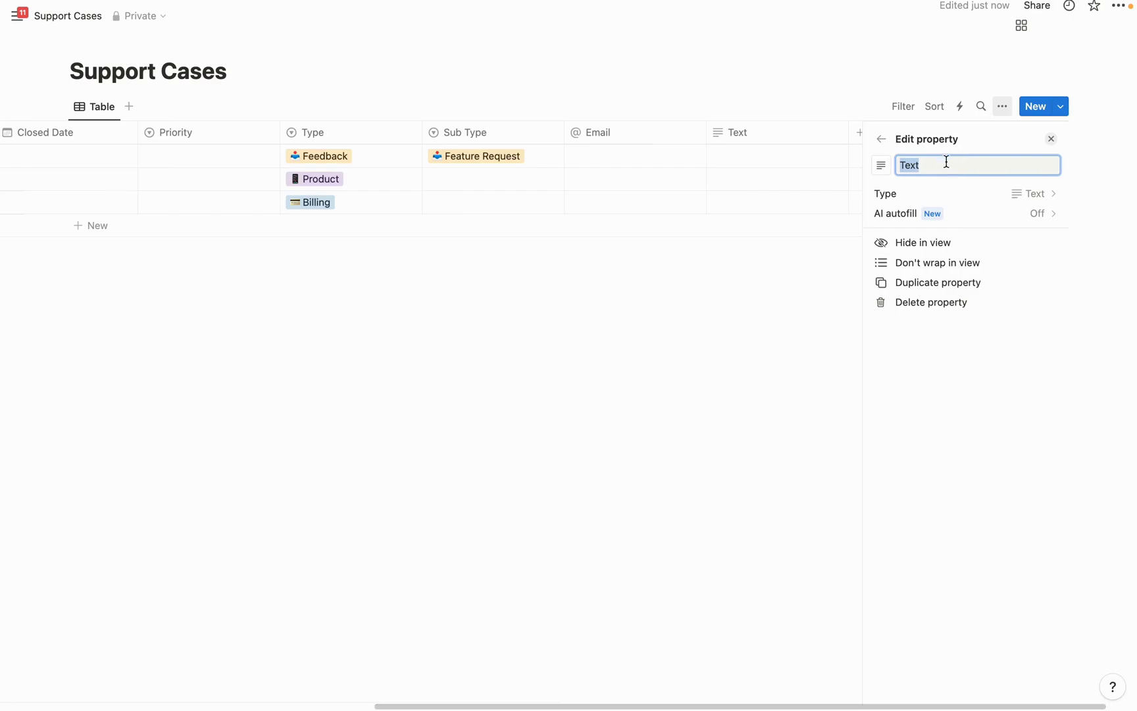
pyautogui.press('BackSpace')
pyautogui.write('Full Name')
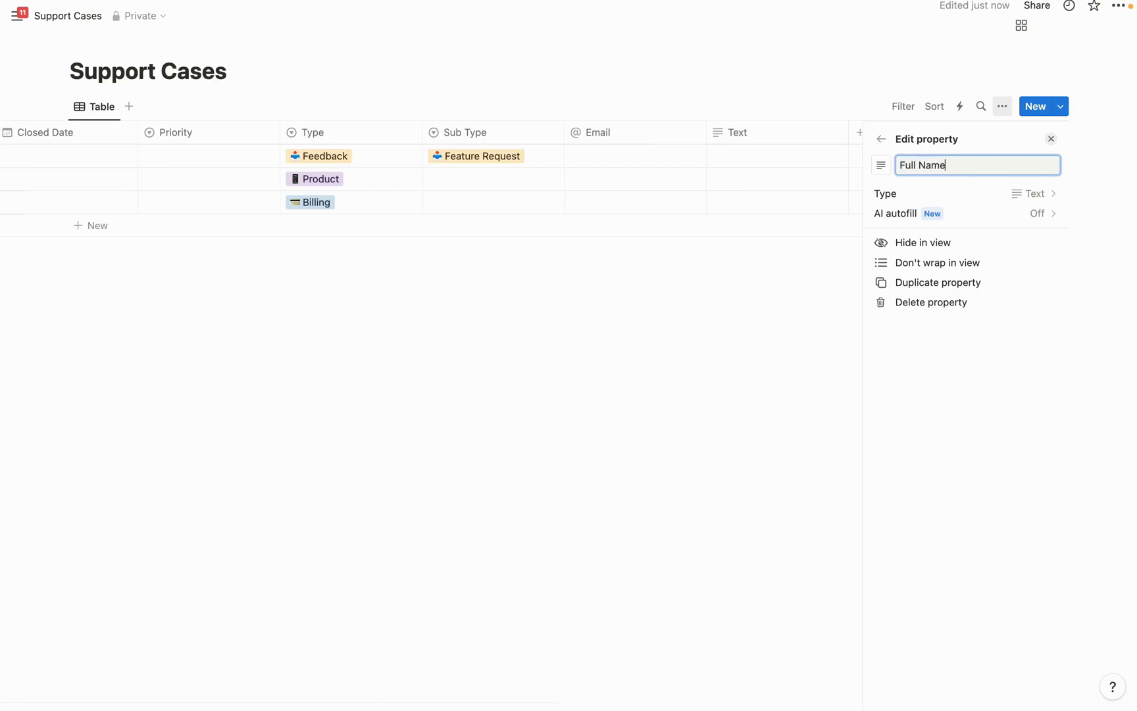
pyautogui.press('Return')
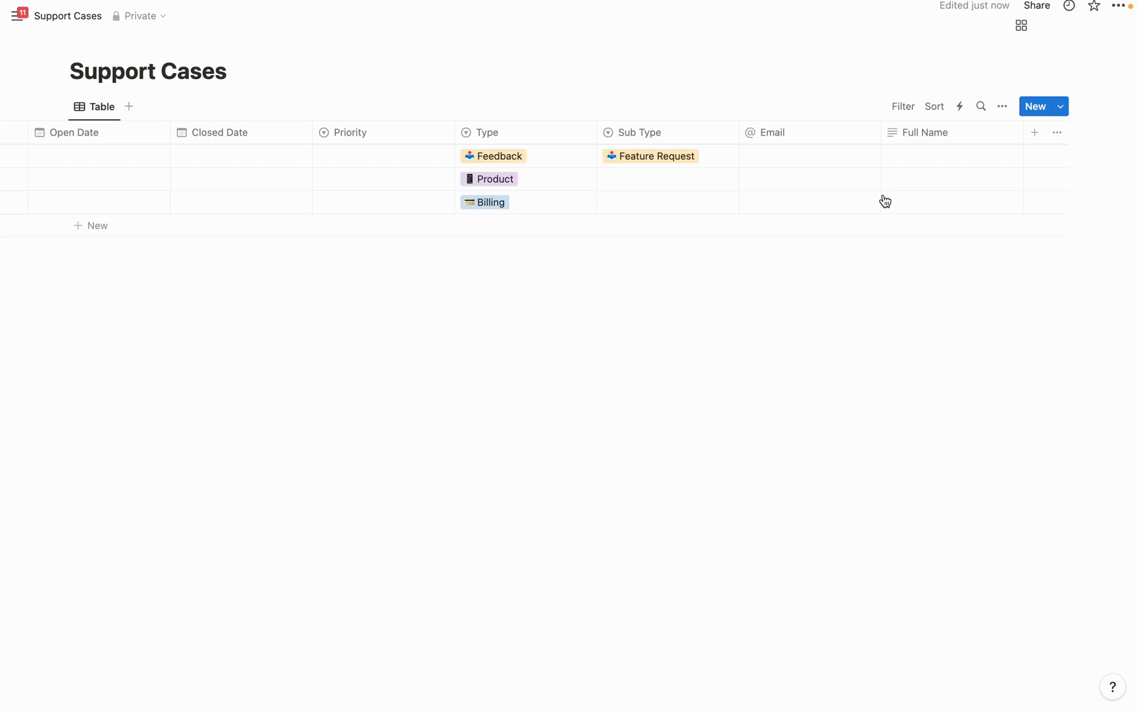
pyautogui.press('super+bracketleft')
# Add a two-way Relation property to the Accounts database, also shown on Accounts
pyautogui.click(1034, 133)
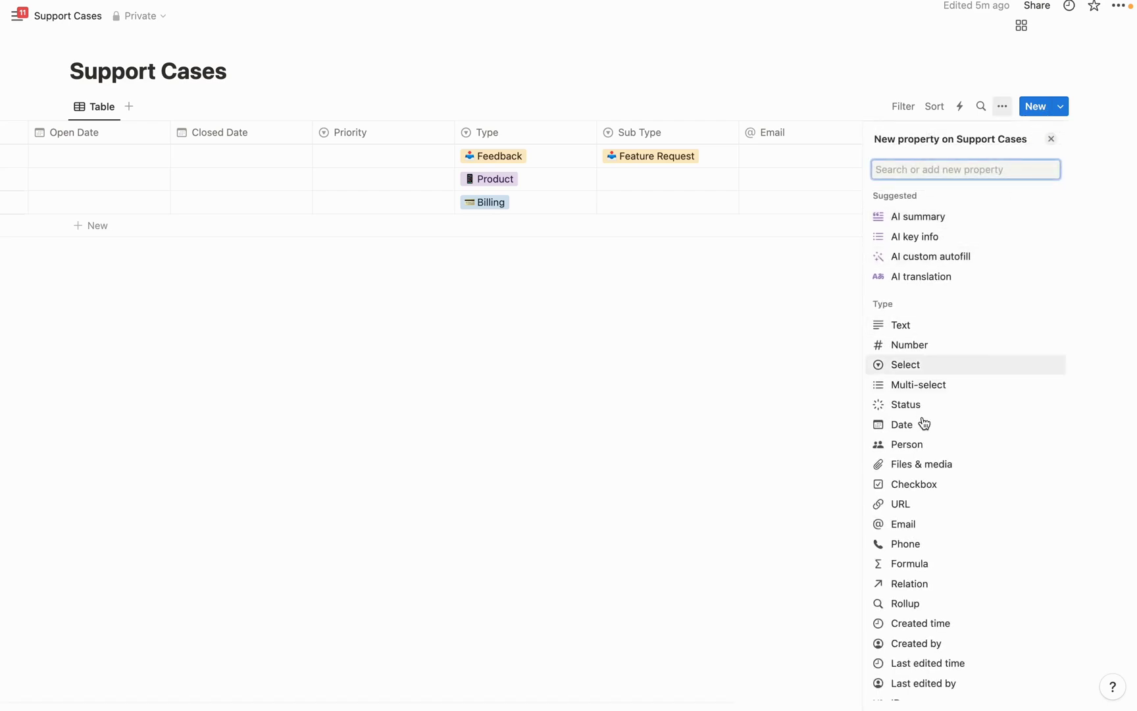
pyautogui.click(912, 583)
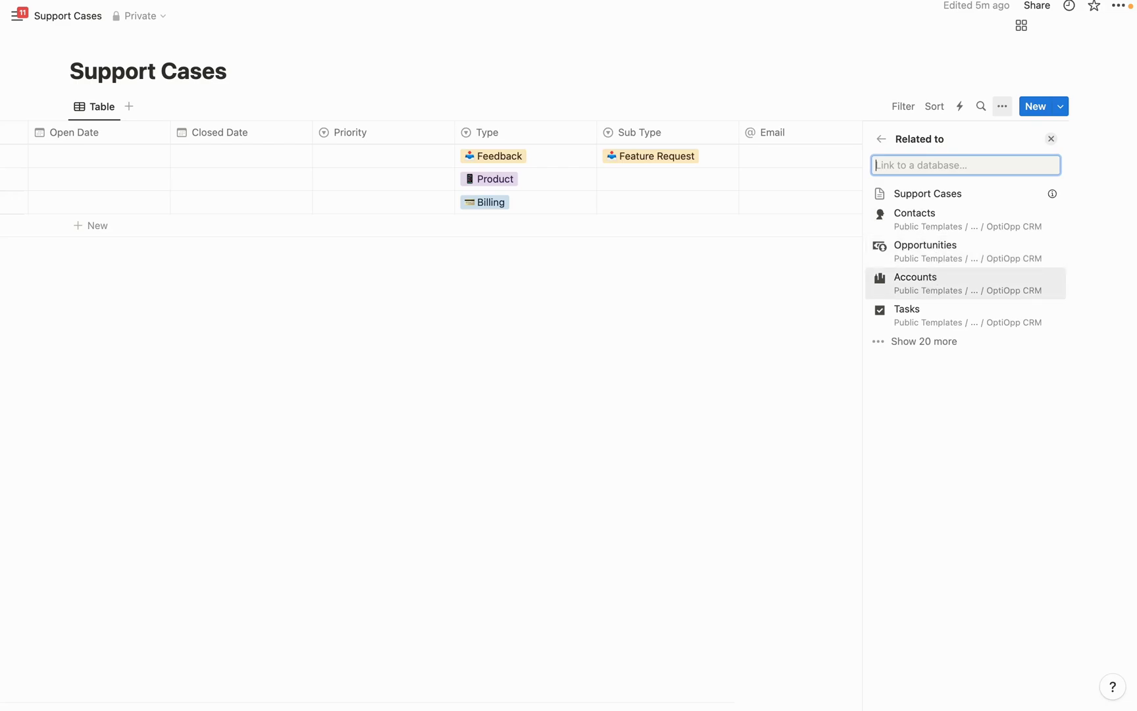
pyautogui.write('Accounts')
pyautogui.press('Return')
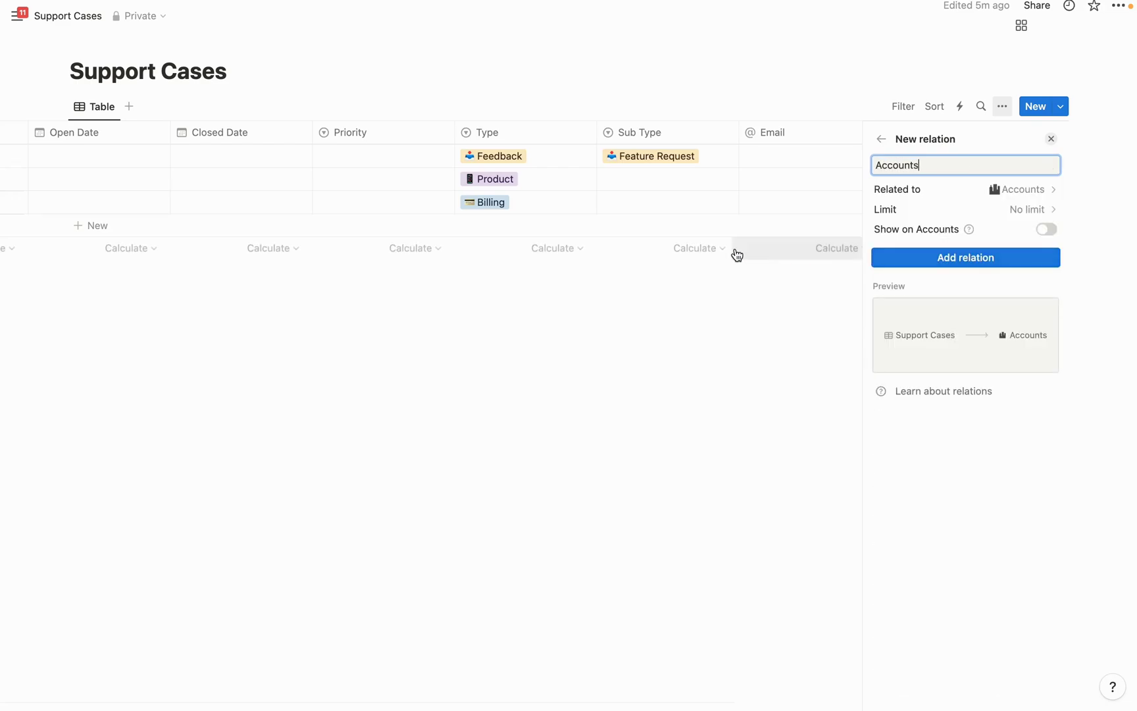
pyautogui.click(1047, 230)
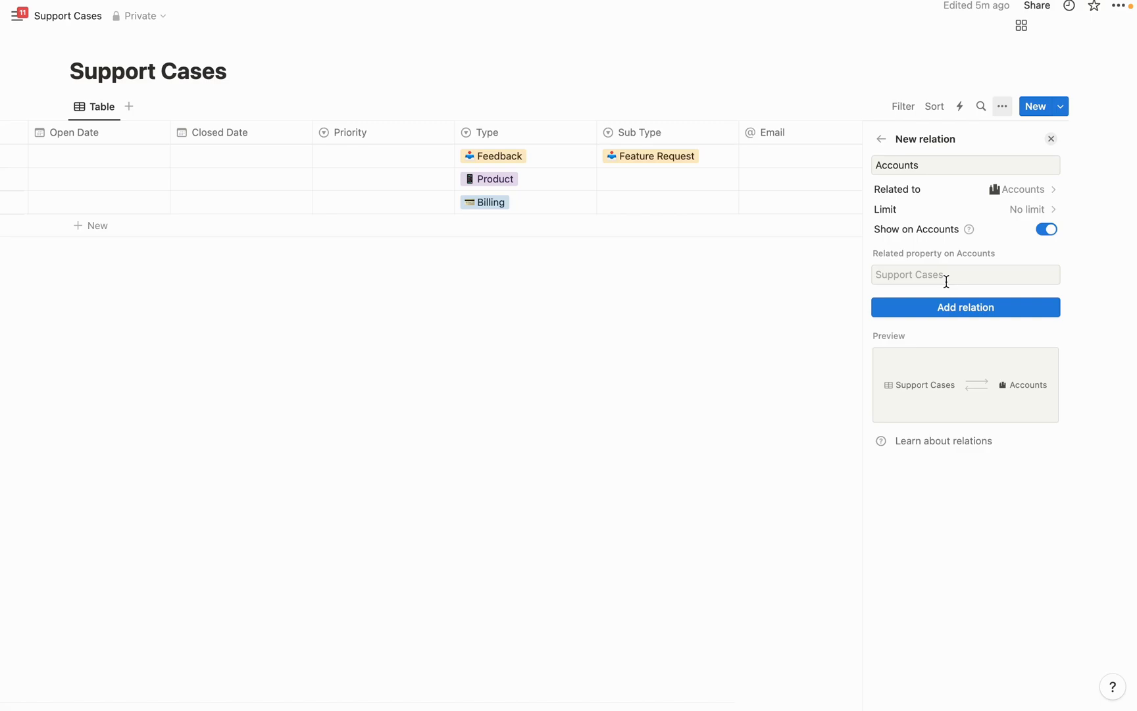
pyautogui.click(960, 308)
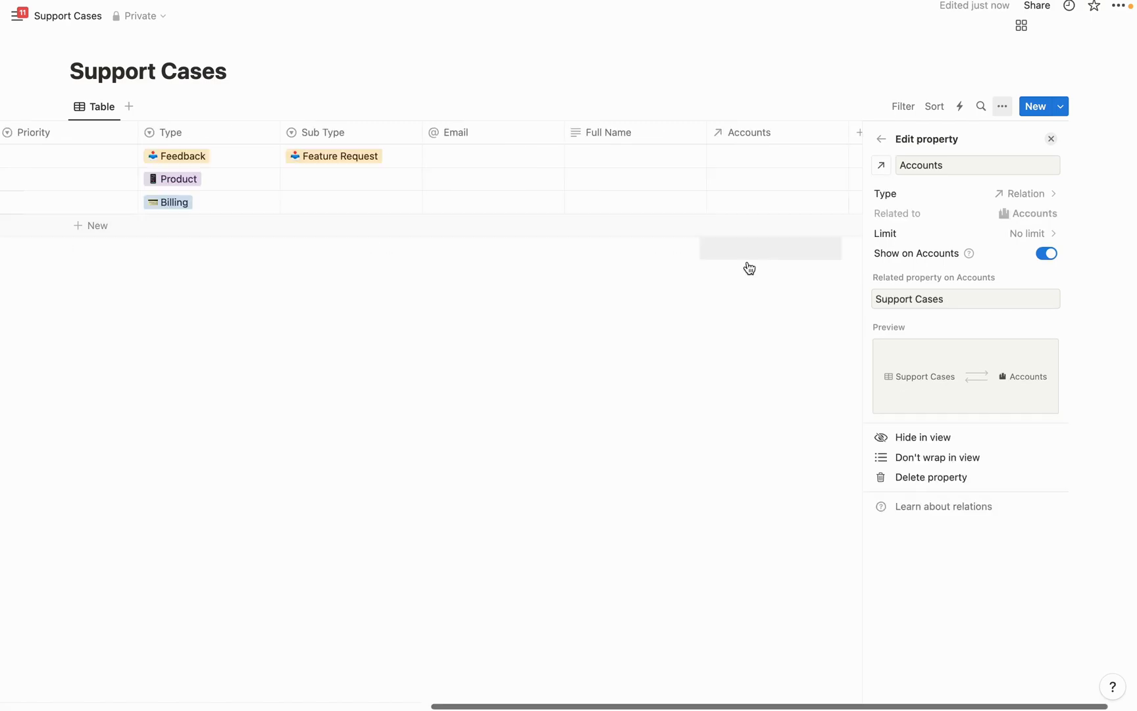
pyautogui.click(746, 266)
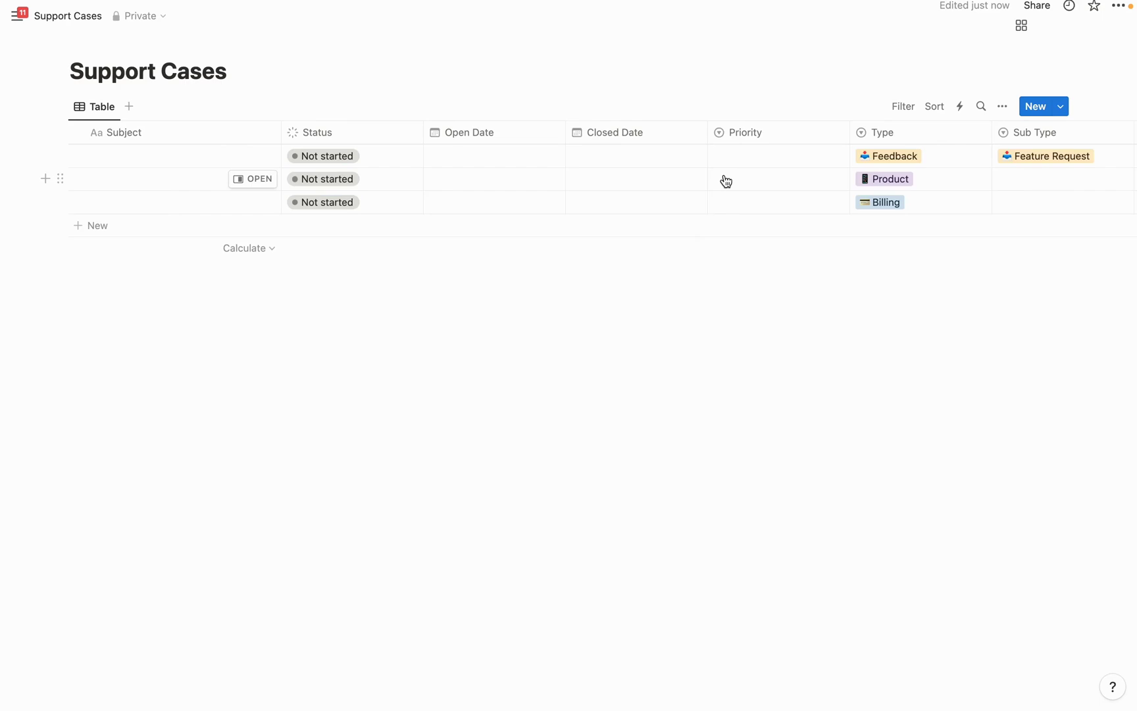
# Start a new database automation named 'Time Stamp Open Date'
pyautogui.click(962, 109)
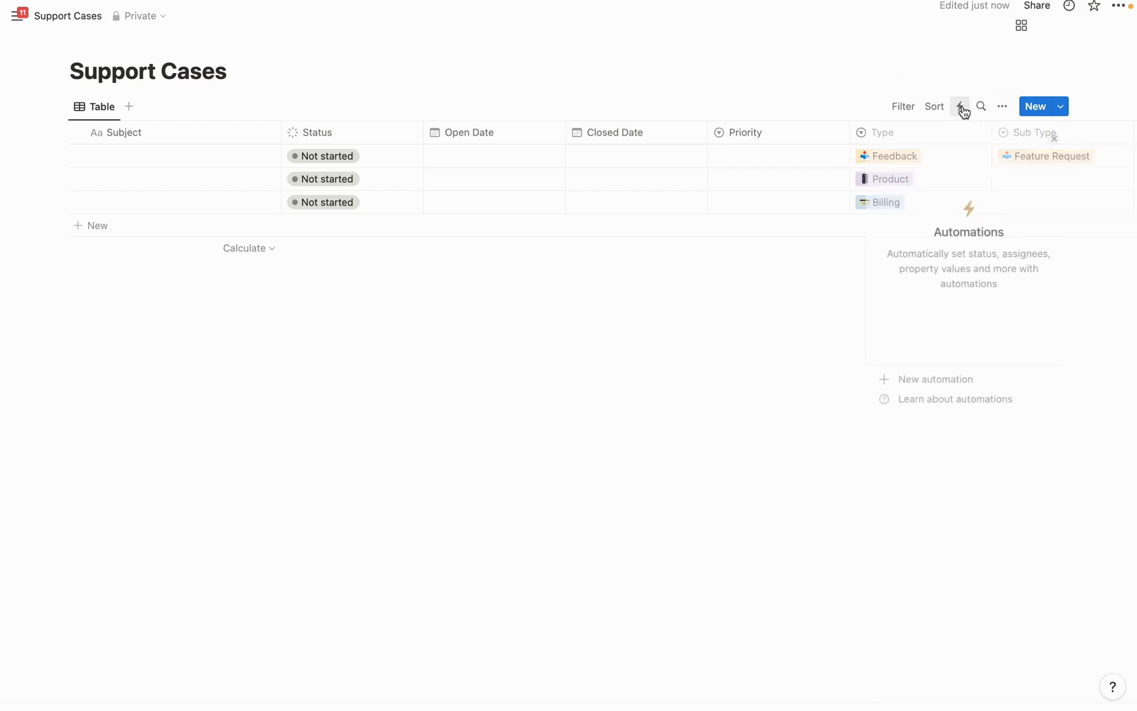
pyautogui.click(928, 380)
pyautogui.click(886, 169)
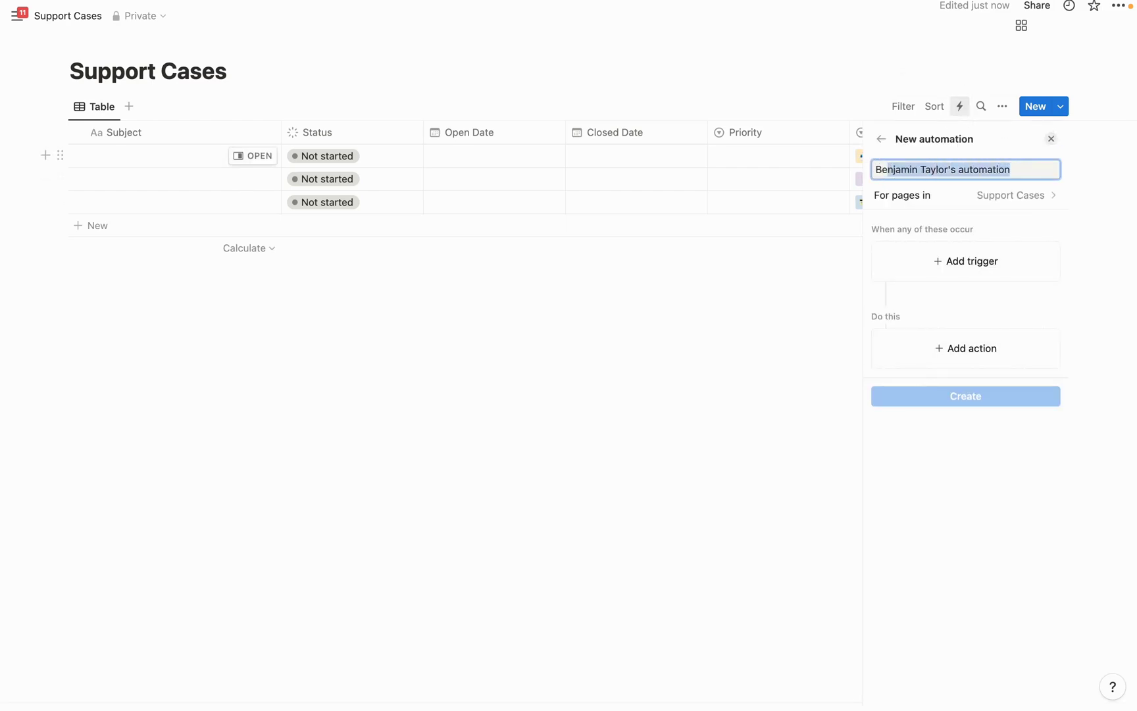
pyautogui.press('BackSpace')
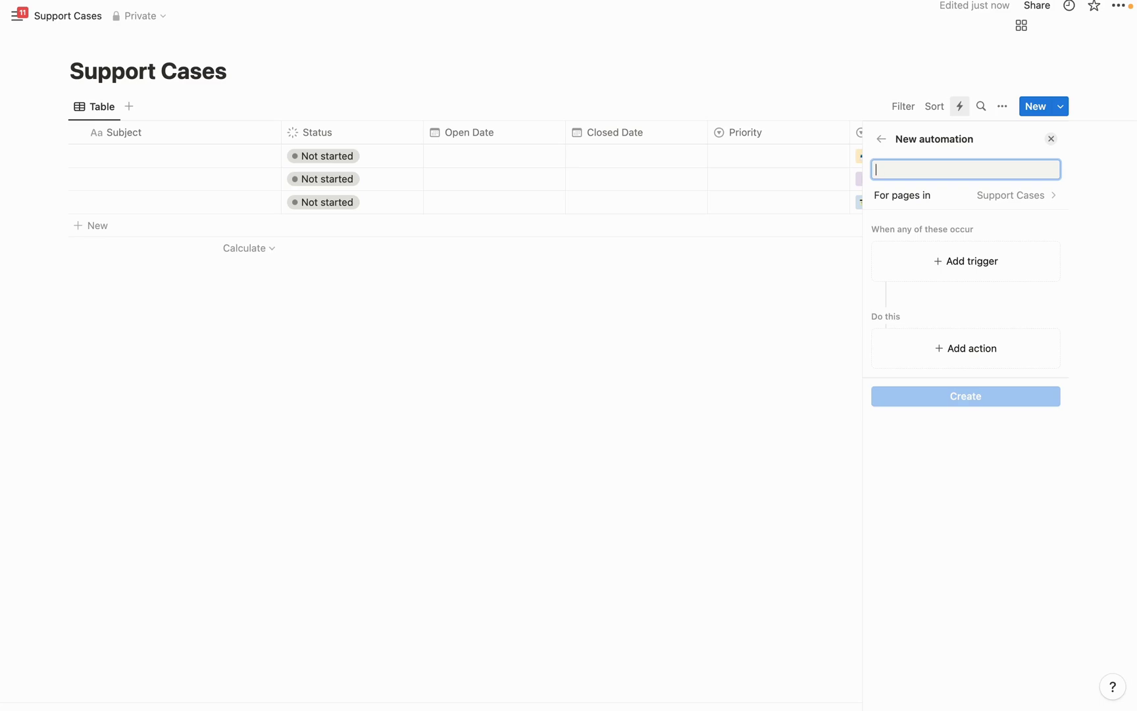
pyautogui.write('Time Stamp On')
pyautogui.write('en Date')
# Trigger it on Page added, set Open Date to Now, and create it
pyautogui.click(966, 260)
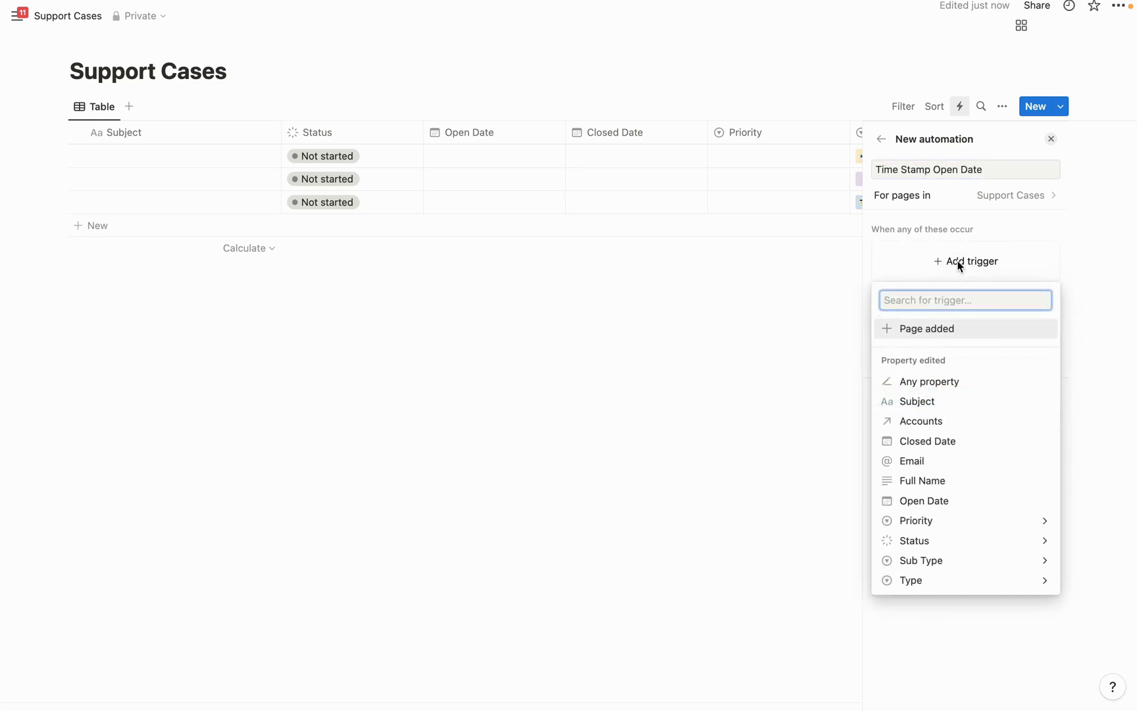
pyautogui.click(945, 336)
pyautogui.click(958, 349)
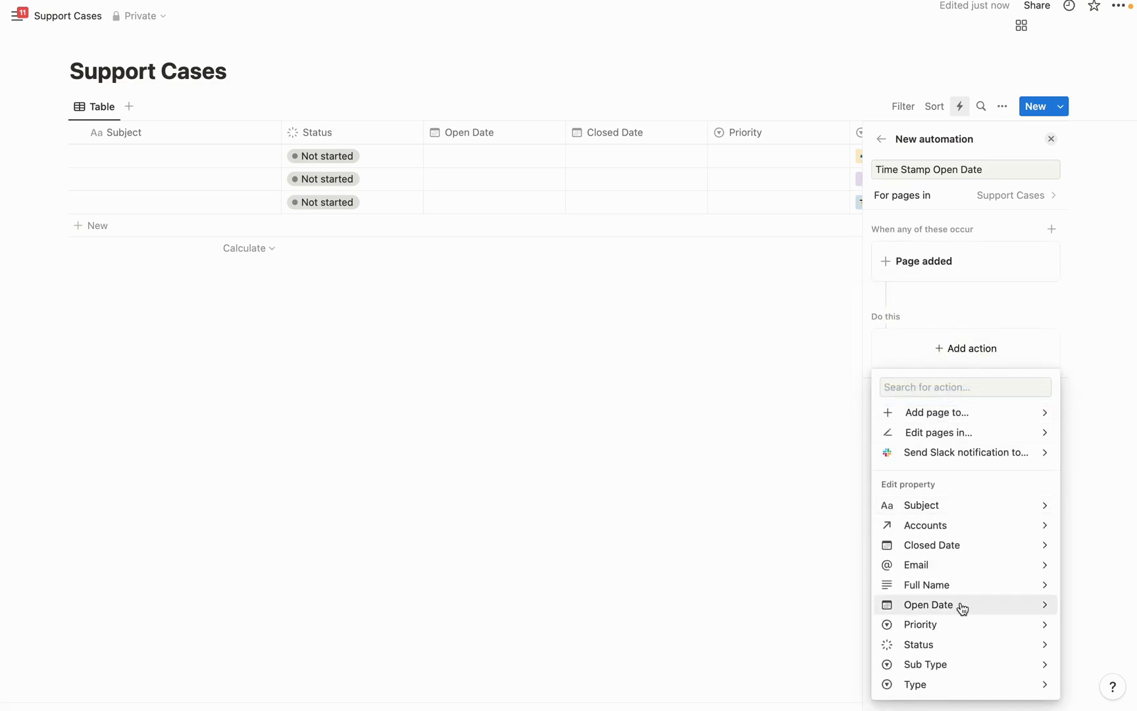
pyautogui.click(961, 605)
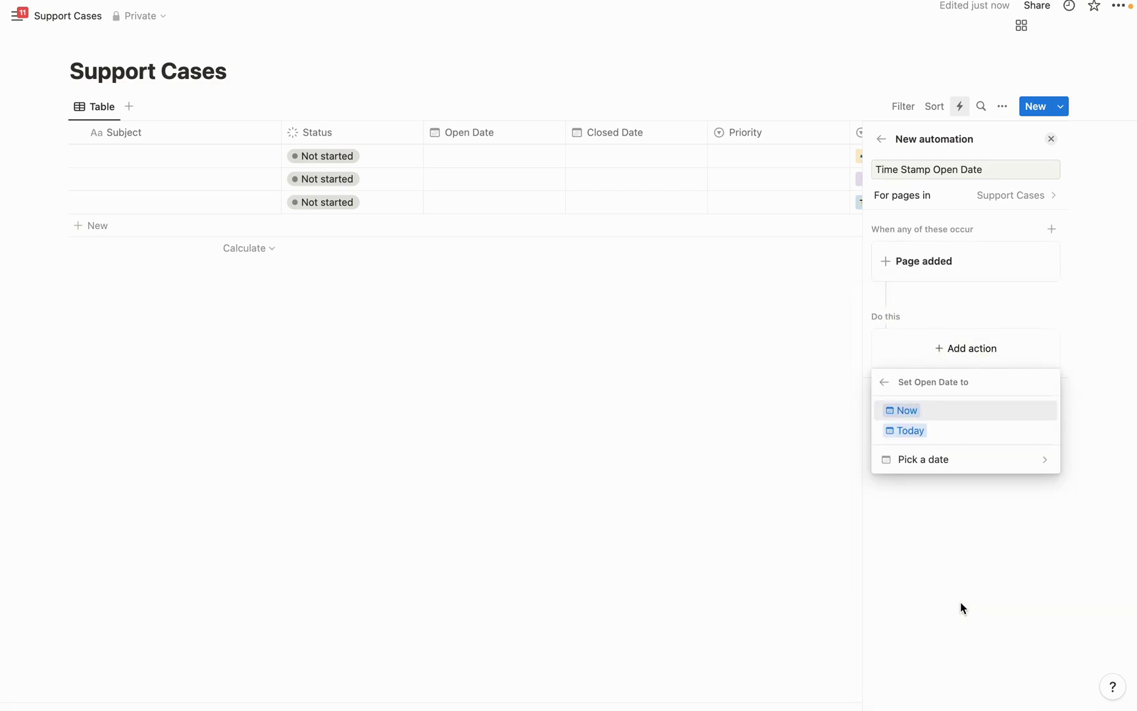
pyautogui.click(905, 410)
pyautogui.click(954, 399)
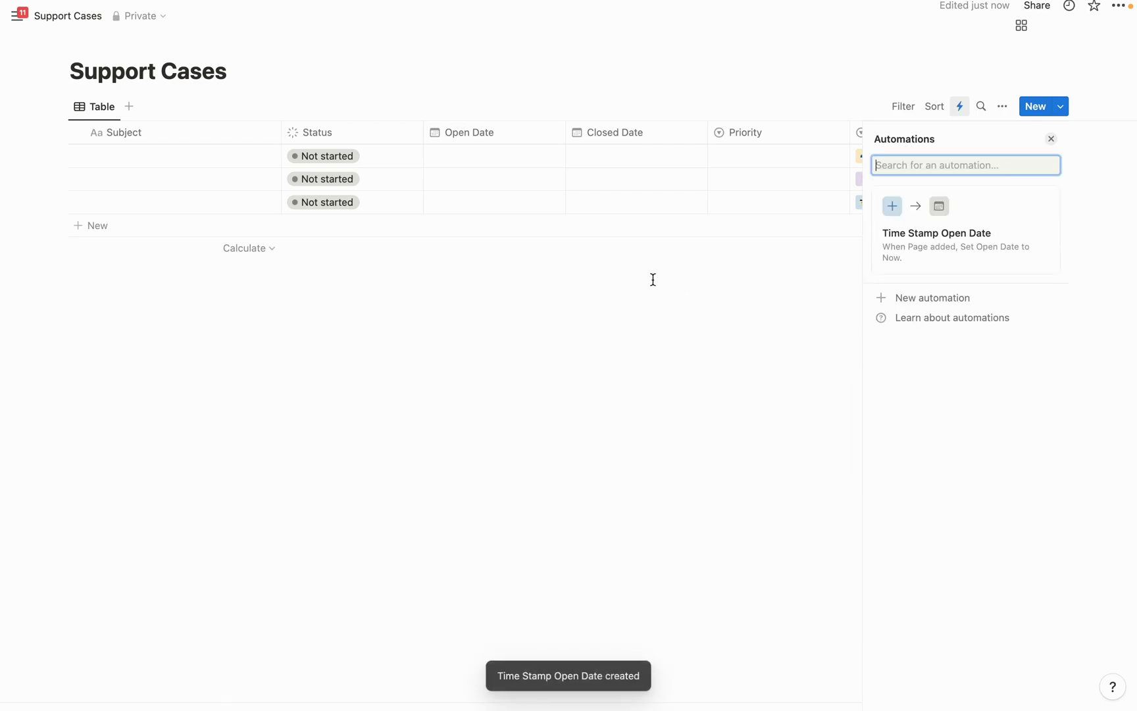
pyautogui.click(345, 158)
pyautogui.press('Escape')
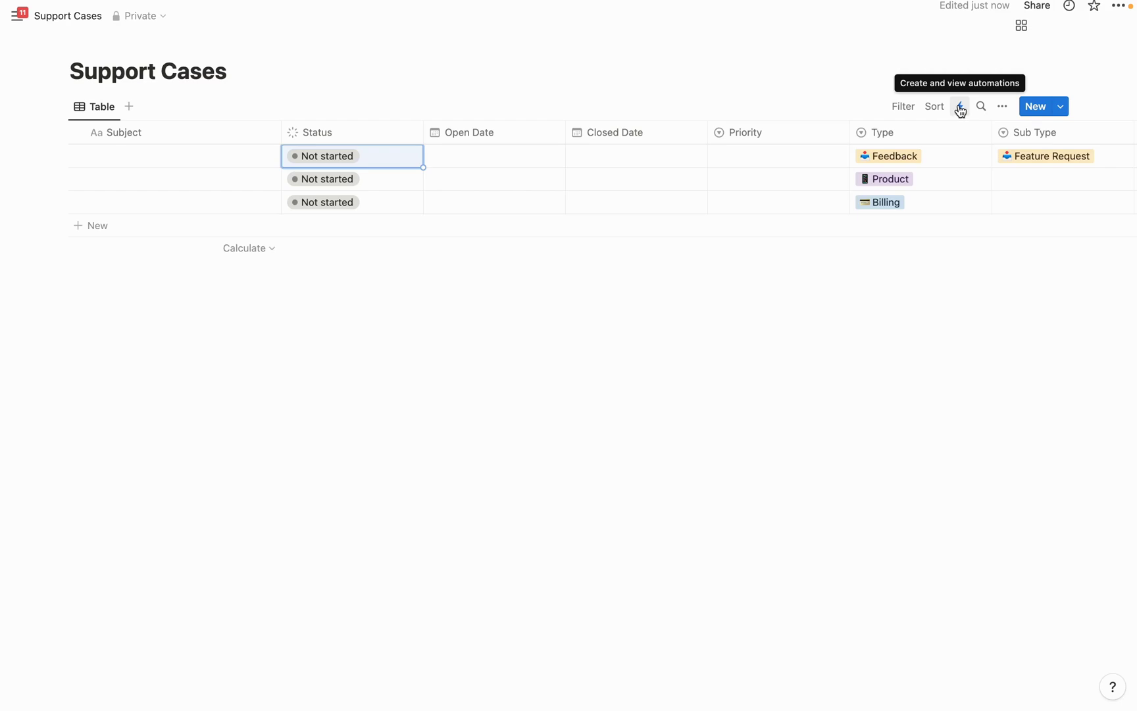
# Start a new automation named 'Closed Date Time Stamp'
pyautogui.click(960, 109)
pyautogui.click(929, 296)
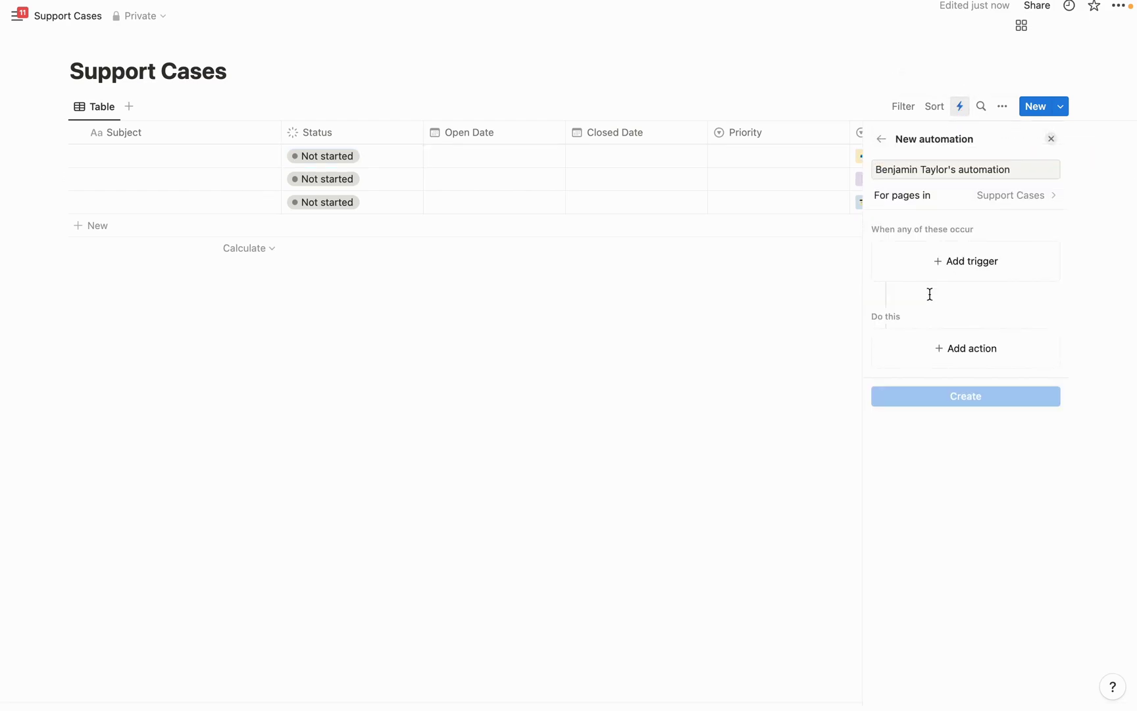
pyautogui.moveTo(1018, 170); pyautogui.dragTo(879, 168)
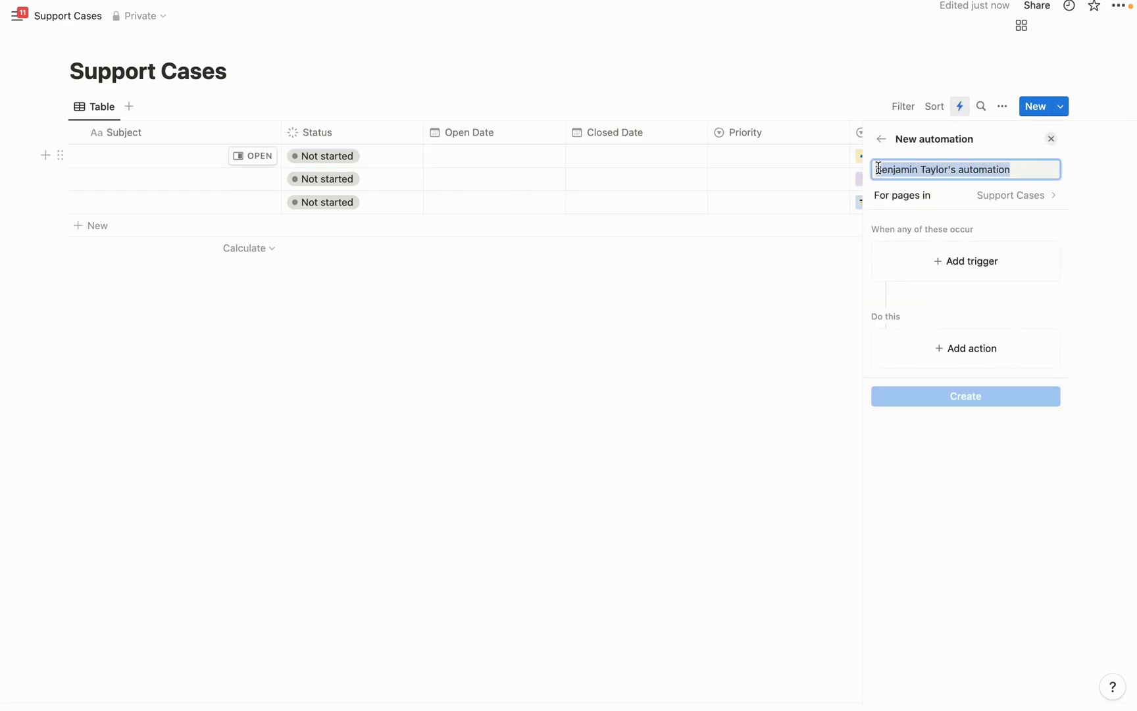
pyautogui.write('Closed Date Time Stamp')
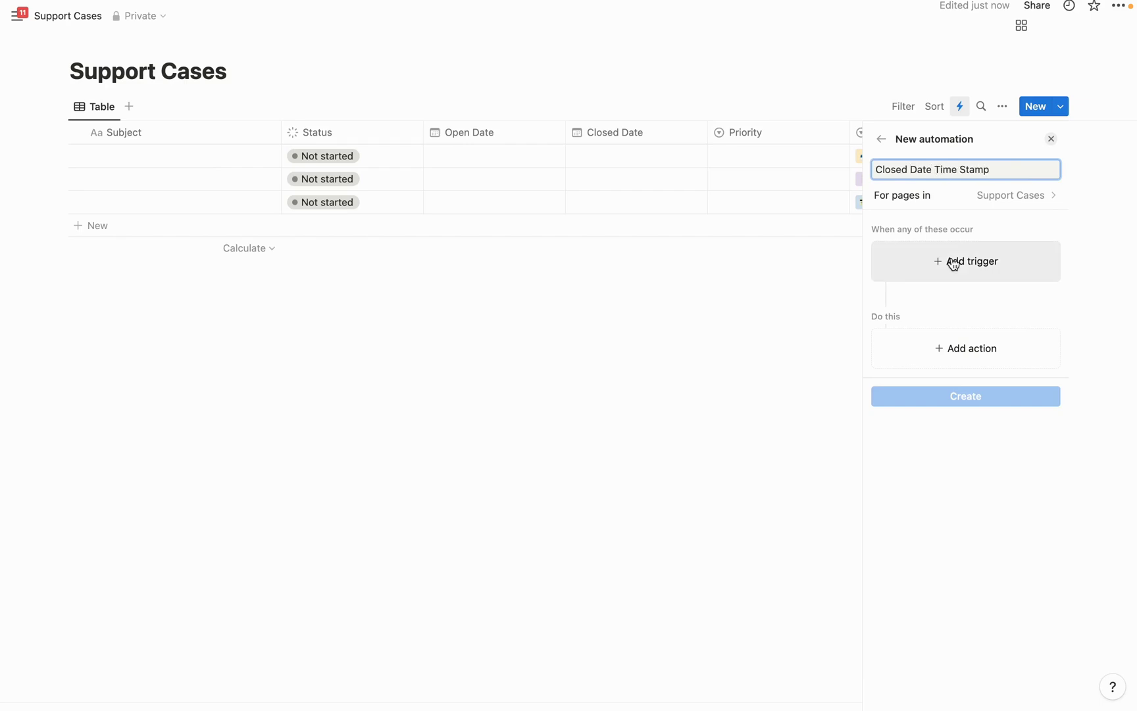
# Set its trigger to Status set to Complete, excluding To-do and In progress
pyautogui.click(953, 264)
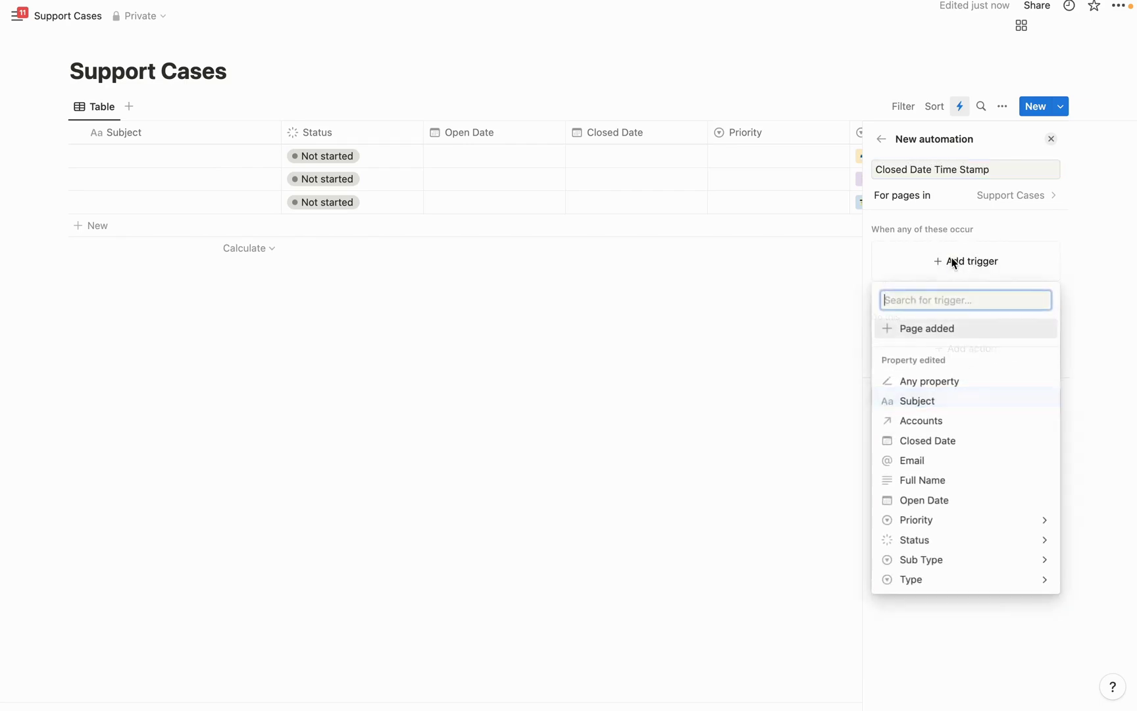
pyautogui.click(951, 542)
pyautogui.click(892, 373)
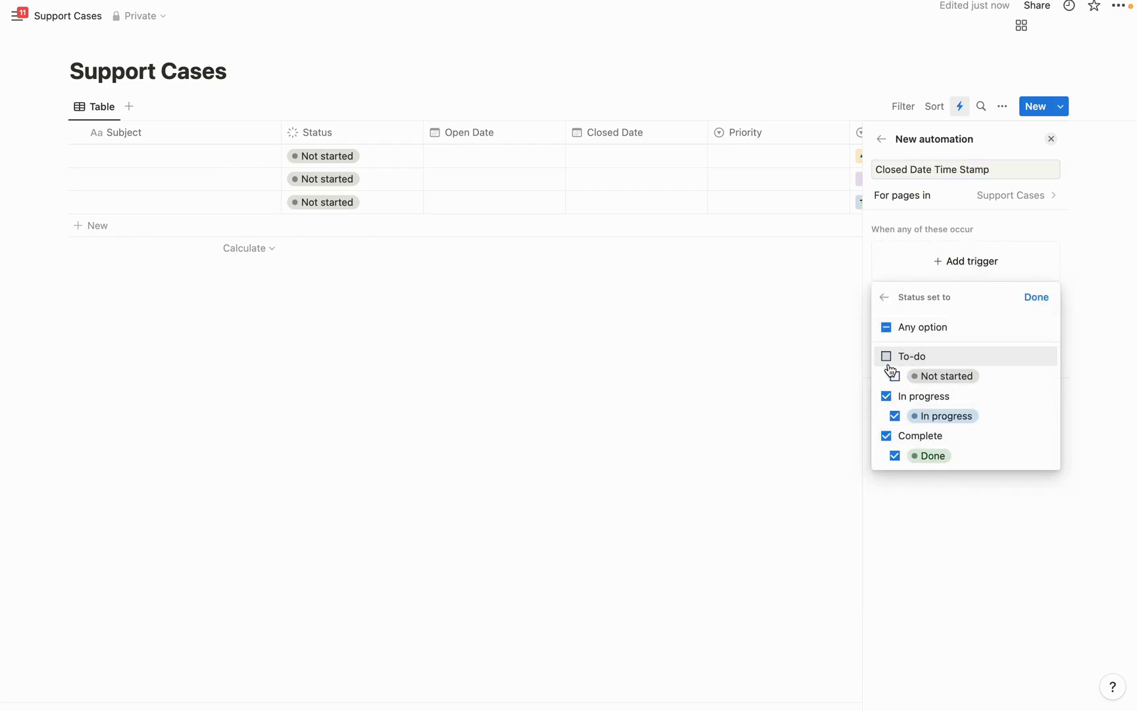
pyautogui.click(886, 395)
pyautogui.click(1036, 297)
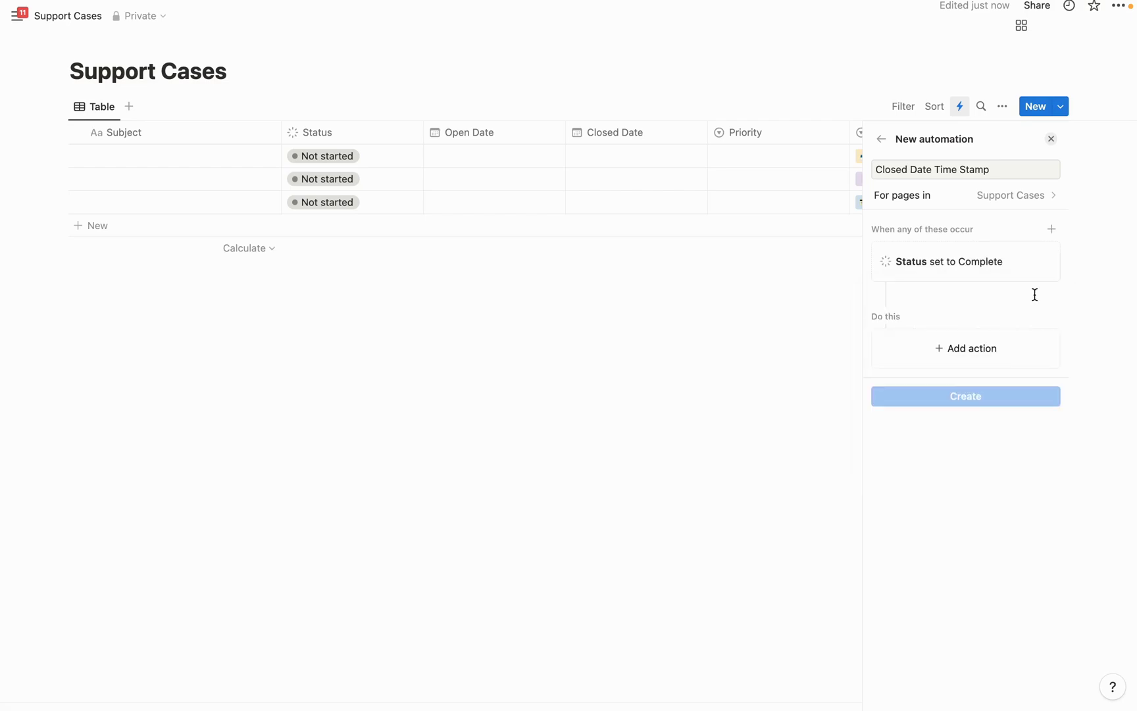
# Add an action setting Closed Date to Now and create the automation
pyautogui.click(974, 355)
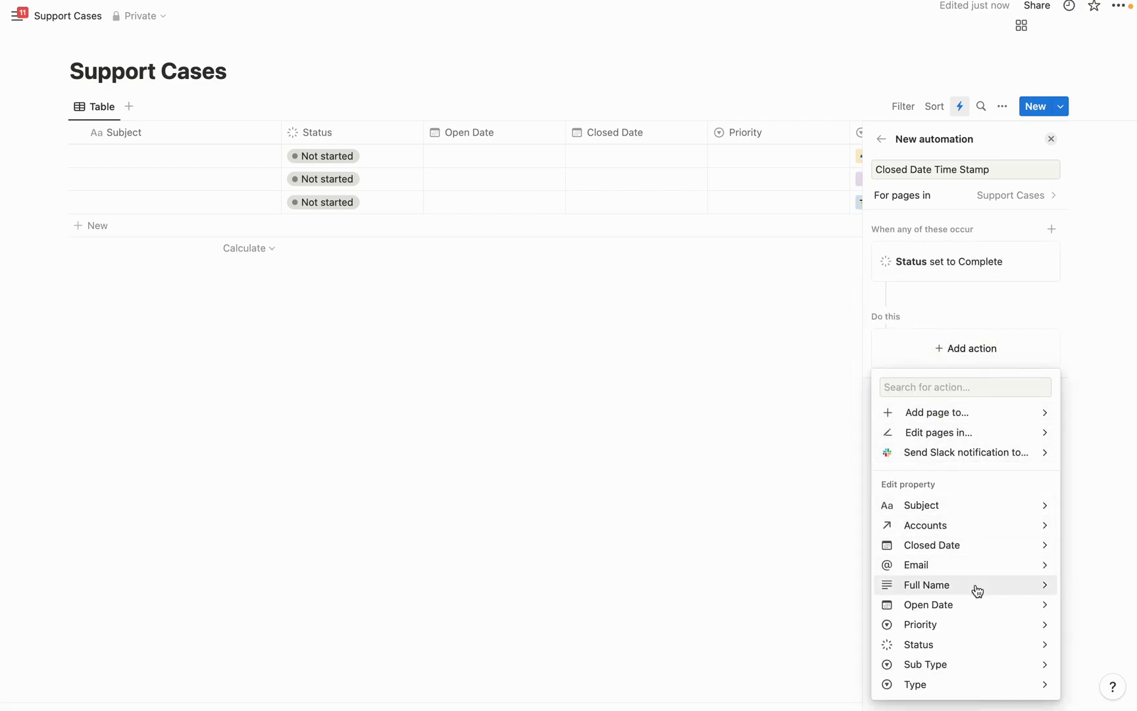
pyautogui.click(965, 545)
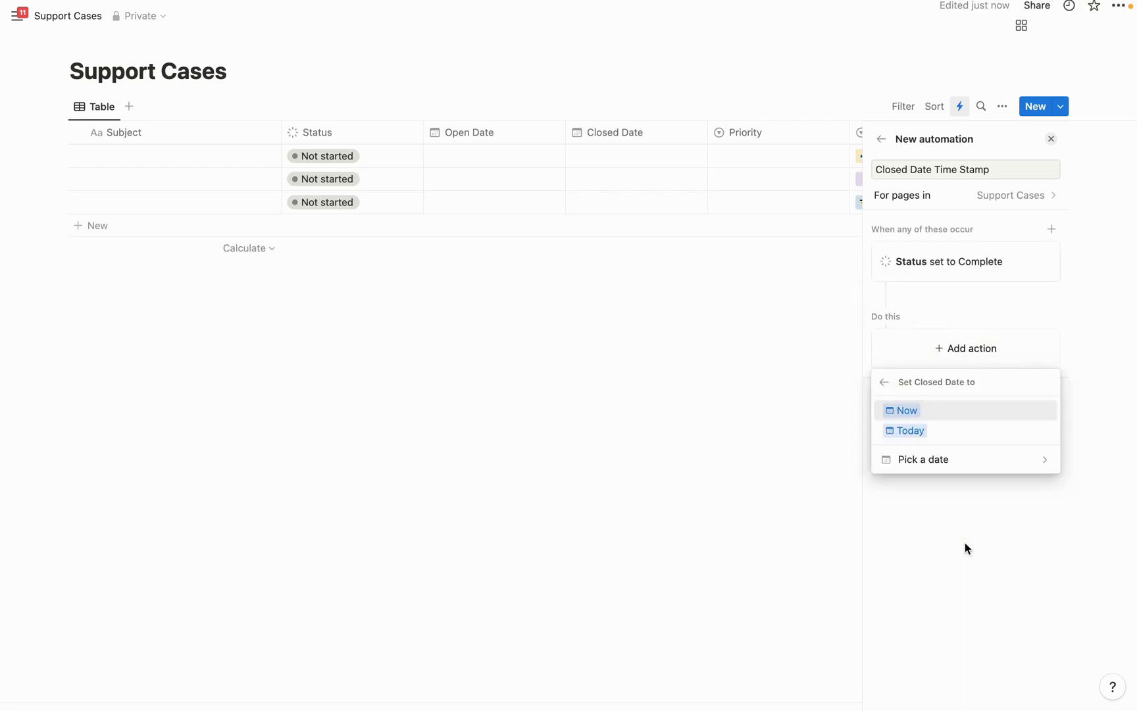
pyautogui.click(923, 416)
pyautogui.click(945, 411)
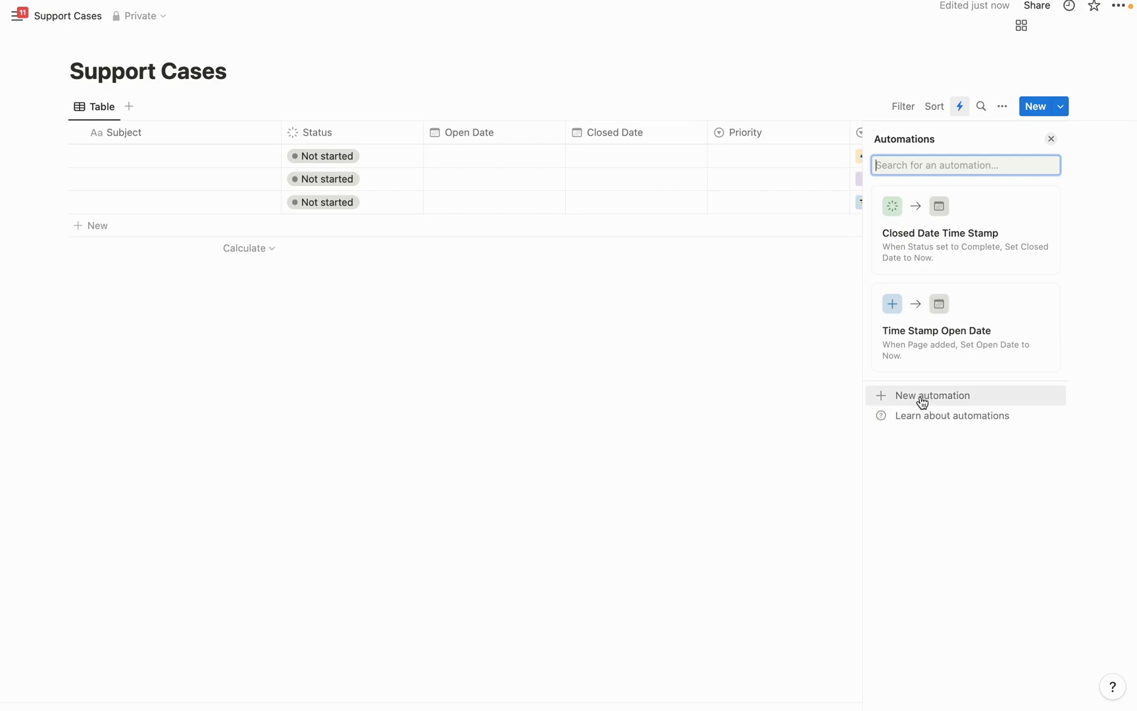
# Start a new automation named 'Send Slack Notification' triggered by Page added
pyautogui.click(929, 396)
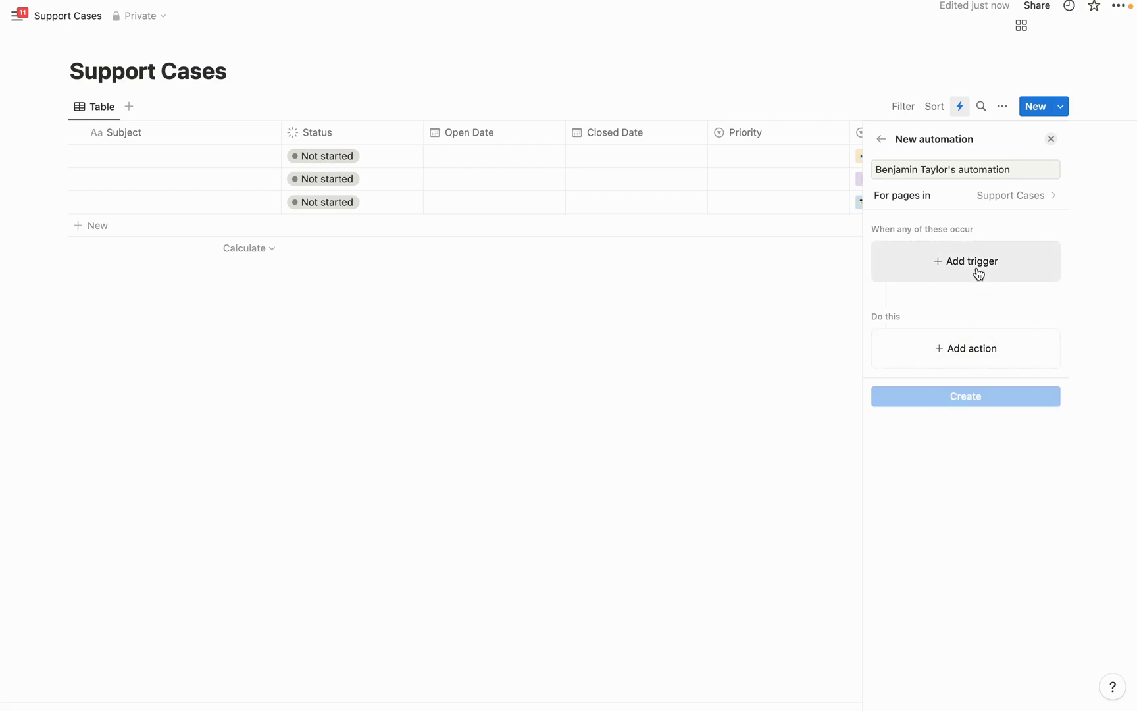
pyautogui.tripleClick(1016, 172)
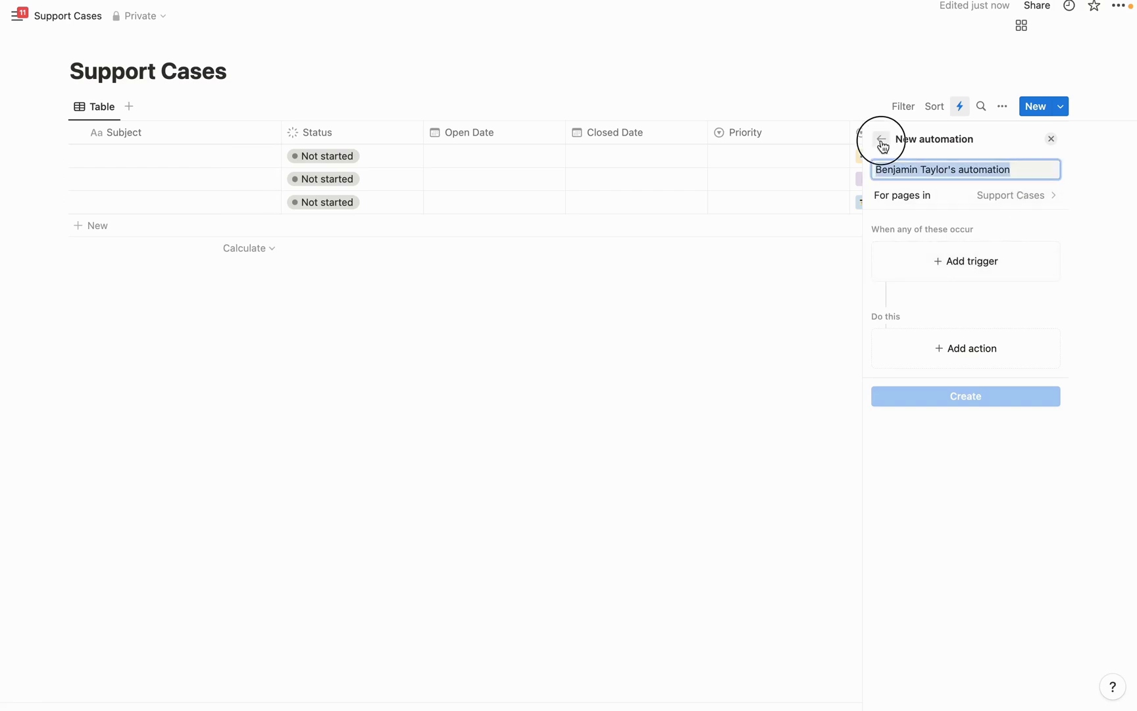
pyautogui.write('Send S')
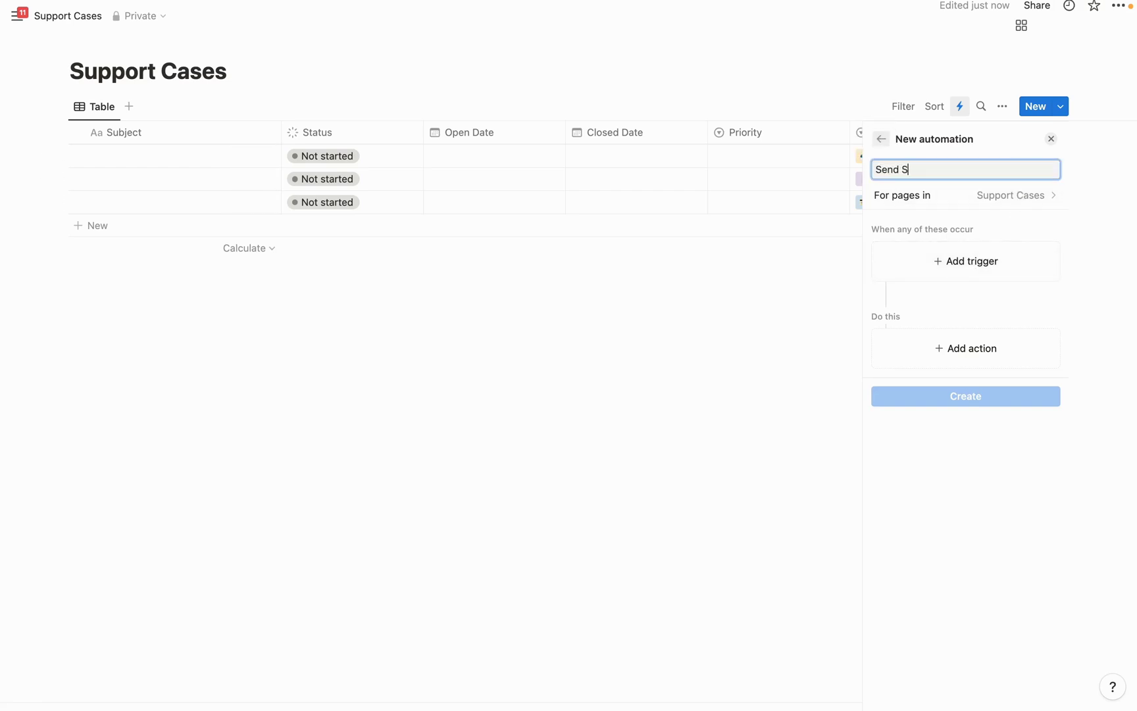
pyautogui.write('lack Notification')
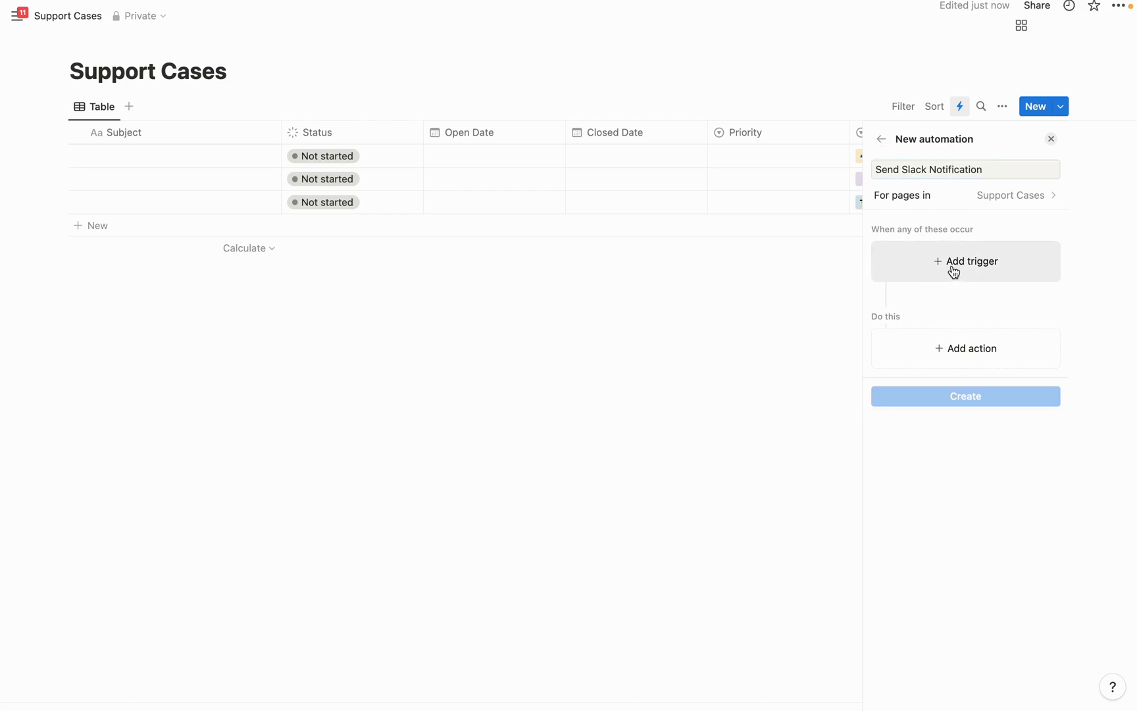
pyautogui.click(952, 266)
pyautogui.click(946, 327)
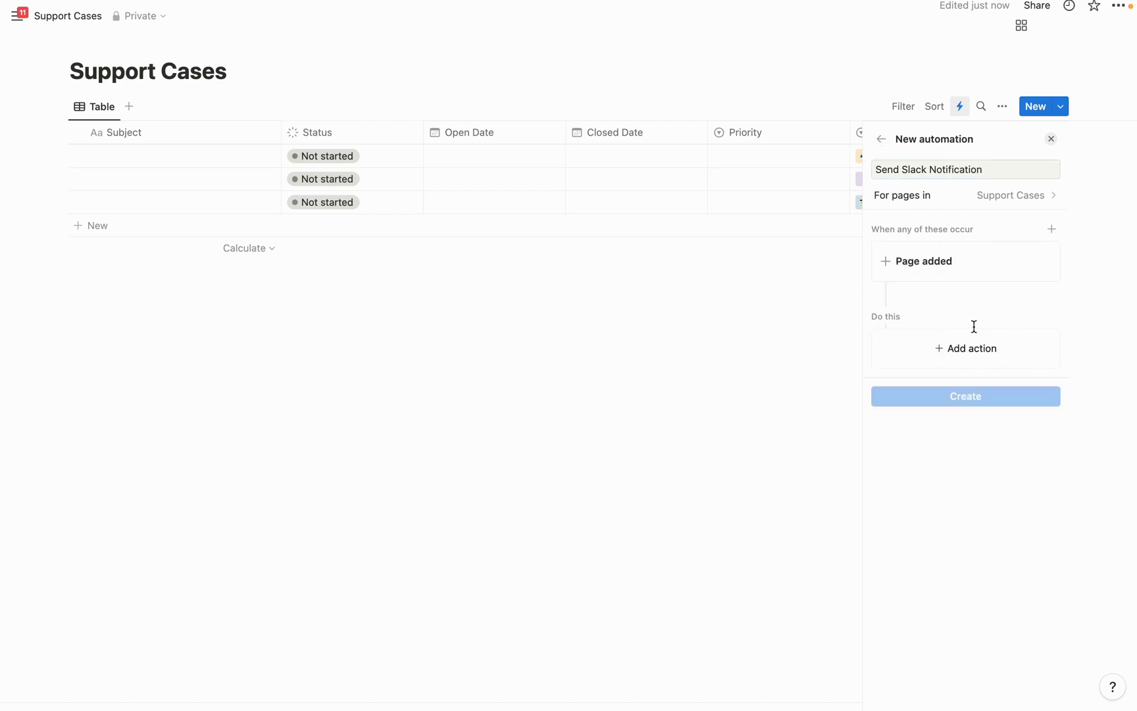
# Add a Slack notification action to #general, create it, and close the automations list
pyautogui.click(960, 350)
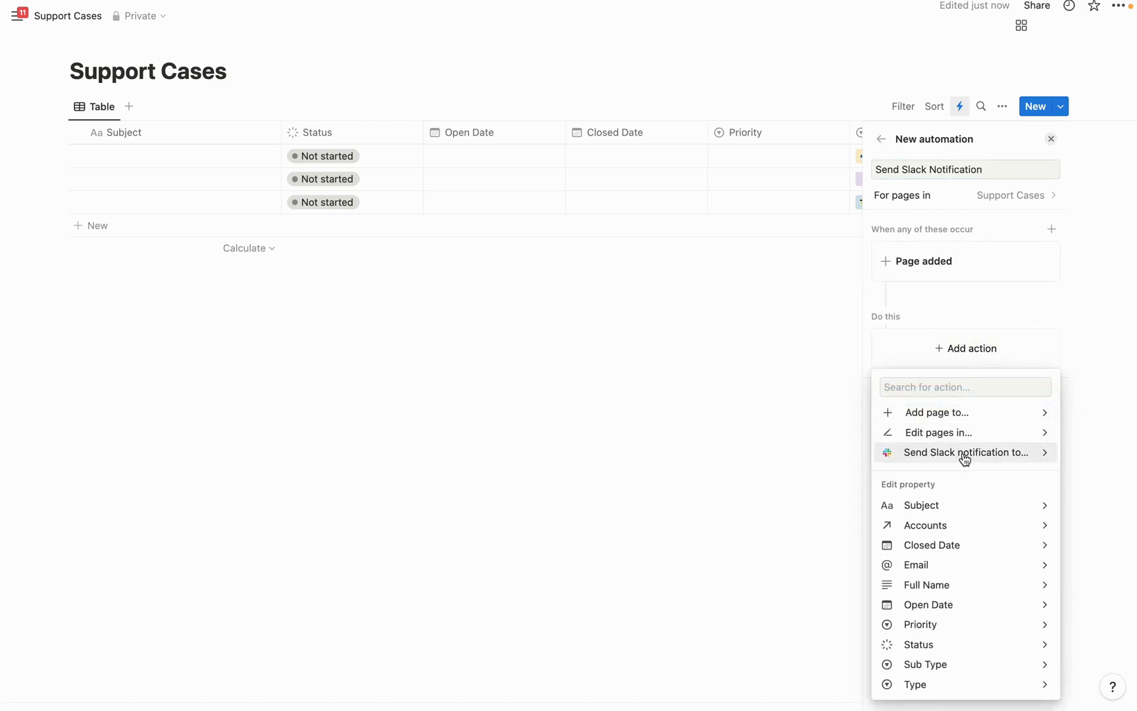
pyautogui.click(958, 453)
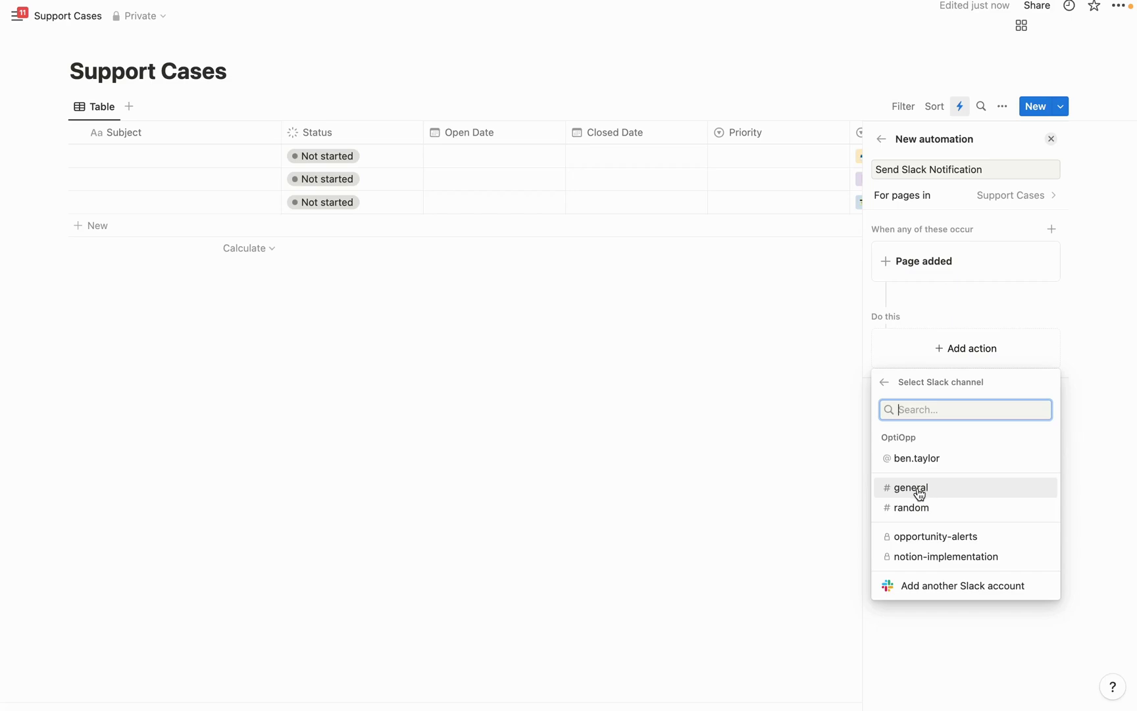
pyautogui.click(918, 490)
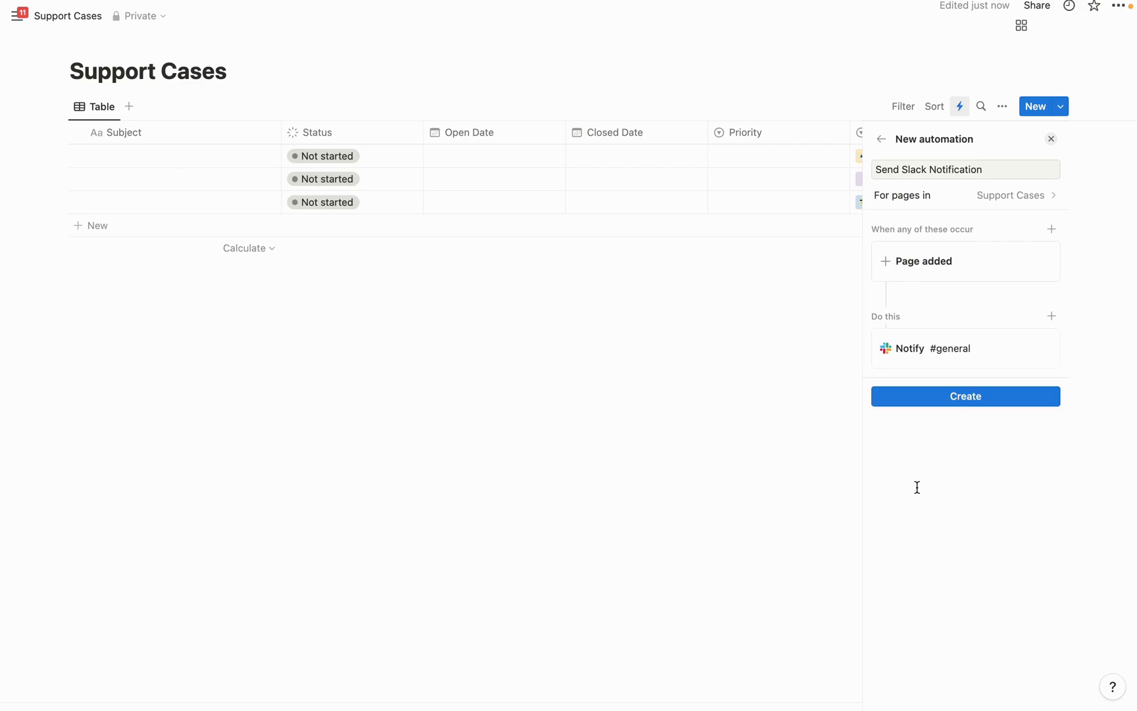
pyautogui.click(974, 406)
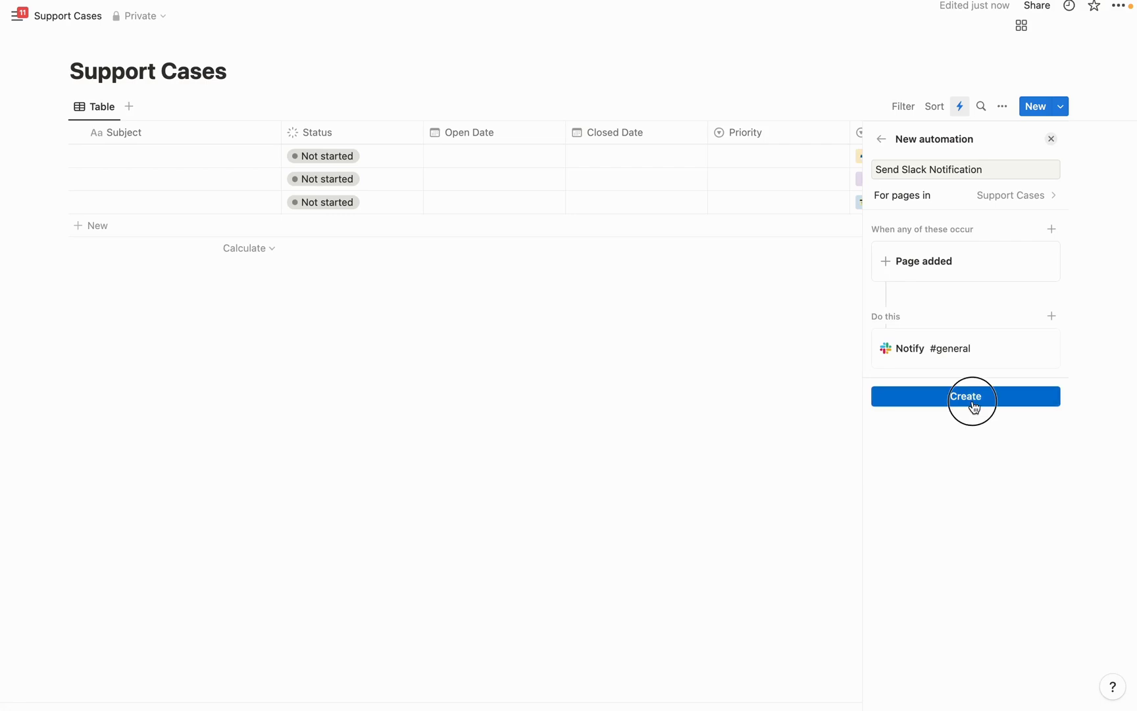
pyautogui.press('Escape')
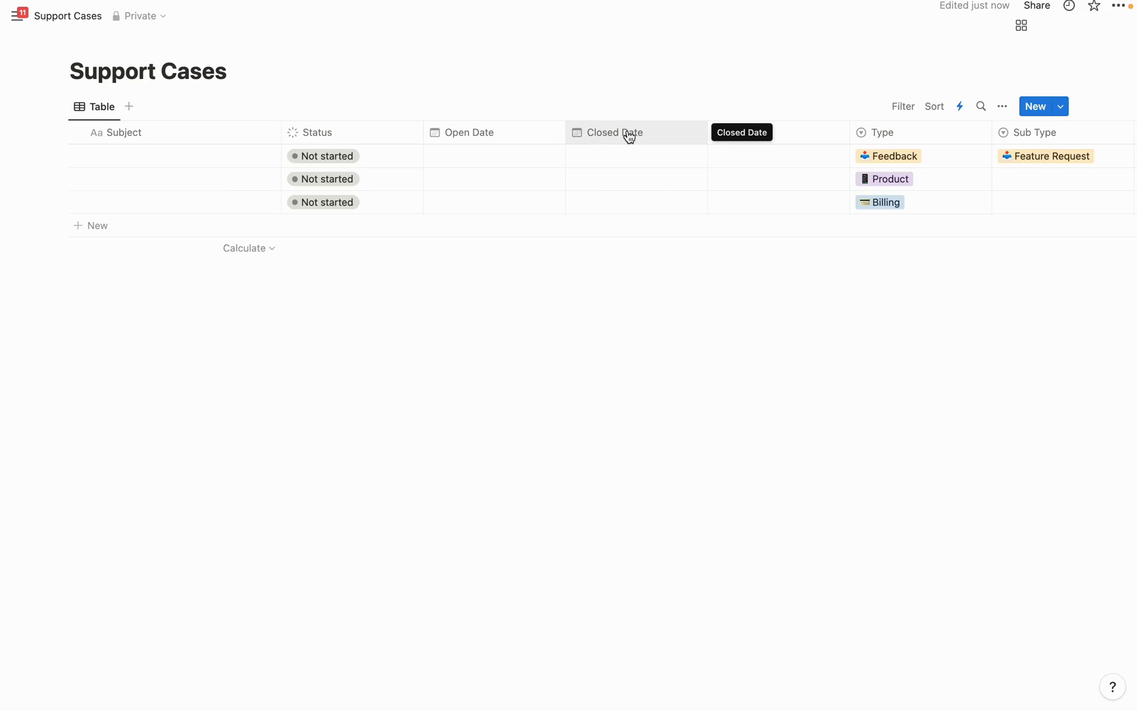
# Add a Formula property named Turnaround Time to Support Cases
pyautogui.hscroll(10, 845, 154)
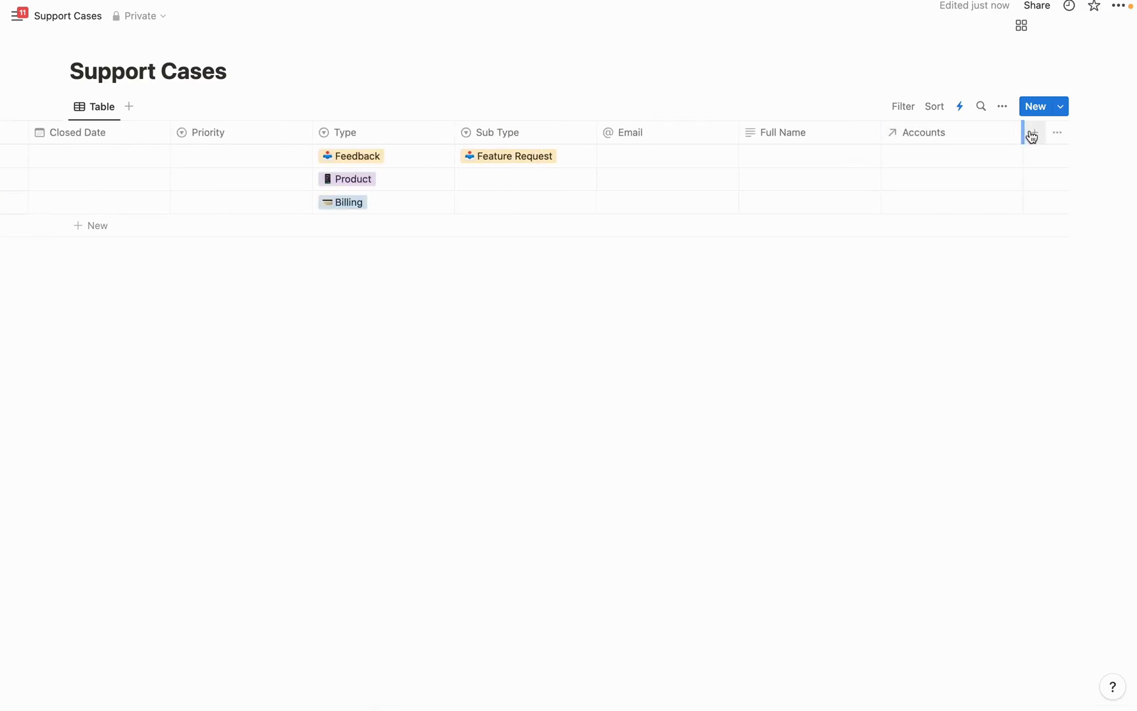
pyautogui.click(1031, 135)
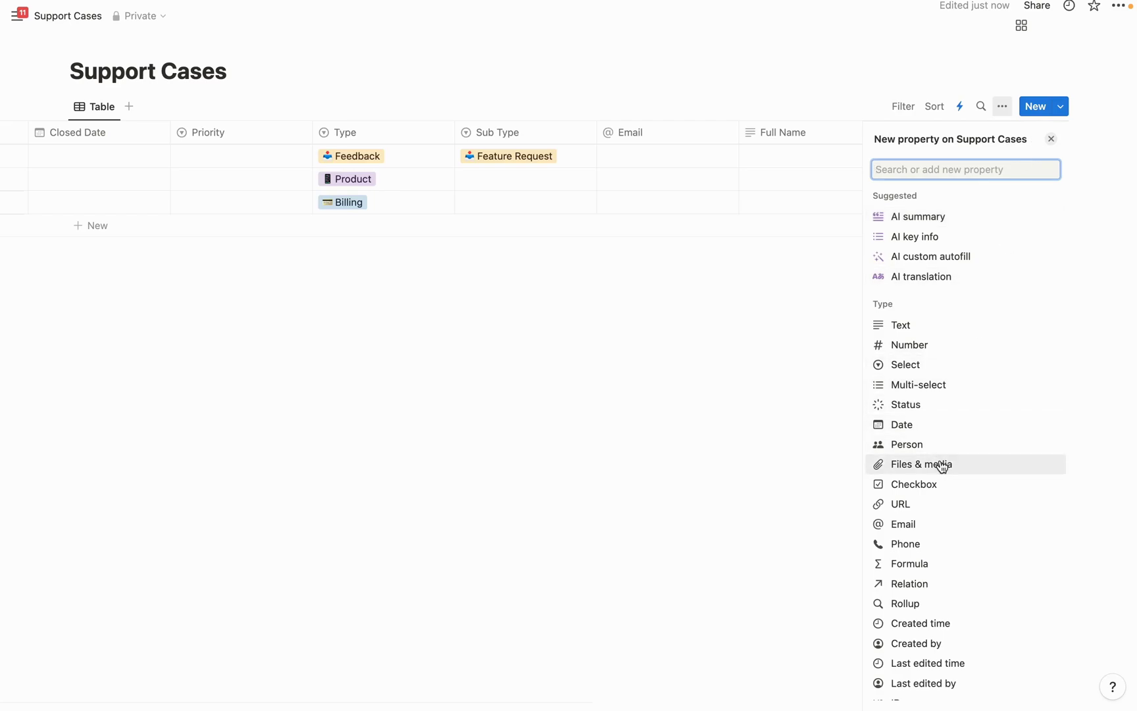
pyautogui.click(923, 570)
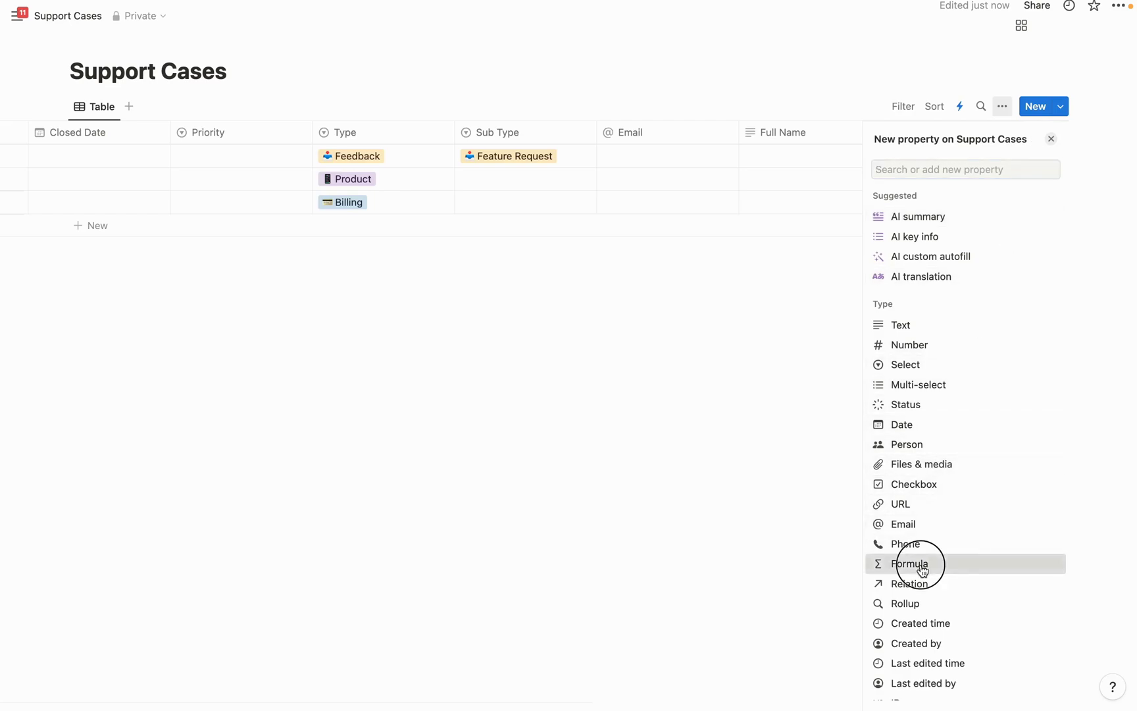
pyautogui.press('BackSpace')
pyautogui.write('Tu')
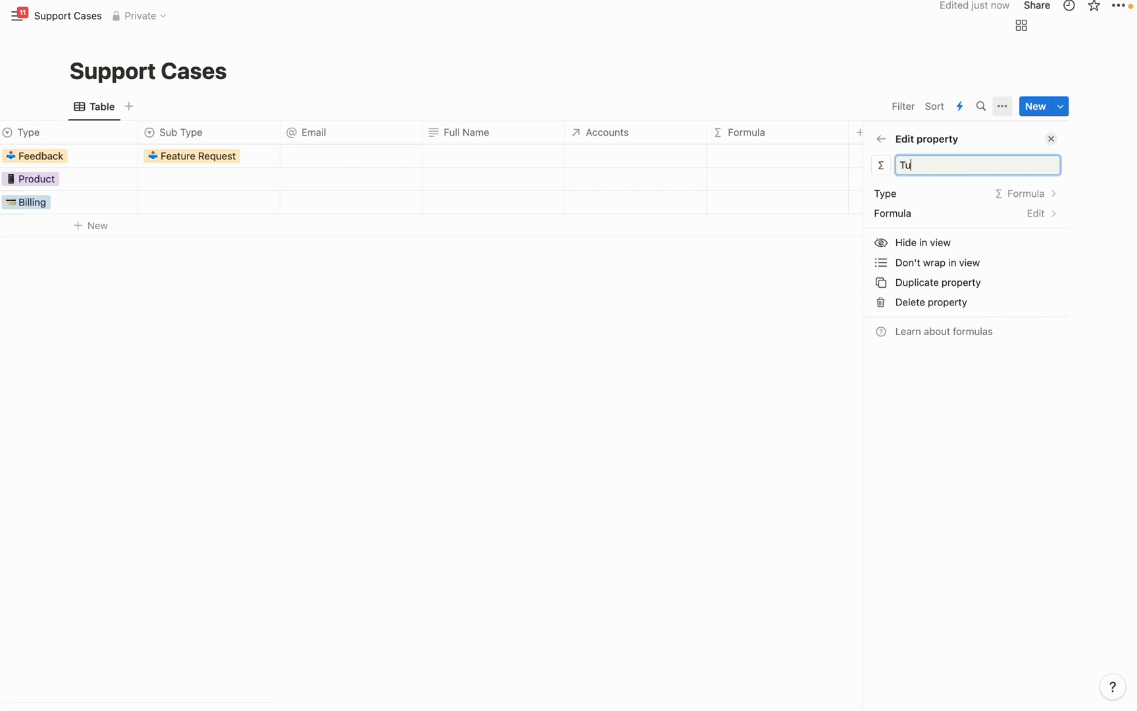
pyautogui.write('rnaround Time')
# Paste the dateBetween hours-and-minutes formula between Open Date and Closed Date and accept it
pyautogui.click(1015, 212)
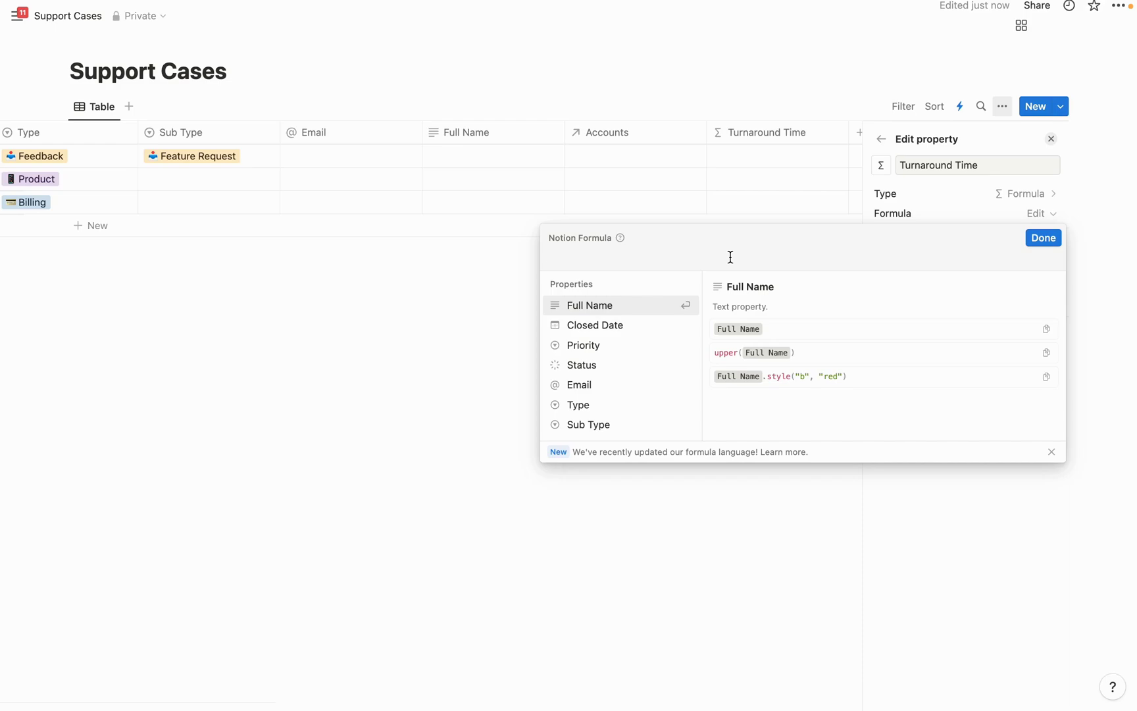
pyautogui.write('((format(dateBetween(Close Date, Open Date, "hours")) + " hr ") + format(dateBetween(Close Date, Open Date, "minutes") % 60)) + " min"')
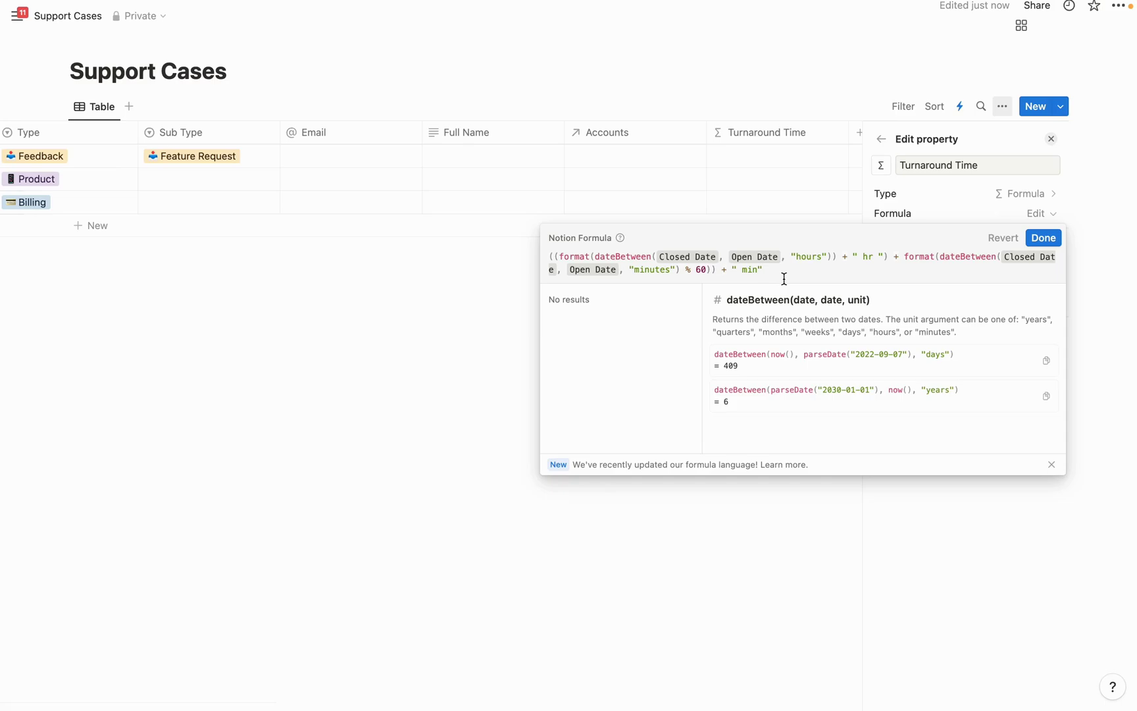
pyautogui.click(1043, 238)
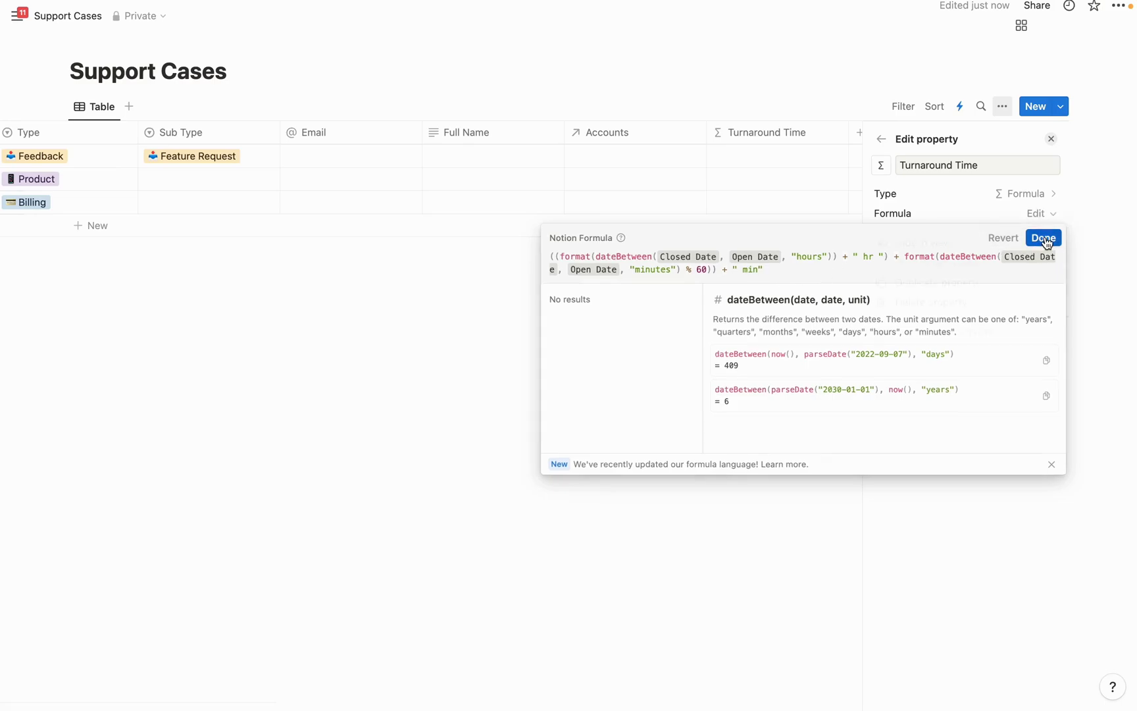
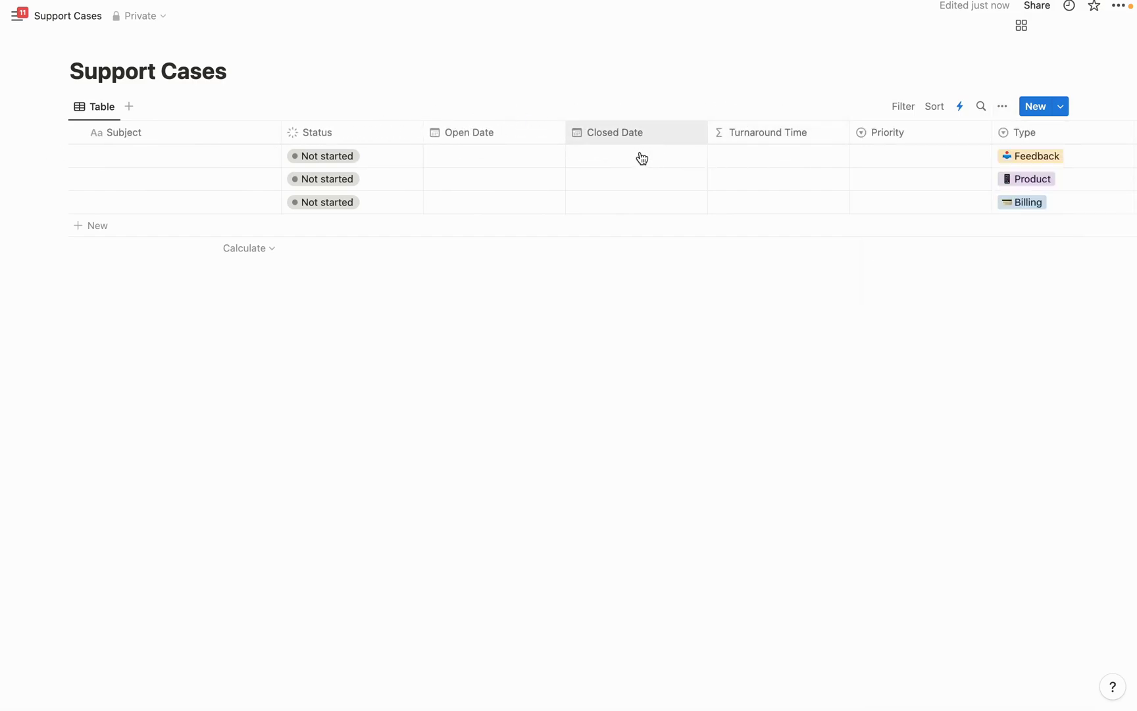
# Delete the three sample rows from the table
pyautogui.click(79, 156)
pyautogui.click(78, 179)
pyautogui.click(78, 202)
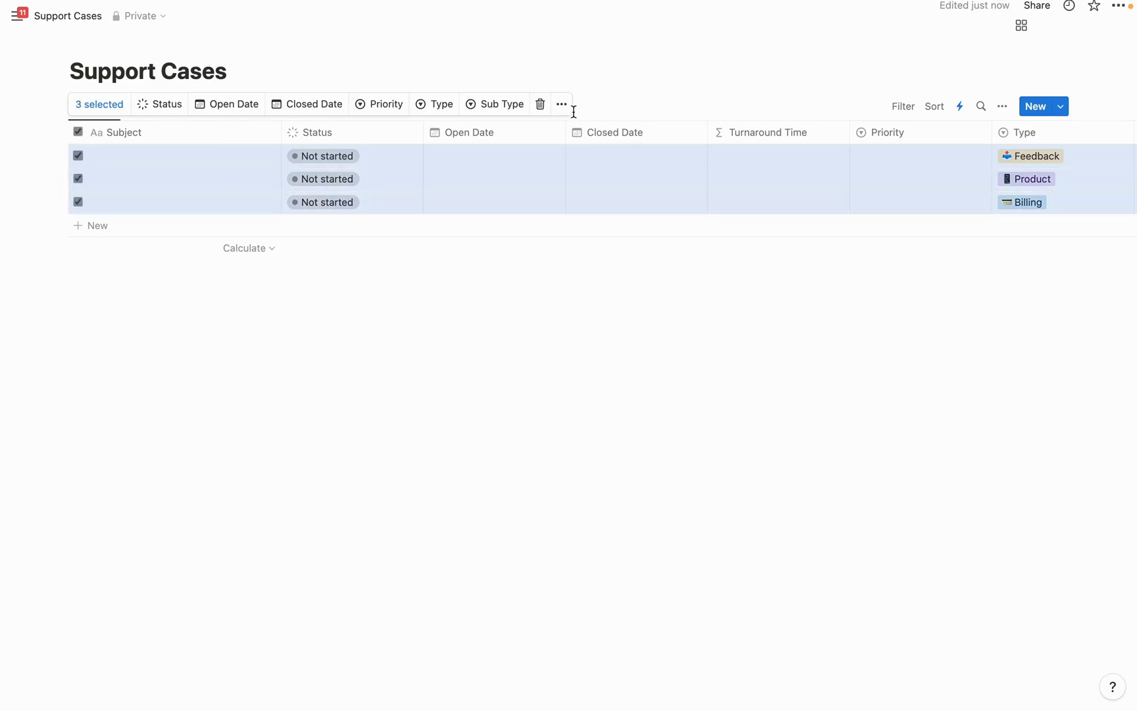
pyautogui.click(540, 104)
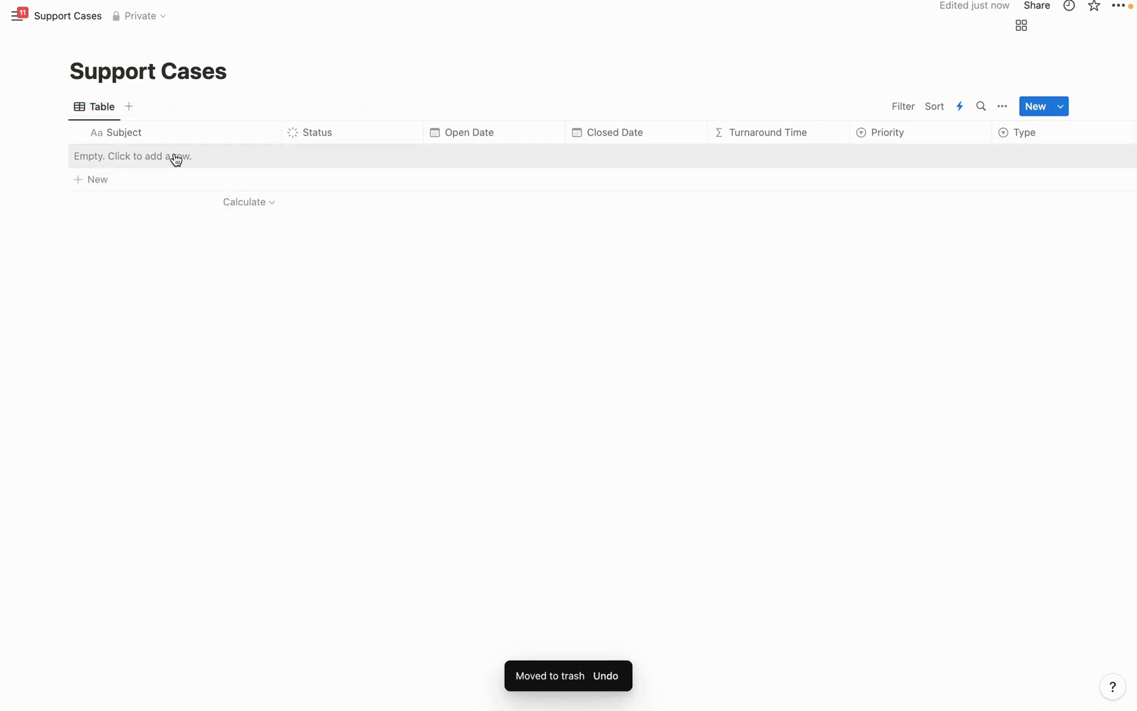
# Add a new row titled 'Credit Card Issue'
pyautogui.click(155, 163)
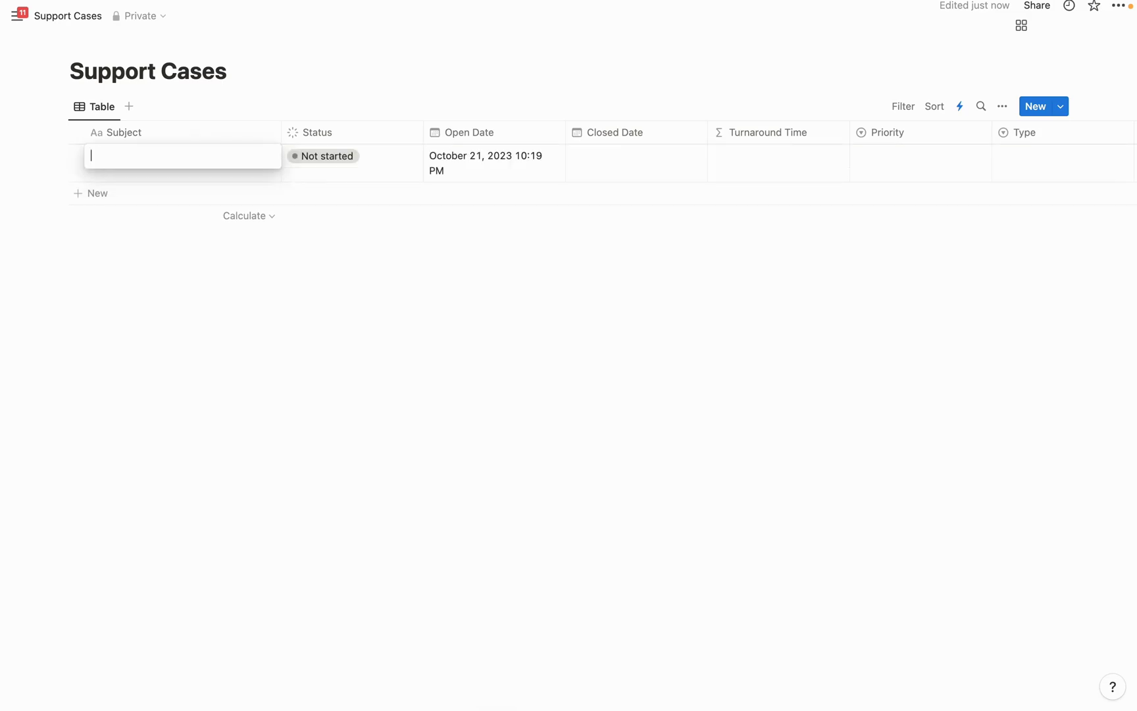
pyautogui.write('Credit Card Issue')
pyautogui.press('Escape')
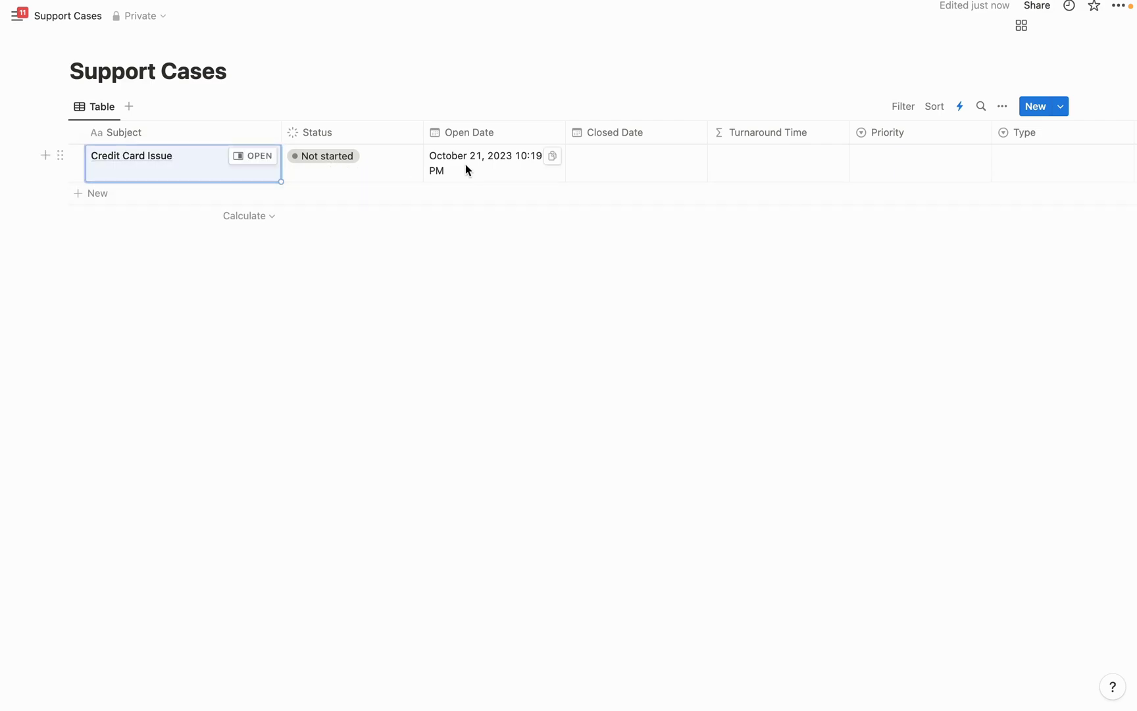
# Set the row's Priority to Medium, Type to Billing and Sub Type to Payment Issue
pyautogui.hscroll(3, 741, 154)
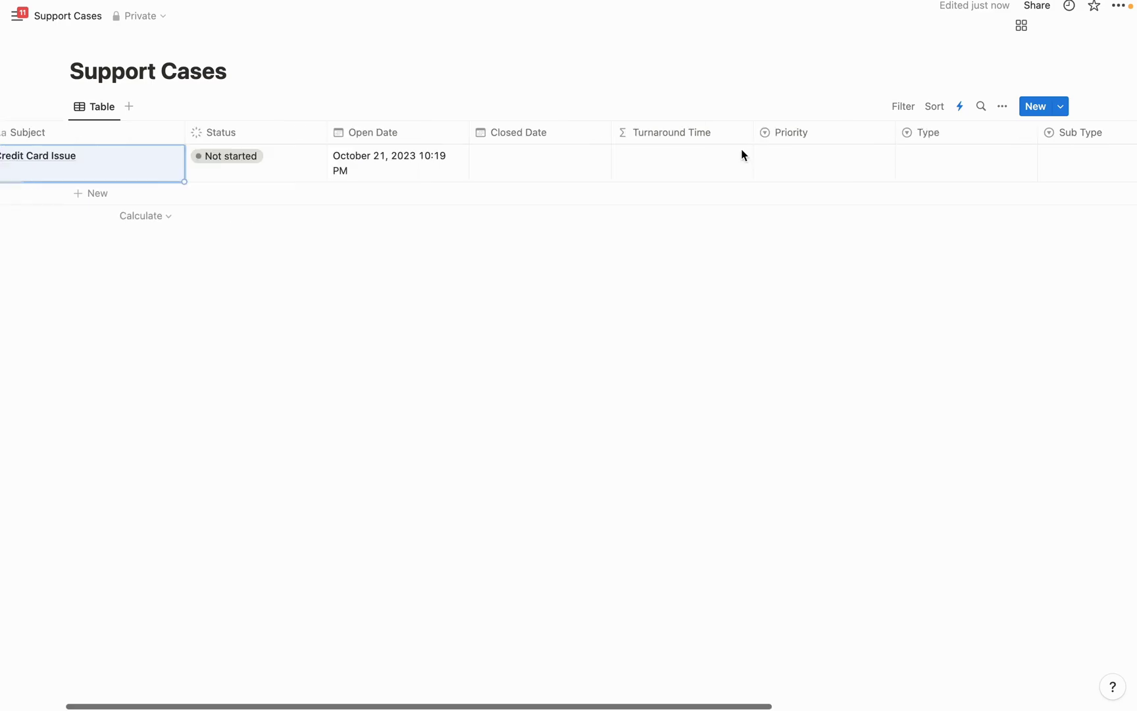
pyautogui.click(808, 164)
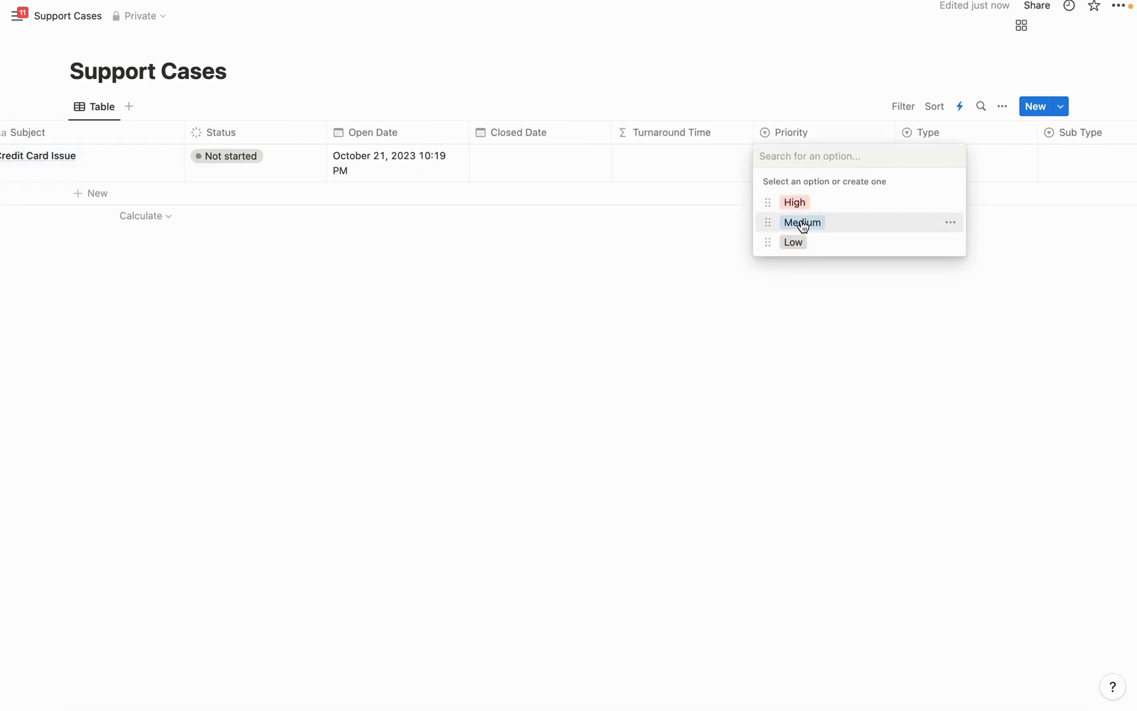
pyautogui.click(803, 223)
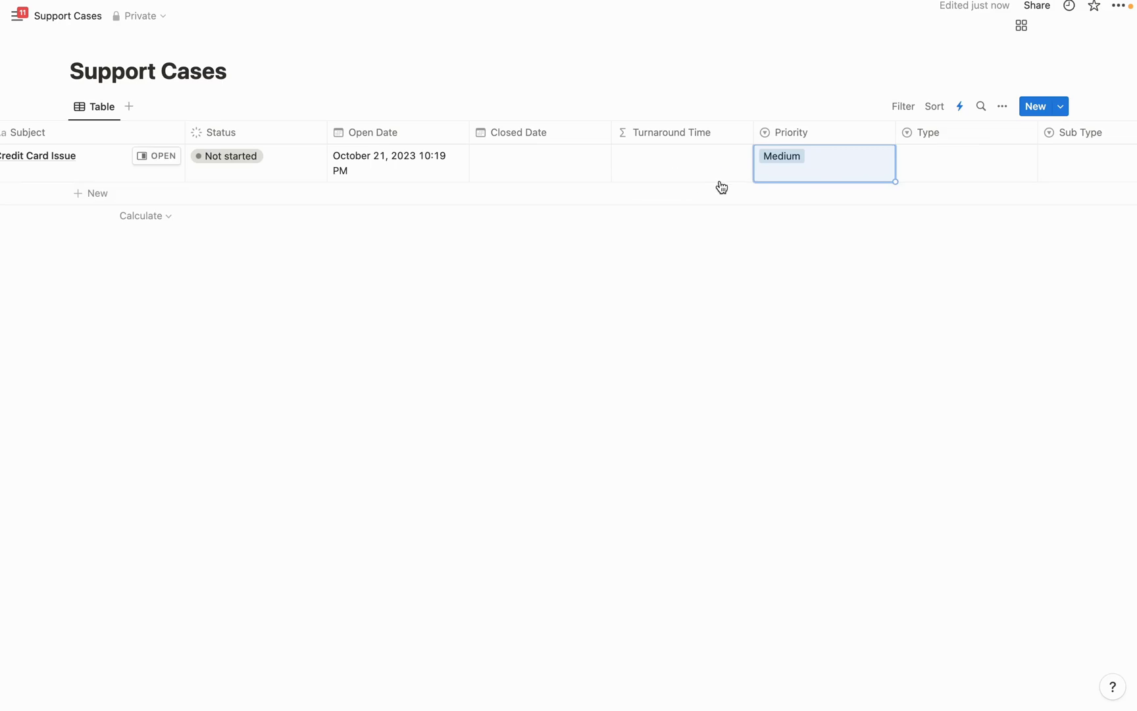
pyautogui.hscroll(4, 722, 187)
pyautogui.hscroll(2, 722, 187)
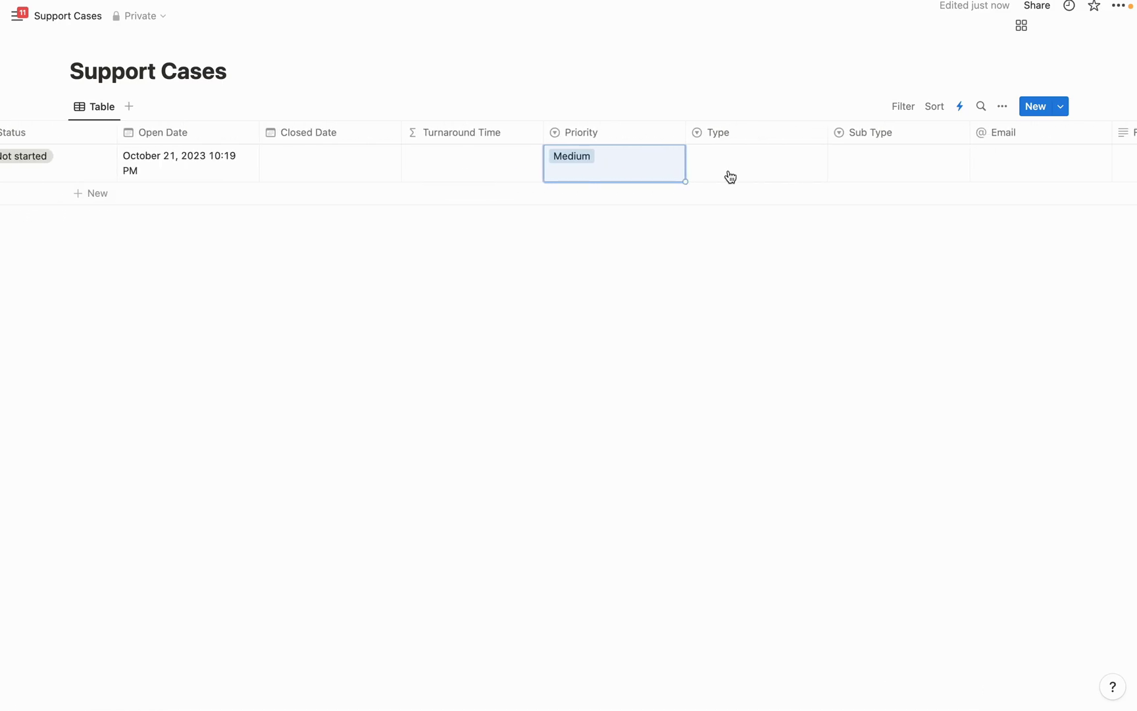
pyautogui.click(726, 159)
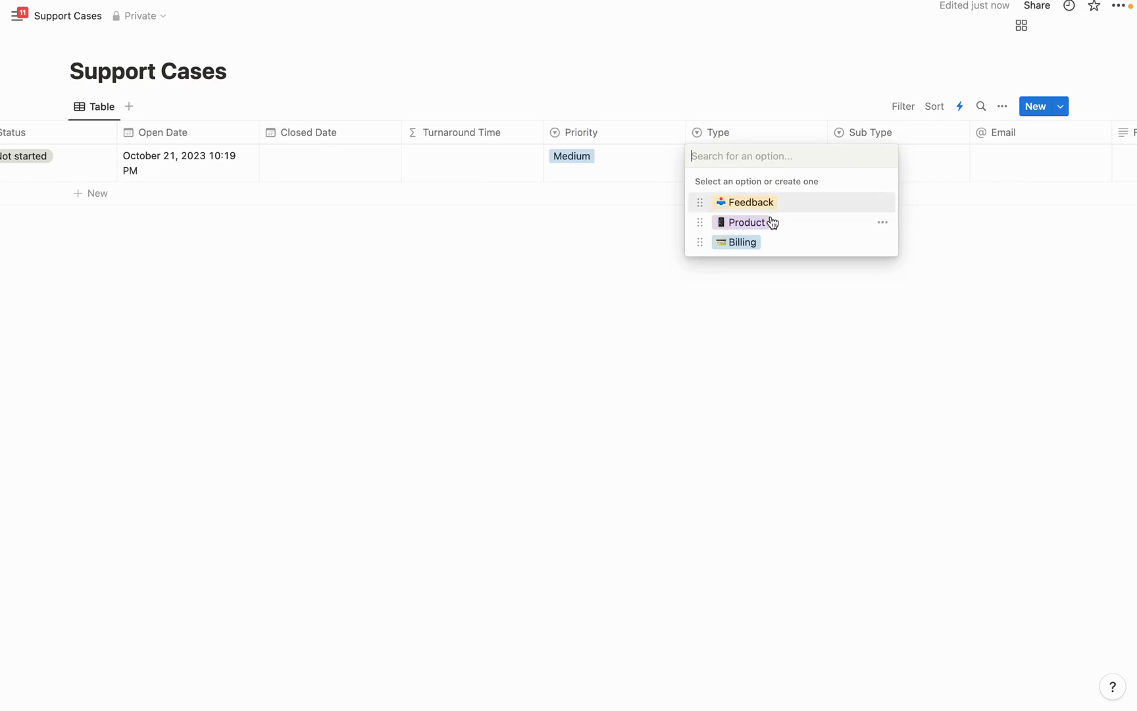
pyautogui.click(744, 243)
pyautogui.click(870, 160)
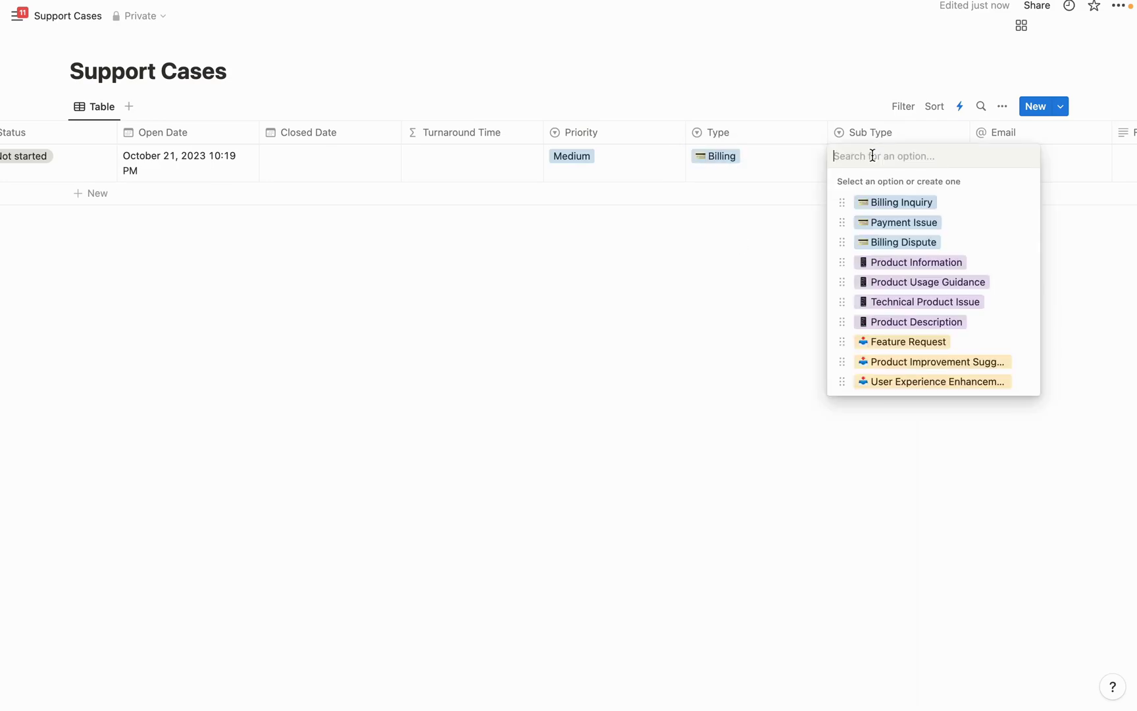
pyautogui.click(928, 226)
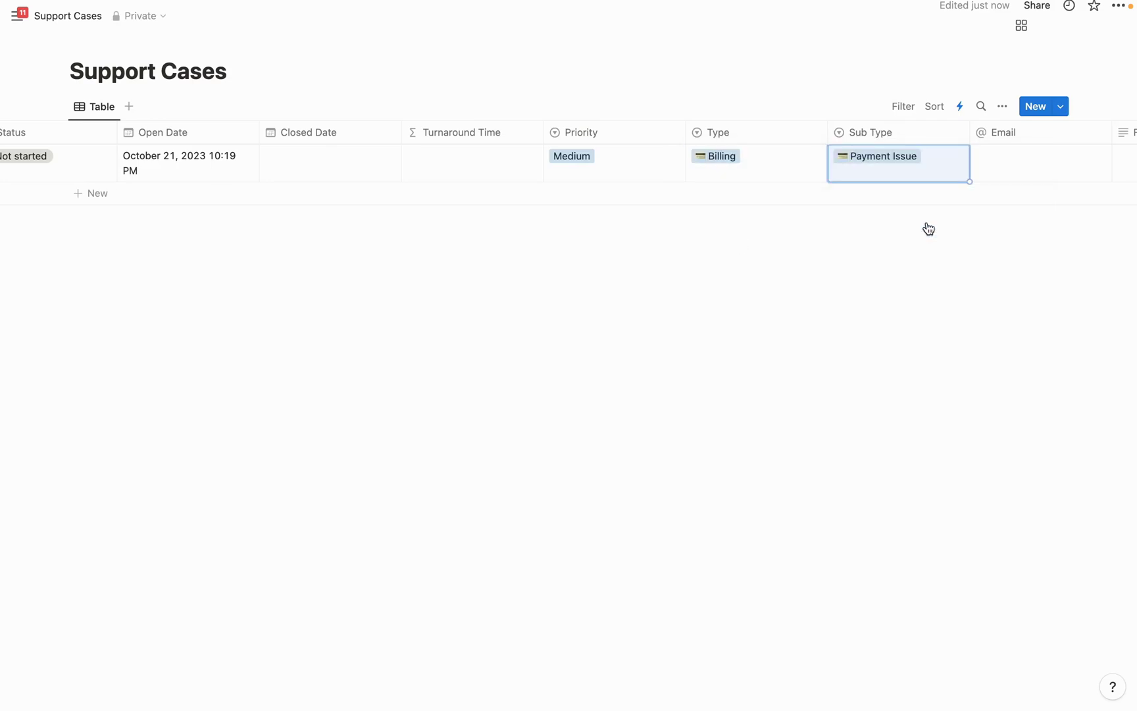
# Set the Credit Card Issue case's Status to Done
pyautogui.hscroll(4, 978, 158)
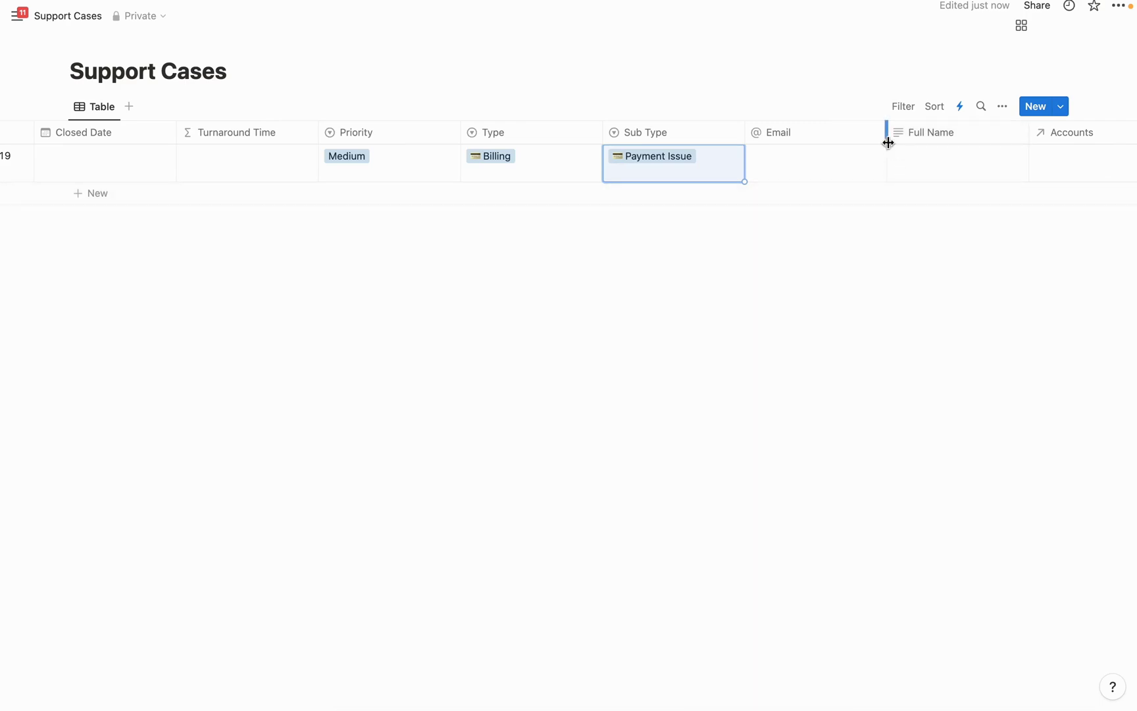
pyautogui.hscroll(-8, 888, 142)
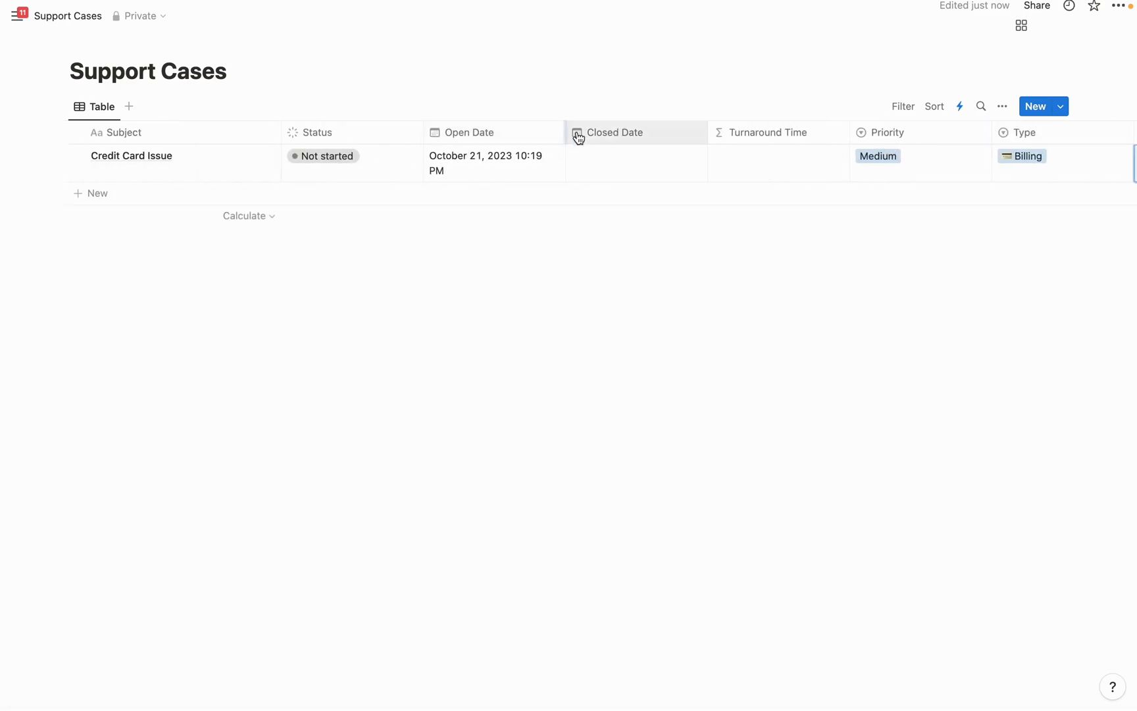
pyautogui.click(326, 160)
pyautogui.click(320, 307)
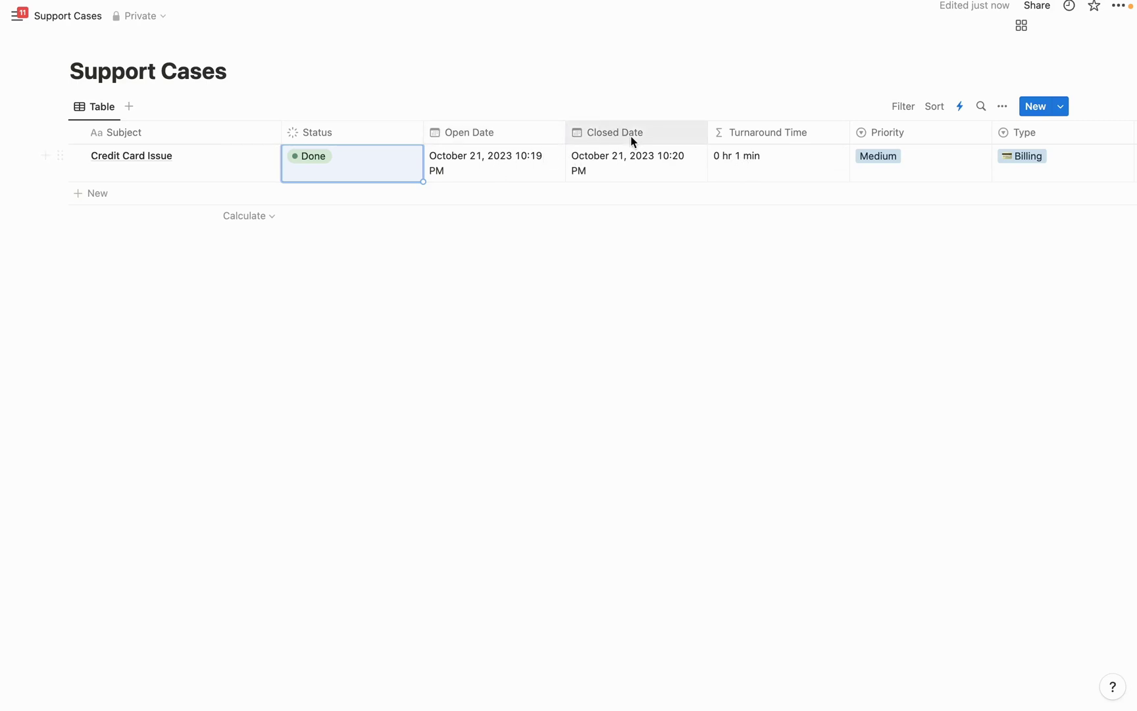
pyautogui.click(381, 109)
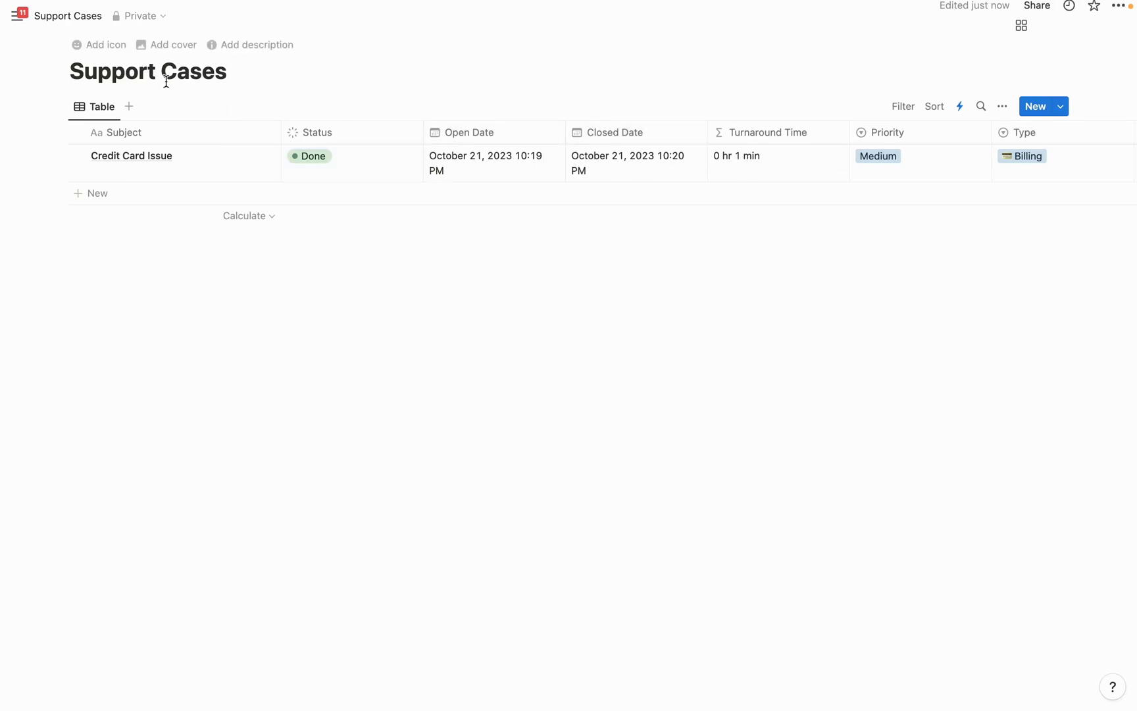
# Give the Support Cases page a headphones icon
pyautogui.click(87, 50)
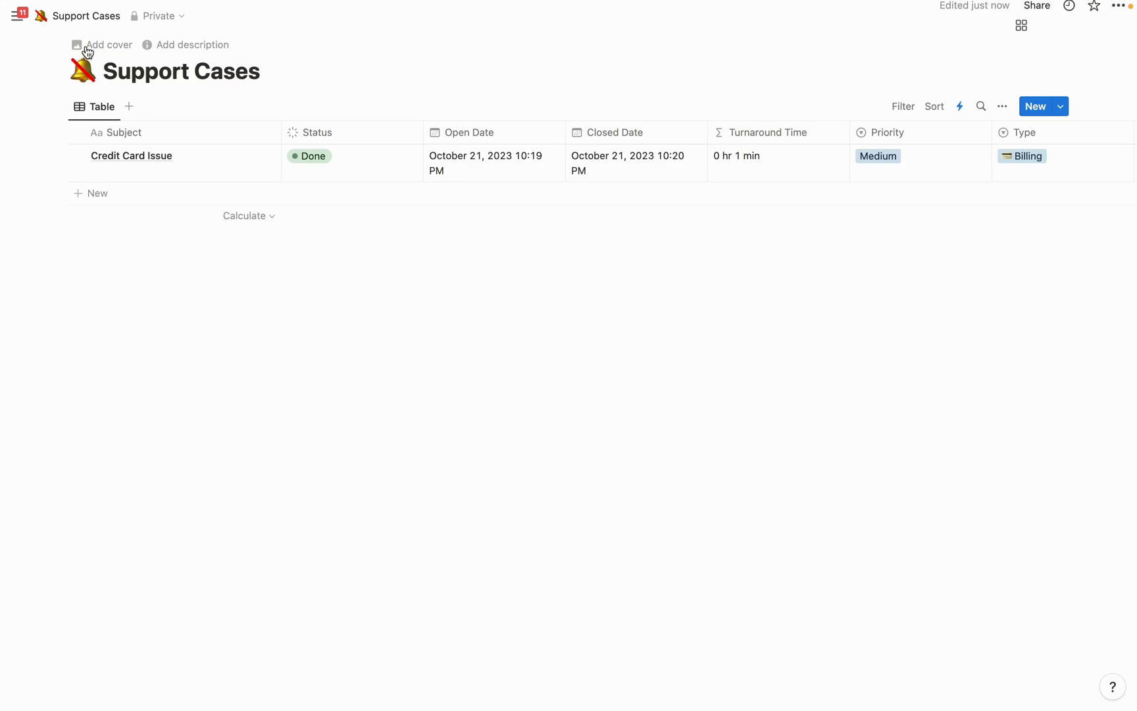
pyautogui.click(82, 73)
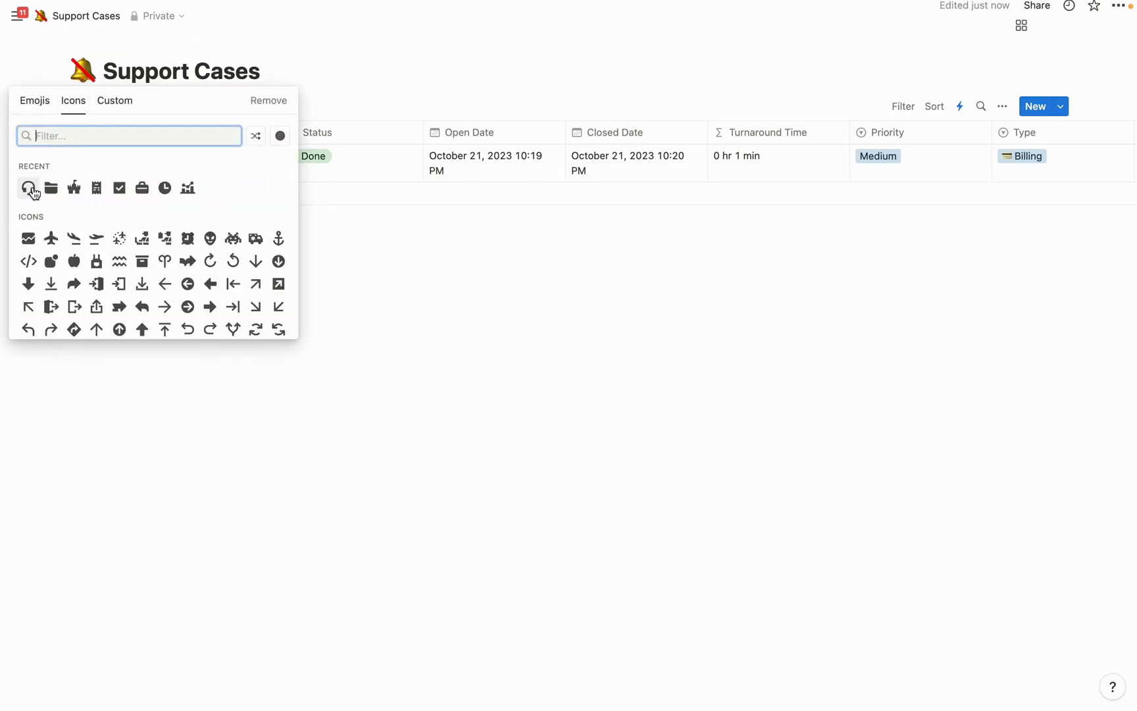
pyautogui.click(27, 188)
pyautogui.click(261, 71)
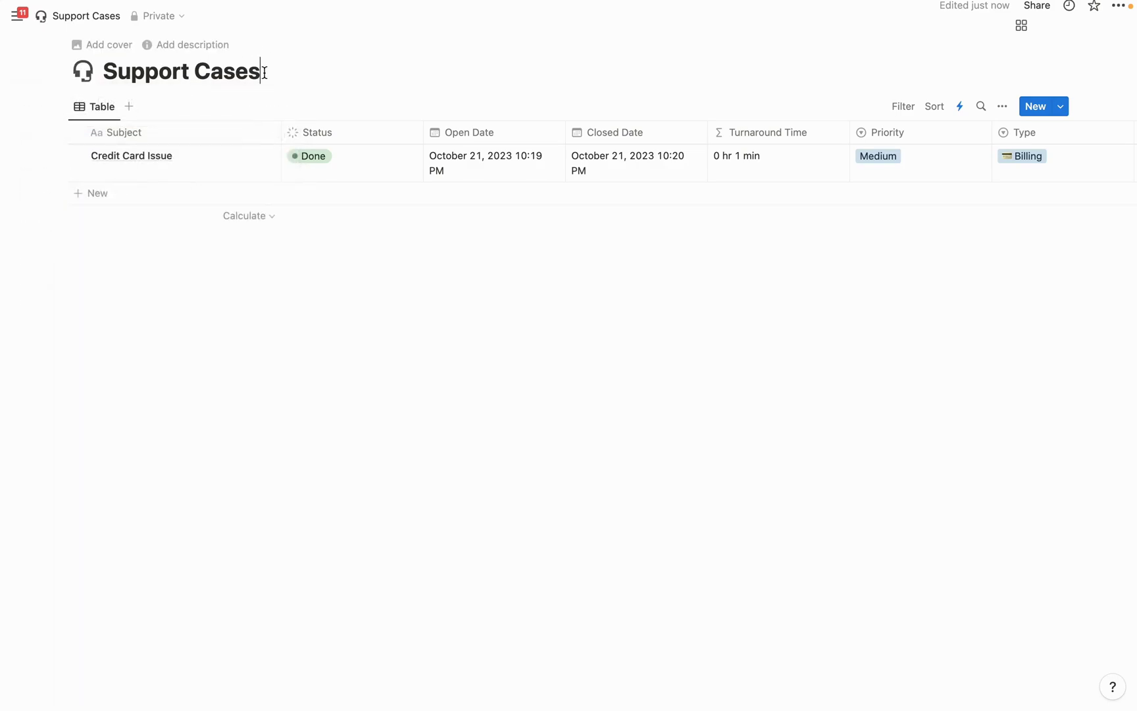
# Rename the table view to 'All' and give it a headphones icon
pyautogui.click(104, 111)
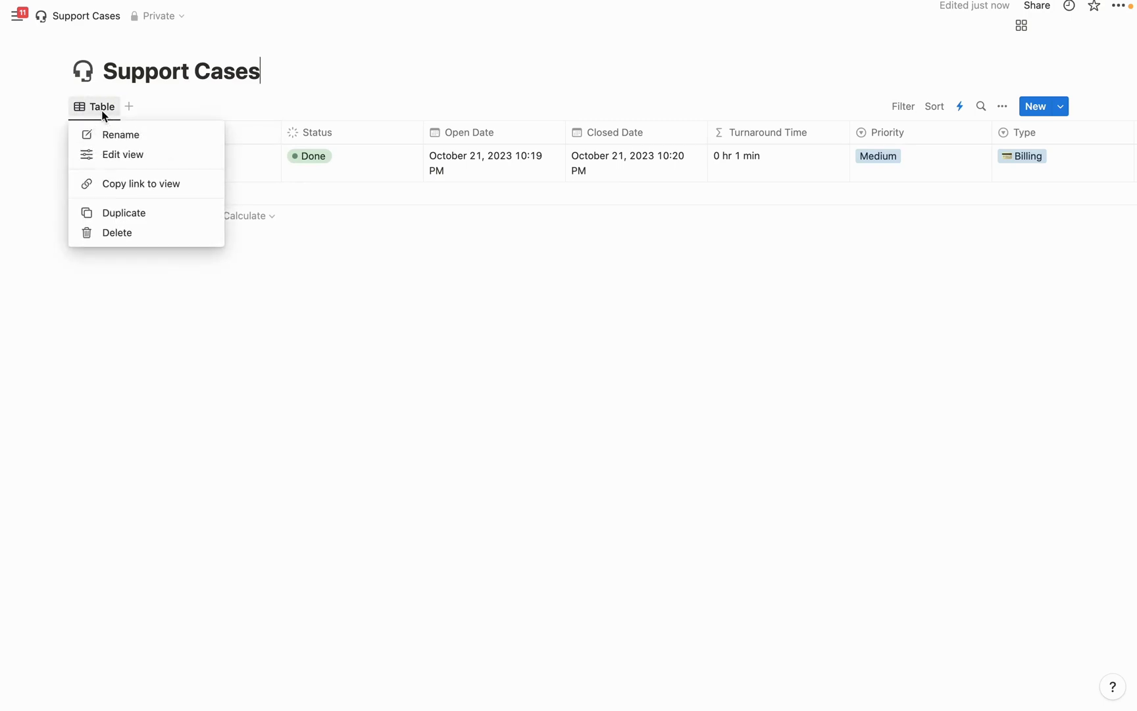
pyautogui.click(122, 135)
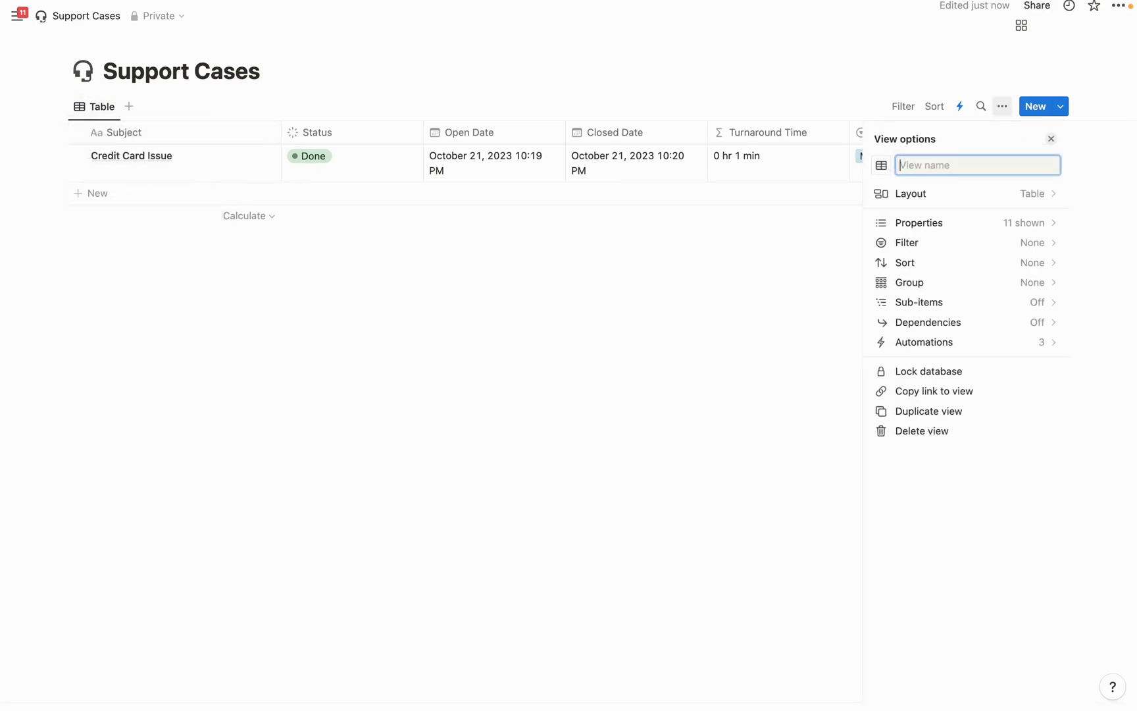
pyautogui.write('All')
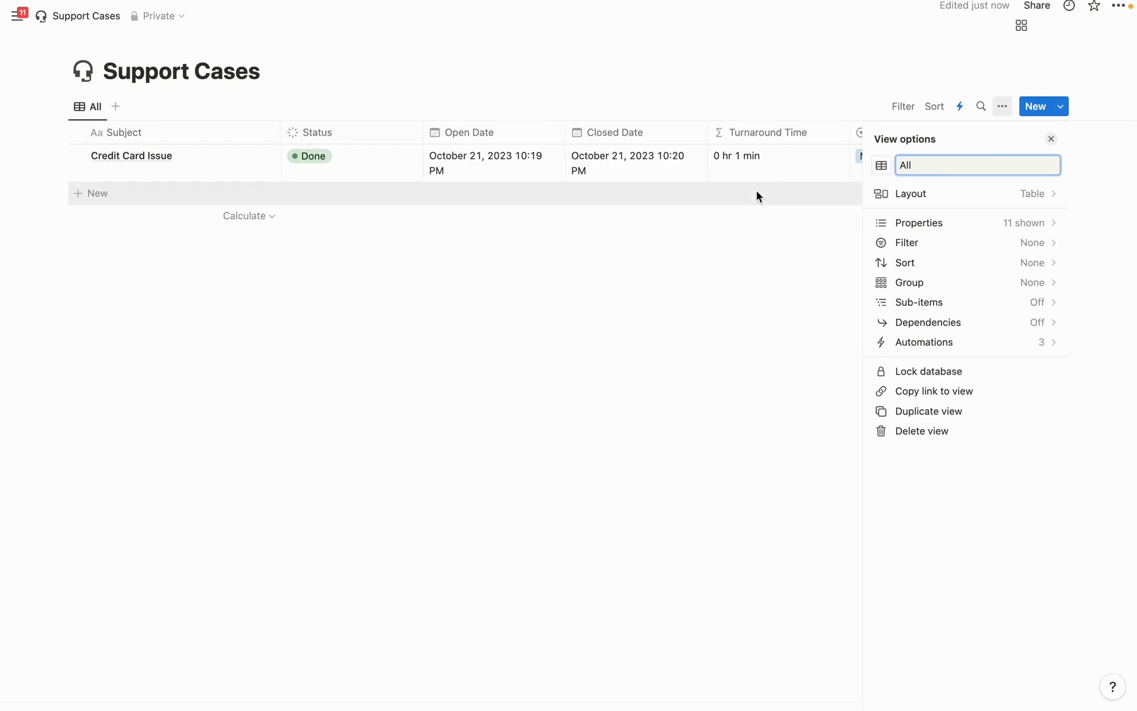
pyautogui.click(754, 279)
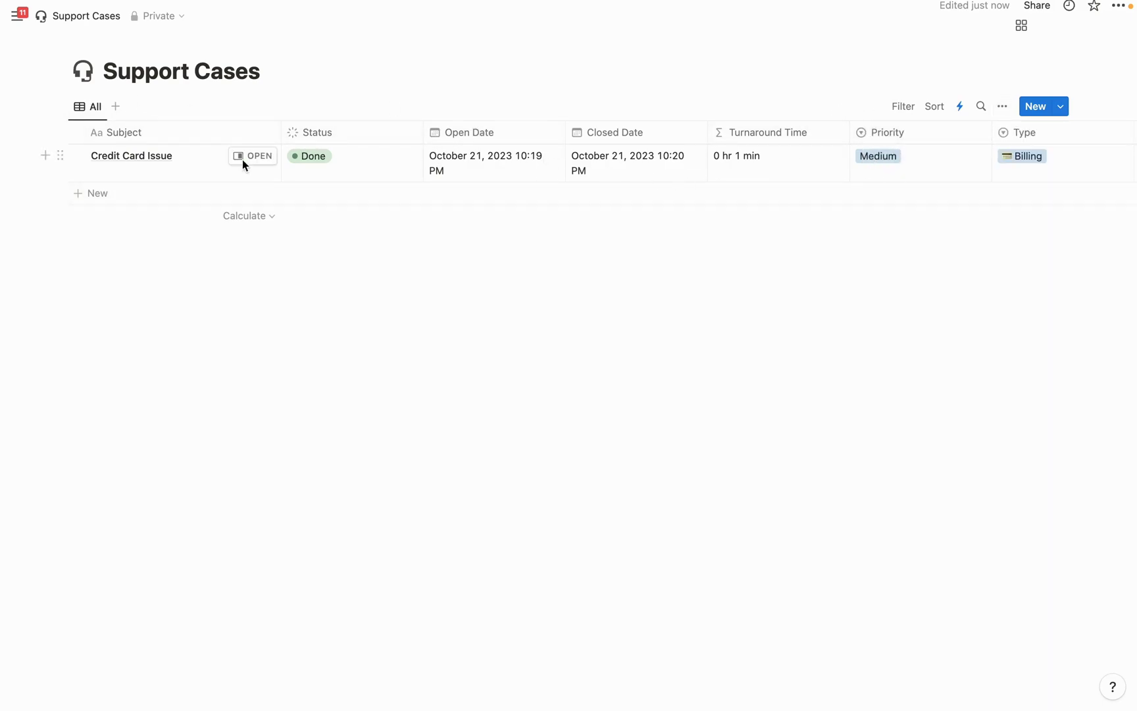
pyautogui.click(85, 109)
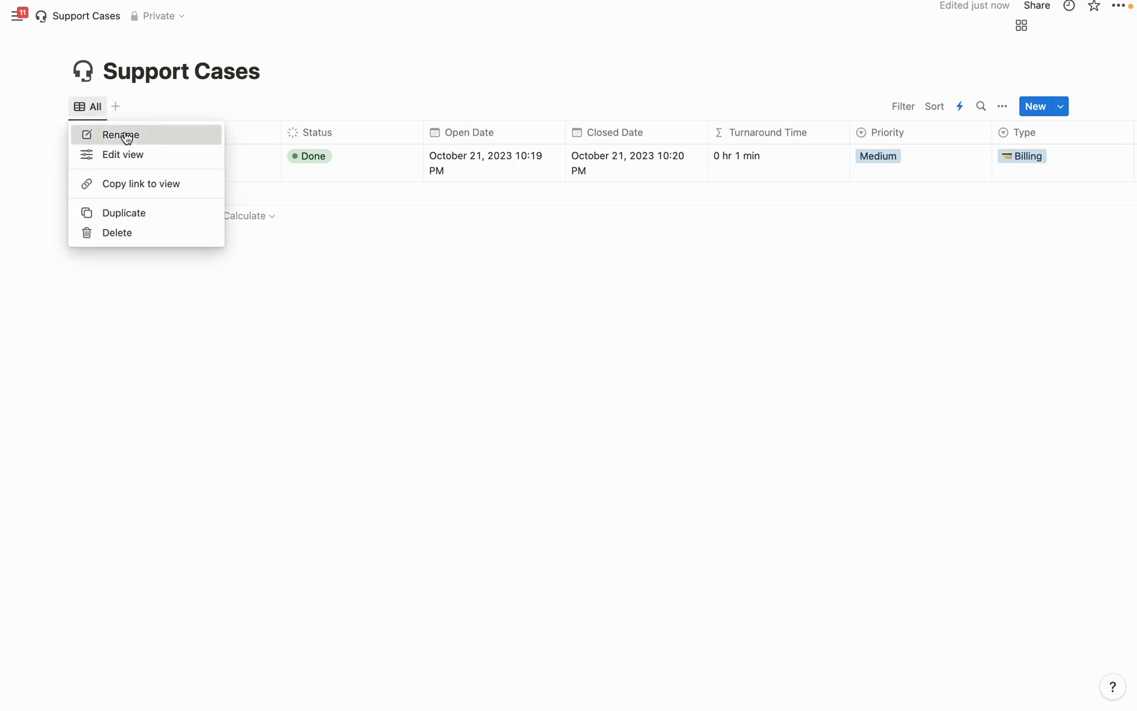
pyautogui.click(122, 154)
pyautogui.click(881, 165)
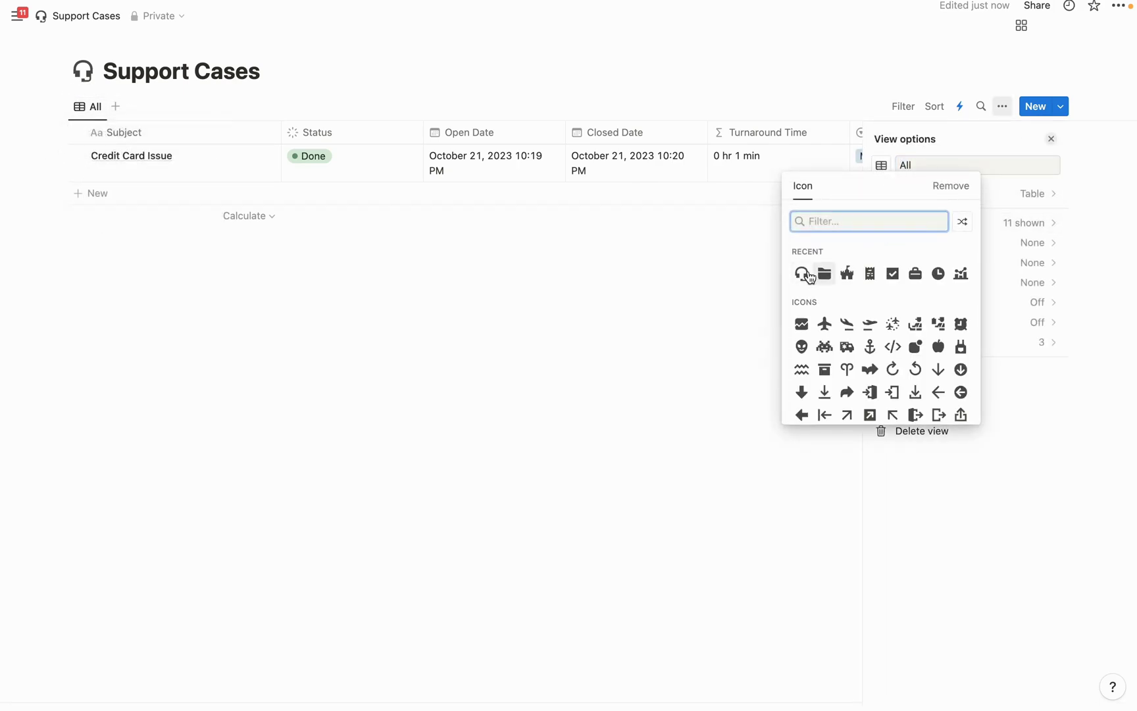
pyautogui.click(801, 273)
pyautogui.click(587, 308)
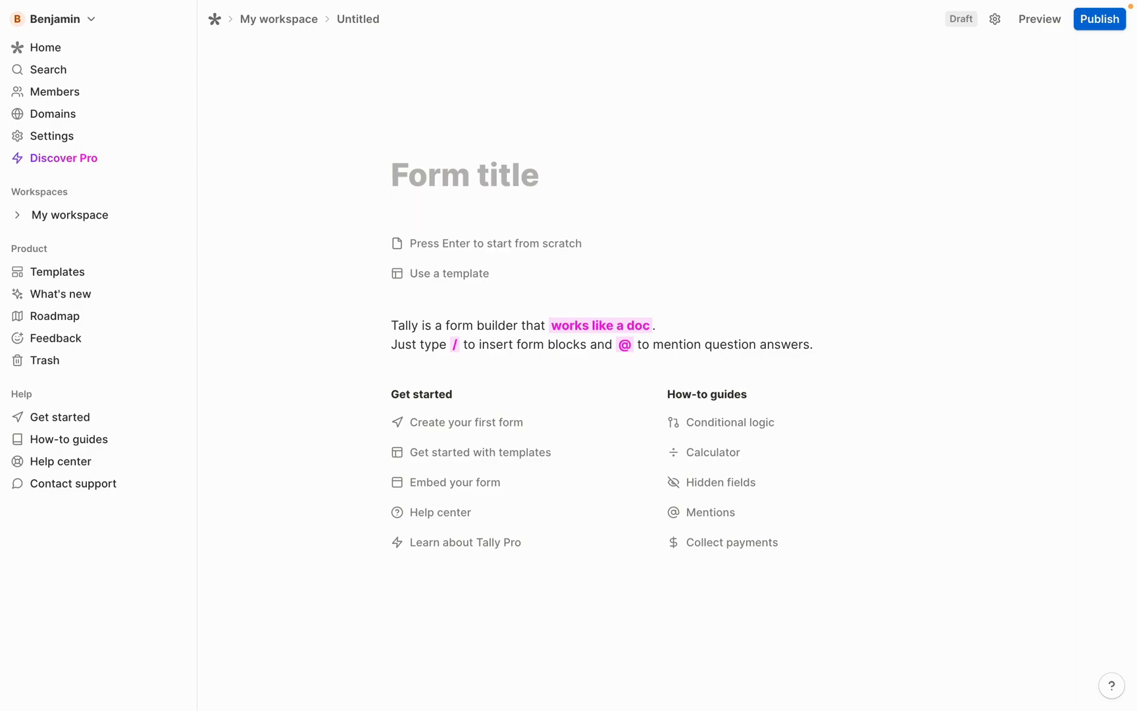
# Title the form 'Customer Support', start from scratch, and add a short-answer 'Full Name' question
pyautogui.write('Customer ')
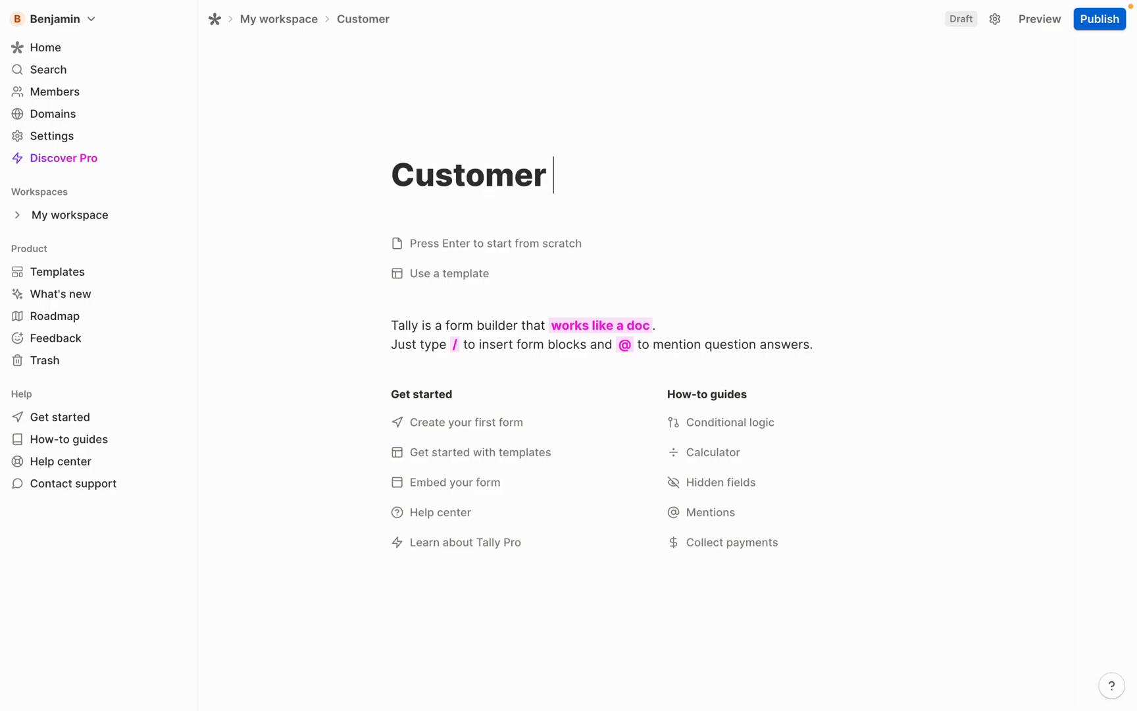
pyautogui.write('Support')
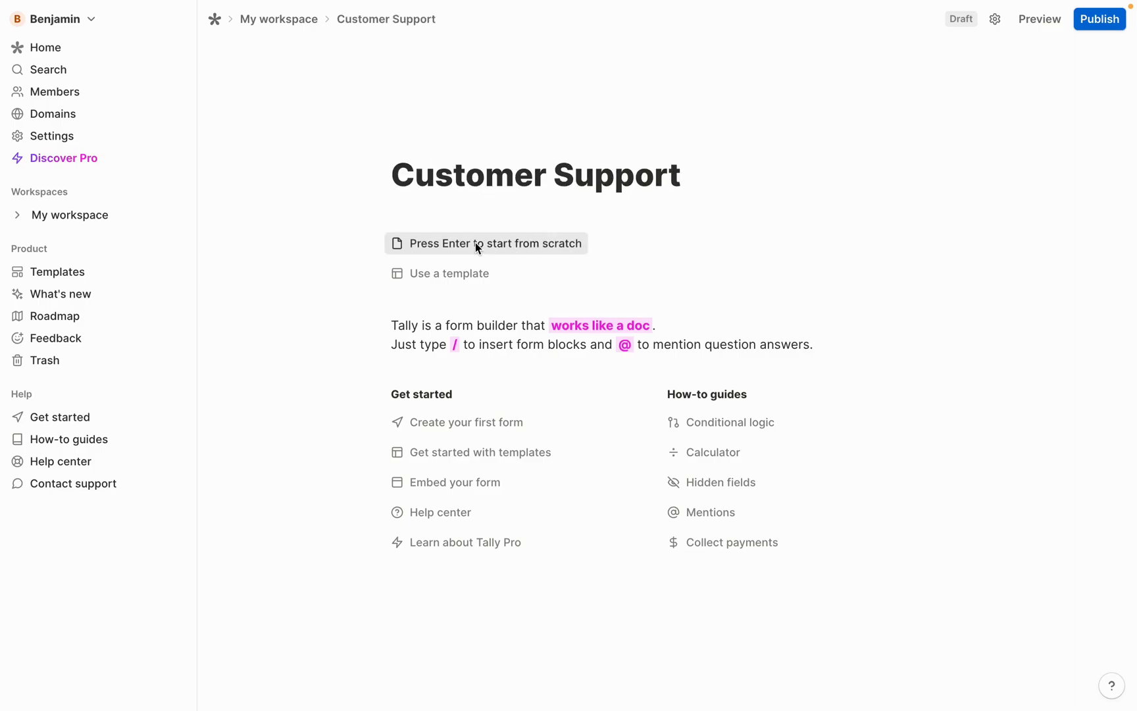
pyautogui.click(474, 241)
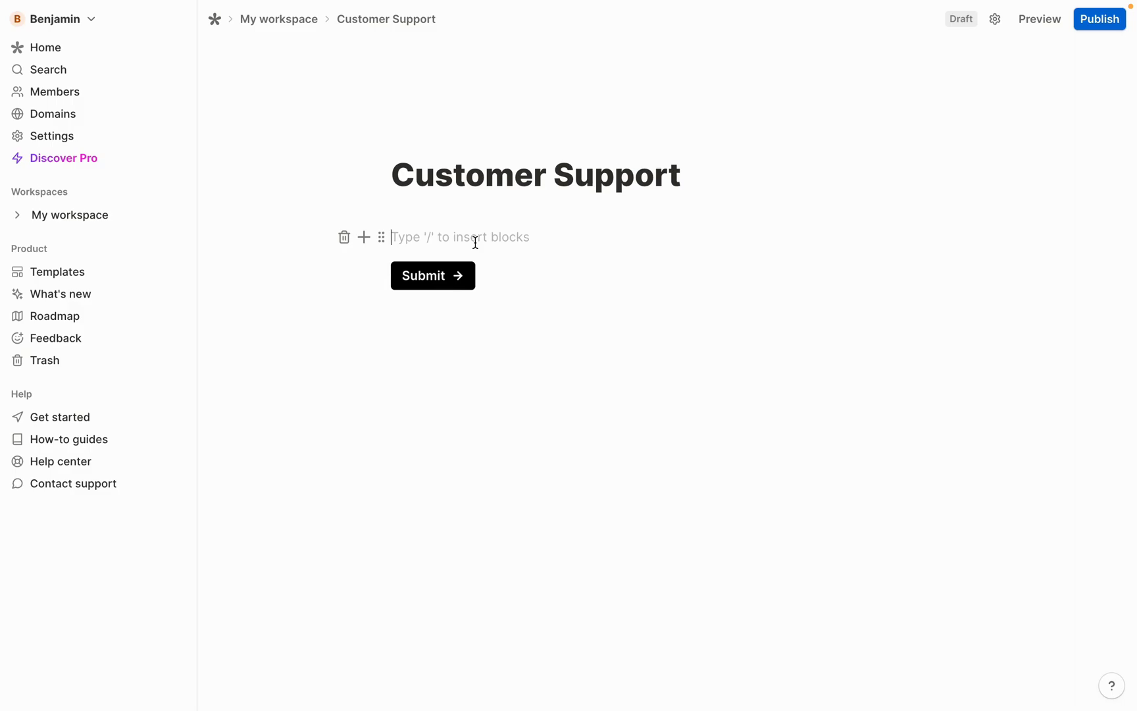
pyautogui.write('/')
pyautogui.scroll(-10, 485, 424)
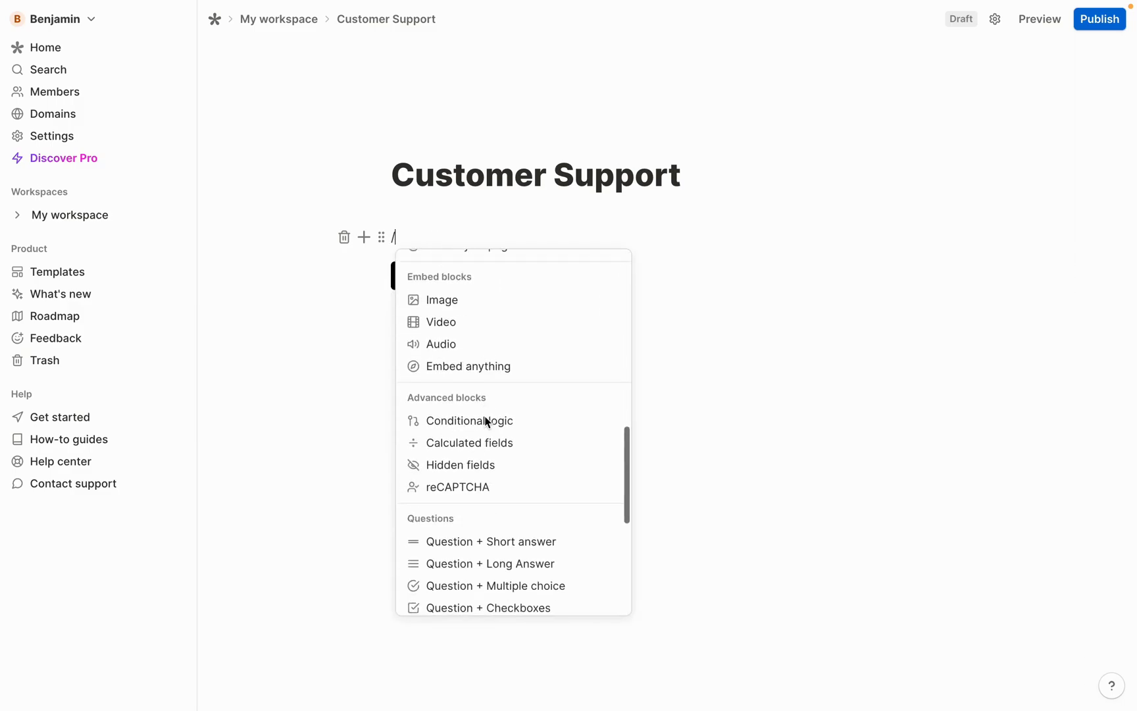
pyautogui.scroll(-1, 489, 424)
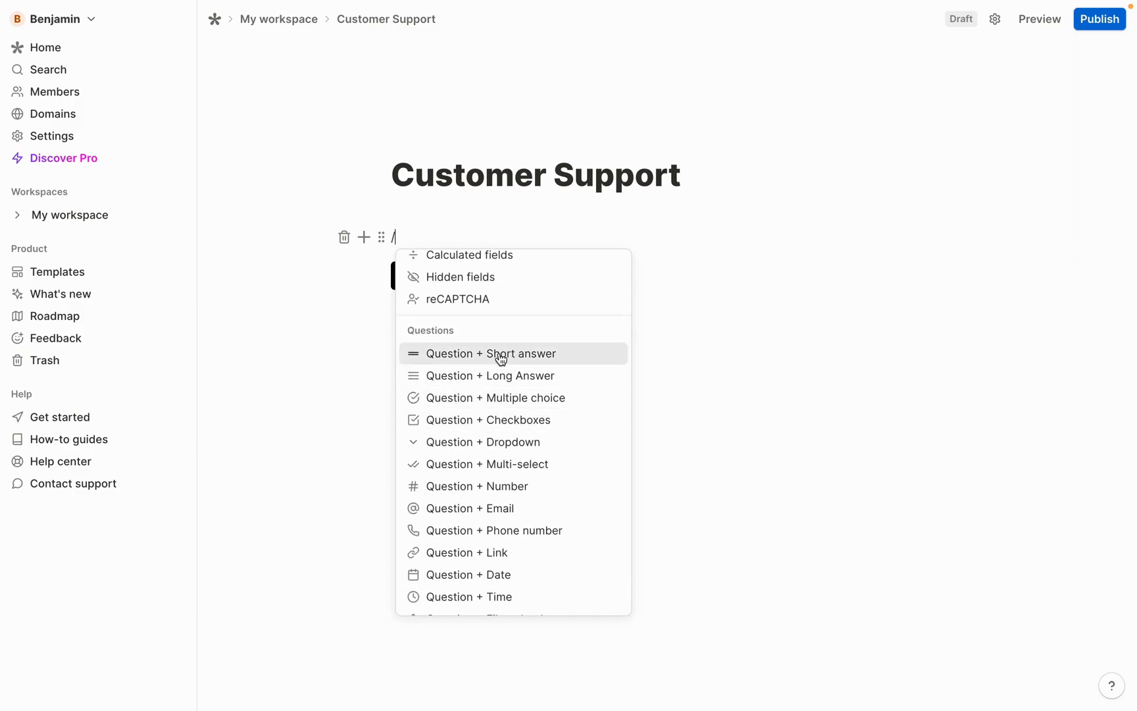
pyautogui.click(490, 355)
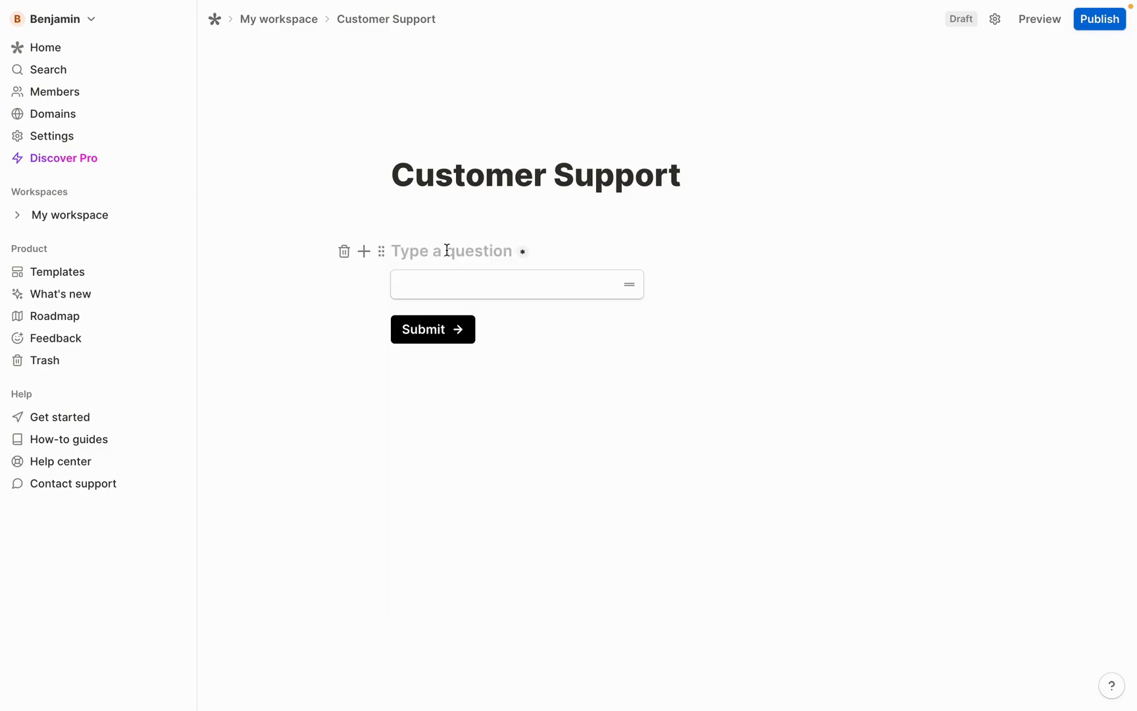
pyautogui.write('Full ')
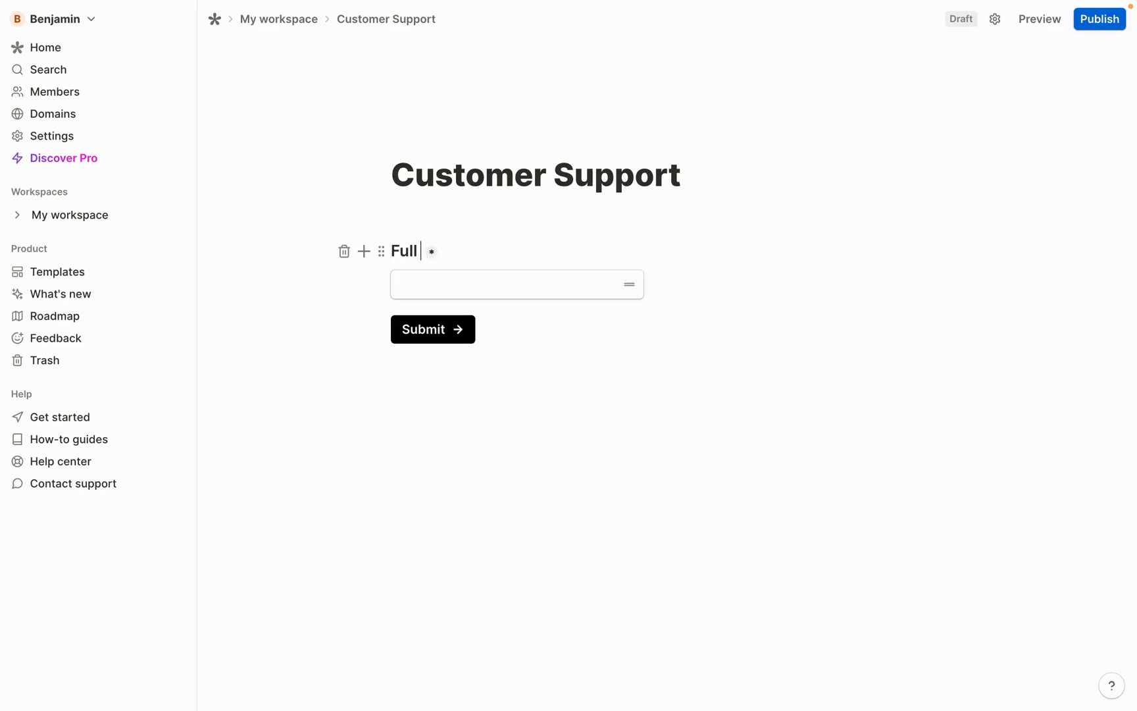
pyautogui.write('Name')
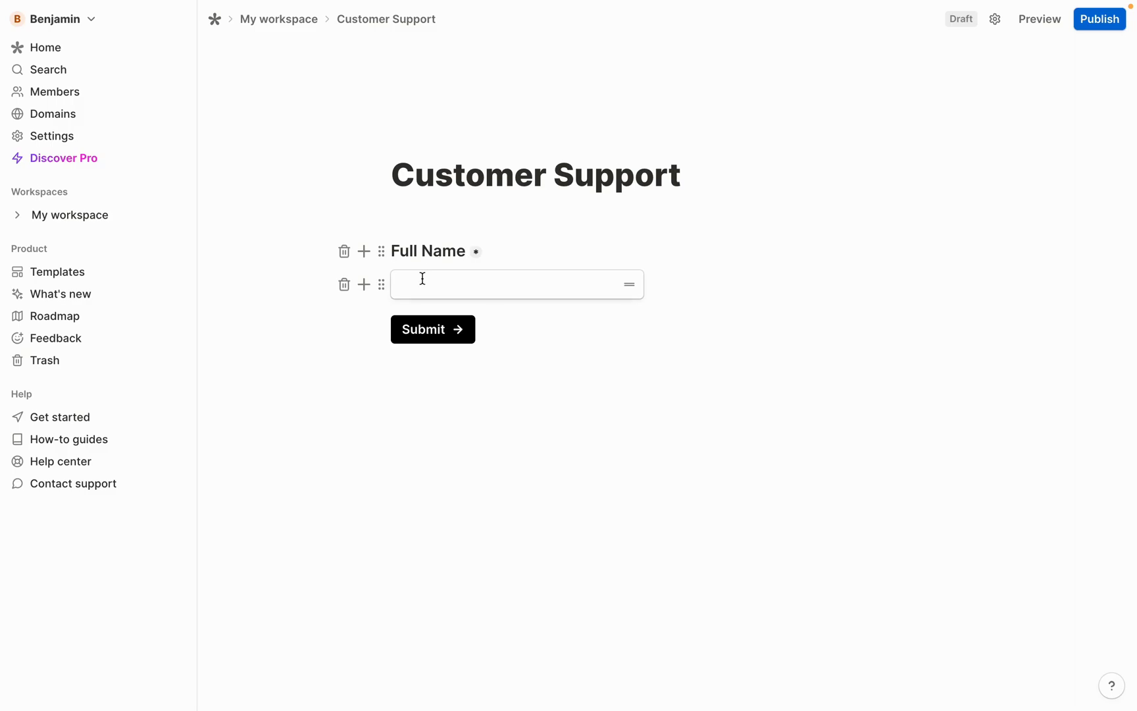
# Insert an email field below Full Name
pyautogui.click(365, 291)
pyautogui.scroll(-10, 373, 381)
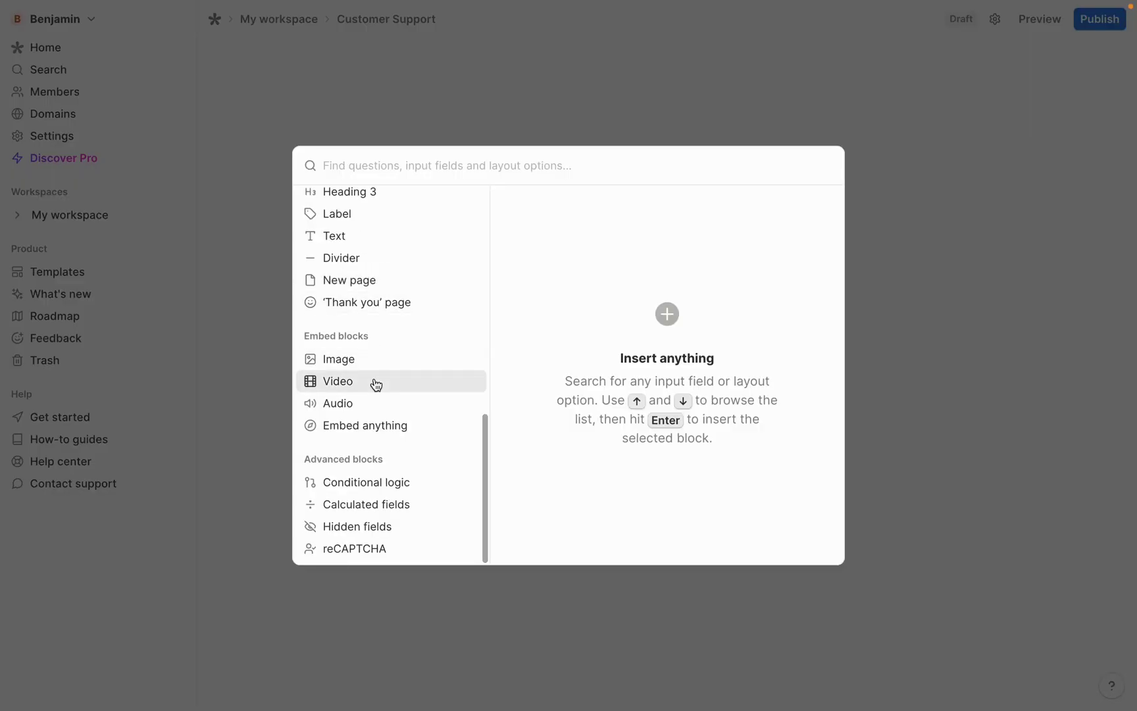
pyautogui.scroll(10, 375, 385)
pyautogui.scroll(-2, 371, 345)
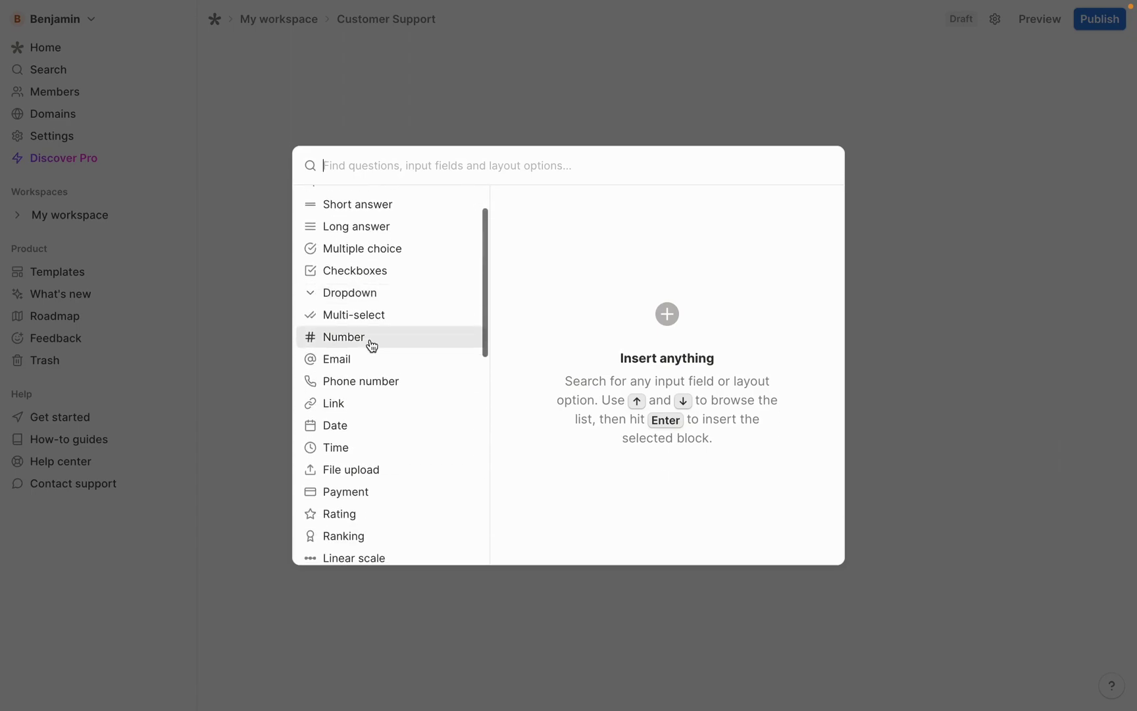
pyautogui.moveTo(352, 362)
pyautogui.click(772, 213)
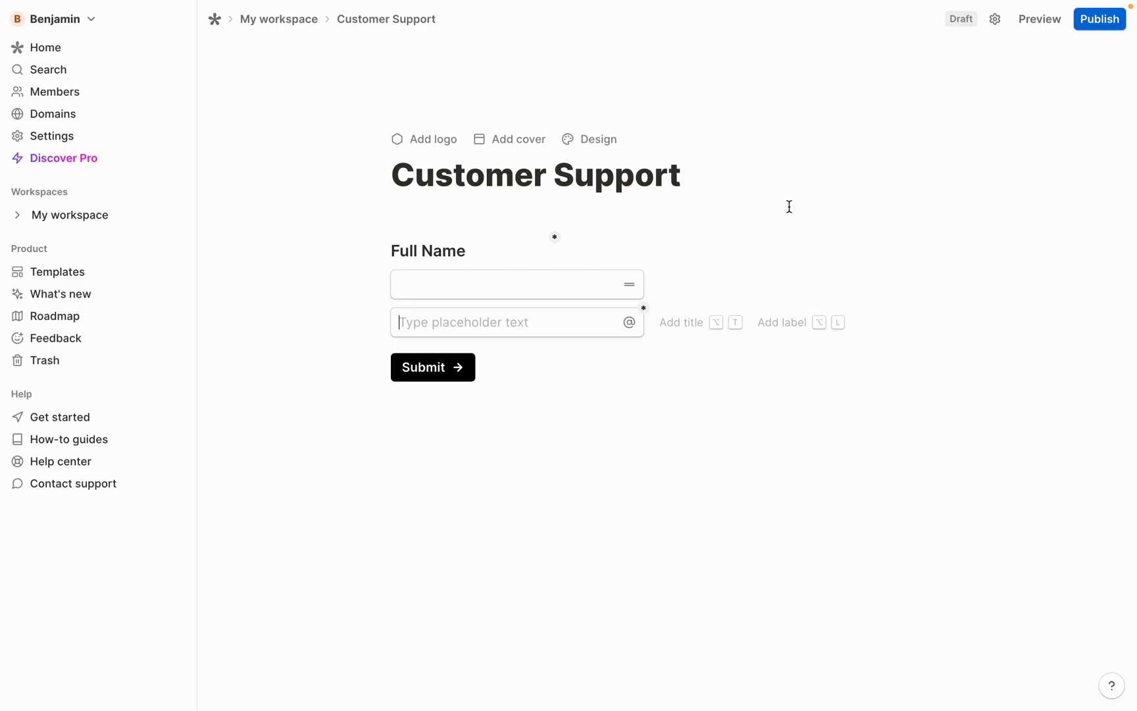
# Label the email field with a Heading 3 reading 'Business Email'
pyautogui.click(364, 285)
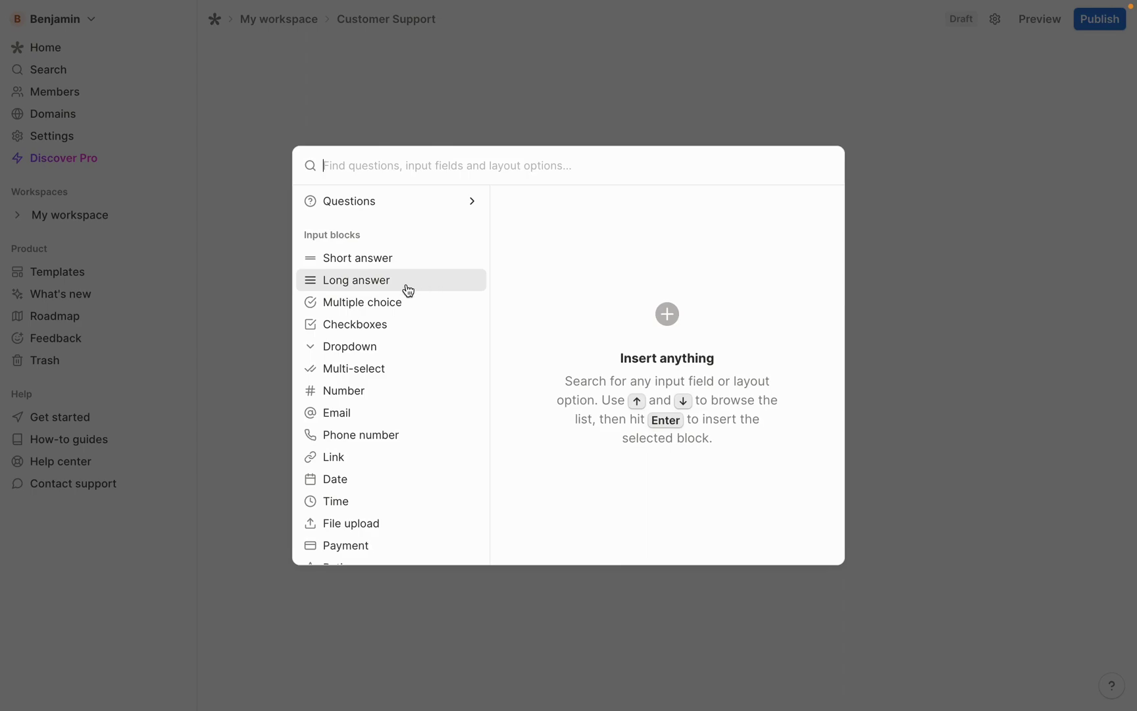
pyautogui.write('headin')
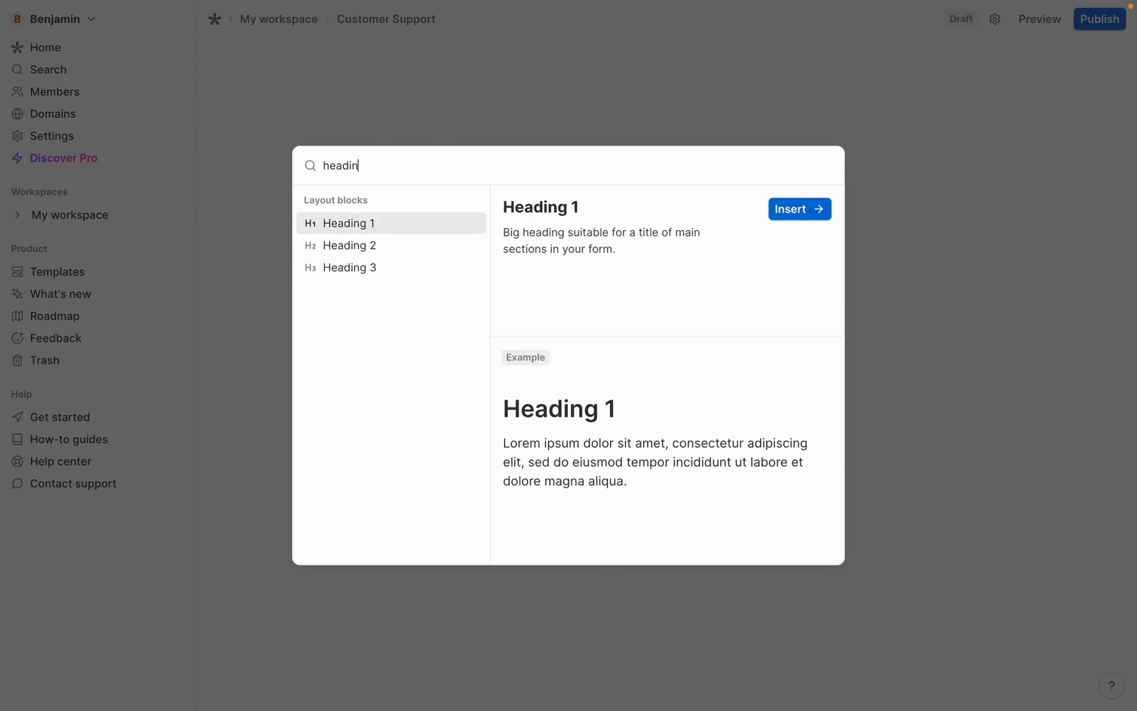
pyautogui.moveTo(346, 267)
pyautogui.click(811, 210)
pyautogui.write('Email')
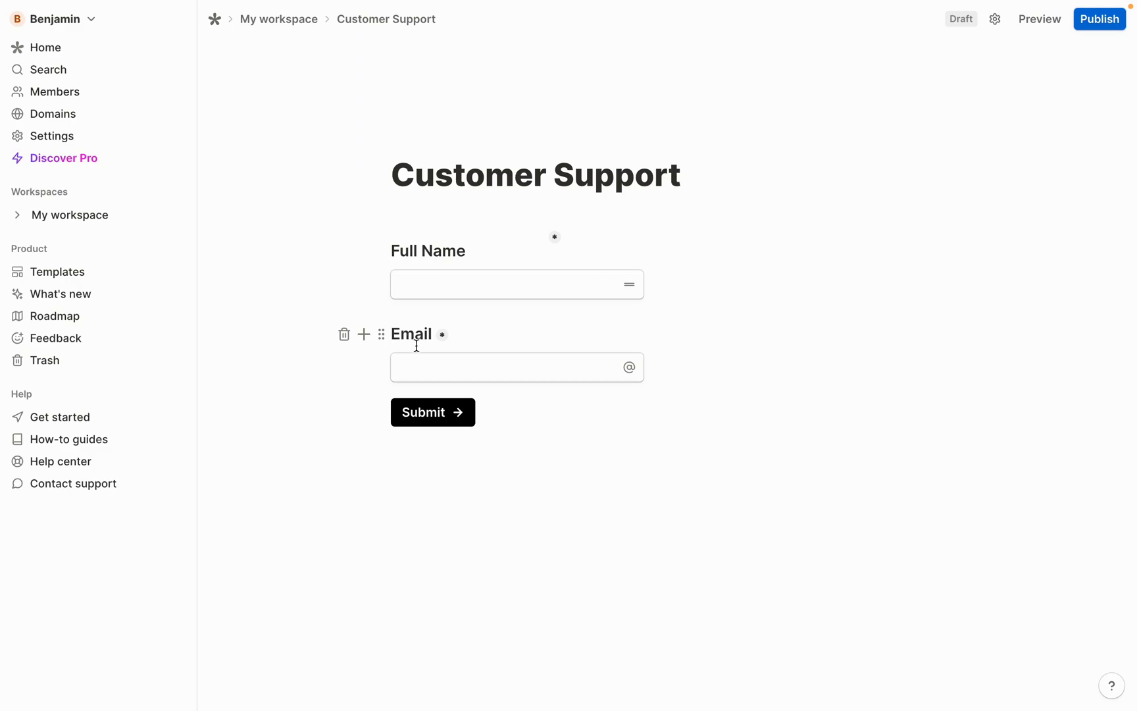
pyautogui.click(392, 334)
pyautogui.write('Business Email')
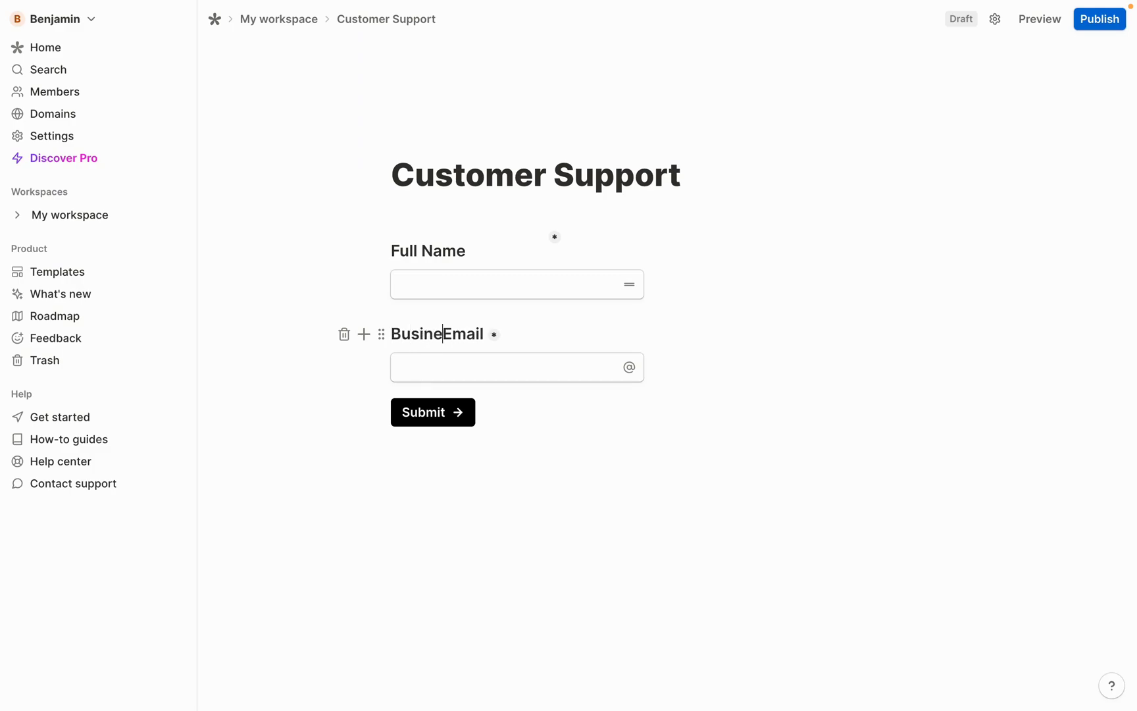
pyautogui.click(476, 366)
# Add a dropdown question titled 'Type' below the email field
pyautogui.press('Return')
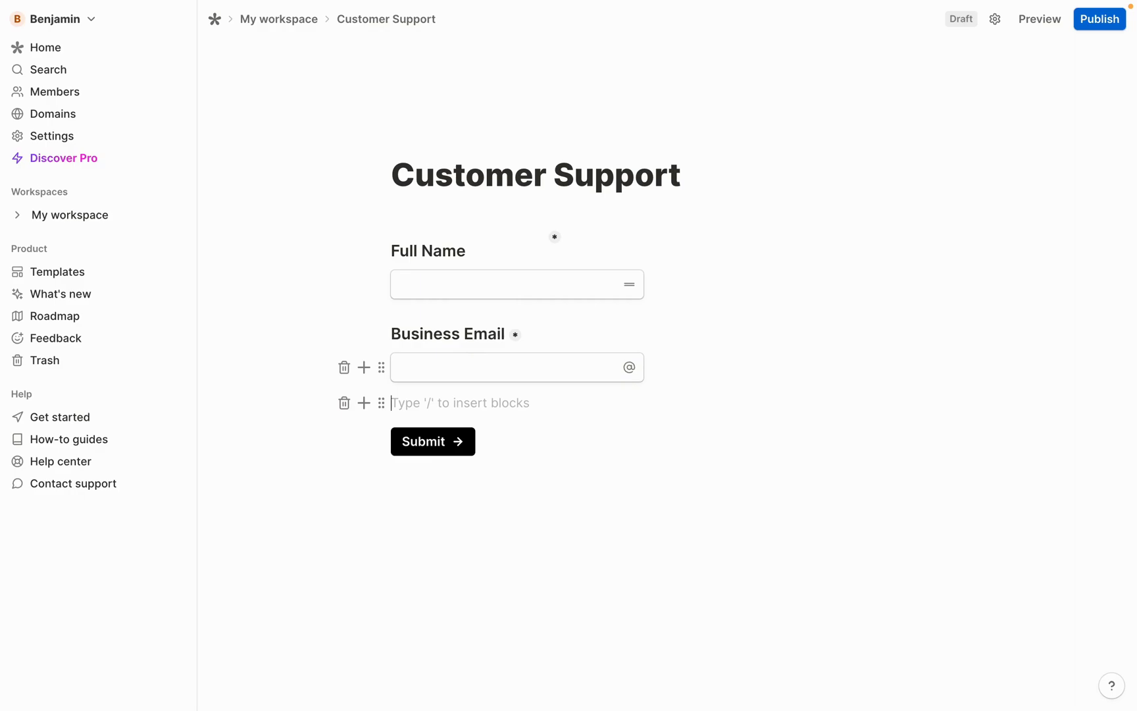
pyautogui.write('/')
pyautogui.scroll(-10, 539, 289)
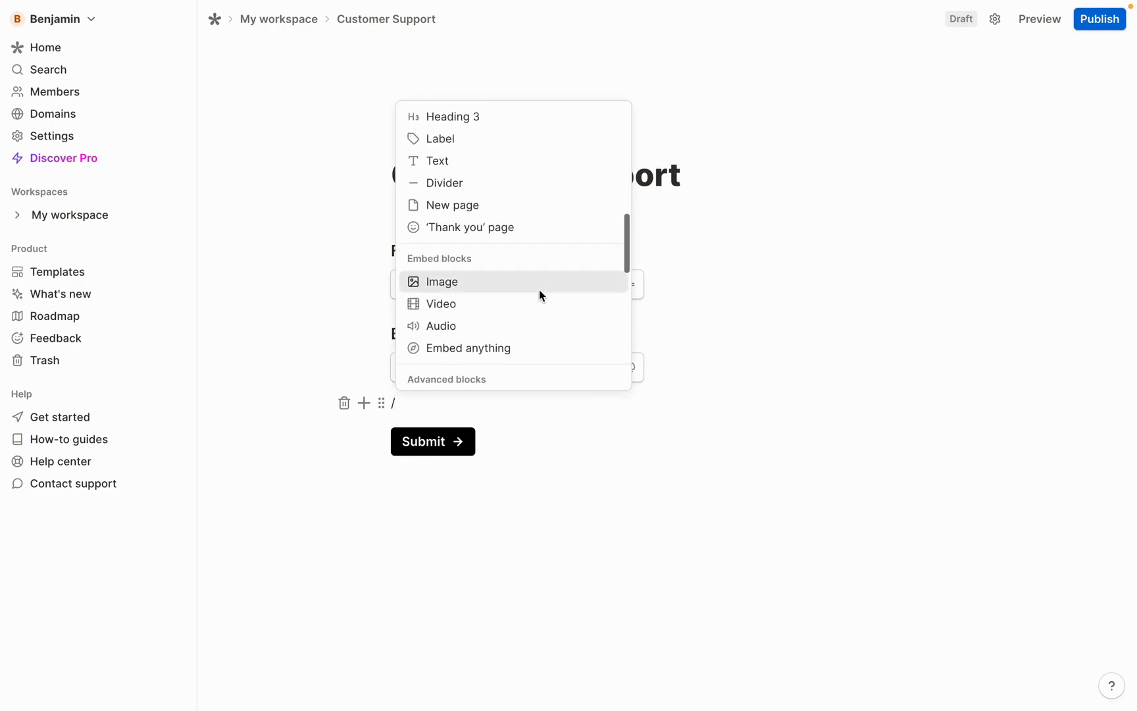
pyautogui.scroll(-1, 539, 289)
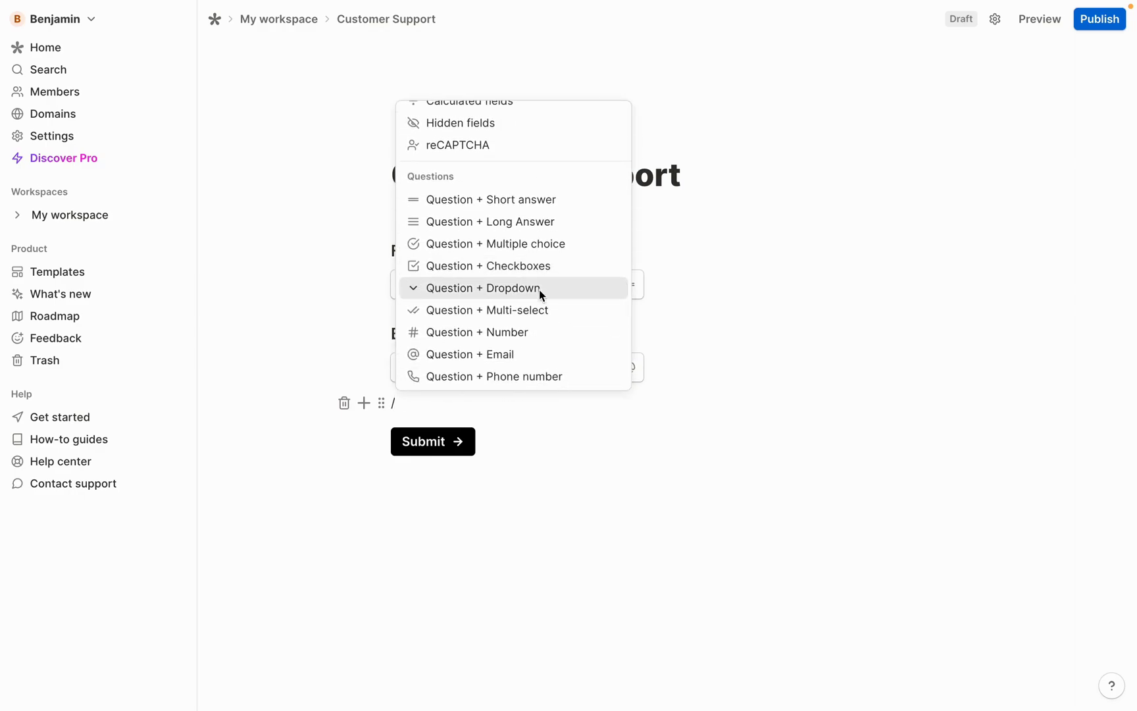
pyautogui.click(509, 293)
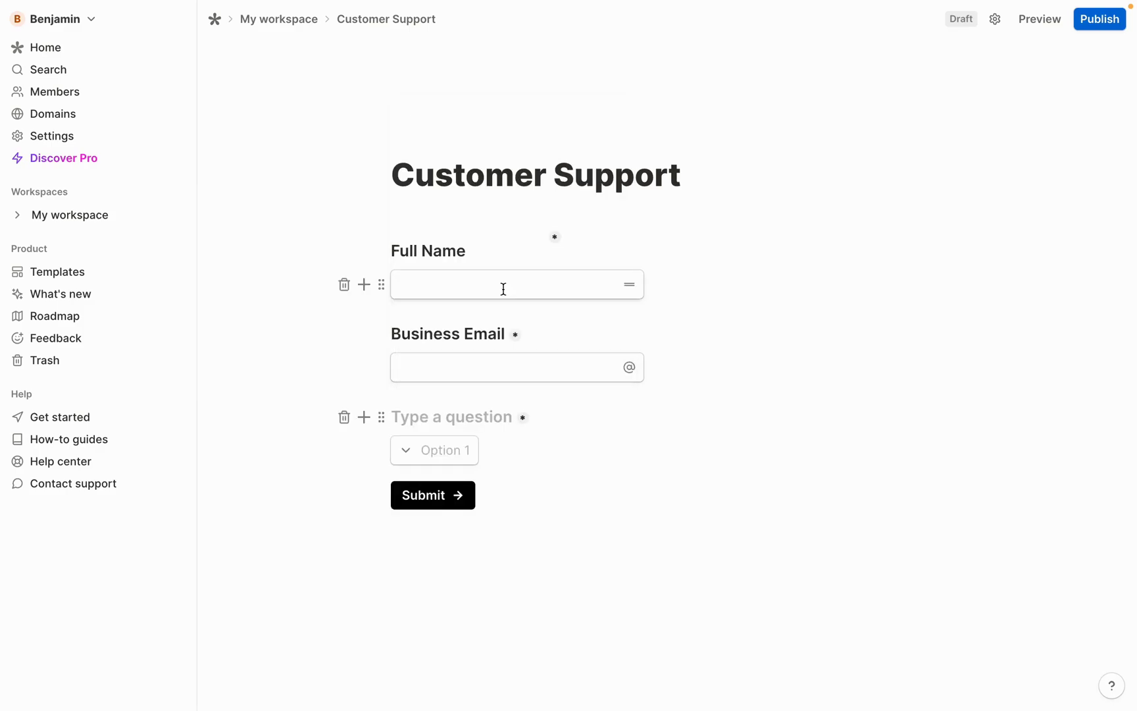
pyautogui.write('Type')
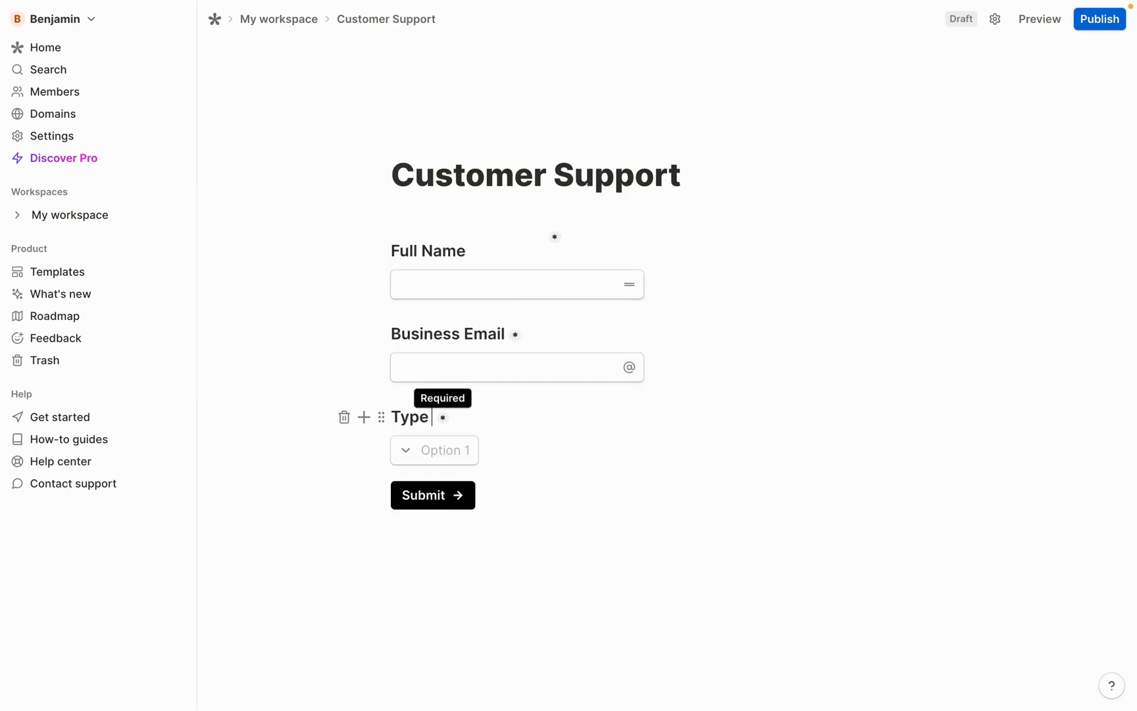
pyautogui.press('Return')
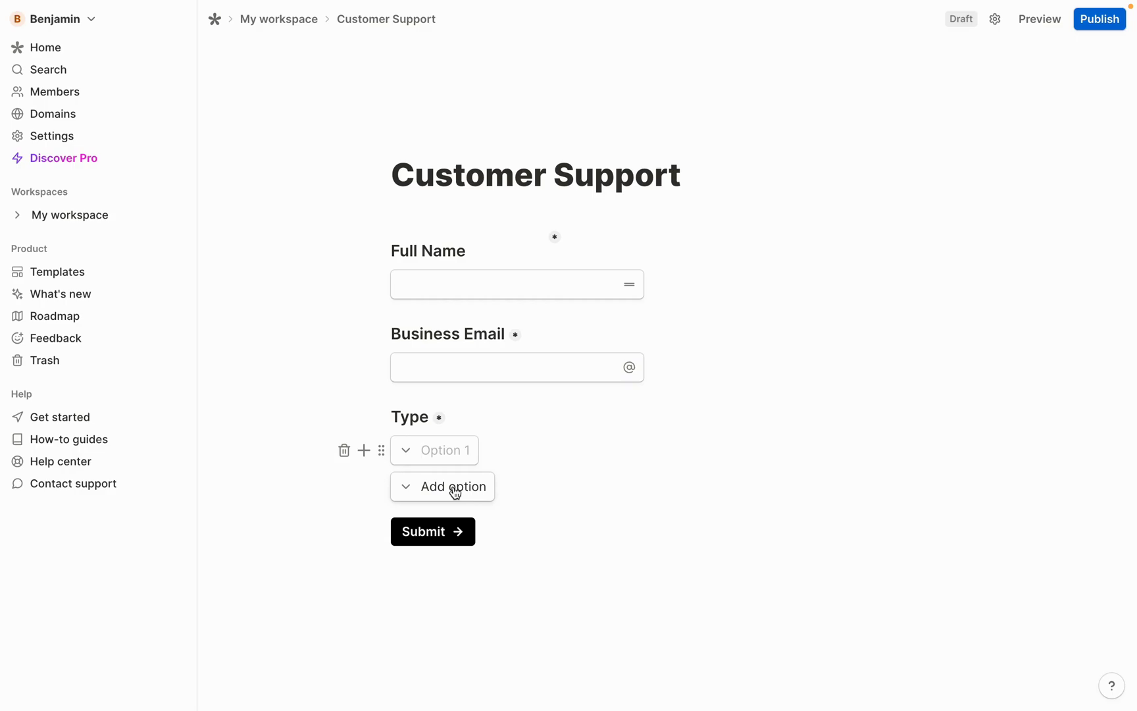
# Give the Type dropdown the options Billing, Feedback and Product
pyautogui.click(454, 493)
pyautogui.click(444, 449)
pyautogui.write('Bi')
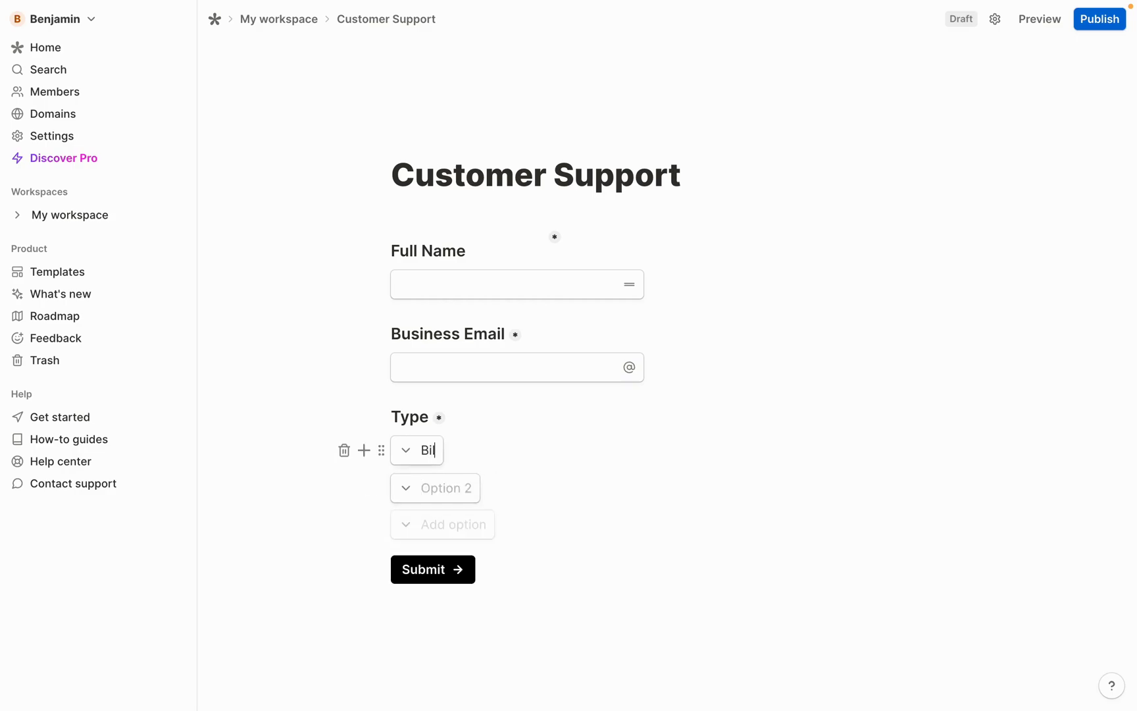
pyautogui.write('lling')
pyautogui.click(450, 488)
pyautogui.write('Feedback')
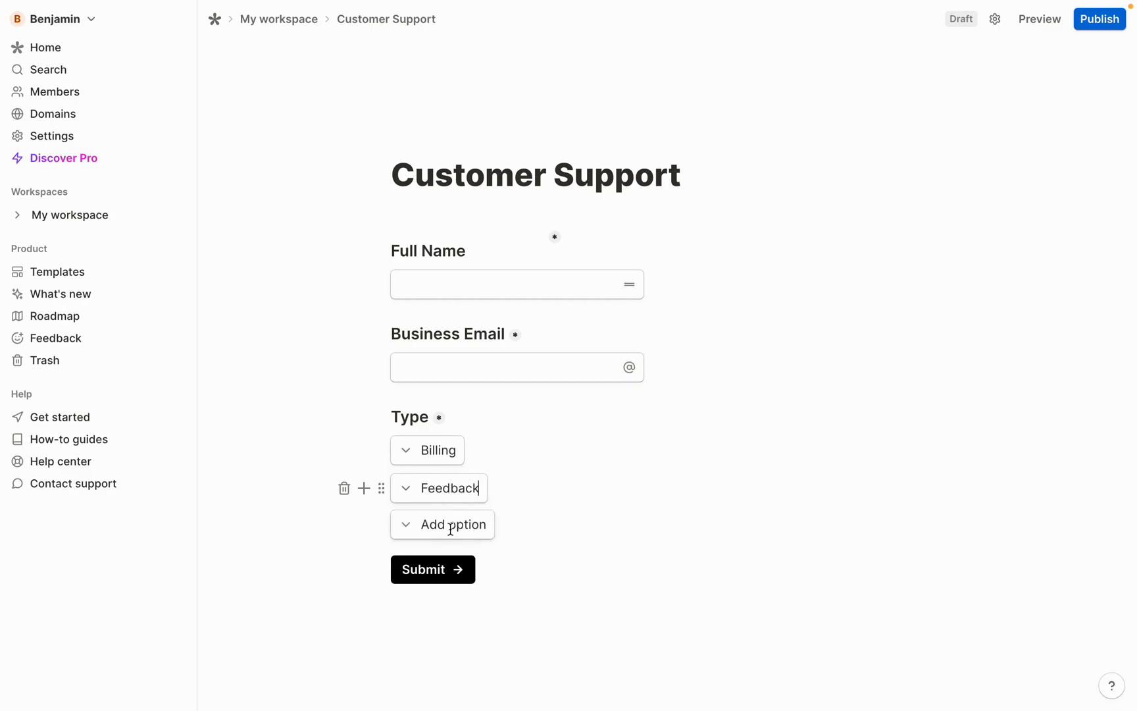
pyautogui.click(451, 529)
pyautogui.write('Product')
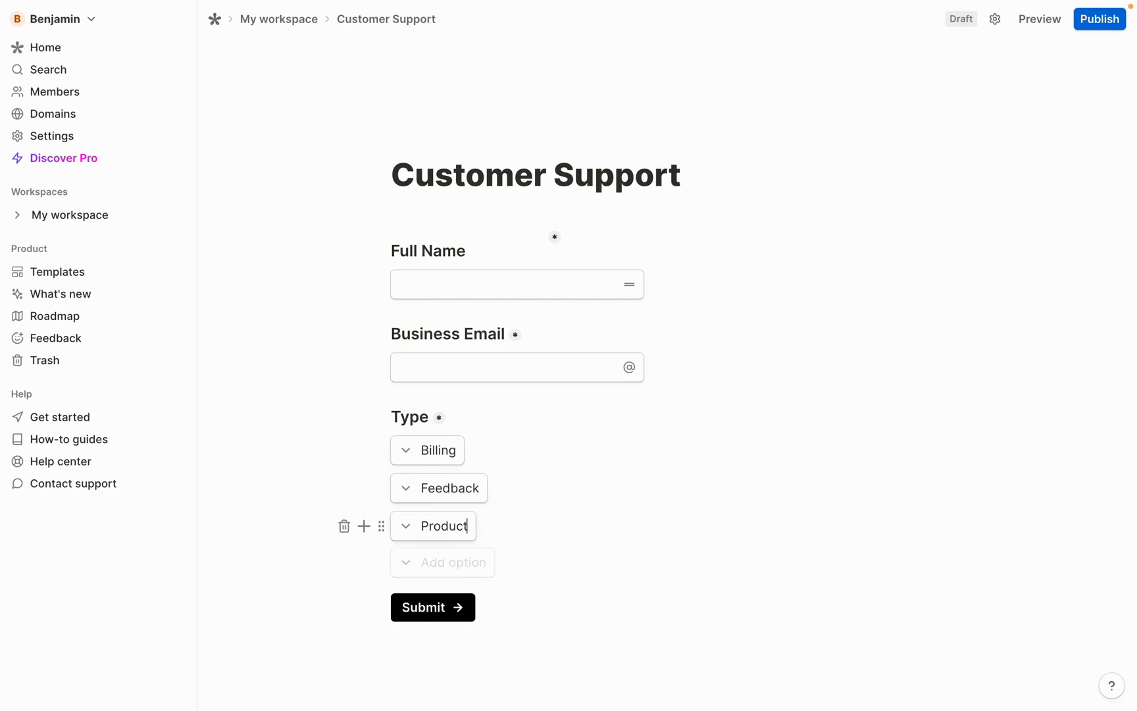
pyautogui.click(364, 526)
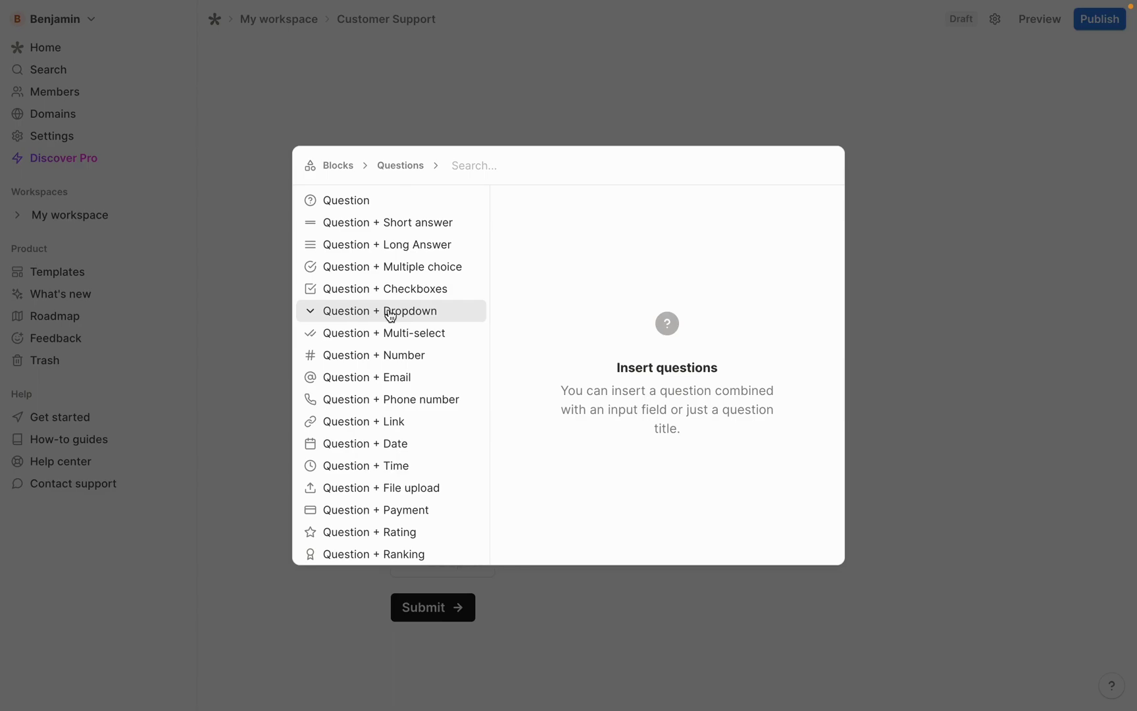
# Add a 'Sub Type' dropdown question and paste in its ten options
pyautogui.click(389, 315)
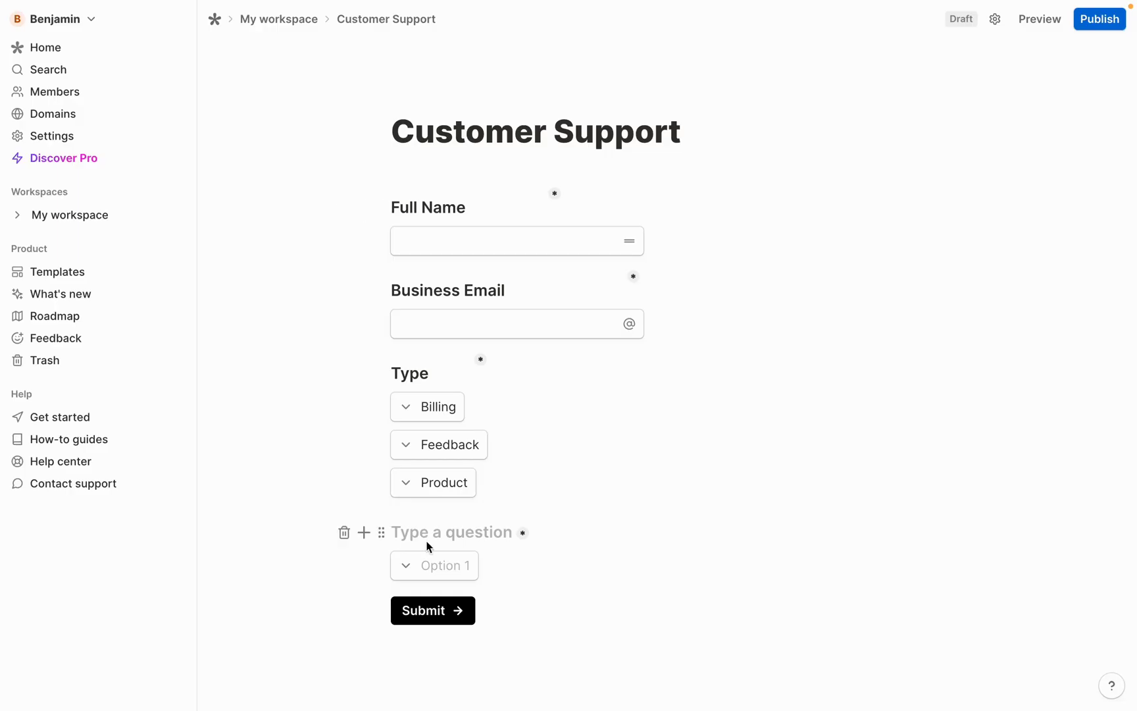
pyautogui.write('Sub Type')
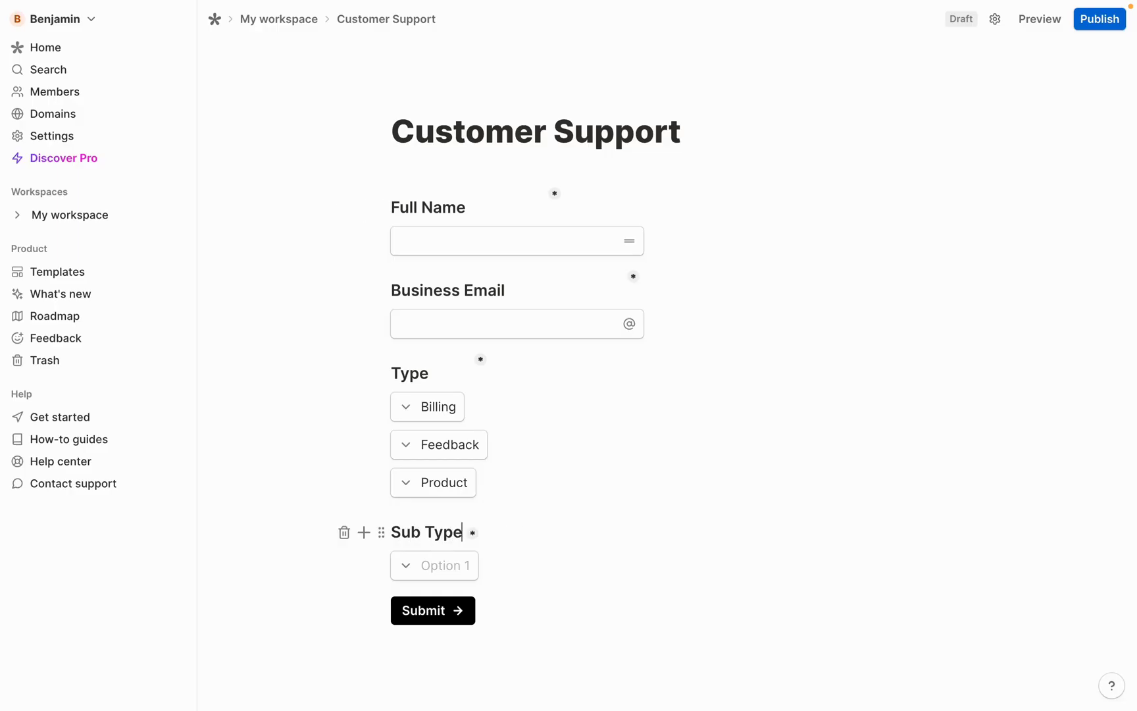
pyautogui.scroll(-2, 417, 500)
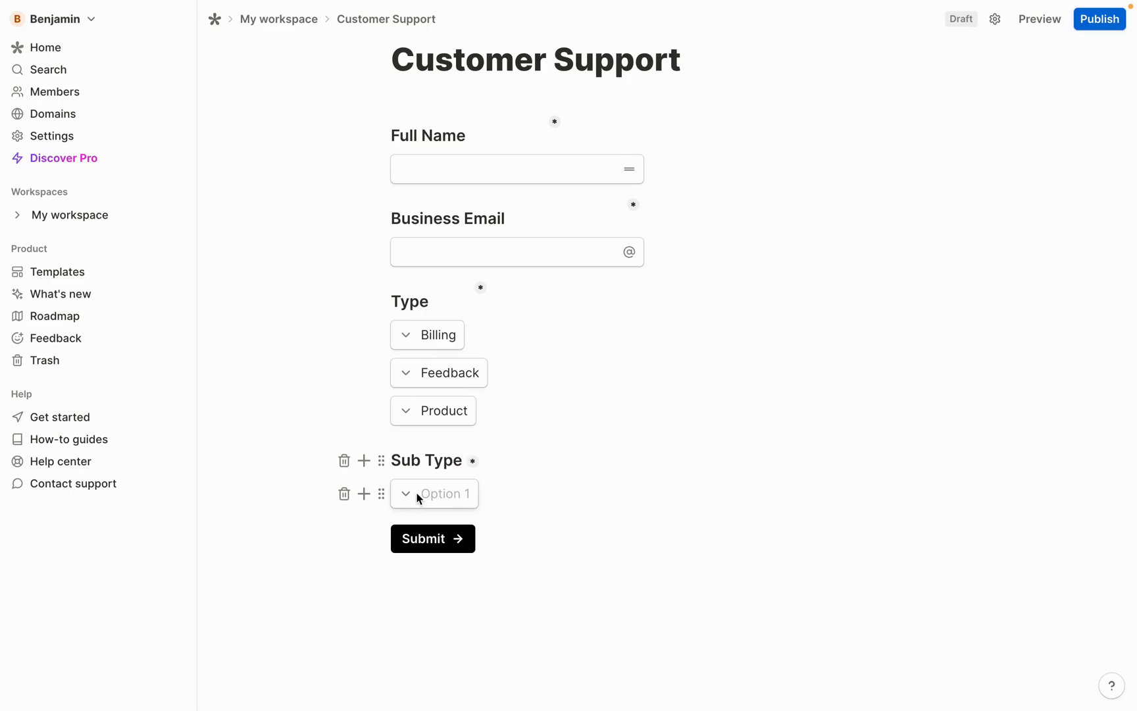
pyautogui.click(409, 495)
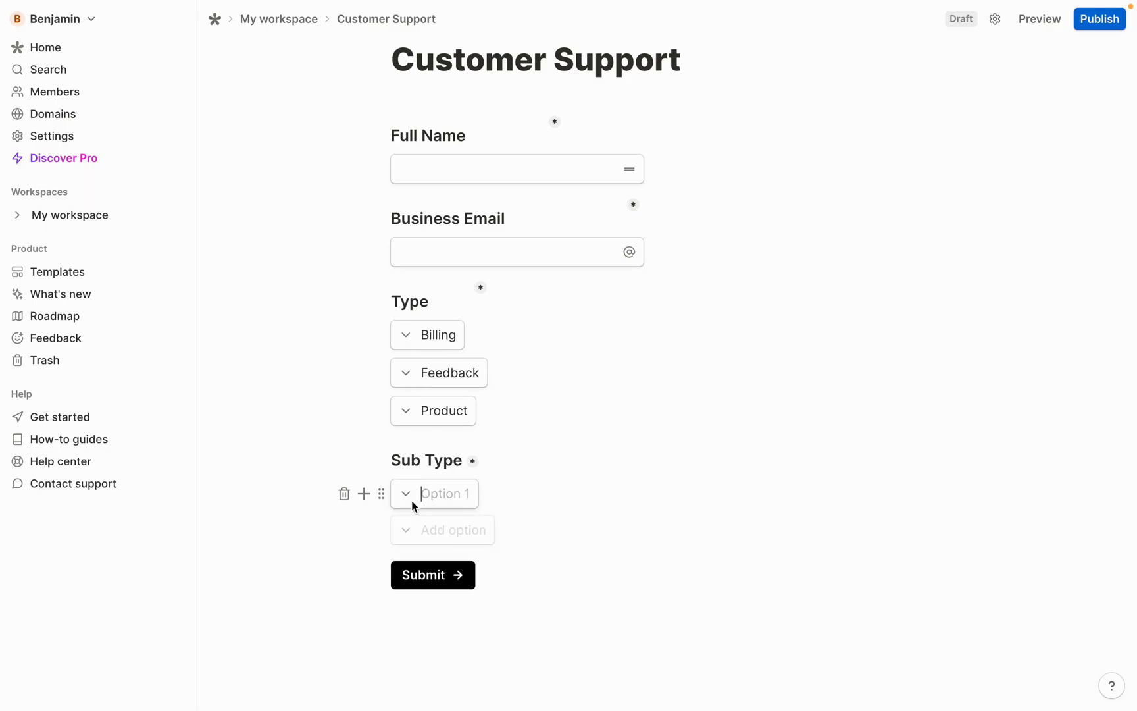
pyautogui.write('User Experience Enhancement Product Improvement Suggestion Feature Request Product Documentation Technical Product Issue Product Usage Guidance Product Information Billing Dispute Payment Issue Billing Inquiry')
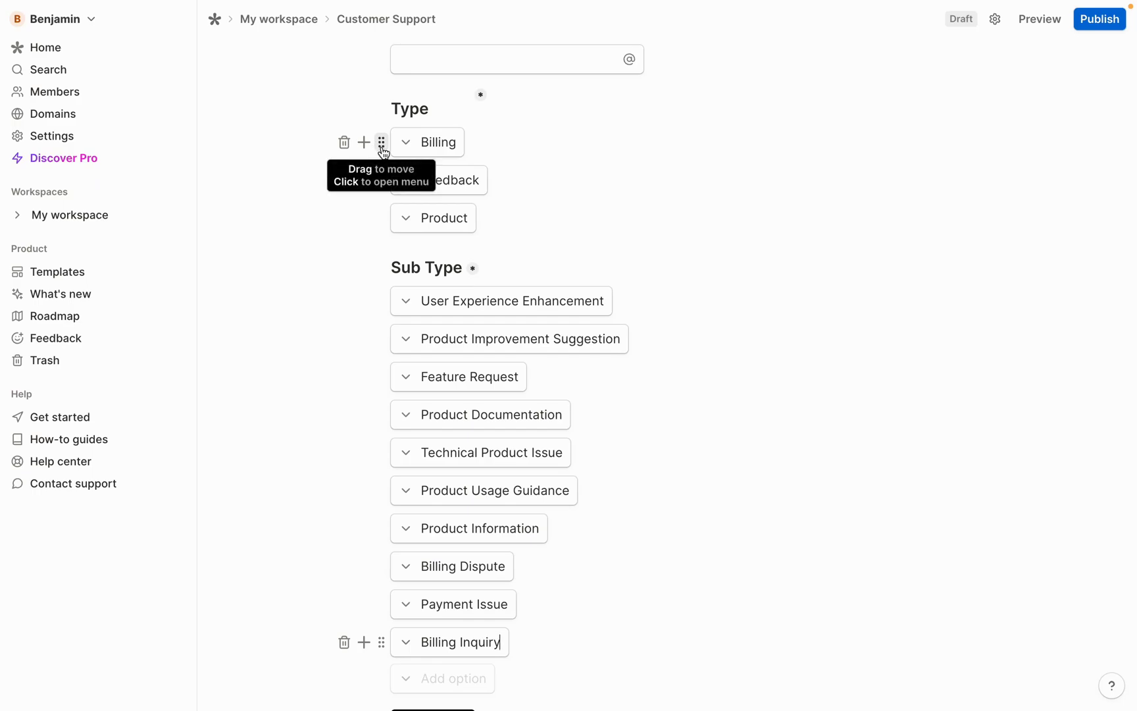
# Add a conditional rule on Type: when Type is Billing, hide blocks
pyautogui.click(382, 143)
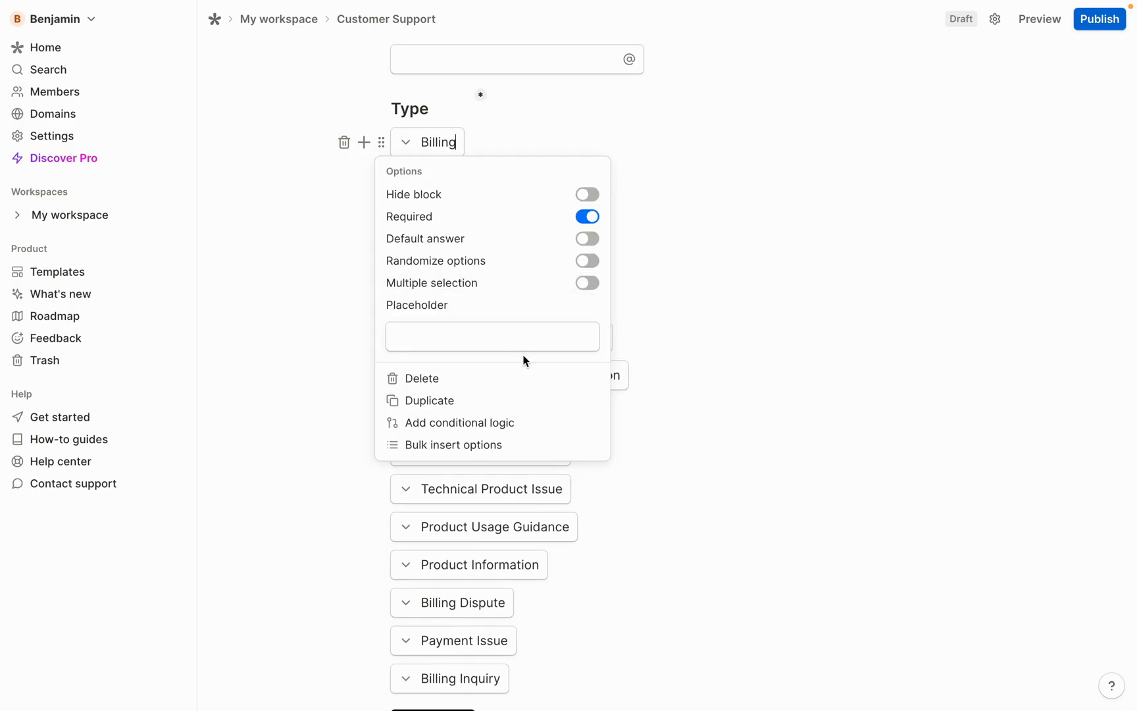
pyautogui.click(497, 422)
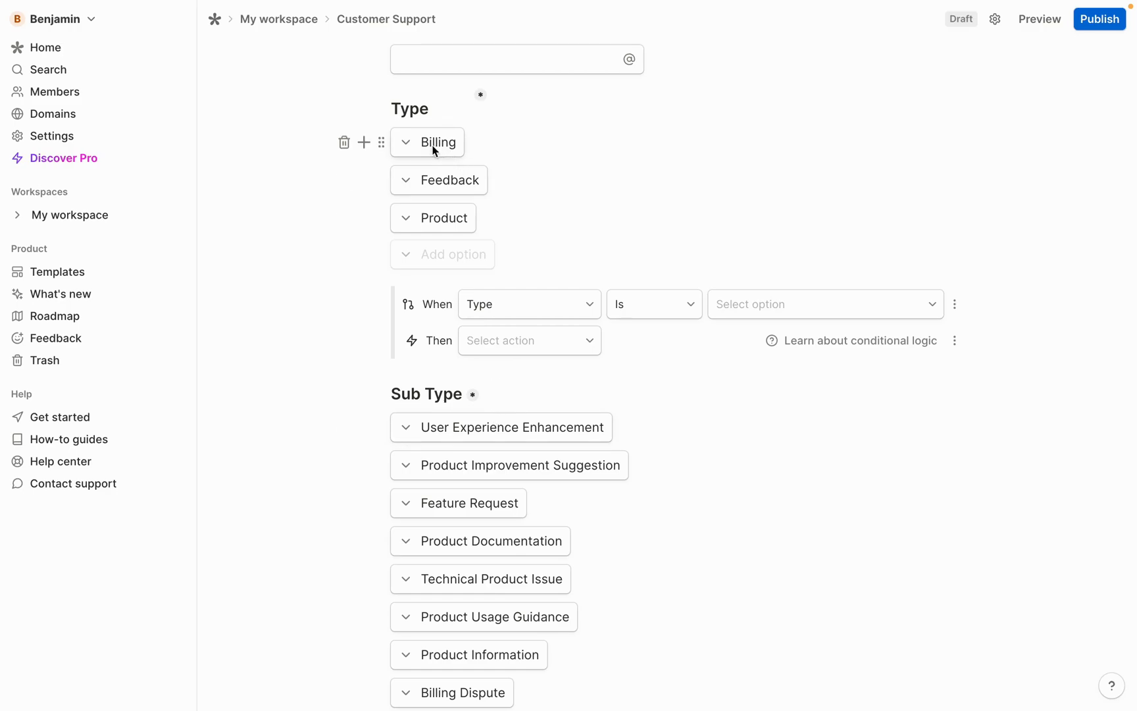
pyautogui.scroll(-5, 430, 180)
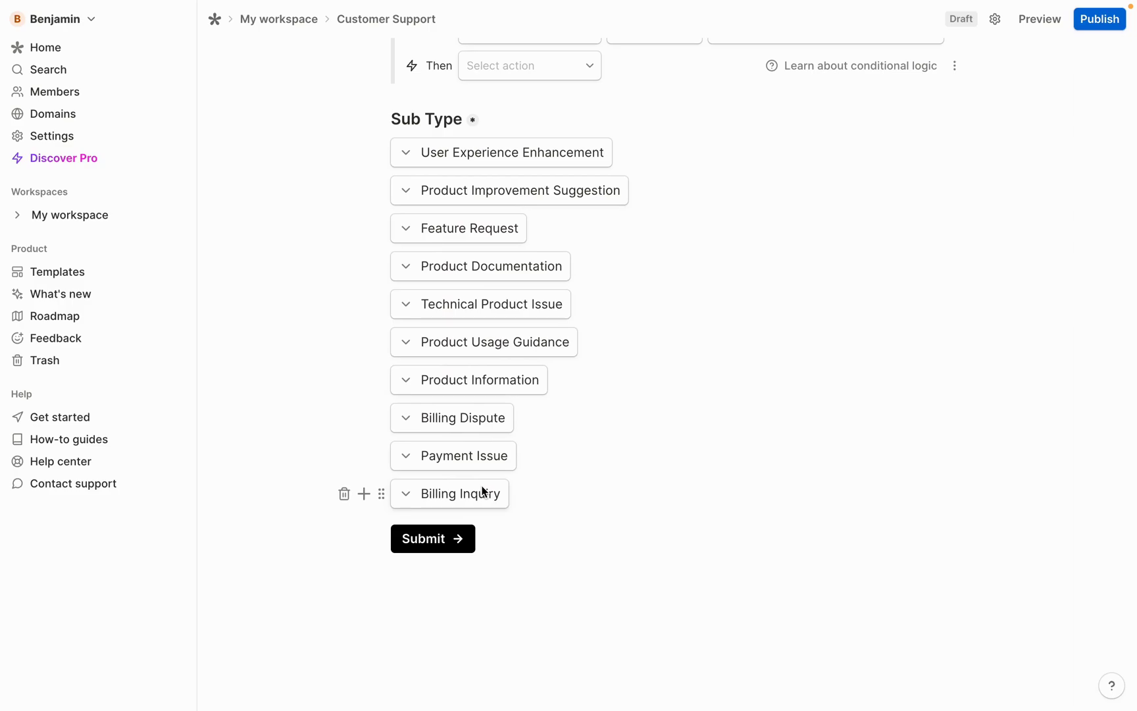
pyautogui.scroll(8, 483, 490)
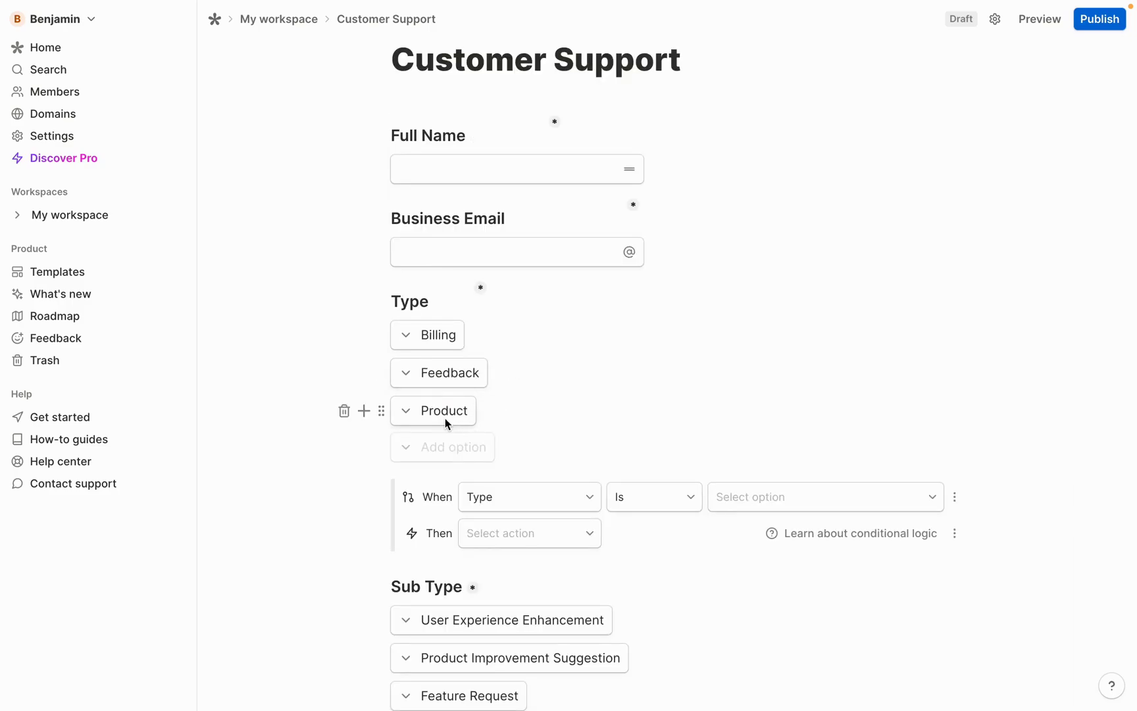
pyautogui.scroll(-2, 445, 417)
pyautogui.click(757, 411)
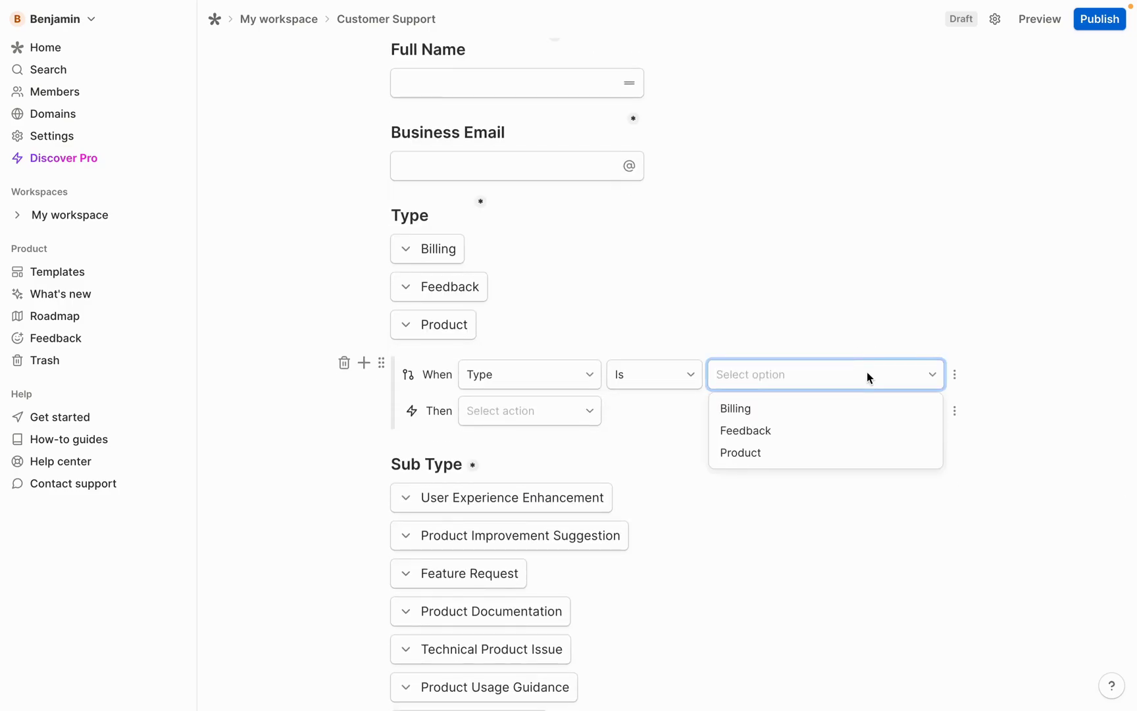
pyautogui.click(756, 411)
pyautogui.click(540, 415)
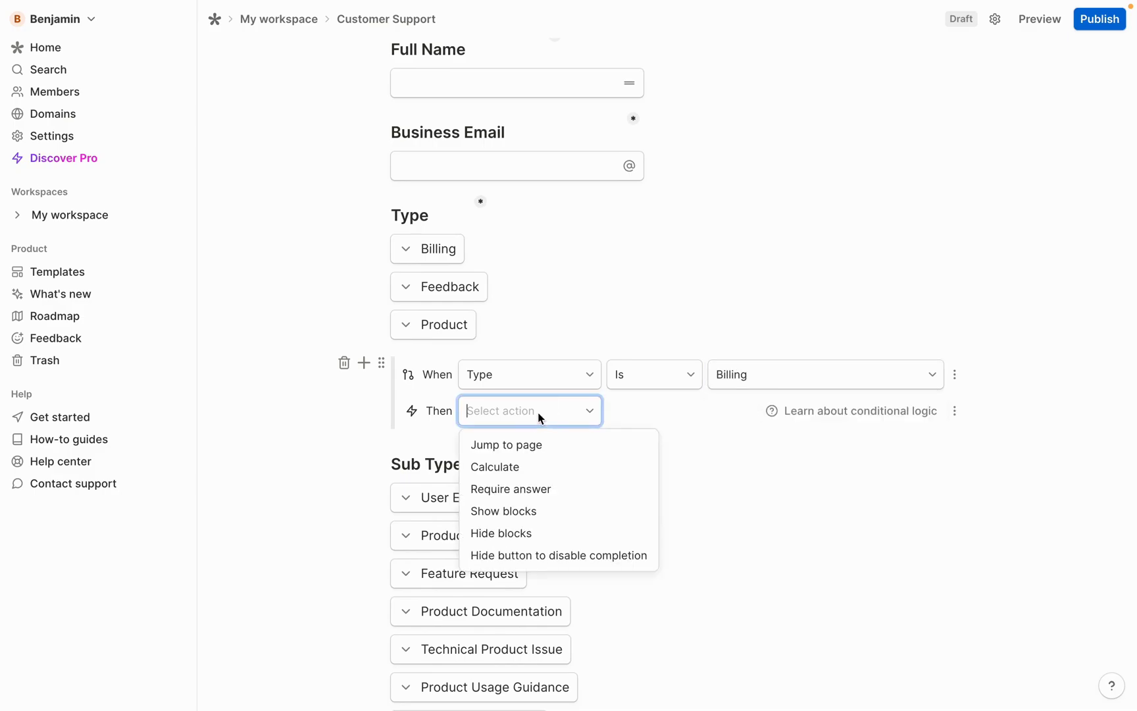
pyautogui.click(517, 534)
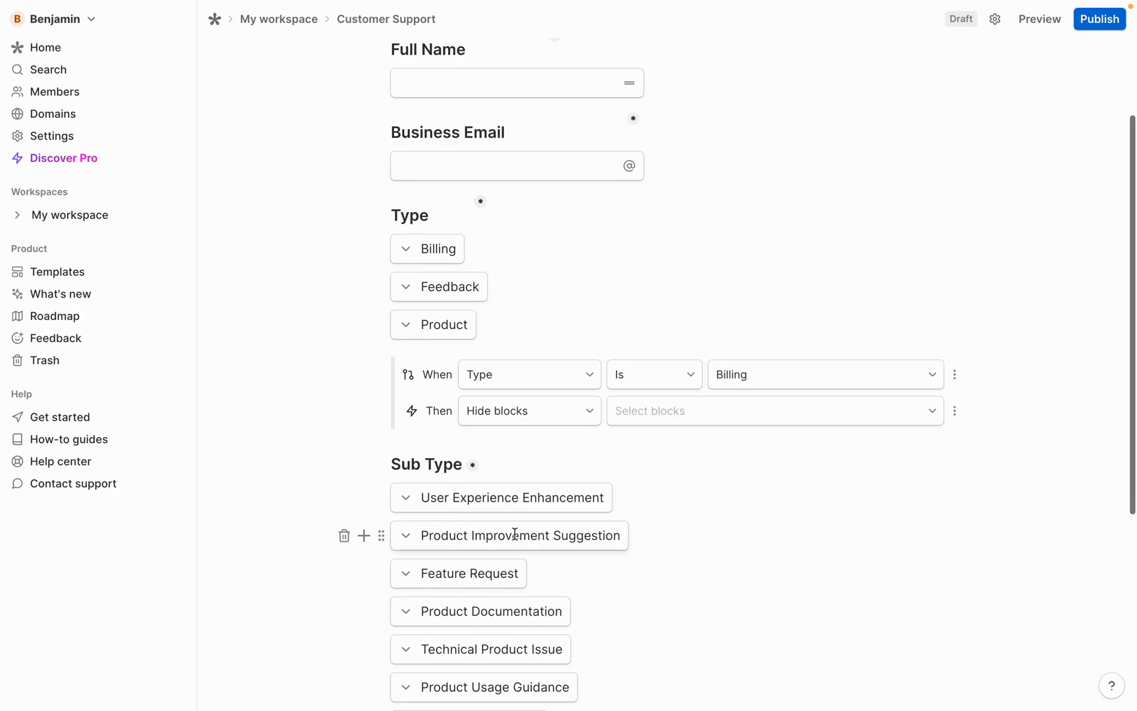
pyautogui.scroll(-3, 705, 316)
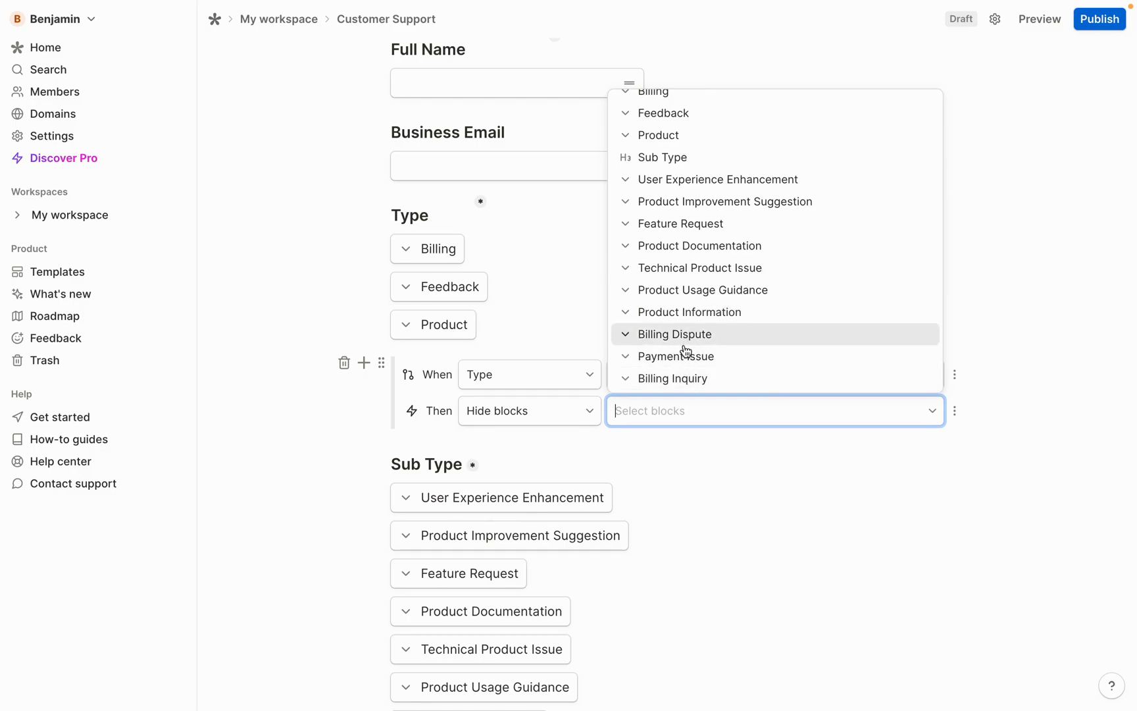
# Have the Billing rule hide the product and feature-related Sub Type options, e.g. Product Information, Feature Request
pyautogui.click(687, 315)
pyautogui.click(710, 289)
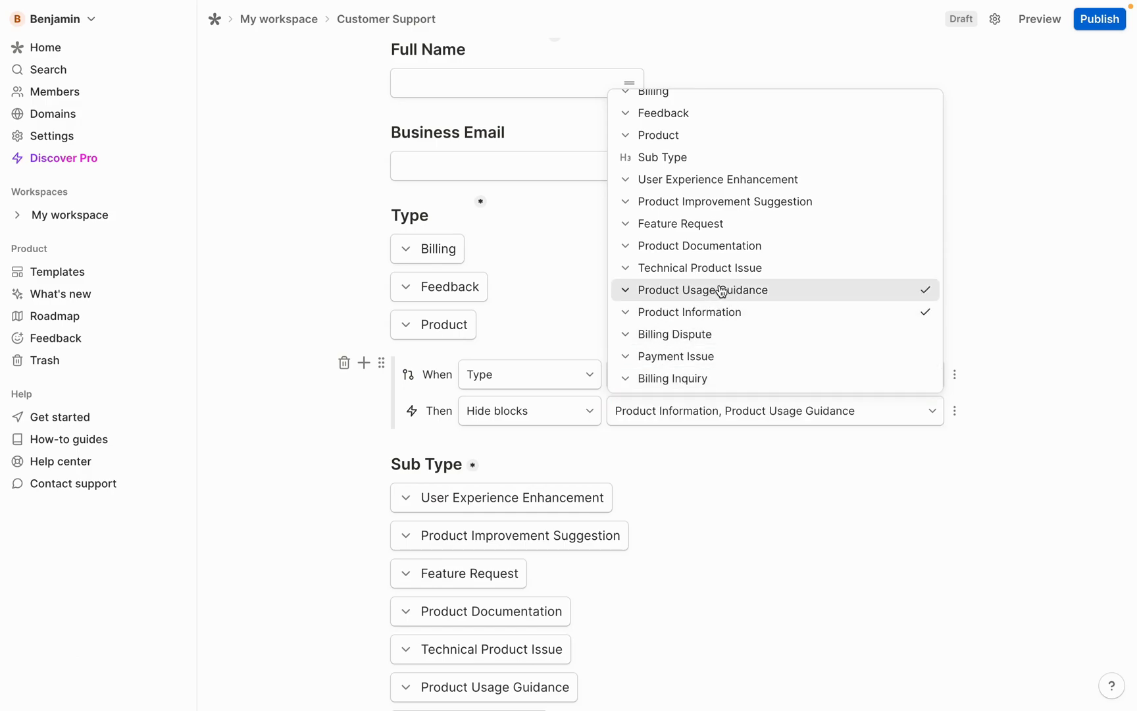
pyautogui.click(711, 268)
pyautogui.click(711, 246)
pyautogui.click(712, 228)
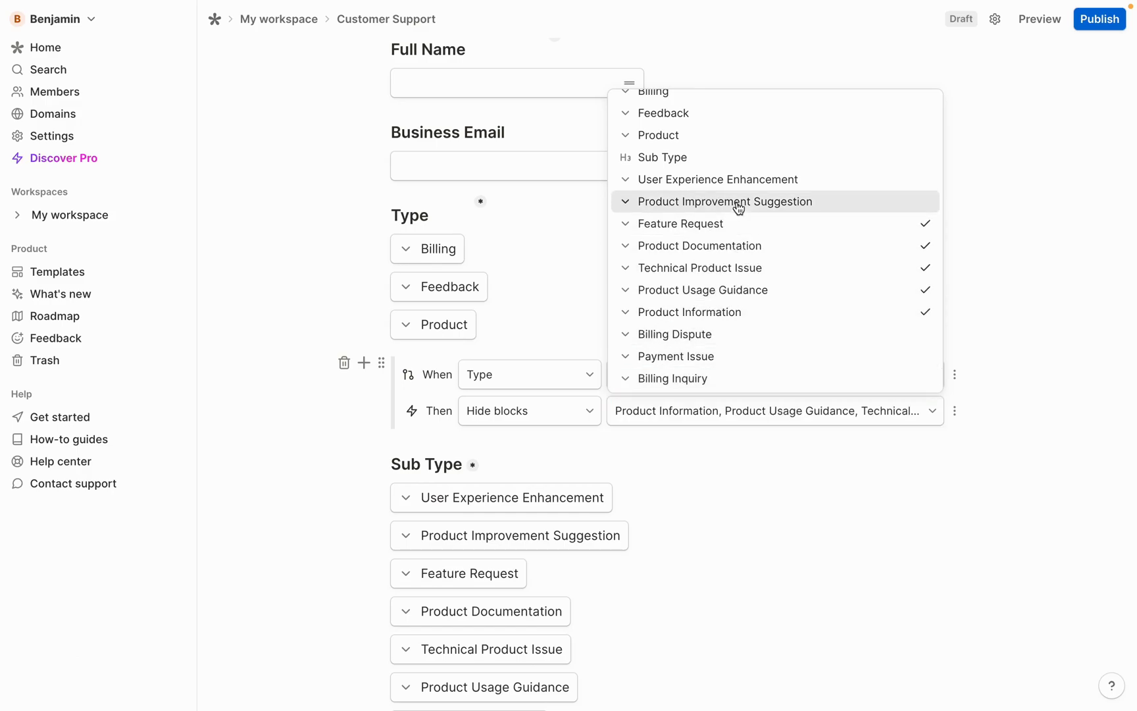
pyautogui.click(736, 203)
pyautogui.press('Escape')
pyautogui.click(382, 291)
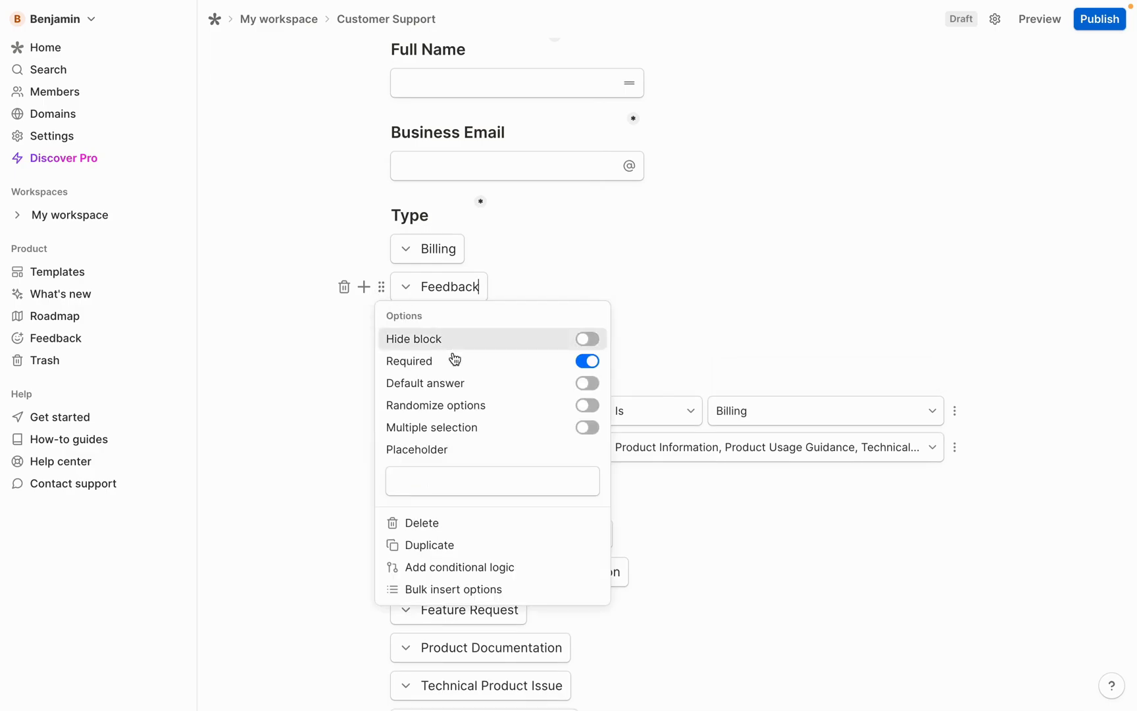
# Add a second rule on Type: when Type is Feedback, hide blocks
pyautogui.click(497, 569)
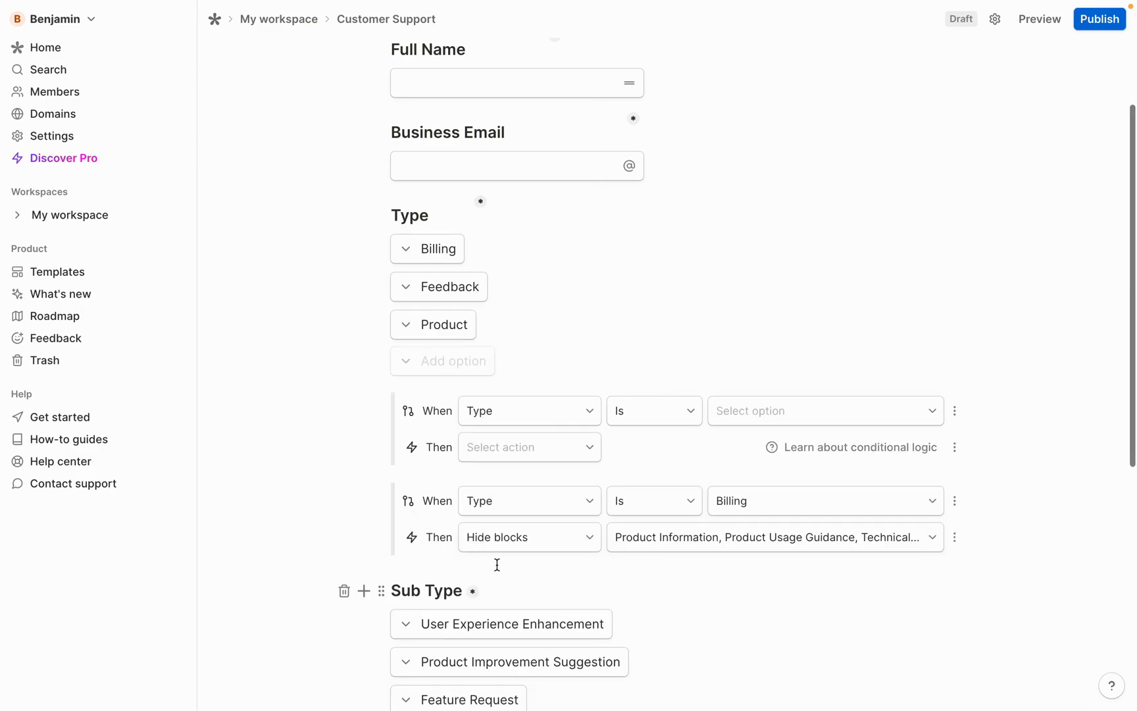
pyautogui.click(718, 416)
pyautogui.click(764, 428)
pyautogui.click(530, 411)
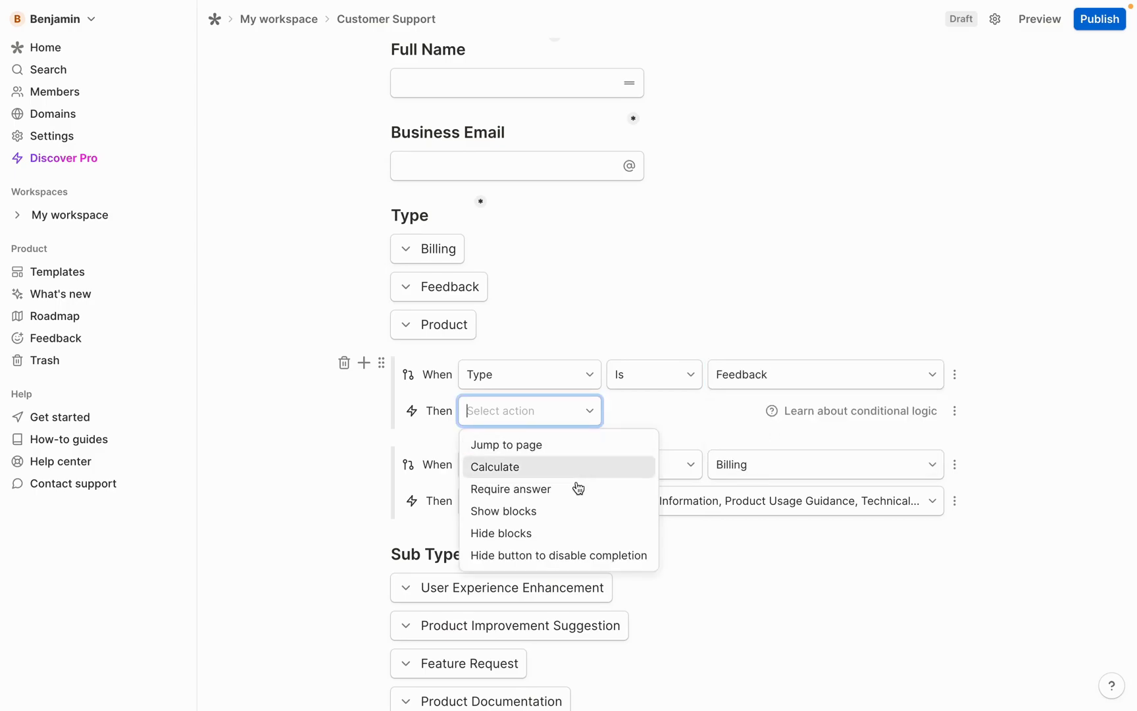
pyautogui.click(487, 533)
pyautogui.click(775, 414)
# Have the Feedback rule hide the four product options plus Billing Dispute, Payment Issue and Billing Inquiry
pyautogui.click(717, 246)
pyautogui.click(715, 267)
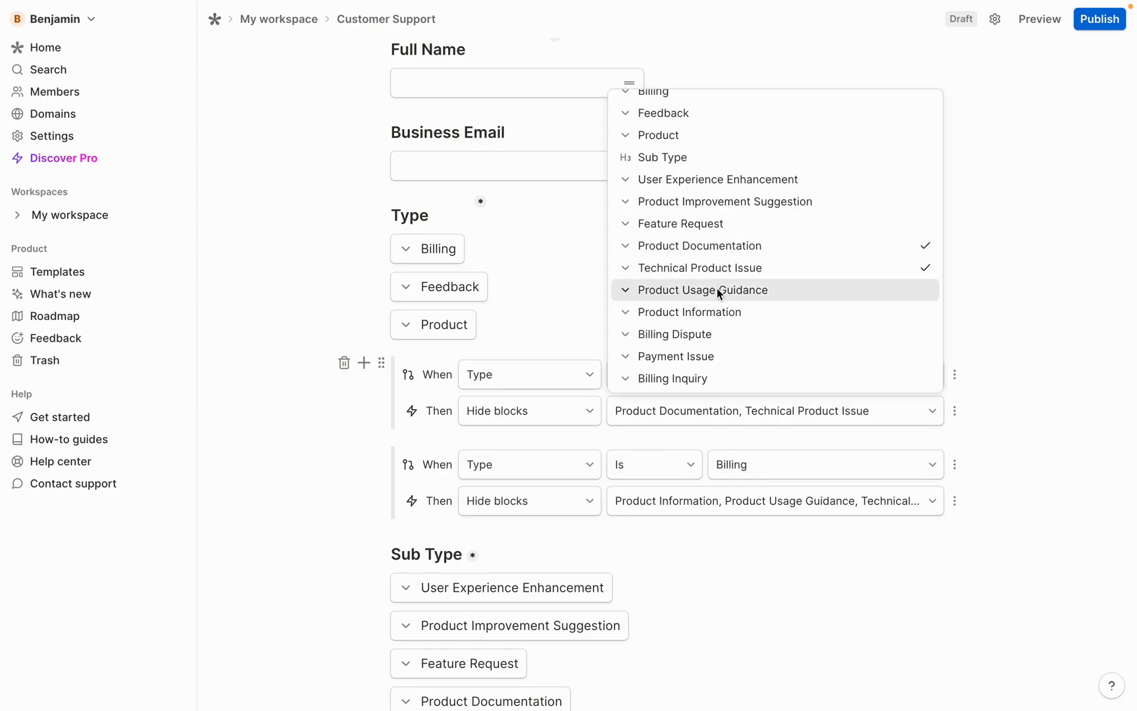
pyautogui.click(715, 290)
pyautogui.click(711, 312)
pyautogui.click(704, 335)
pyautogui.click(708, 357)
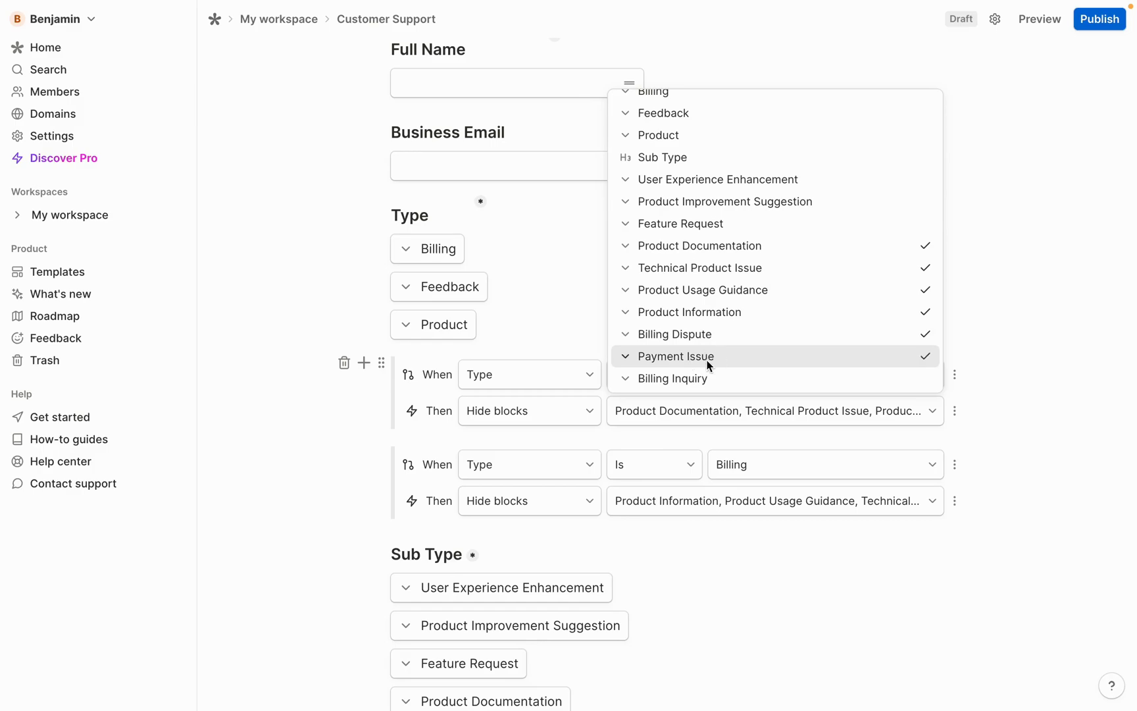
pyautogui.click(709, 378)
pyautogui.press('Escape')
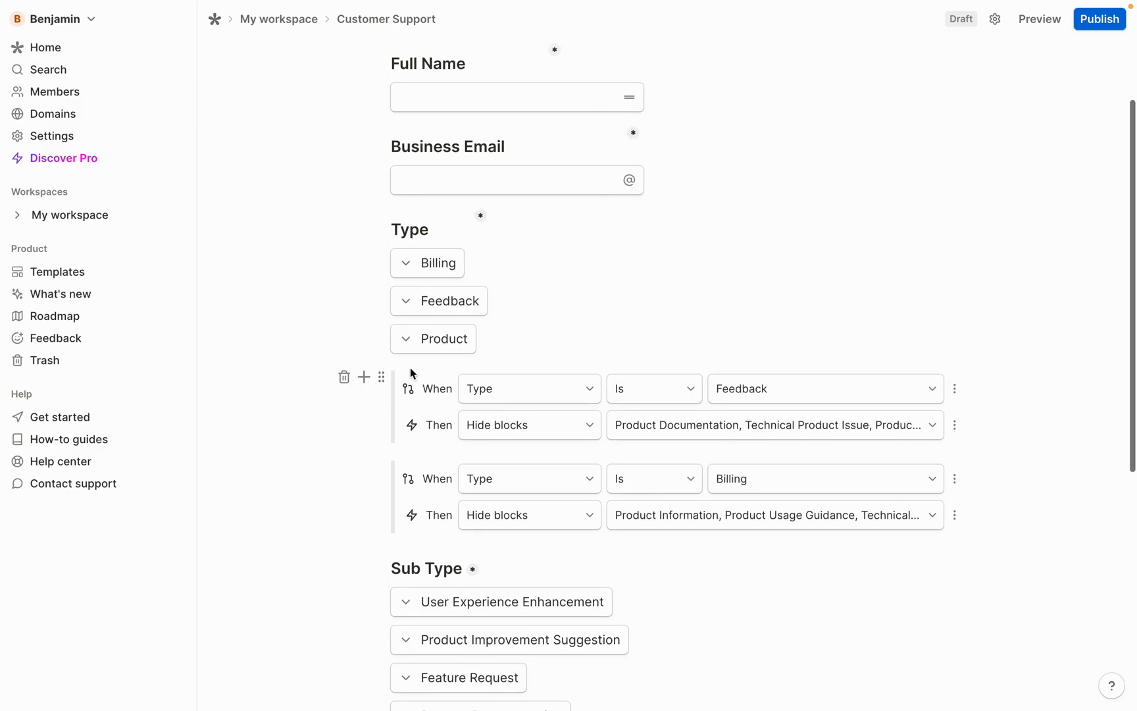
pyautogui.click(382, 339)
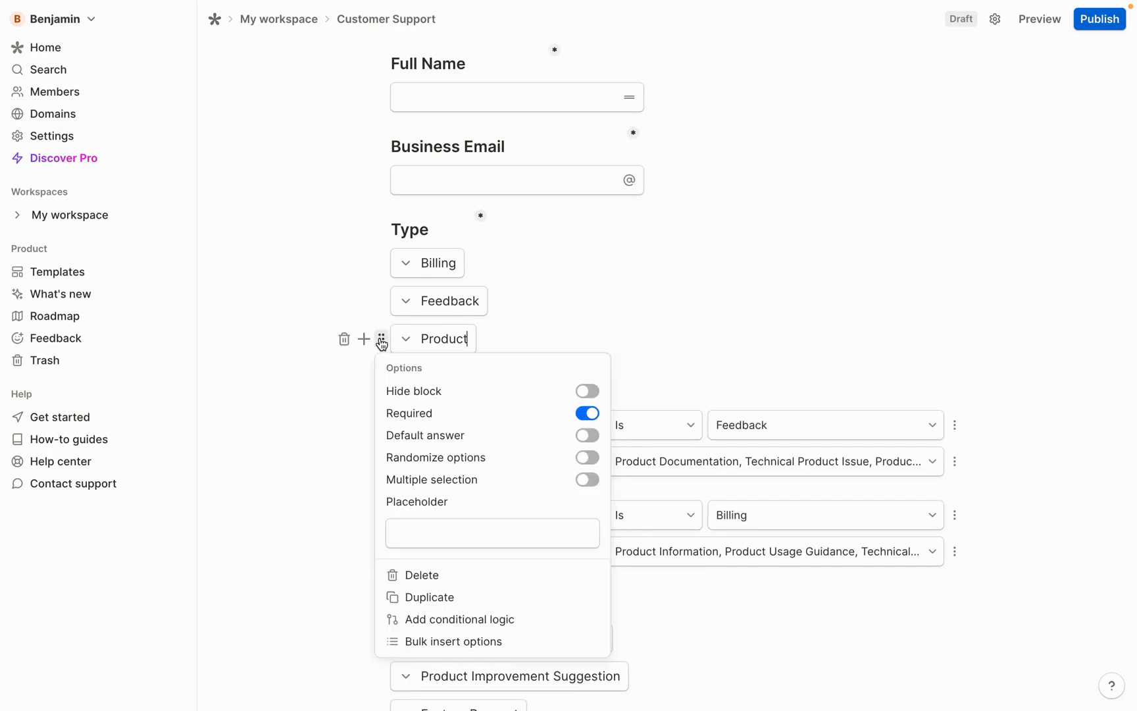
# Add a third rule on Type: when Type is Product, hide blocks
pyautogui.click(461, 619)
pyautogui.scroll(-3, 581, 441)
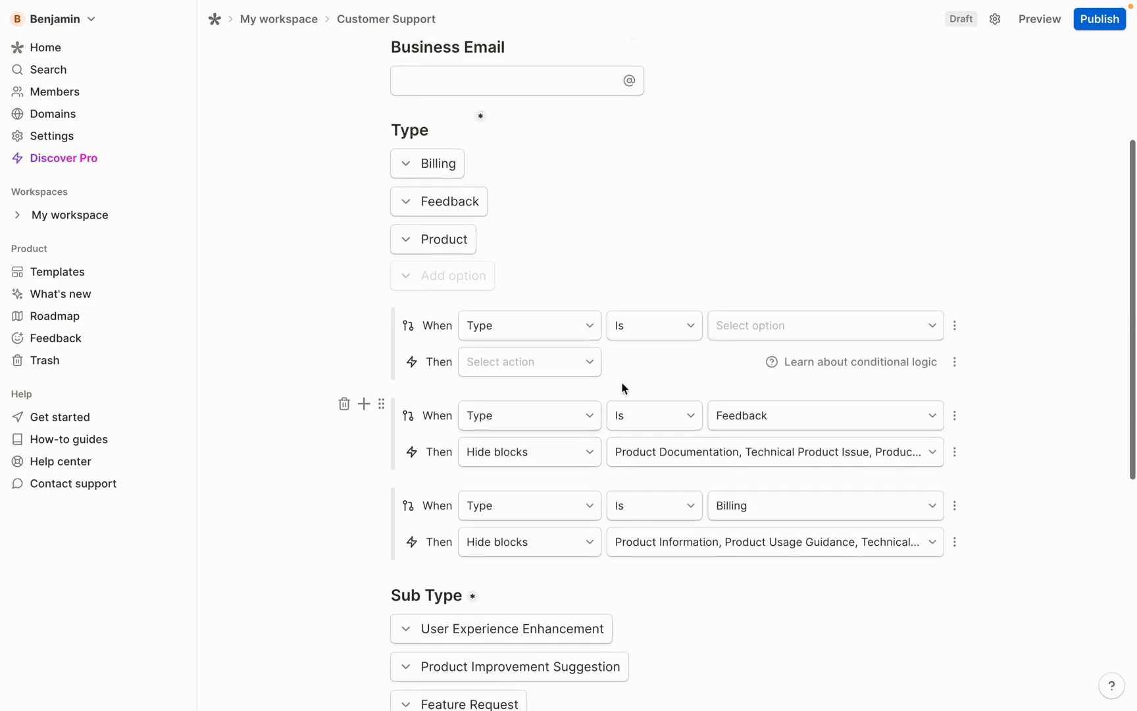
pyautogui.click(752, 328)
pyautogui.click(858, 289)
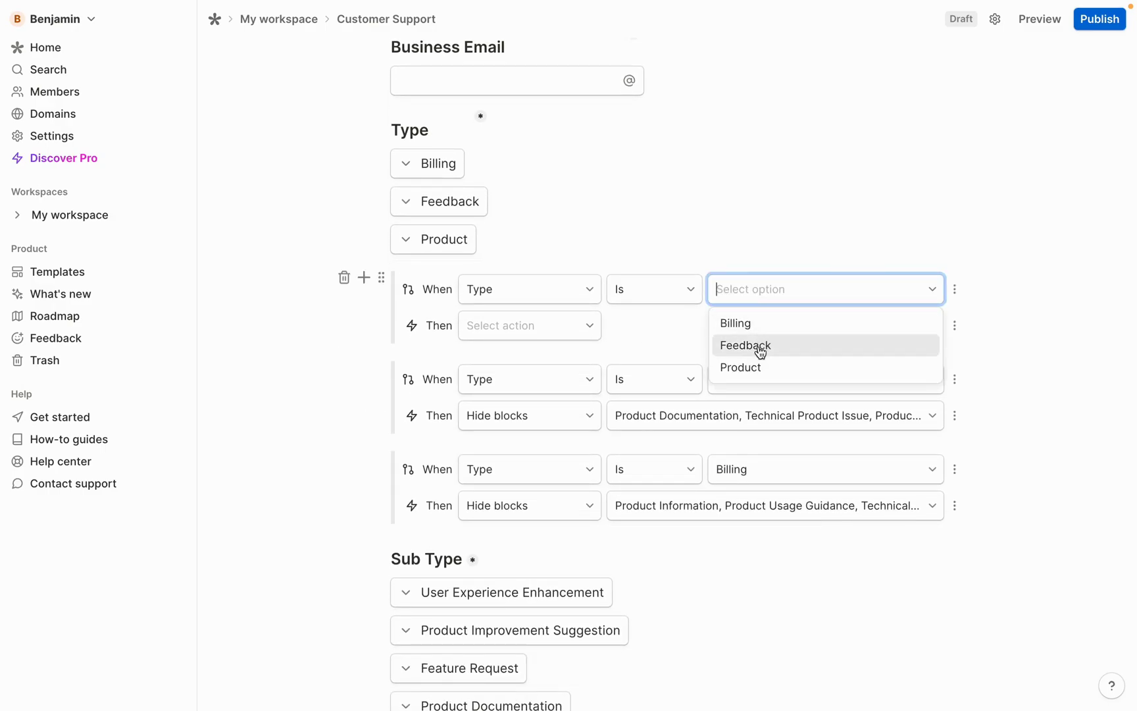
pyautogui.click(755, 364)
pyautogui.click(570, 326)
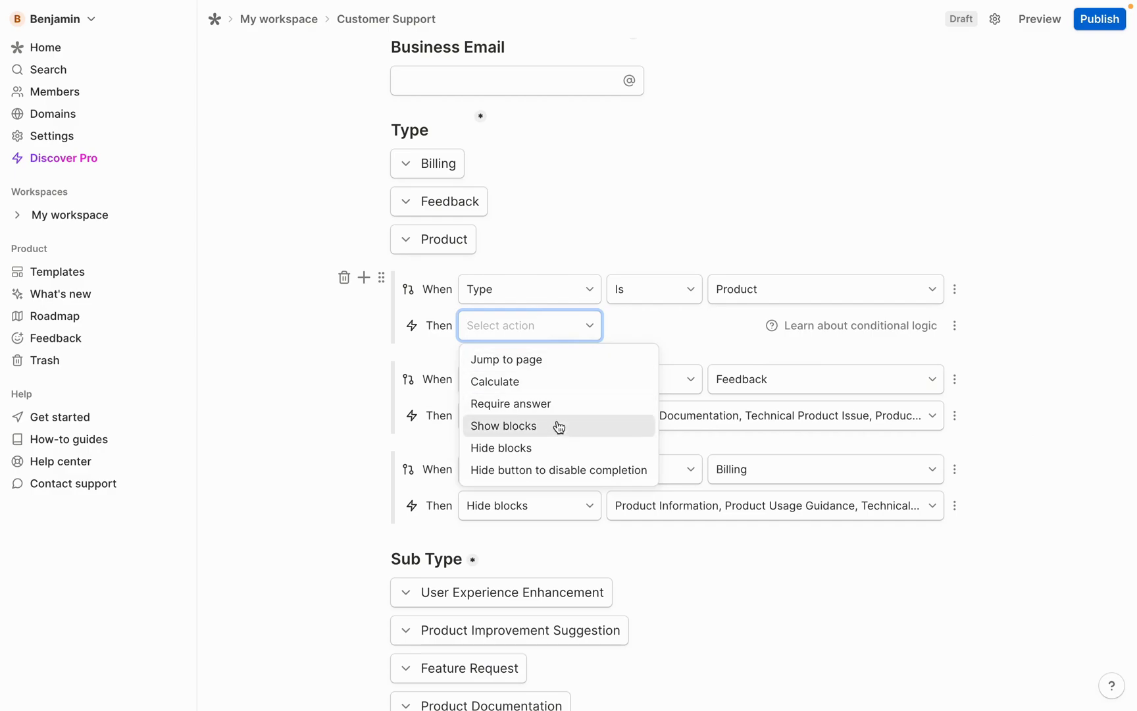
pyautogui.click(530, 447)
pyautogui.click(708, 325)
# Have the Product rule hide the feedback options and the three billing Sub Type options
pyautogui.click(708, 402)
pyautogui.click(707, 423)
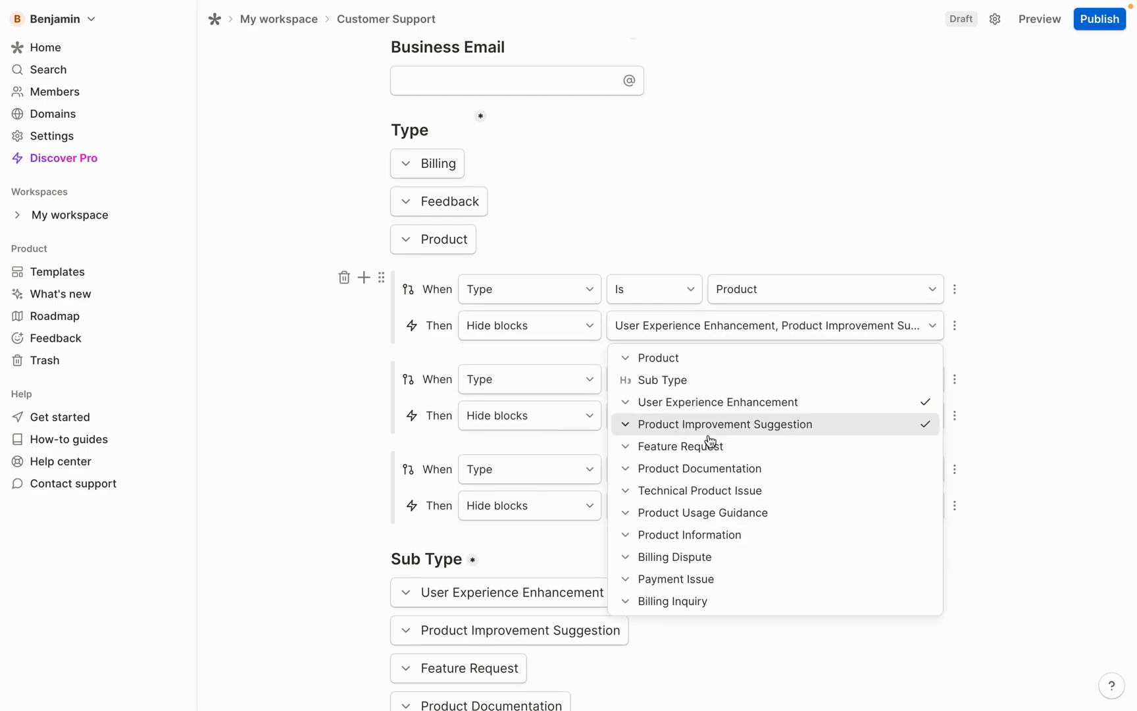
pyautogui.click(708, 446)
pyautogui.click(703, 556)
pyautogui.click(732, 579)
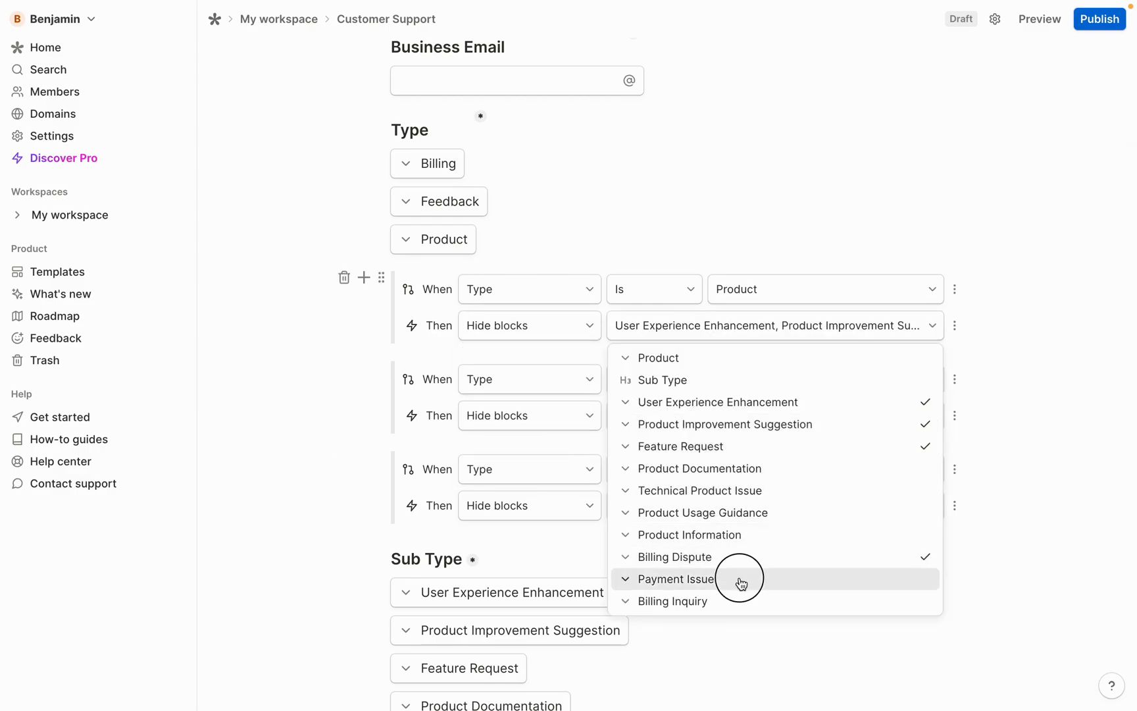
pyautogui.click(734, 602)
pyautogui.scroll(-7, 736, 606)
pyautogui.click(364, 502)
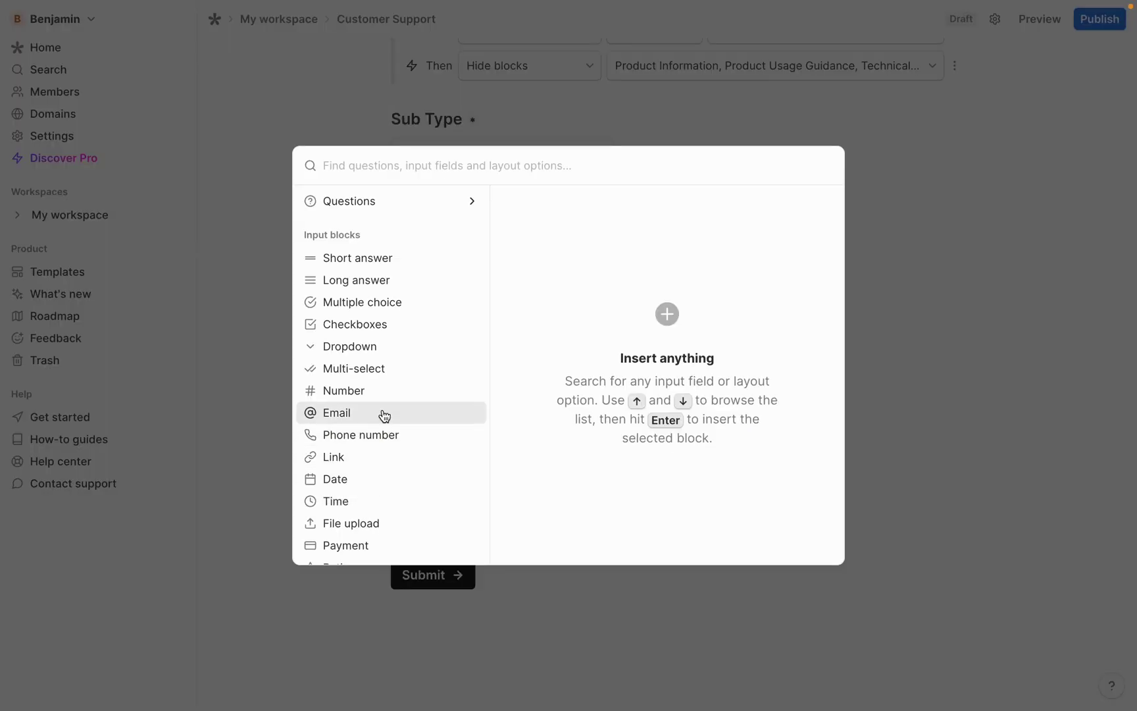
# Insert a short-answer question titled 'Subject' after the Sub Type options
pyautogui.click(382, 209)
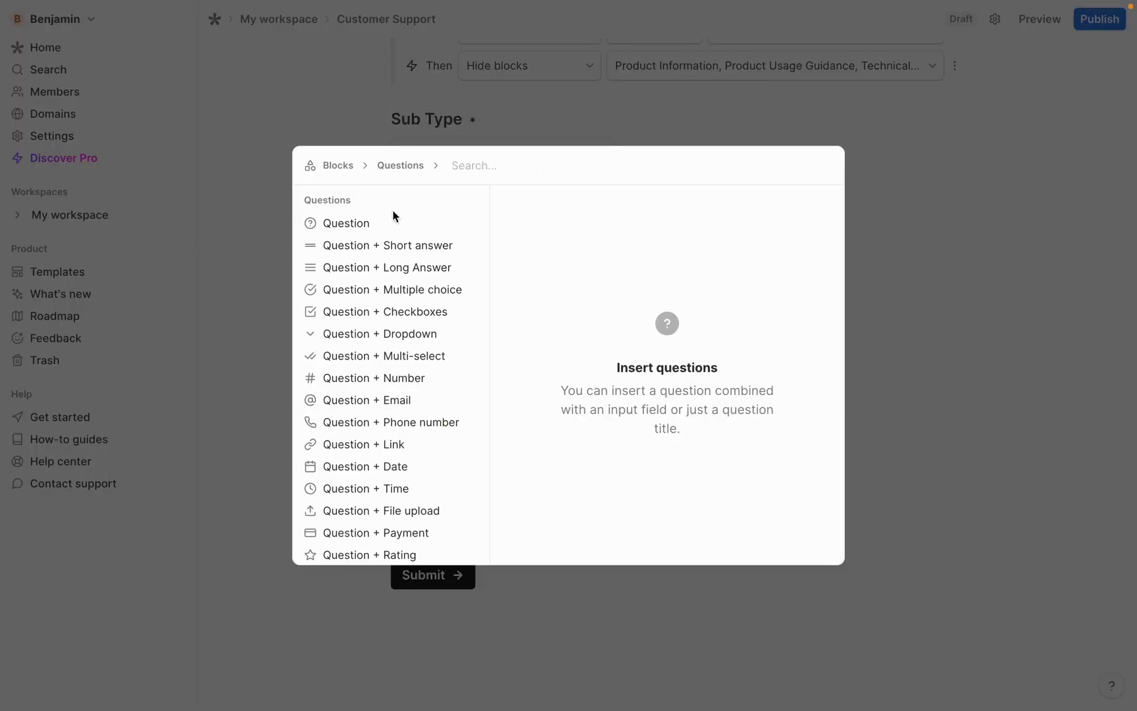
pyautogui.click(388, 245)
pyautogui.click(826, 211)
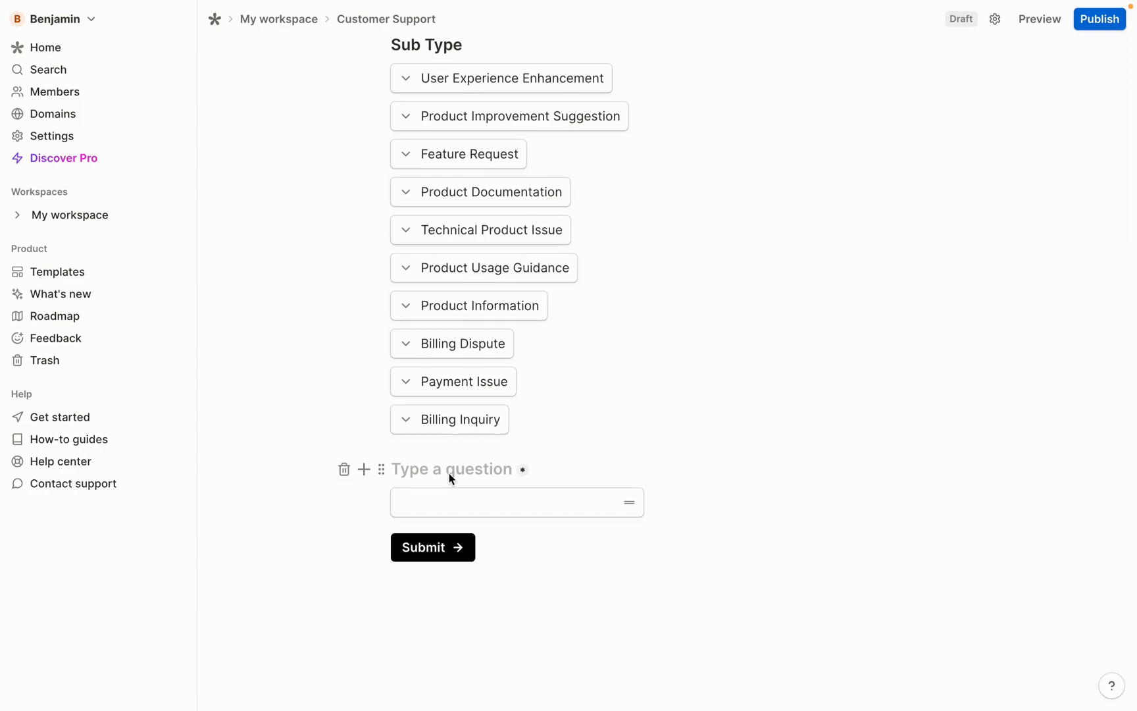
pyautogui.click(449, 472)
pyautogui.write('Subject')
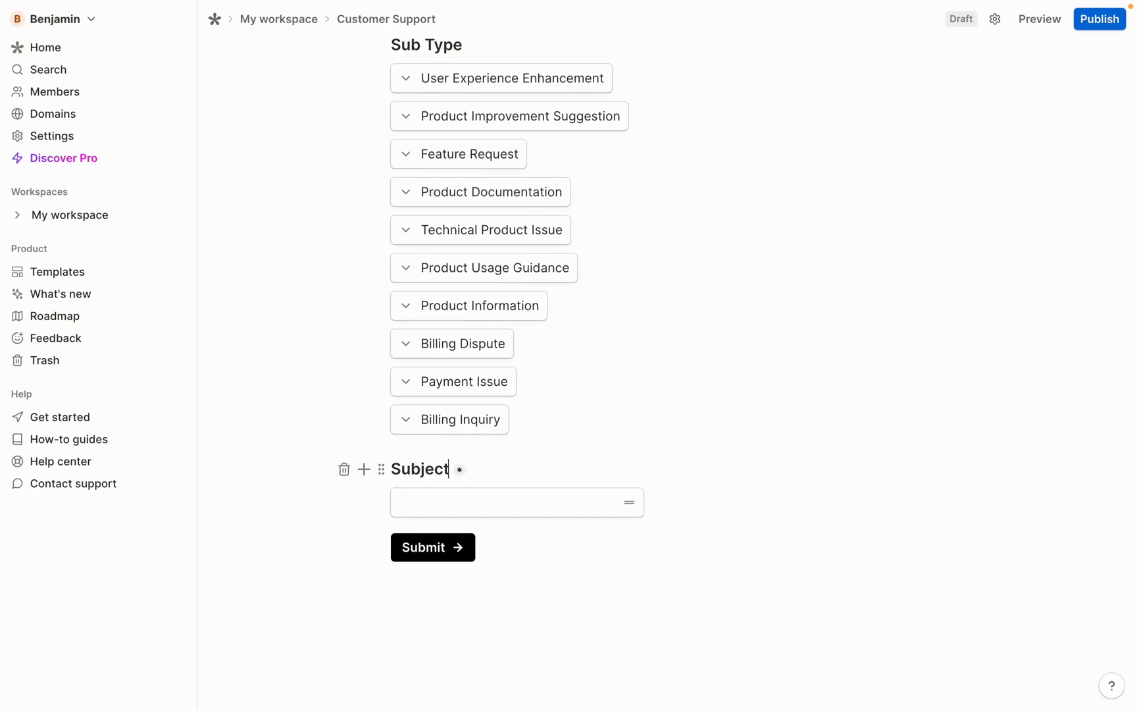
pyautogui.click(363, 503)
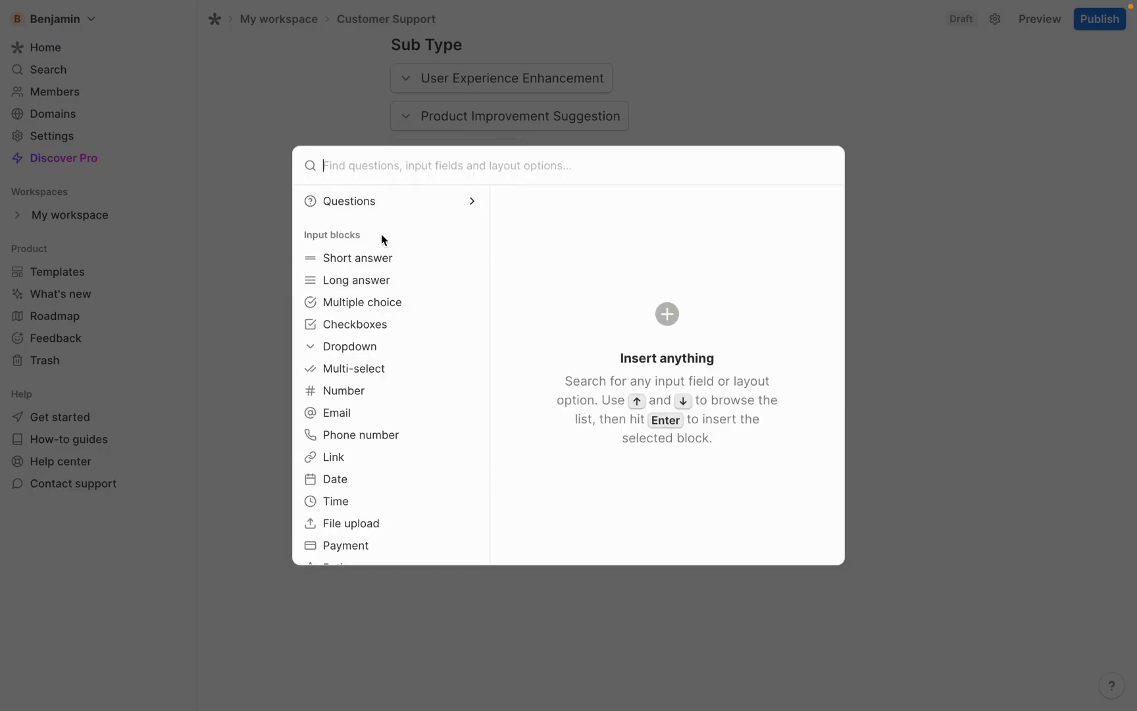
# Insert a long-answer question titled 'Please provide a detailed explanation of your support inquiry'
pyautogui.click(381, 204)
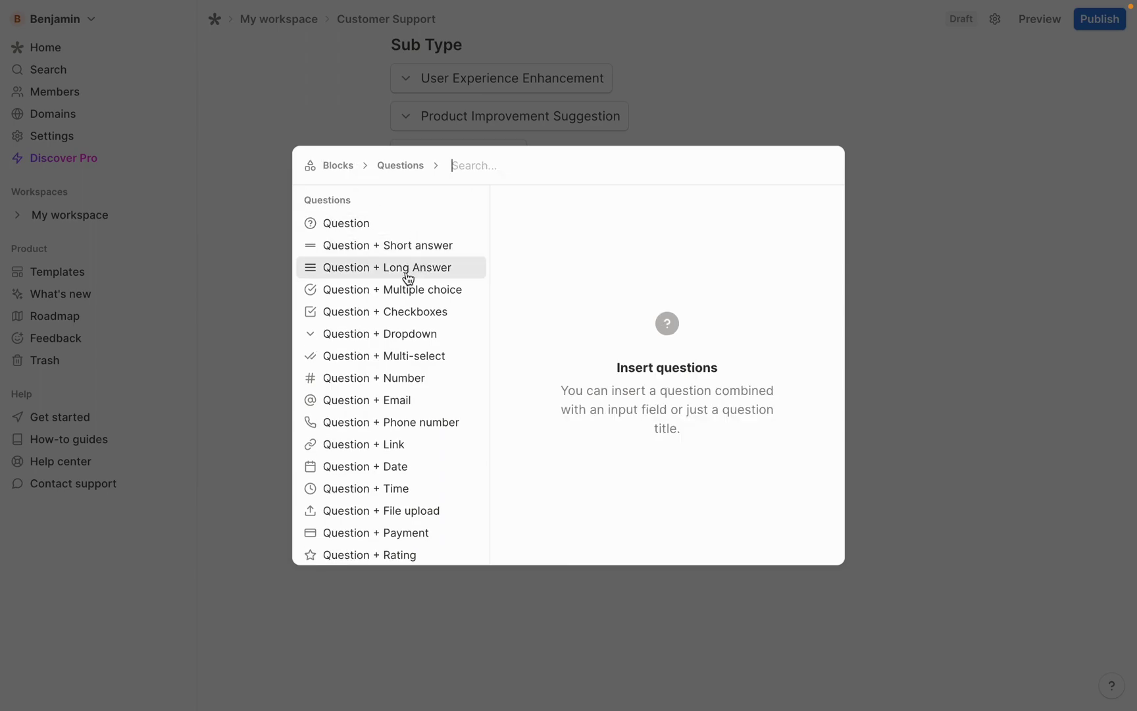
pyautogui.click(408, 277)
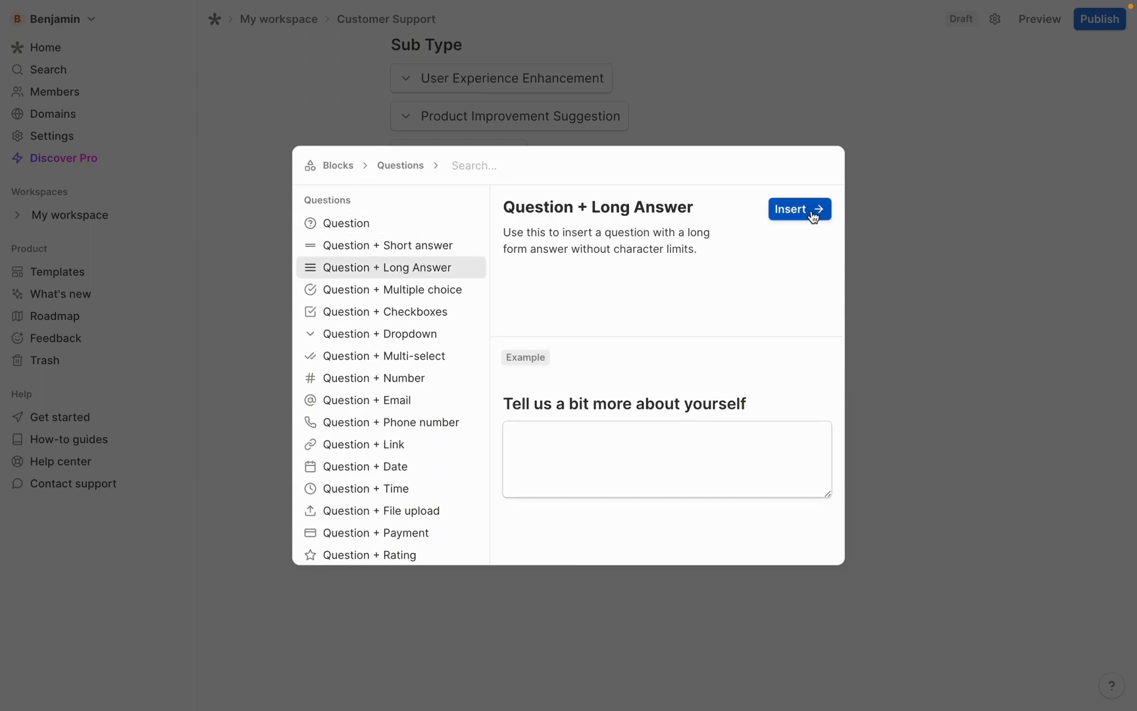
pyautogui.click(813, 212)
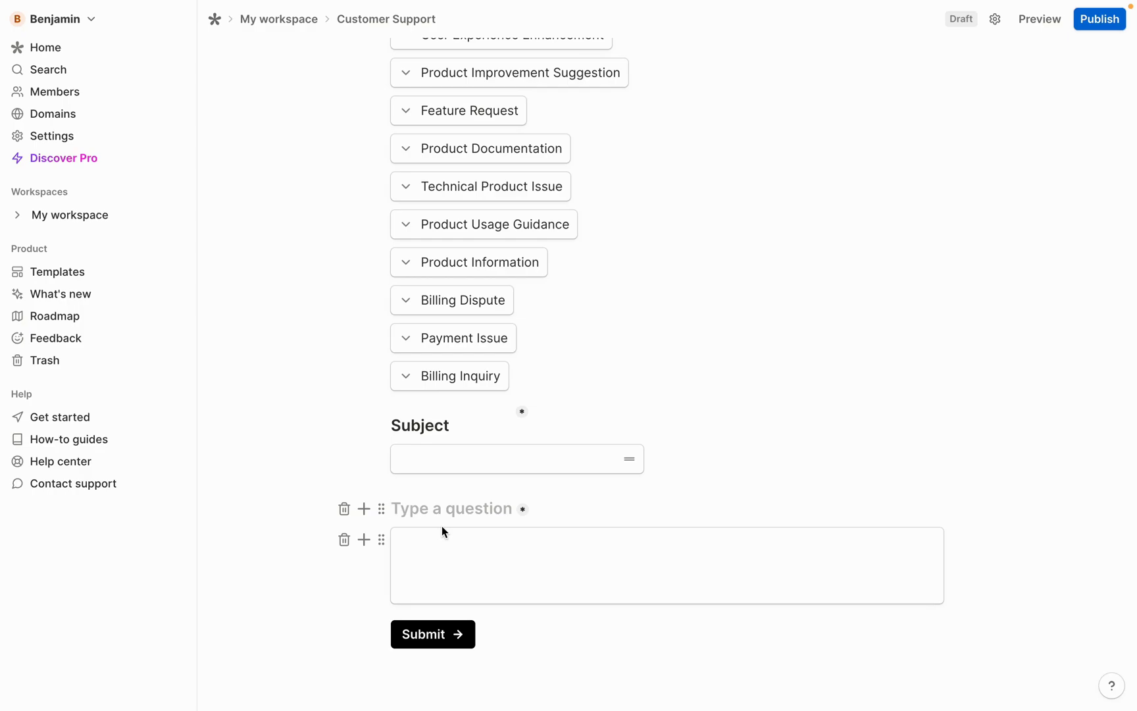
pyautogui.write('Please ')
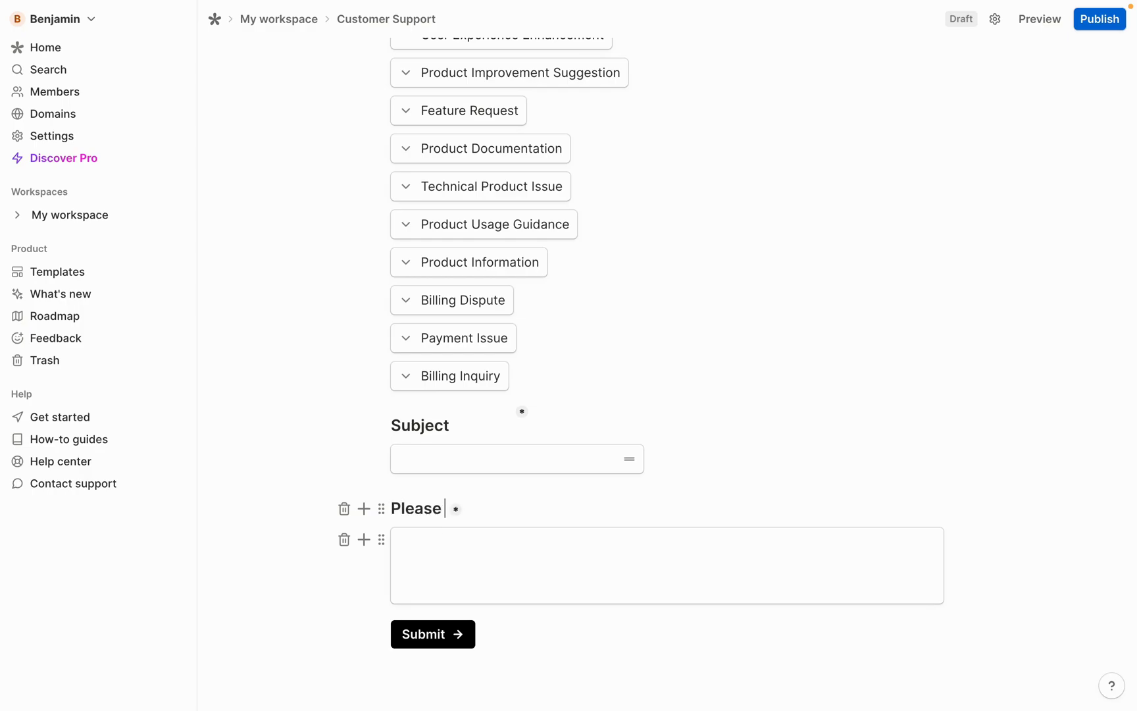
pyautogui.write('provide a detailed explanation of your support inquiry')
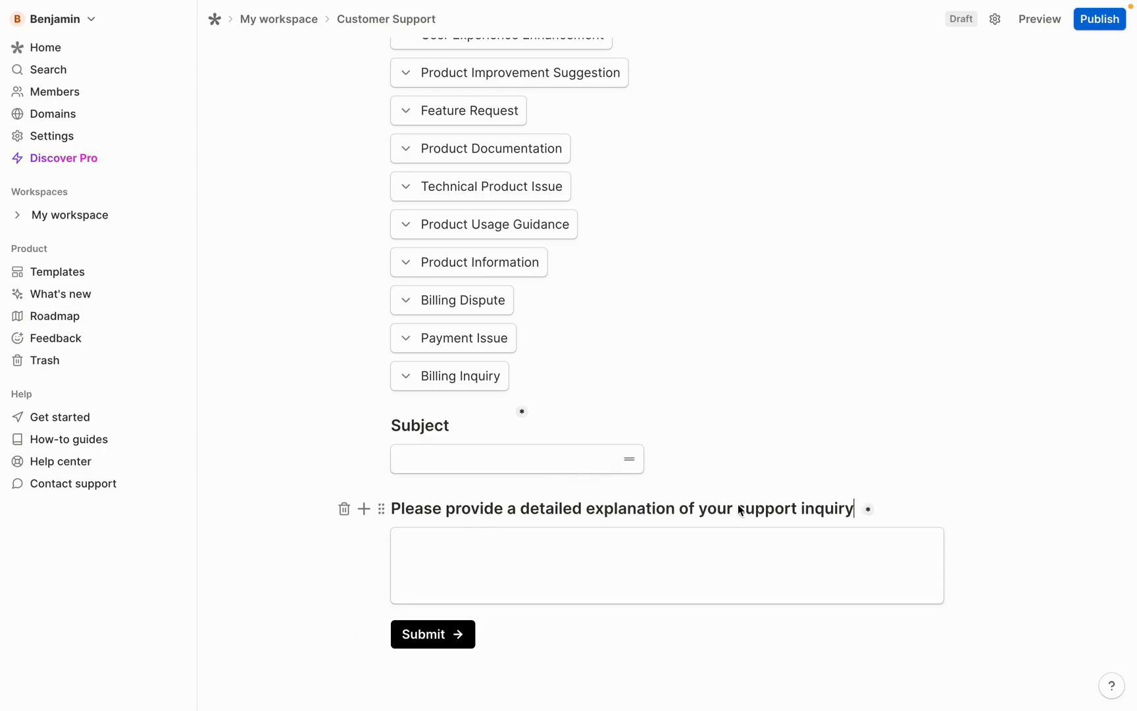
pyautogui.scroll(-1, 822, 512)
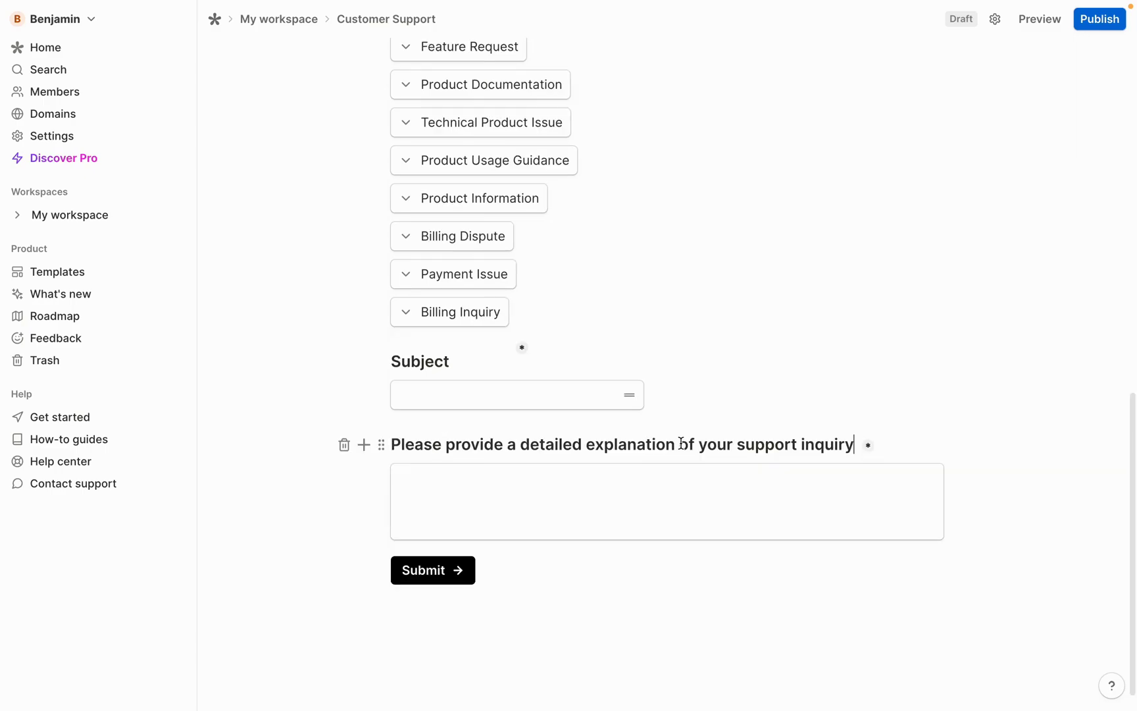
pyautogui.click(1041, 25)
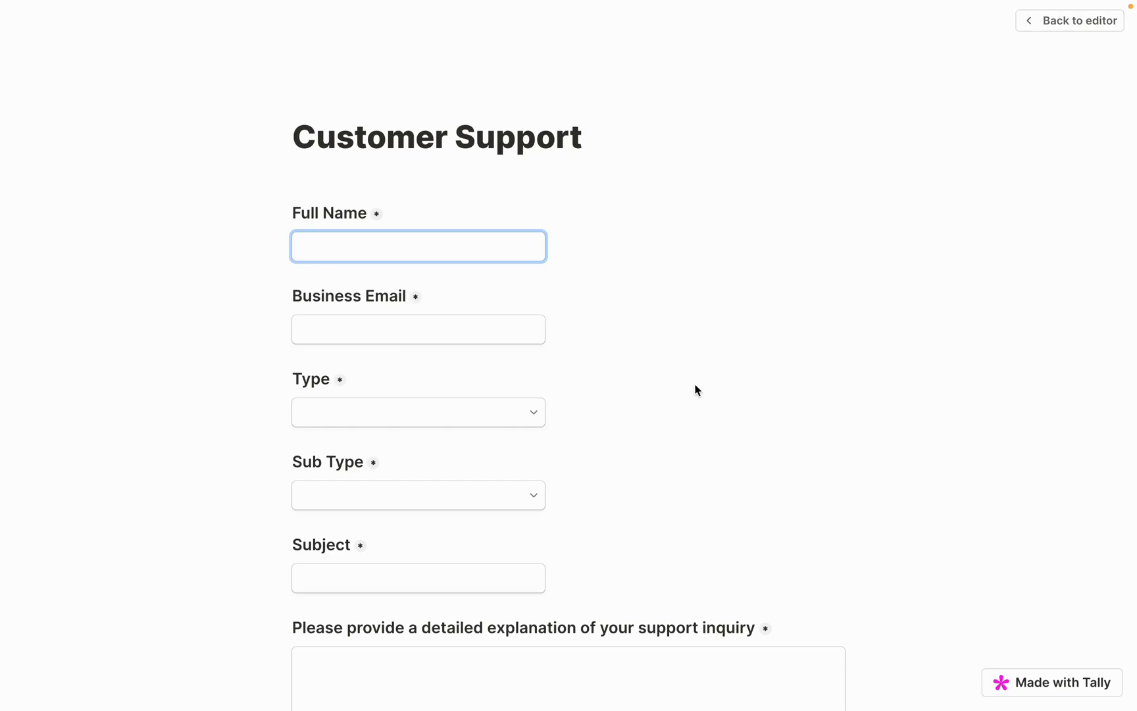
pyautogui.scroll(-1, 560, 353)
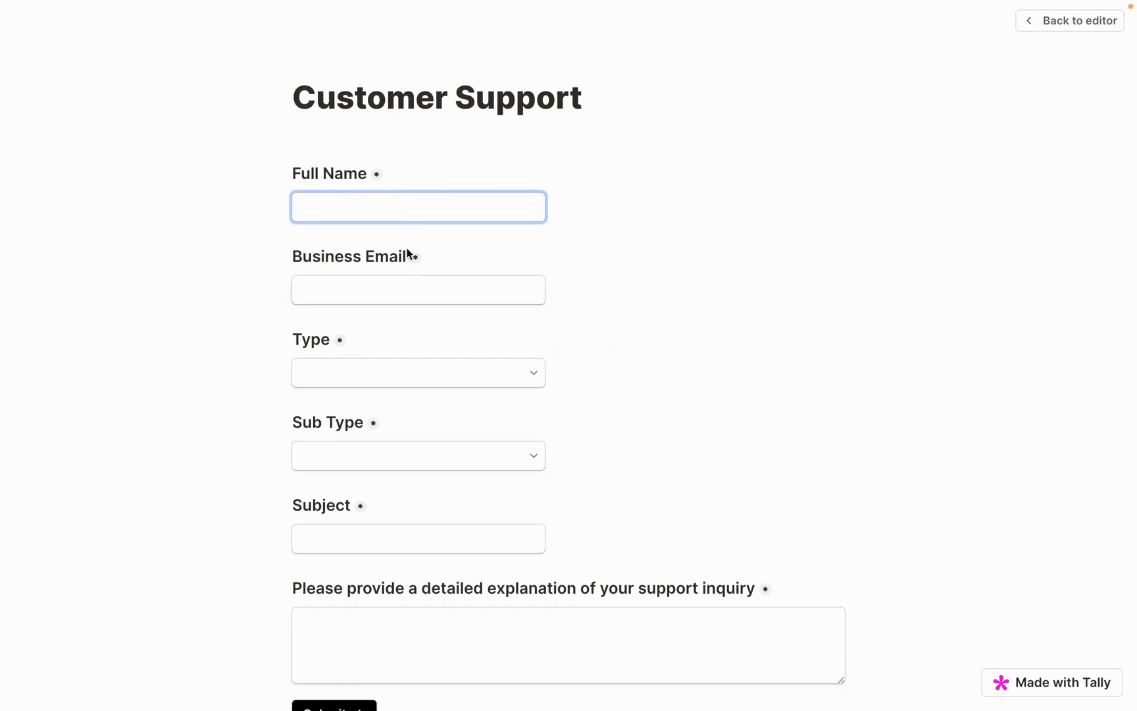
pyautogui.scroll(-1, 371, 259)
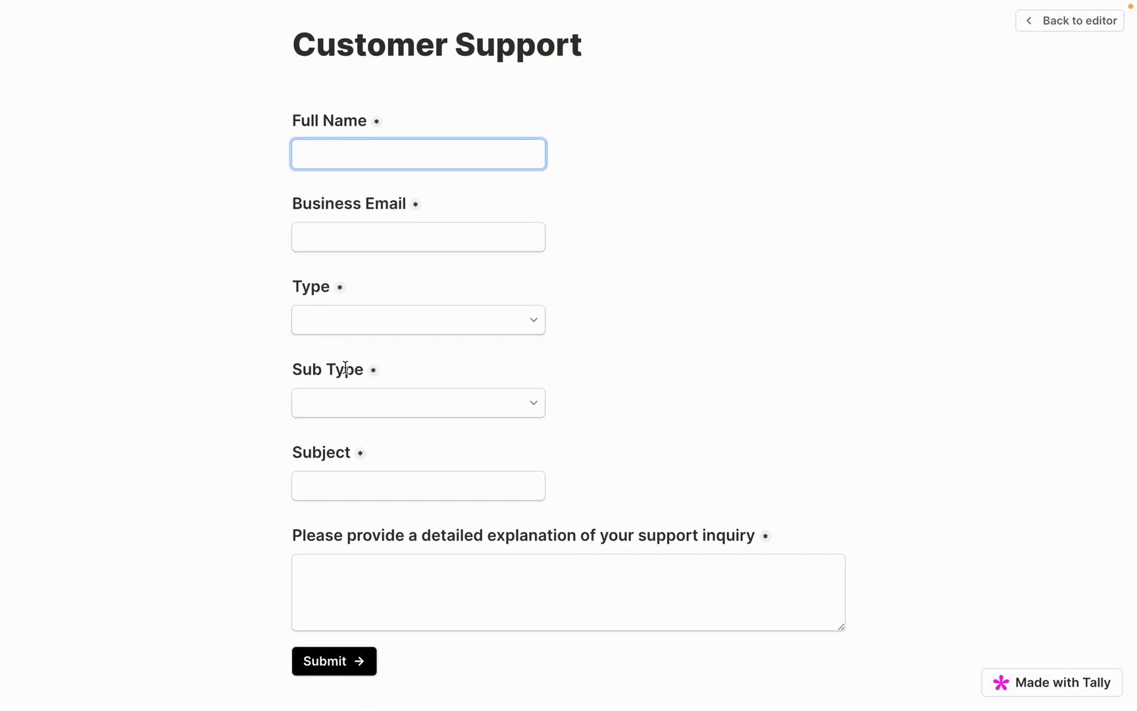
pyautogui.scroll(-1, 336, 452)
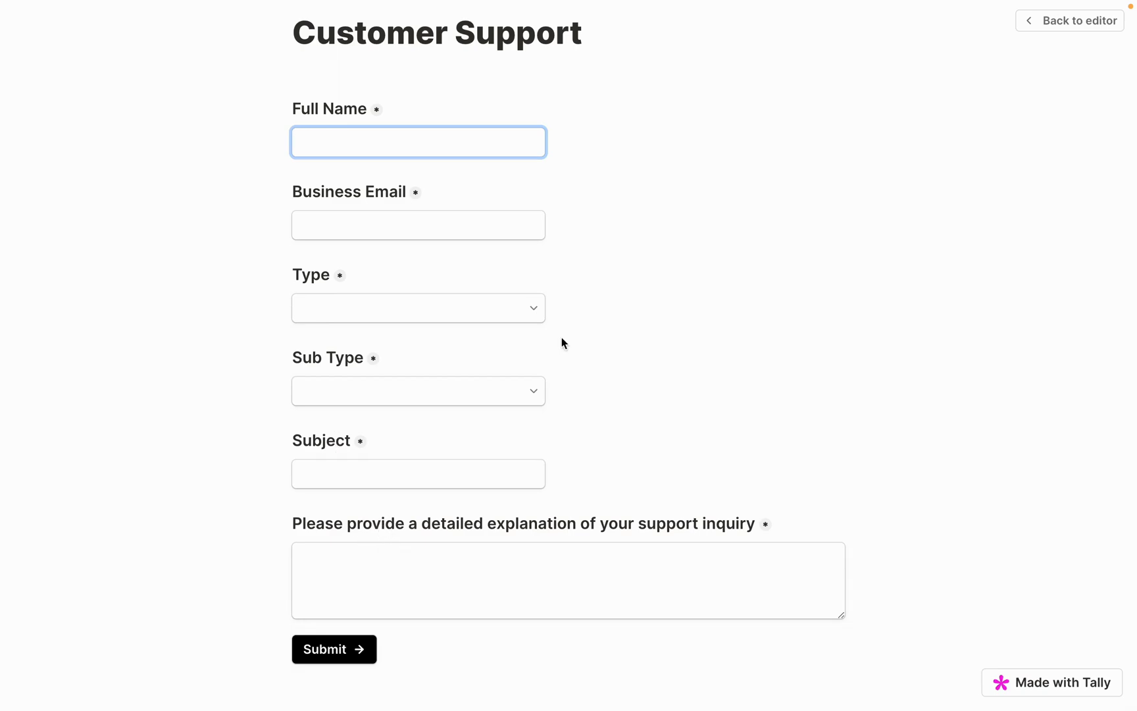
pyautogui.click(504, 308)
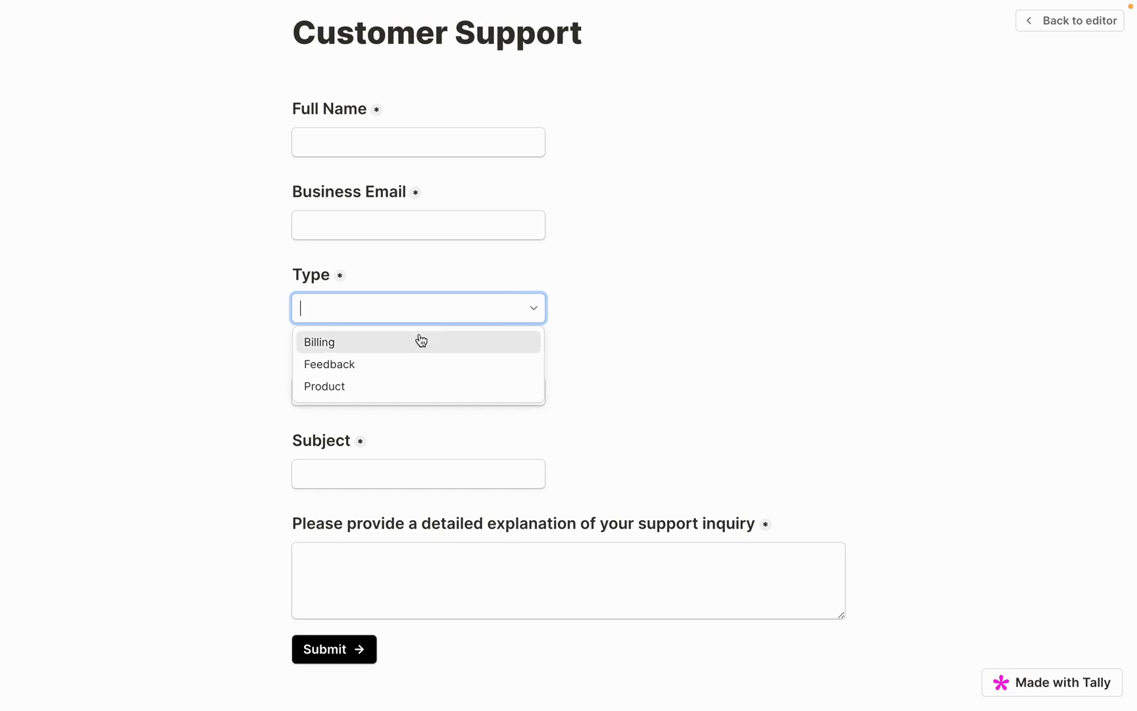
pyautogui.click(406, 343)
pyautogui.click(386, 392)
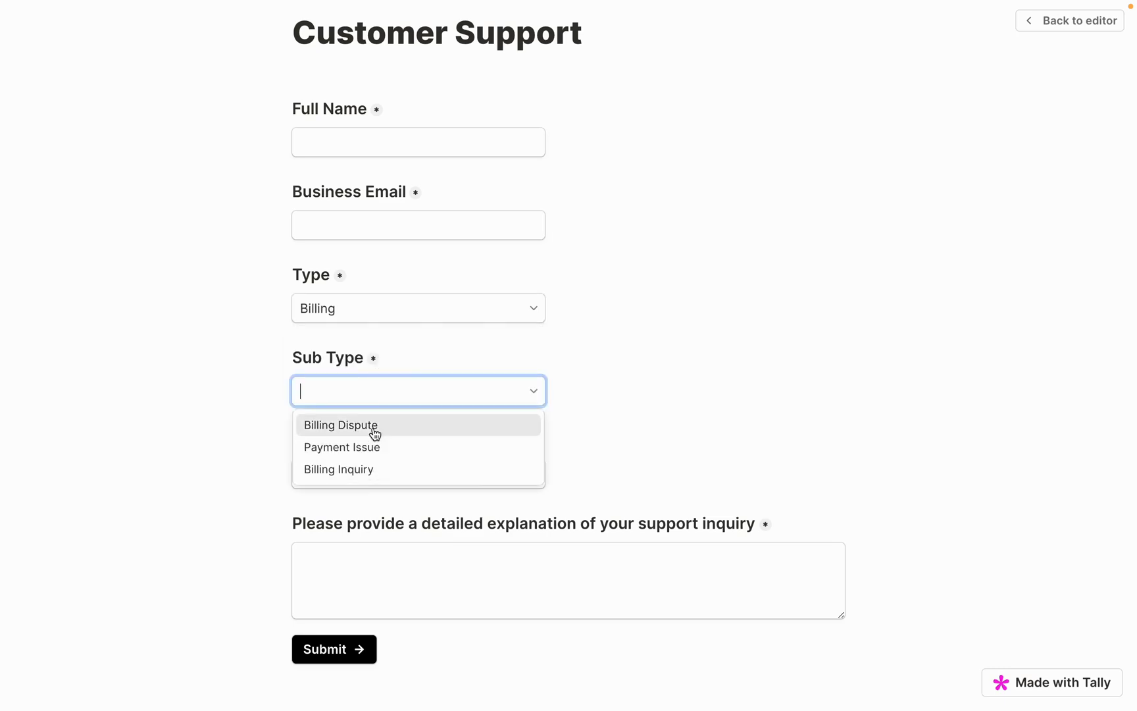
pyautogui.click(393, 314)
pyautogui.click(394, 358)
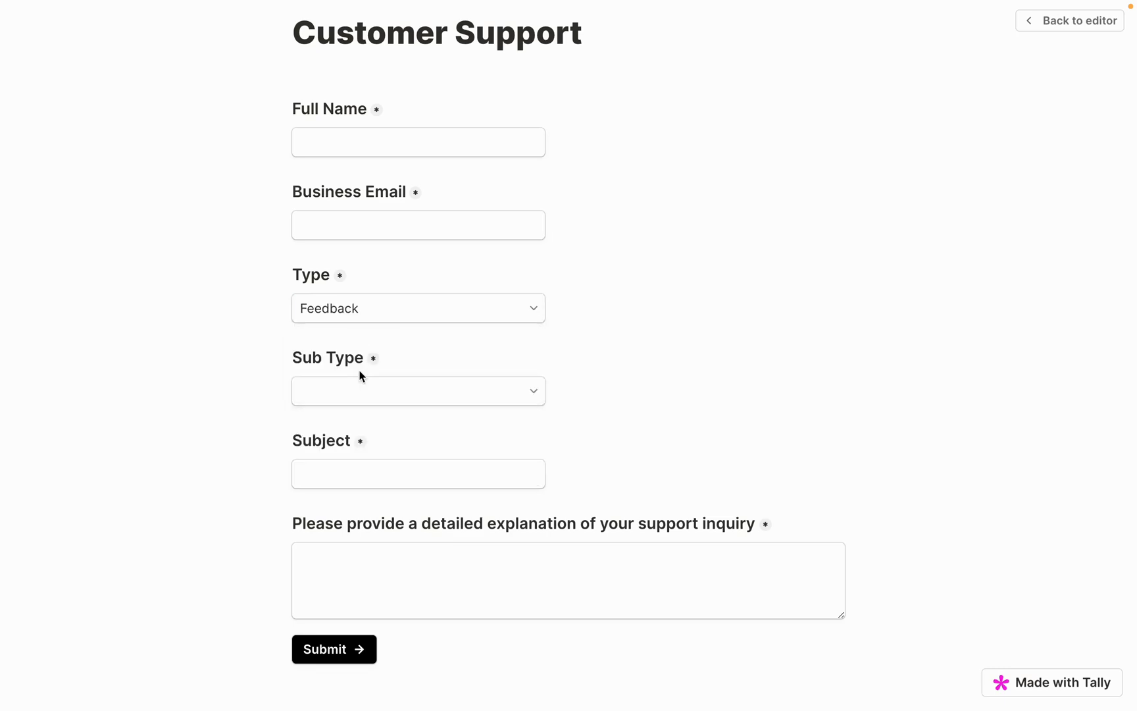
pyautogui.click(374, 395)
pyautogui.click(388, 315)
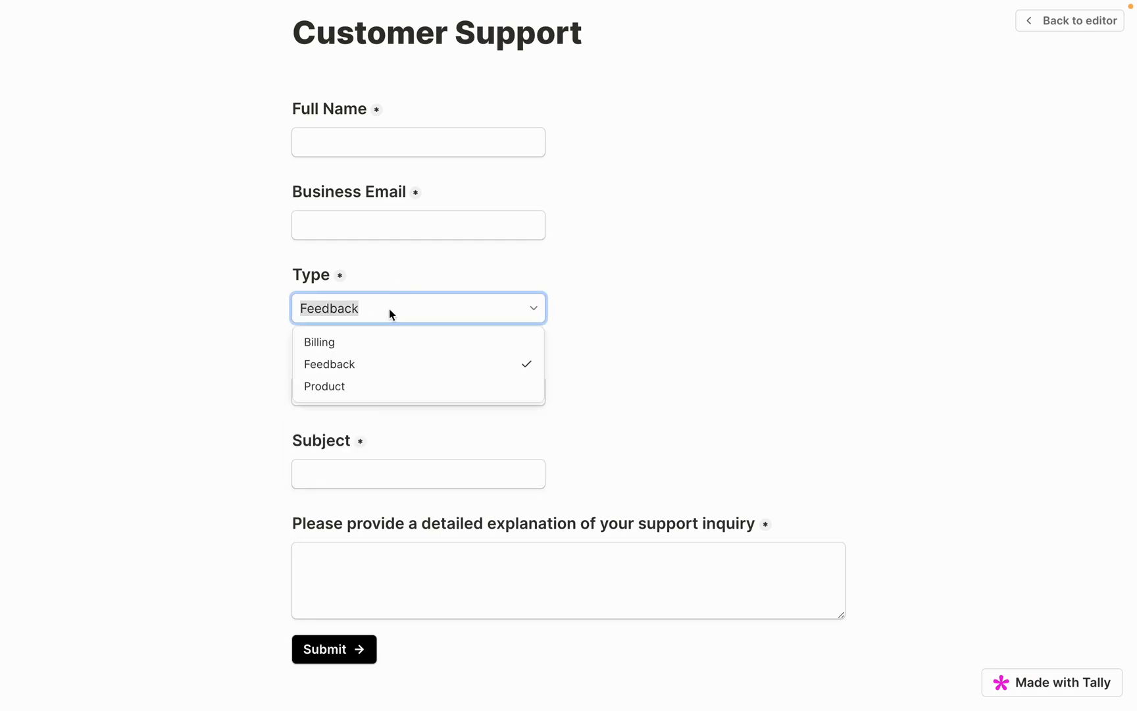
pyautogui.click(364, 388)
pyautogui.click(367, 393)
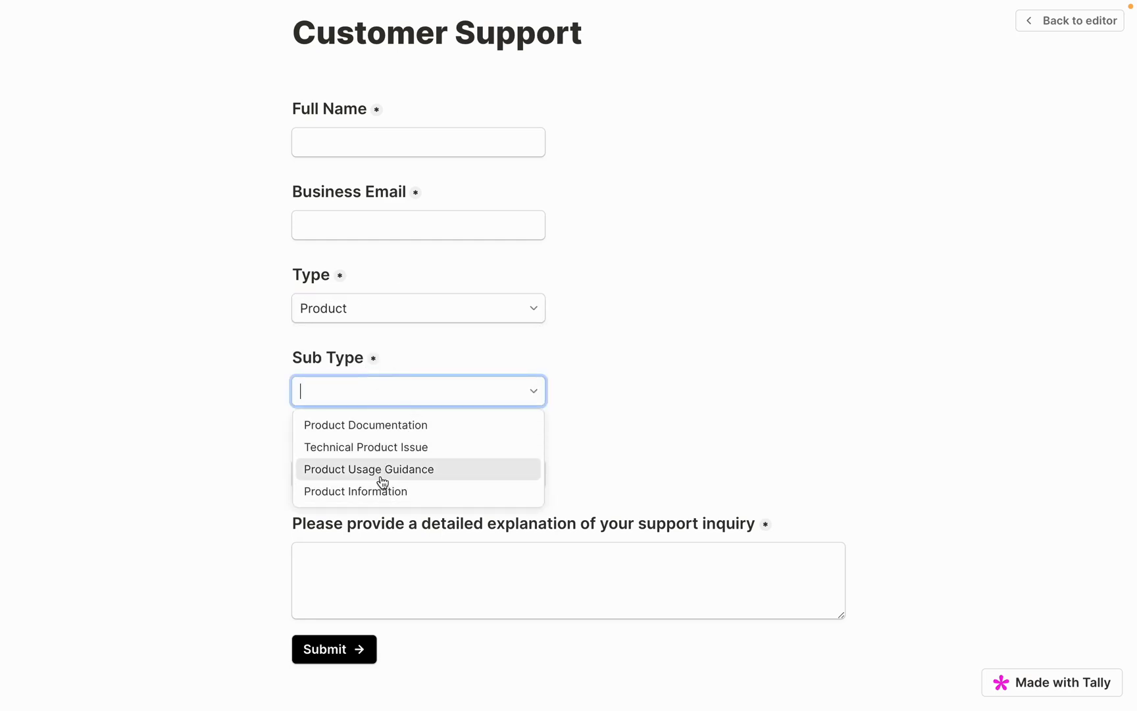
pyautogui.click(1058, 20)
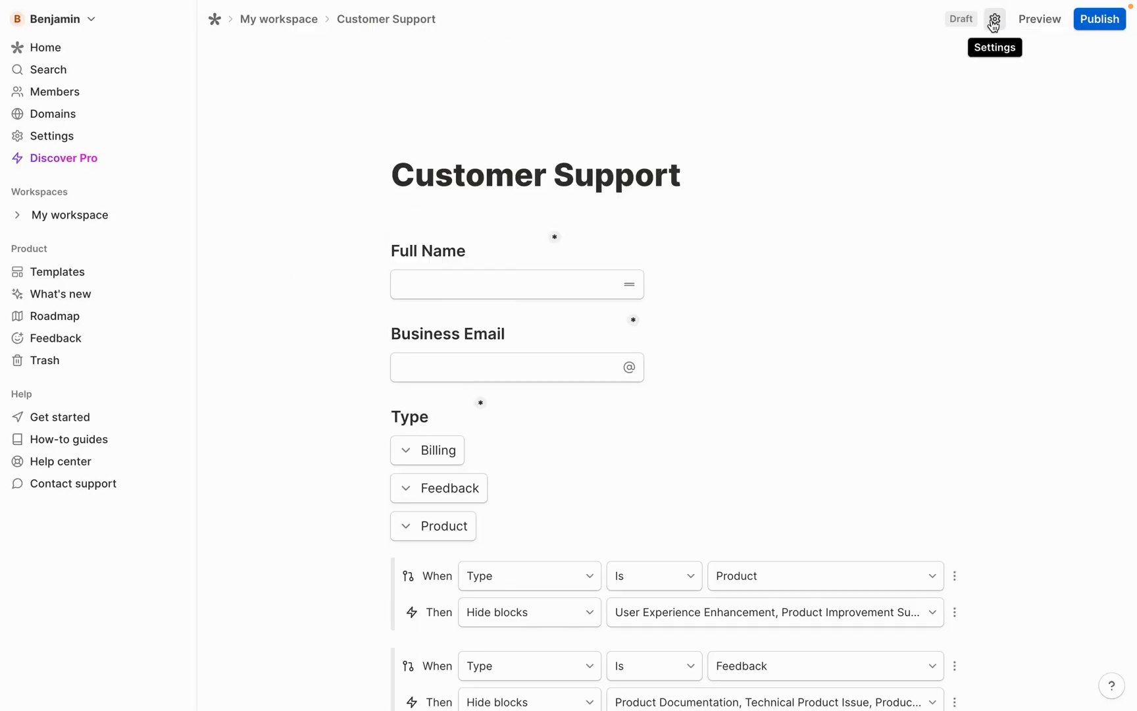
# Publish the form and start the Notion connection from its Integrations
pyautogui.click(1095, 23)
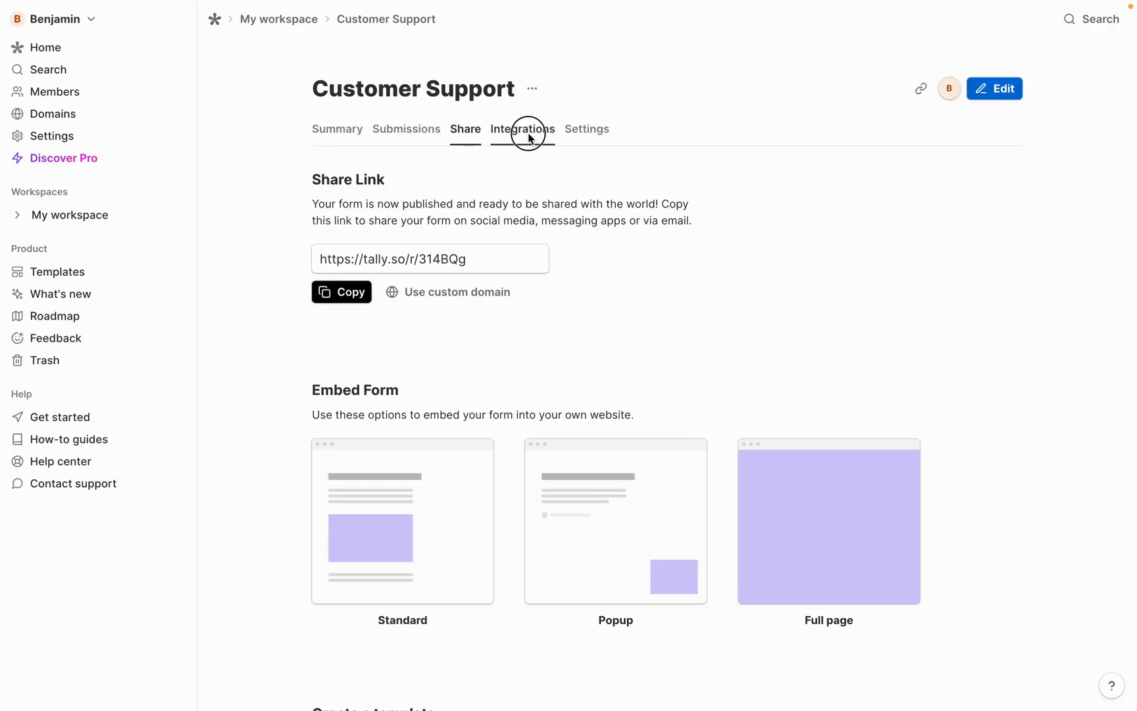
pyautogui.click(529, 133)
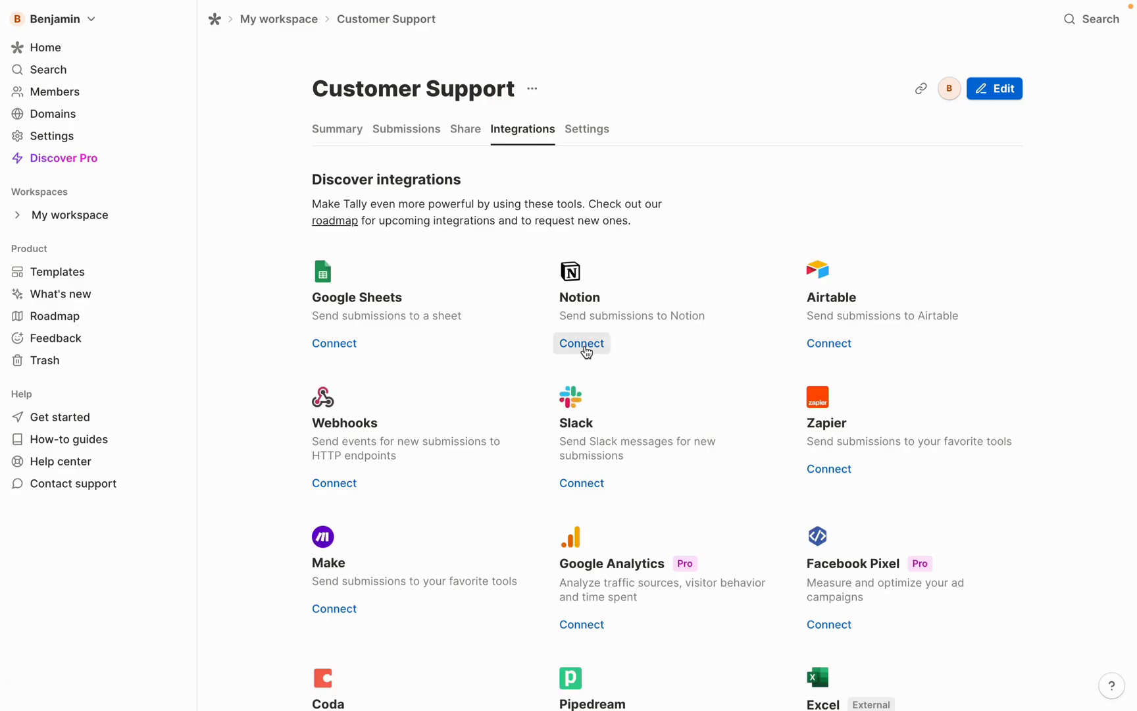
pyautogui.click(586, 348)
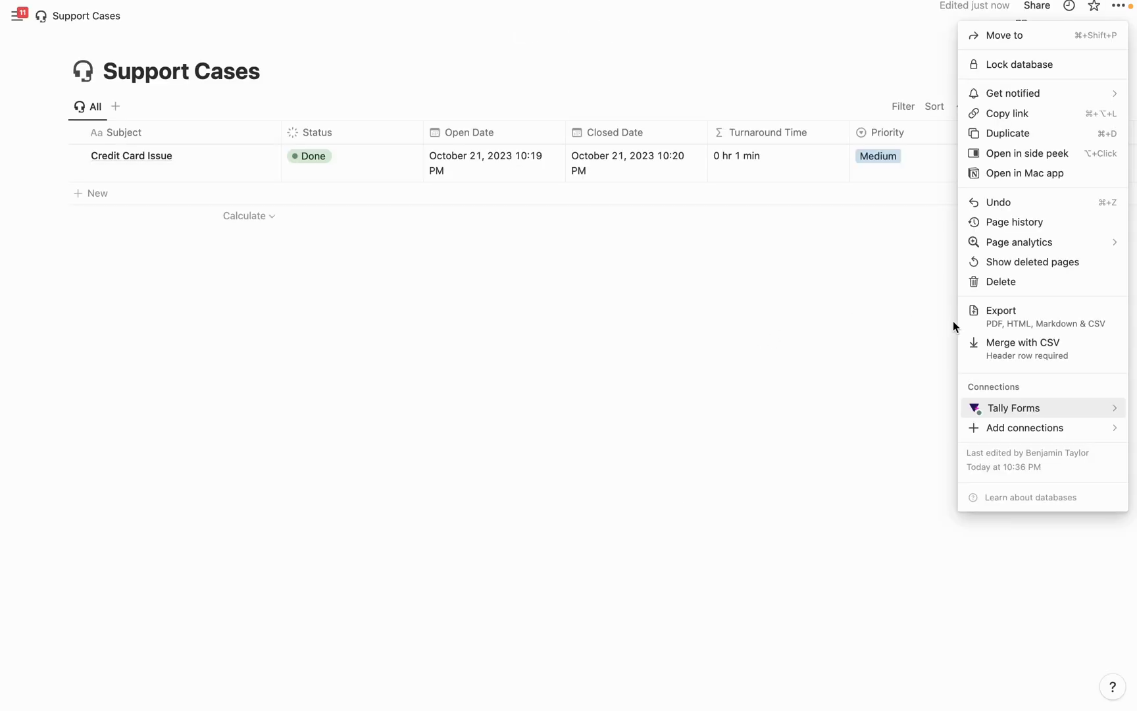
# Confirm in the Support Cases Connections menu that Tally Forms is already connected
pyautogui.click(810, 285)
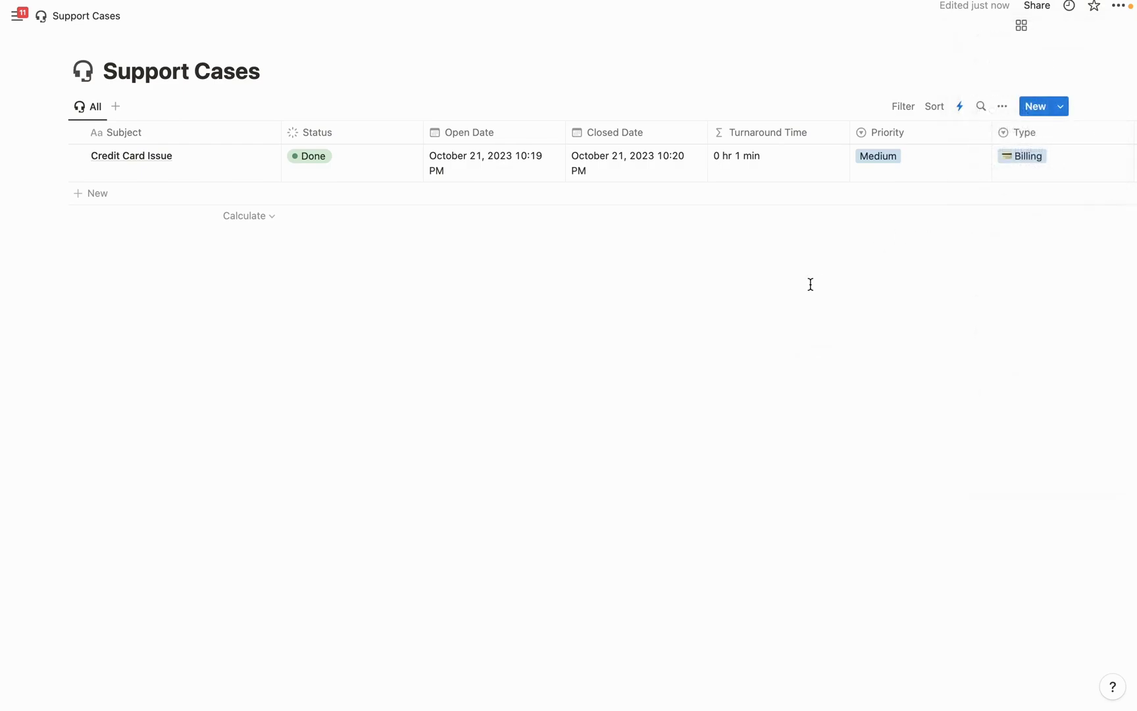
pyautogui.click(1119, 6)
pyautogui.moveTo(1016, 413)
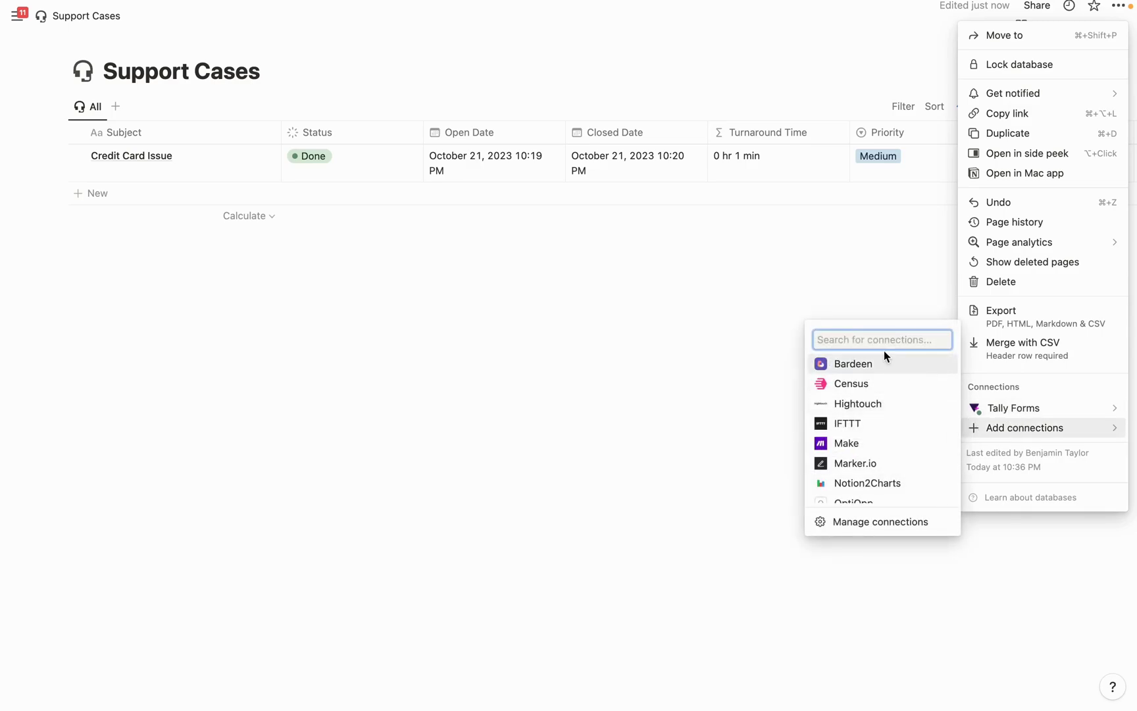
pyautogui.write('tally')
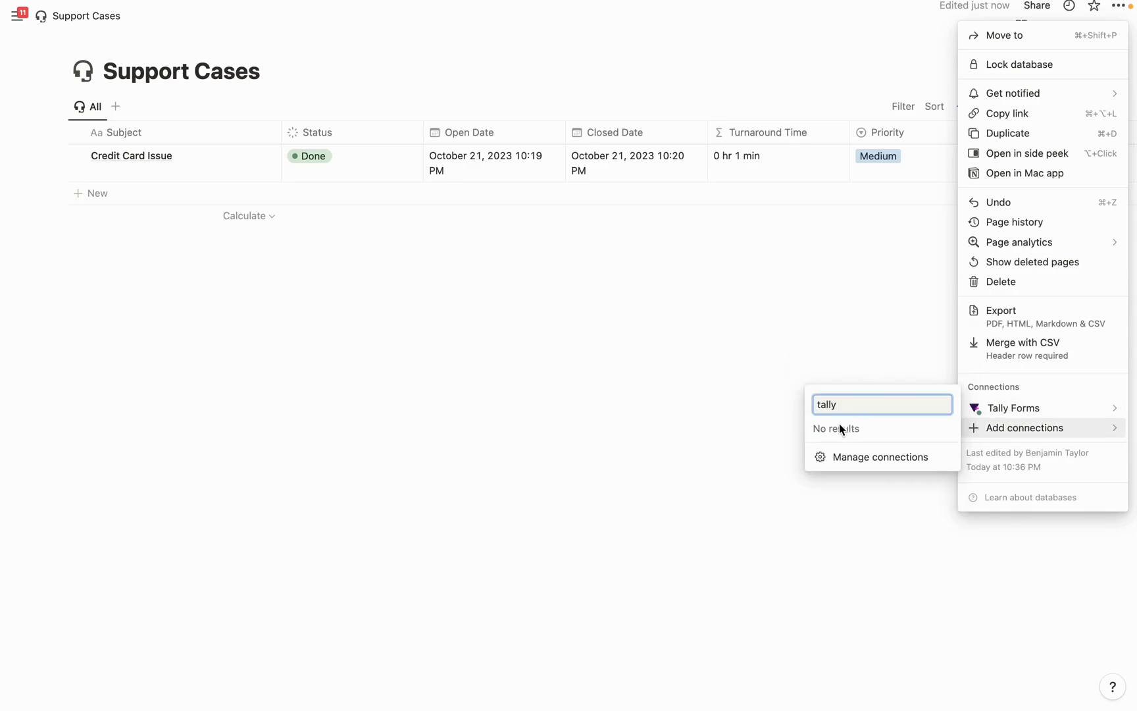
pyautogui.moveTo(842, 403); pyautogui.dragTo(817, 403)
pyautogui.press('BackSpace')
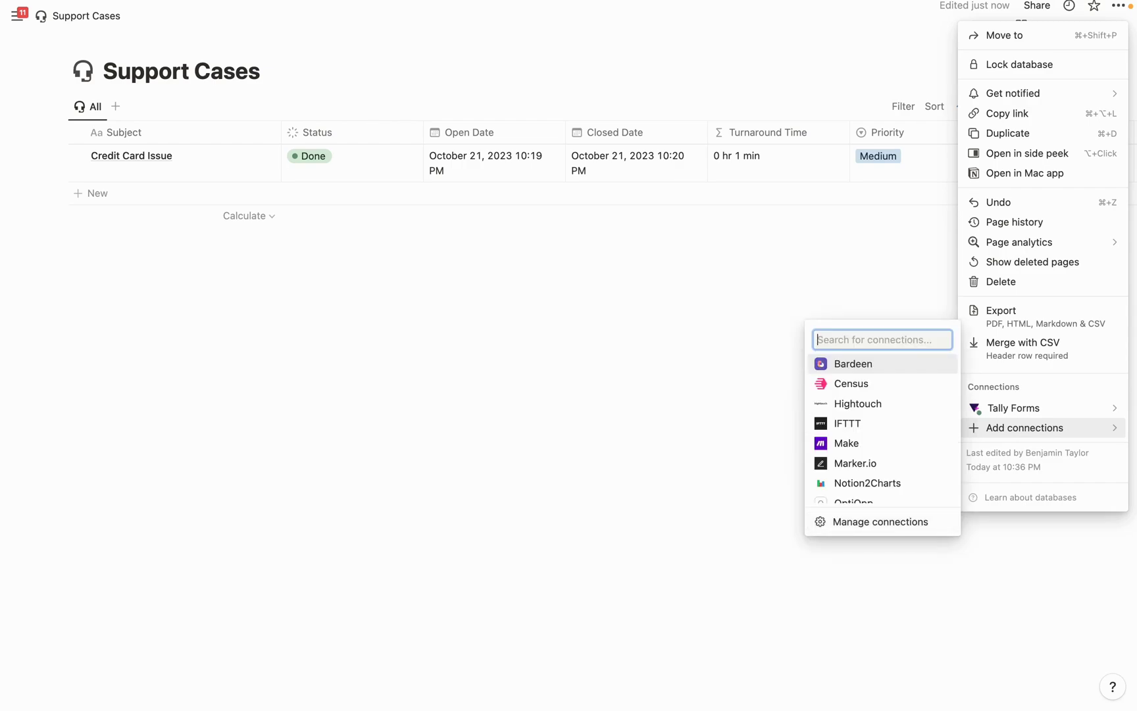
pyautogui.press('Escape')
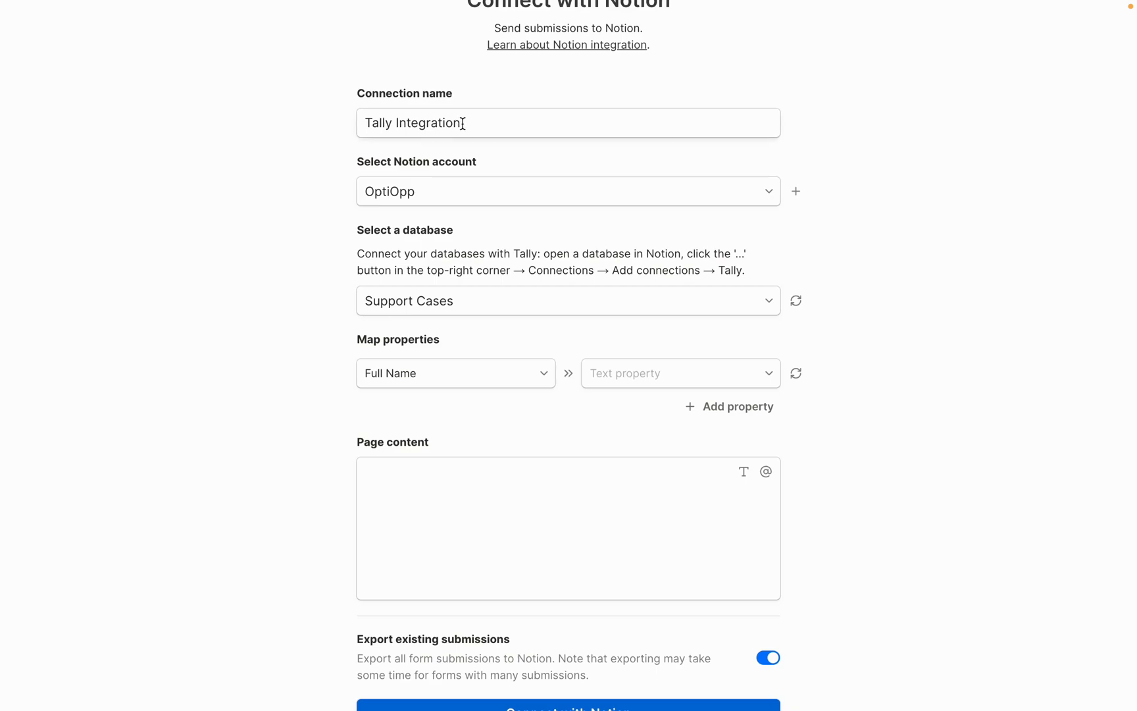
# Map the Full Name form field to the Full Name Notion property
pyautogui.scroll(1, 441, 216)
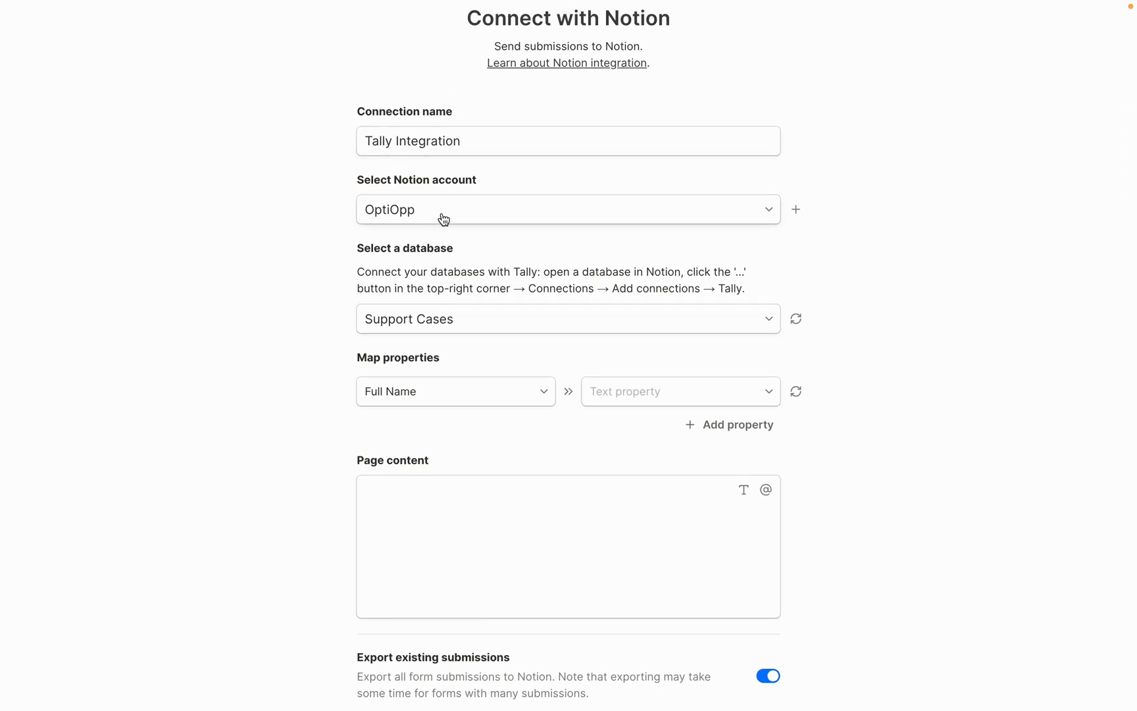
pyautogui.scroll(-1, 461, 362)
pyautogui.click(485, 370)
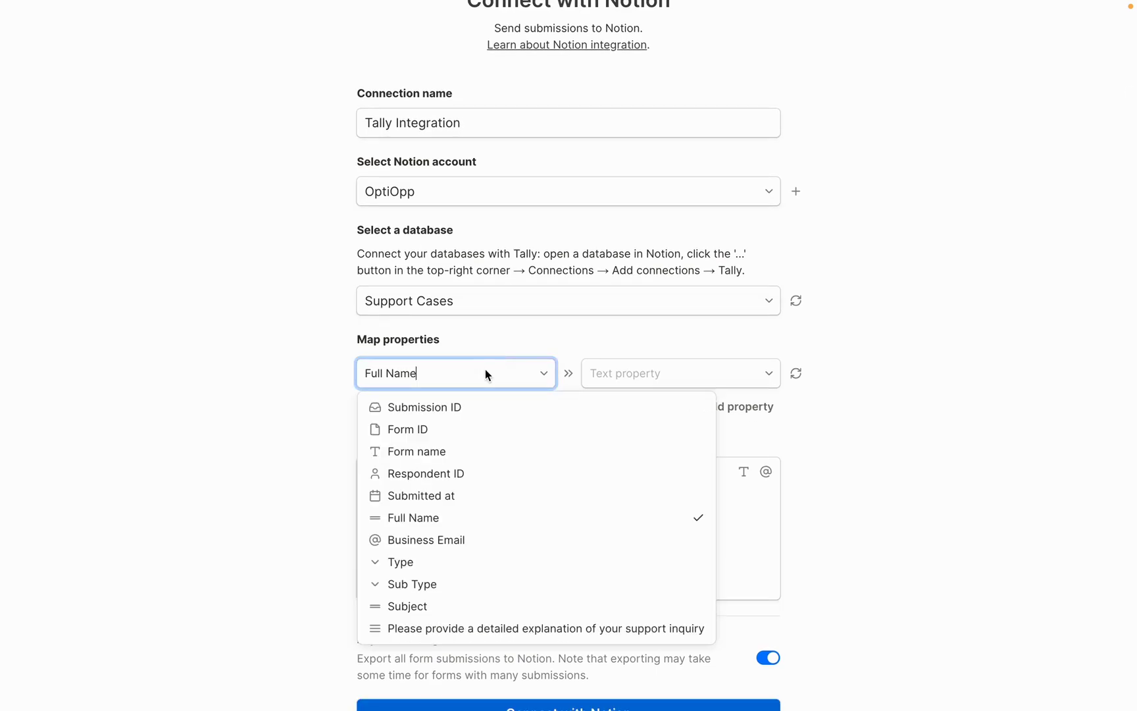
pyautogui.click(439, 520)
pyautogui.click(655, 379)
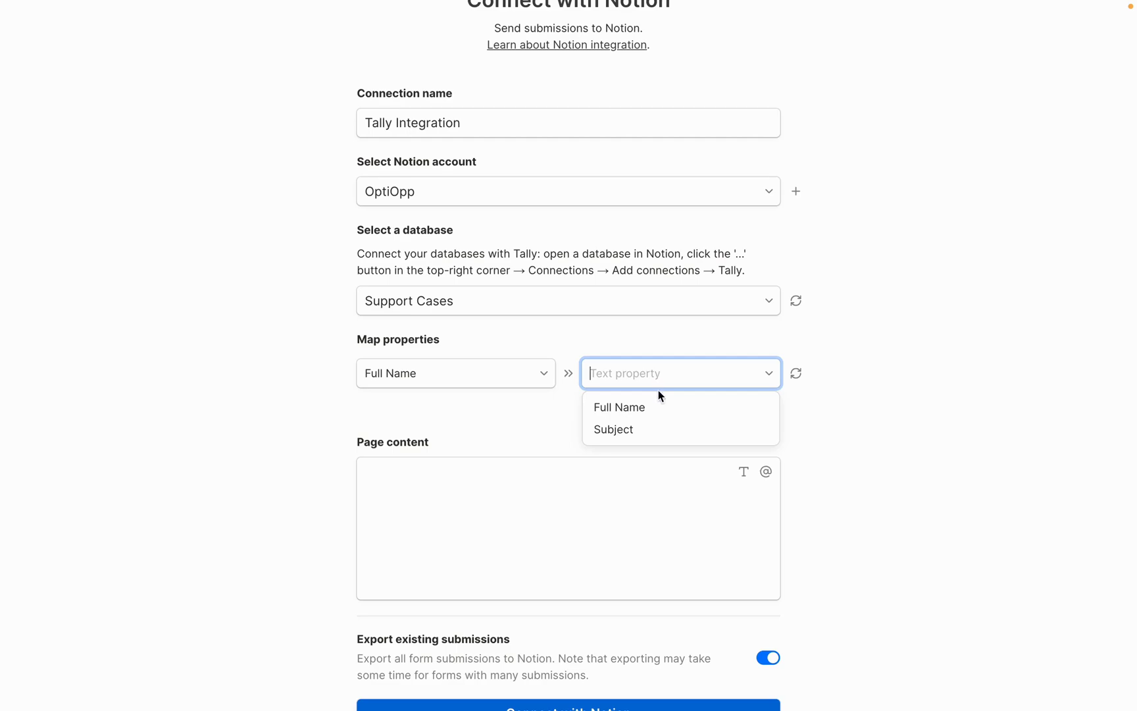
pyautogui.click(629, 408)
# Add a mapping row sending Subject to the Subject property
pyautogui.click(726, 404)
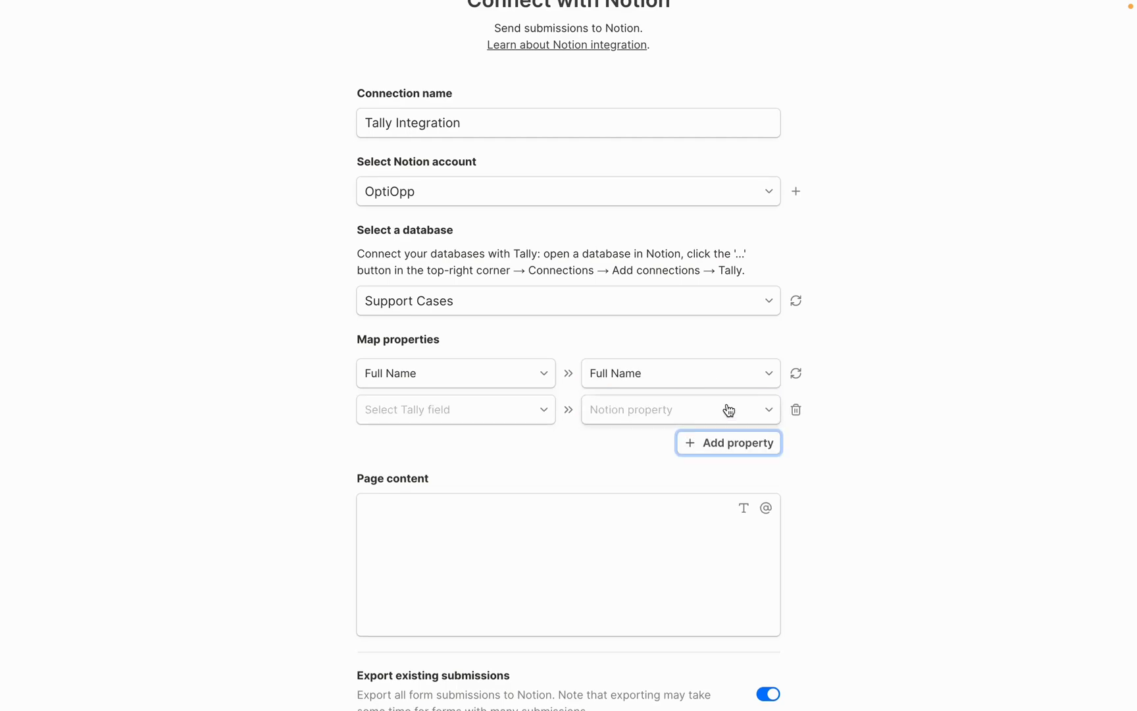
pyautogui.click(439, 413)
pyautogui.scroll(-1, 447, 583)
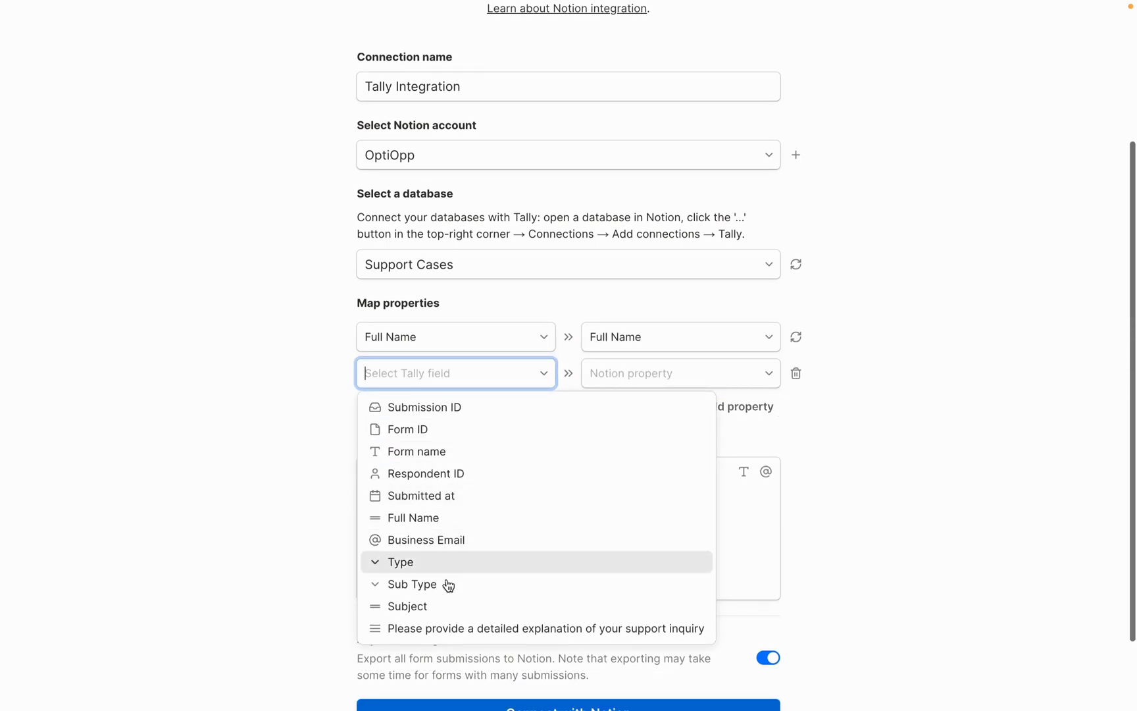
pyautogui.click(420, 606)
pyautogui.click(642, 372)
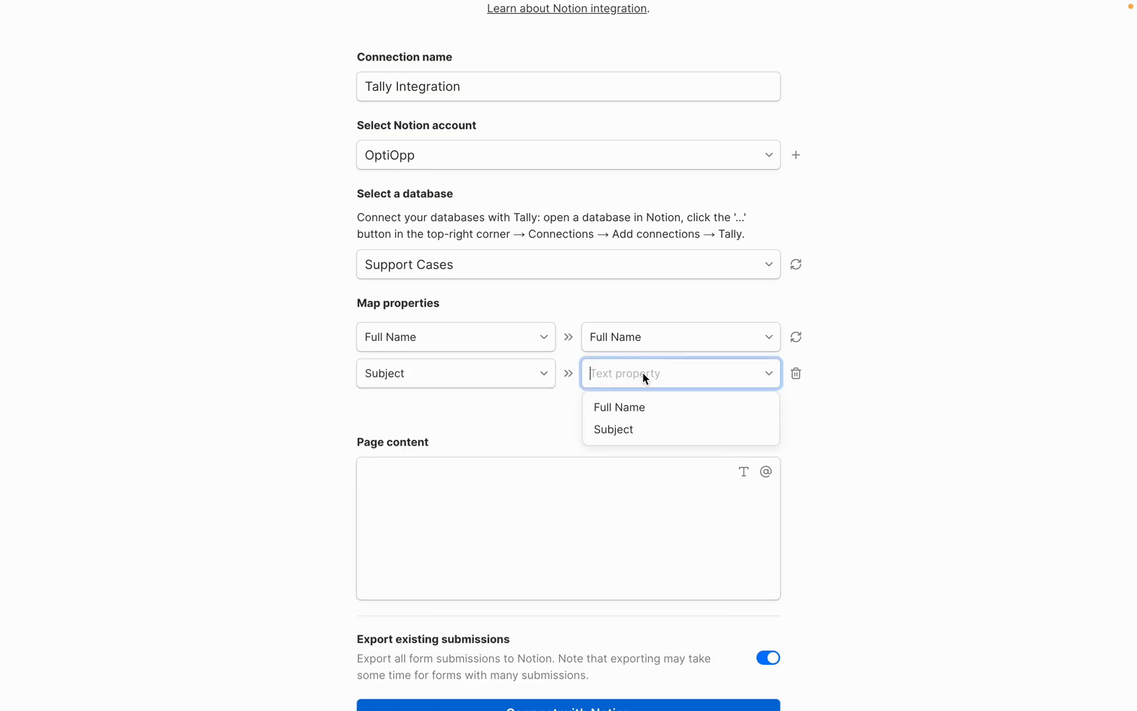
pyautogui.click(631, 429)
# Add a mapping row sending Business Email to the Email property
pyautogui.click(726, 407)
pyautogui.scroll(-1, 490, 556)
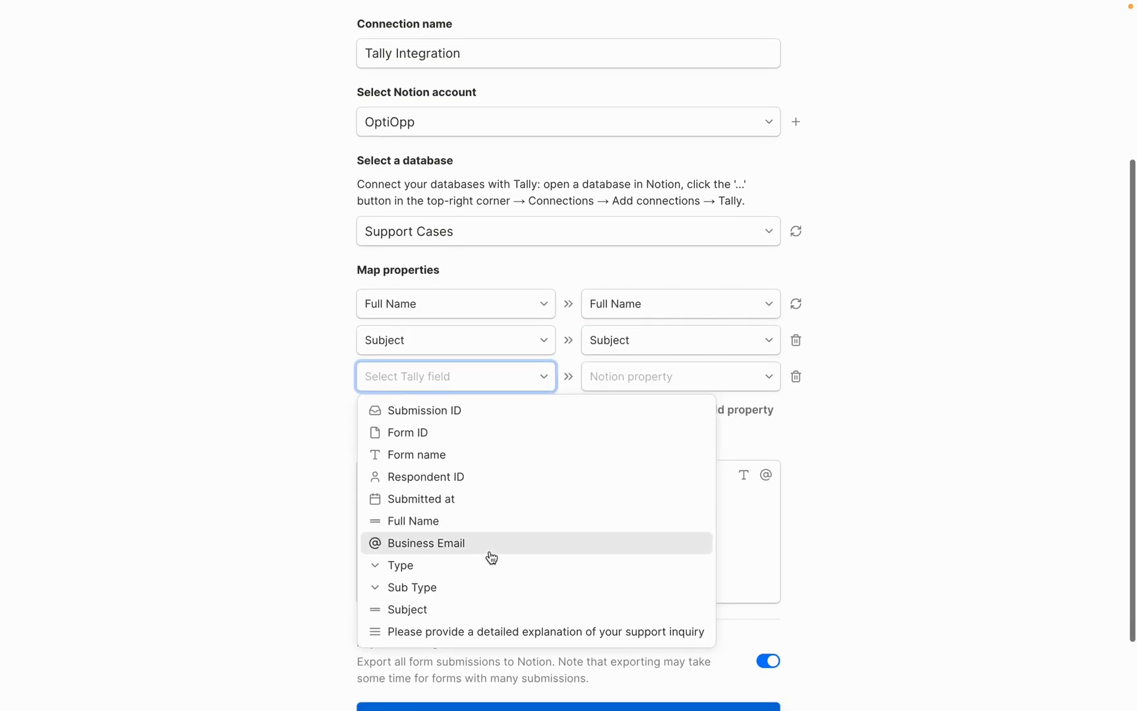
pyautogui.click(434, 542)
pyautogui.click(645, 375)
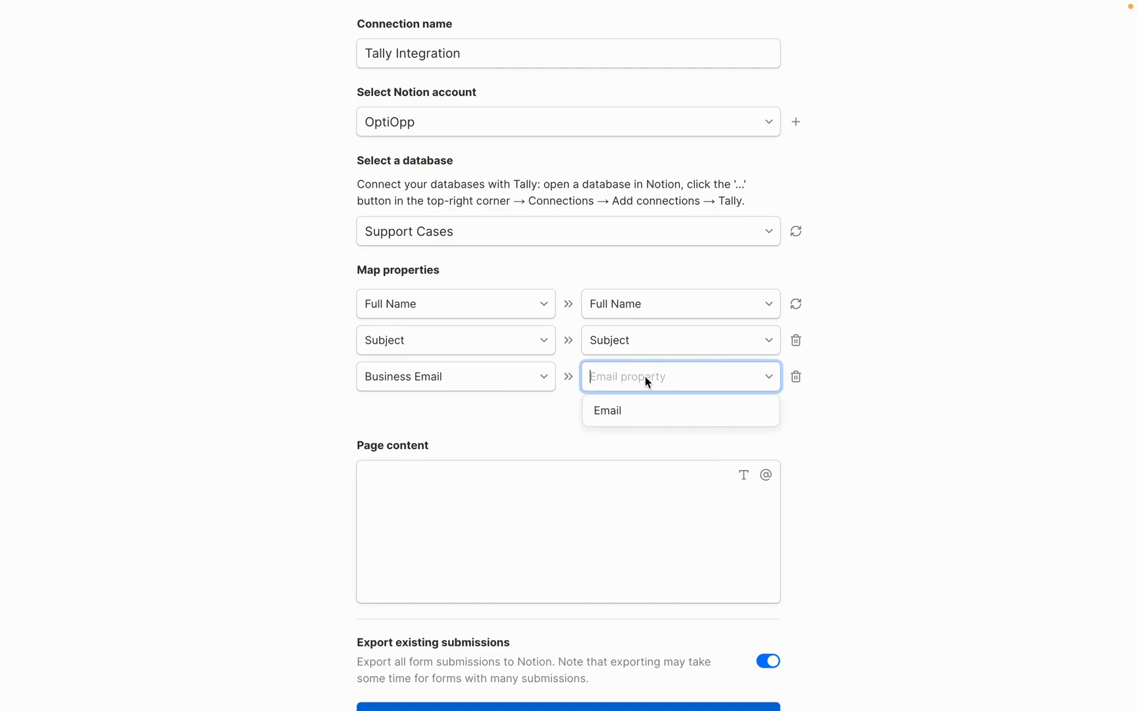
pyautogui.click(625, 412)
# Add rows mapping Type and Sub Type to the Type and Sub Type properties
pyautogui.click(731, 406)
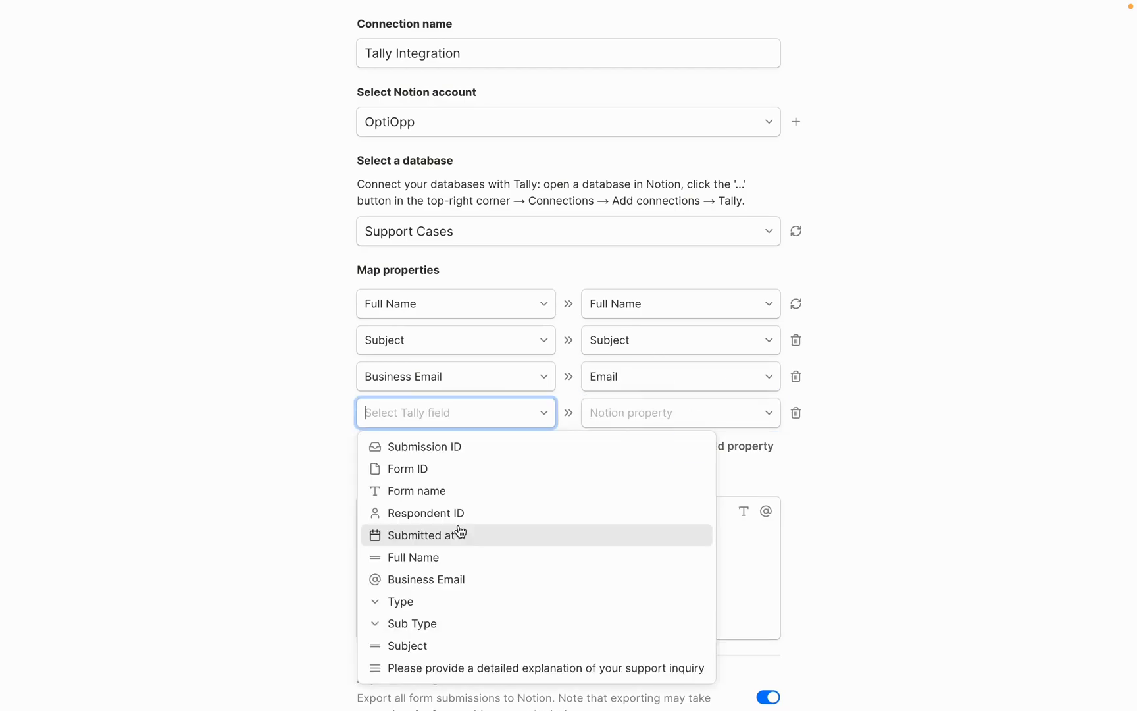
pyautogui.scroll(-2, 460, 533)
pyautogui.click(430, 535)
pyautogui.click(660, 360)
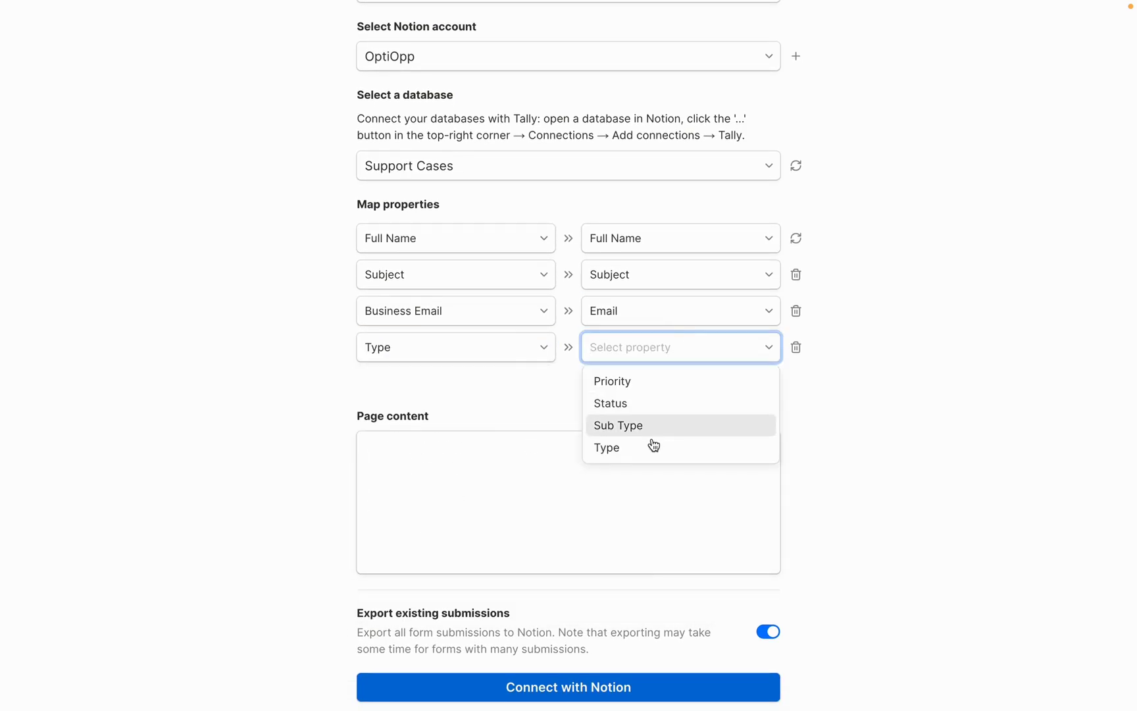
pyautogui.click(624, 454)
pyautogui.click(731, 377)
pyautogui.click(427, 592)
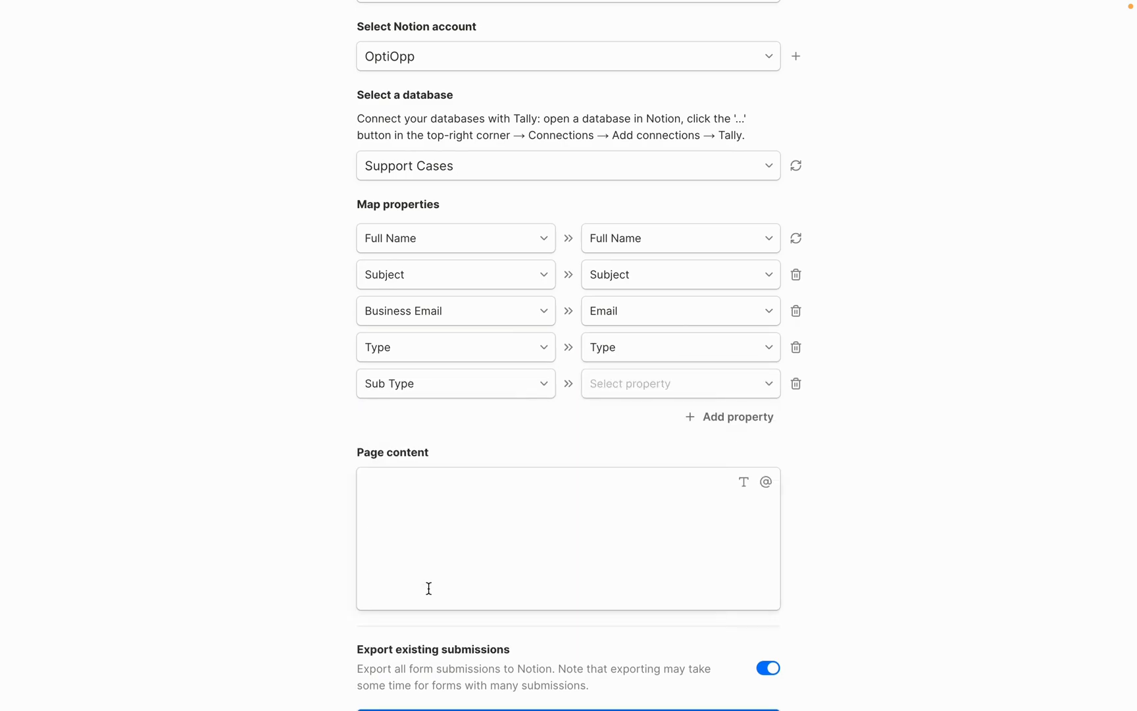
pyautogui.click(675, 379)
pyautogui.click(630, 464)
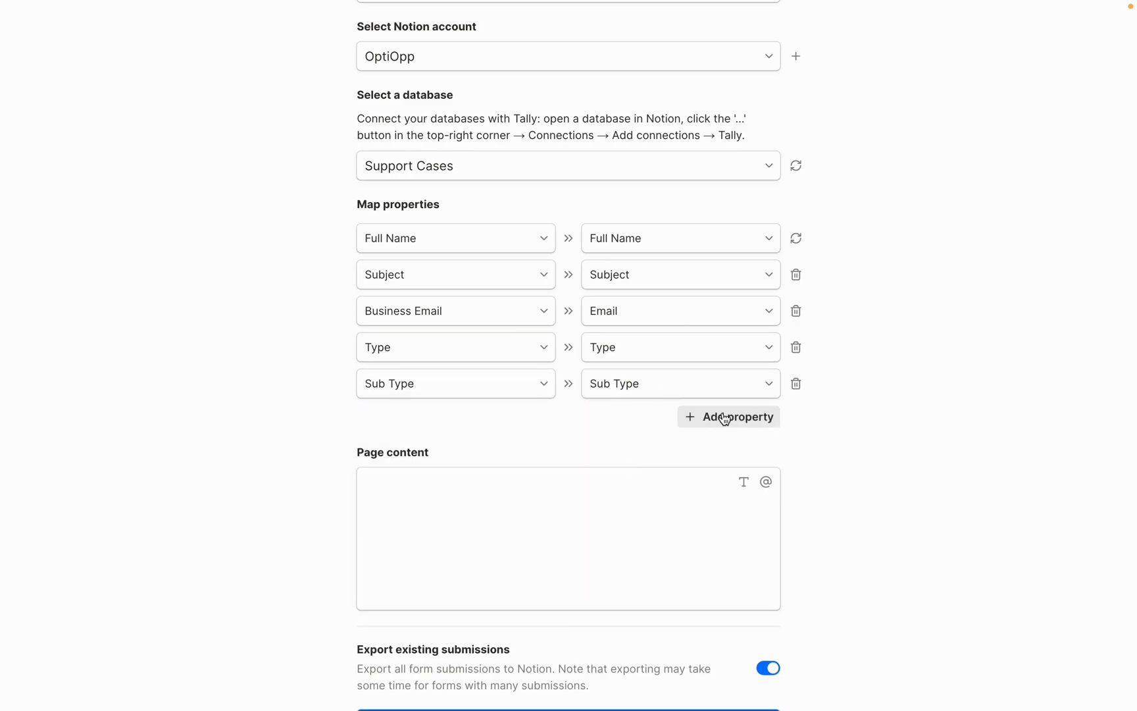
# Start a field mention with @ in the Page content box
pyautogui.scroll(-1, 397, 461)
pyautogui.click(397, 423)
pyautogui.write('@')
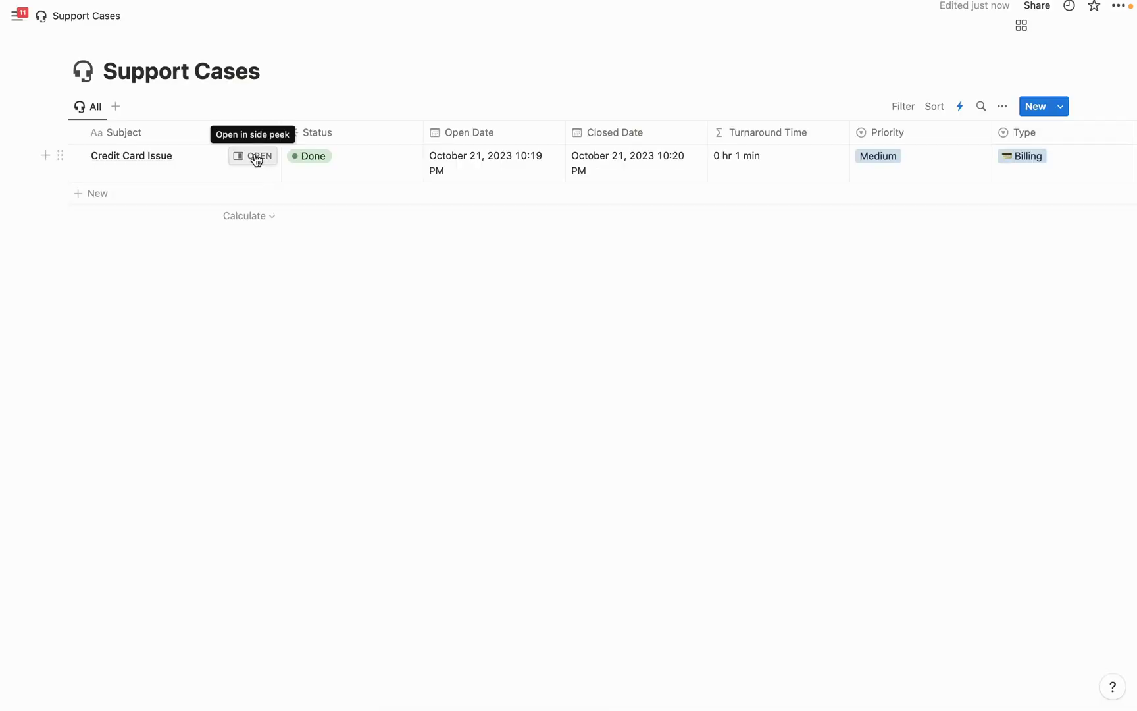
# Peek at the Credit Card Issue case, complete Connect with Notion, and copy the form's share link
pyautogui.click(256, 158)
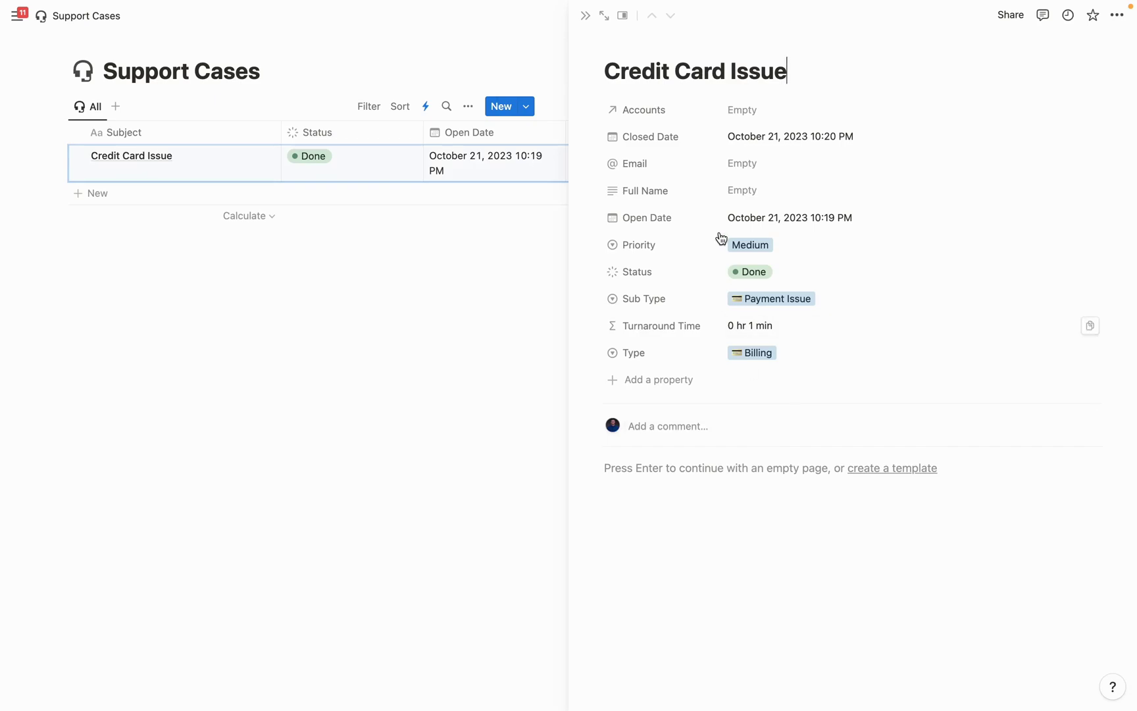
pyautogui.click(697, 473)
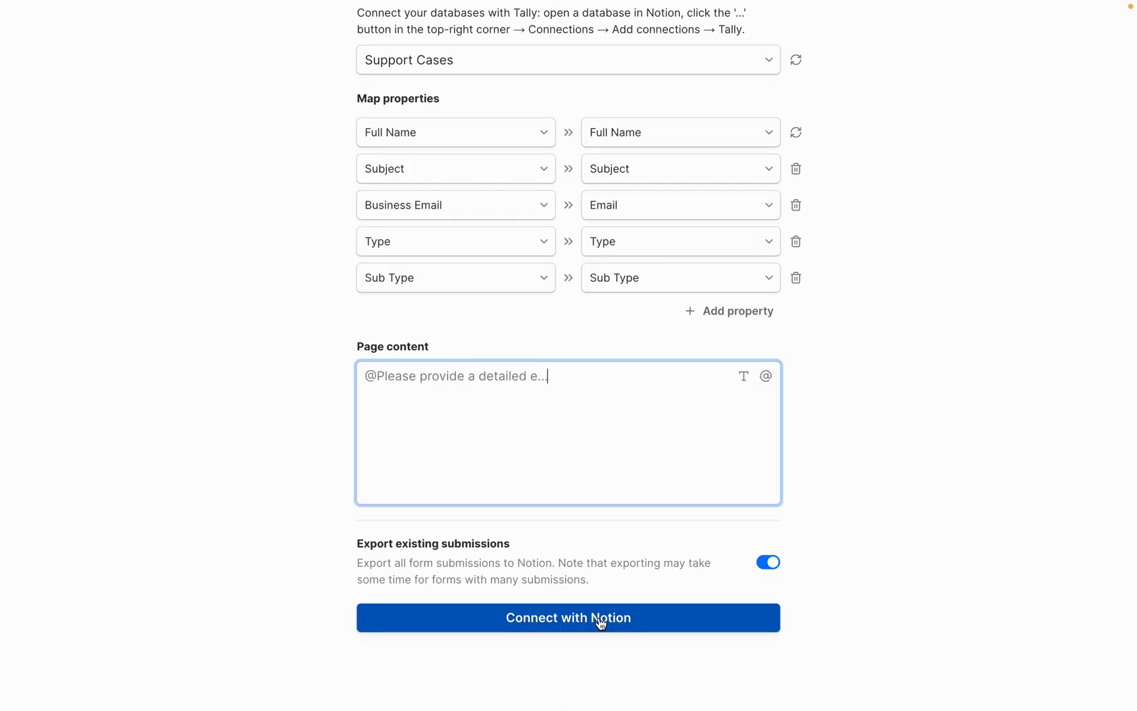
pyautogui.click(599, 621)
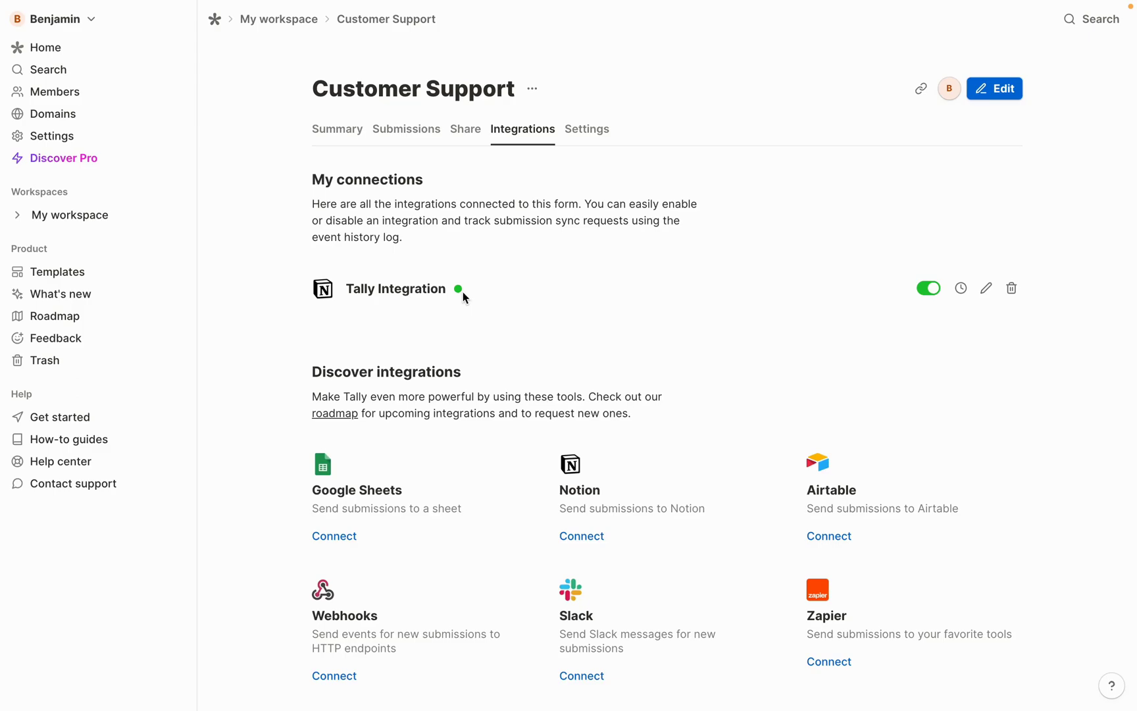
pyautogui.click(466, 131)
pyautogui.click(351, 293)
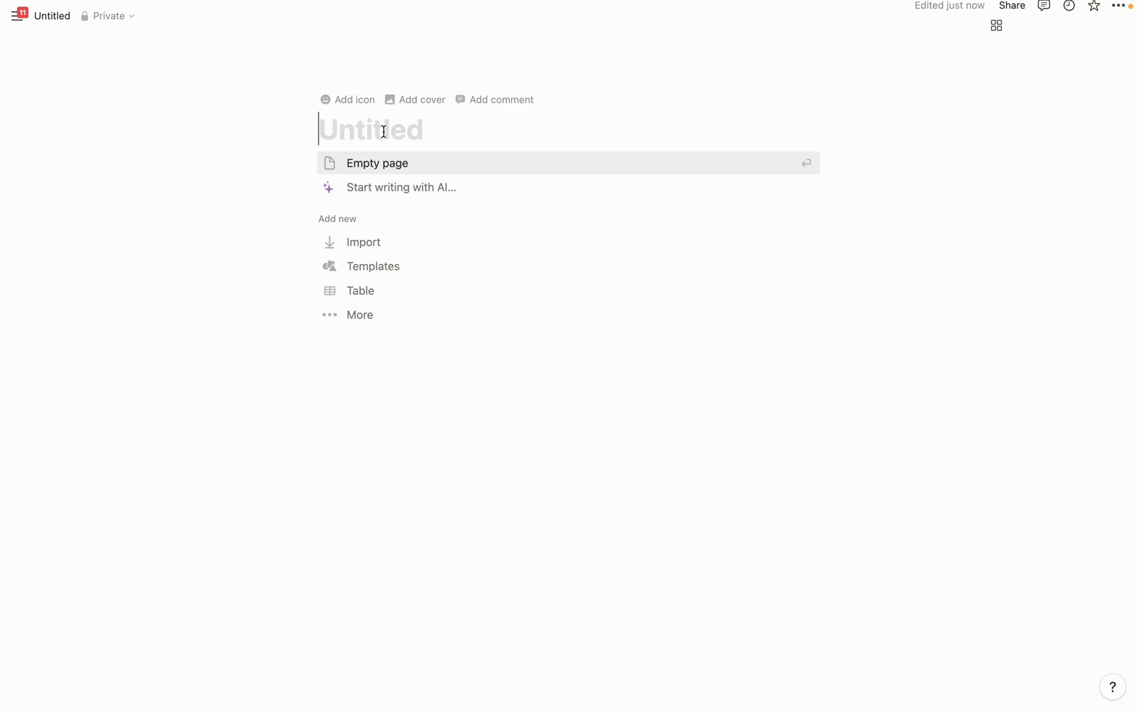
# Create an empty page titled 'Customer Support Form' and type /embed in its body
pyautogui.click(380, 168)
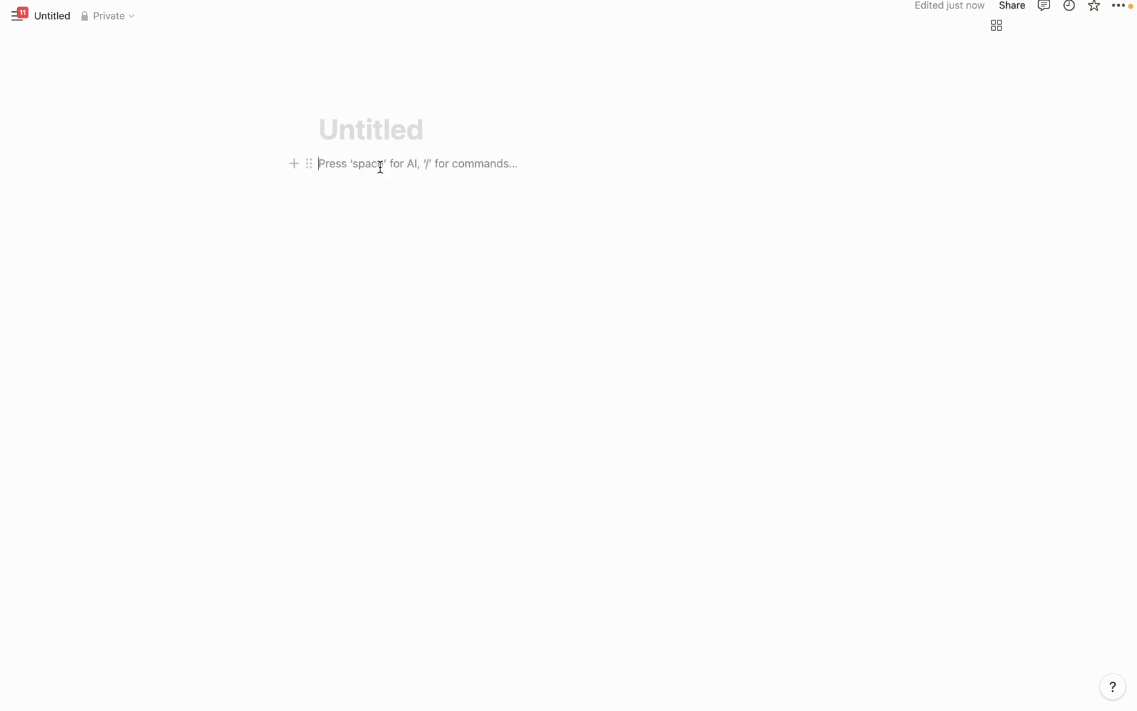
pyautogui.press('Up')
pyautogui.write('Customer Support Form')
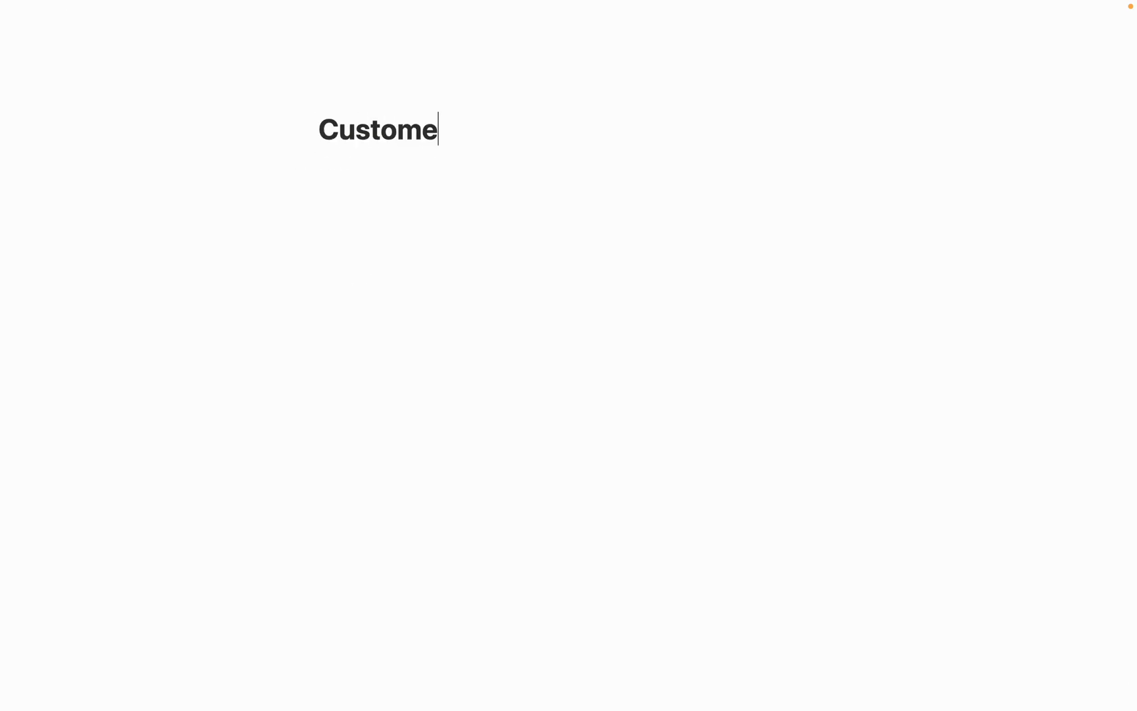
pyautogui.press('Return')
pyautogui.write('/embed')
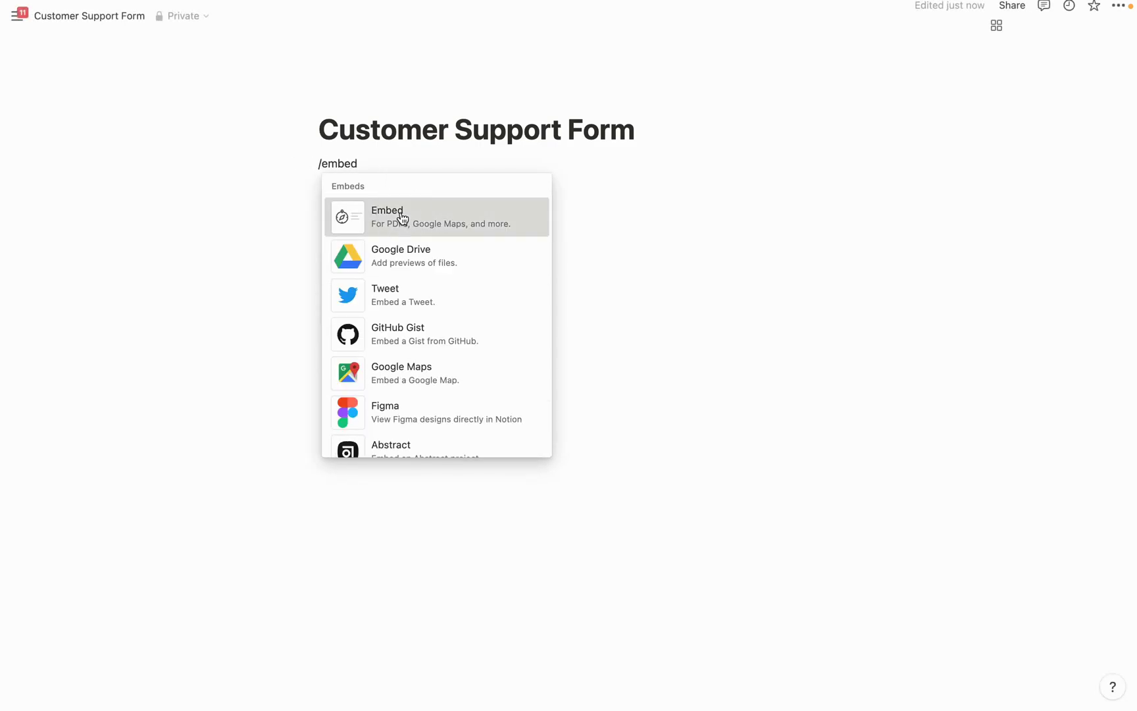
pyautogui.click(398, 218)
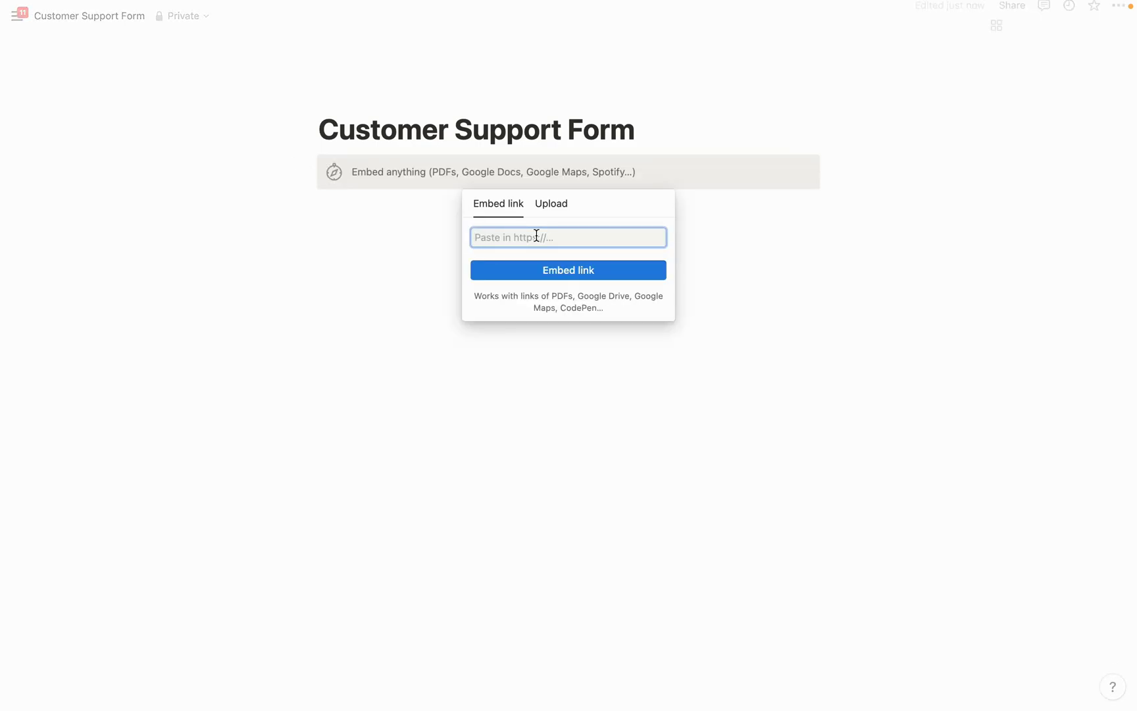
pyautogui.press('super+v')
pyautogui.click(570, 279)
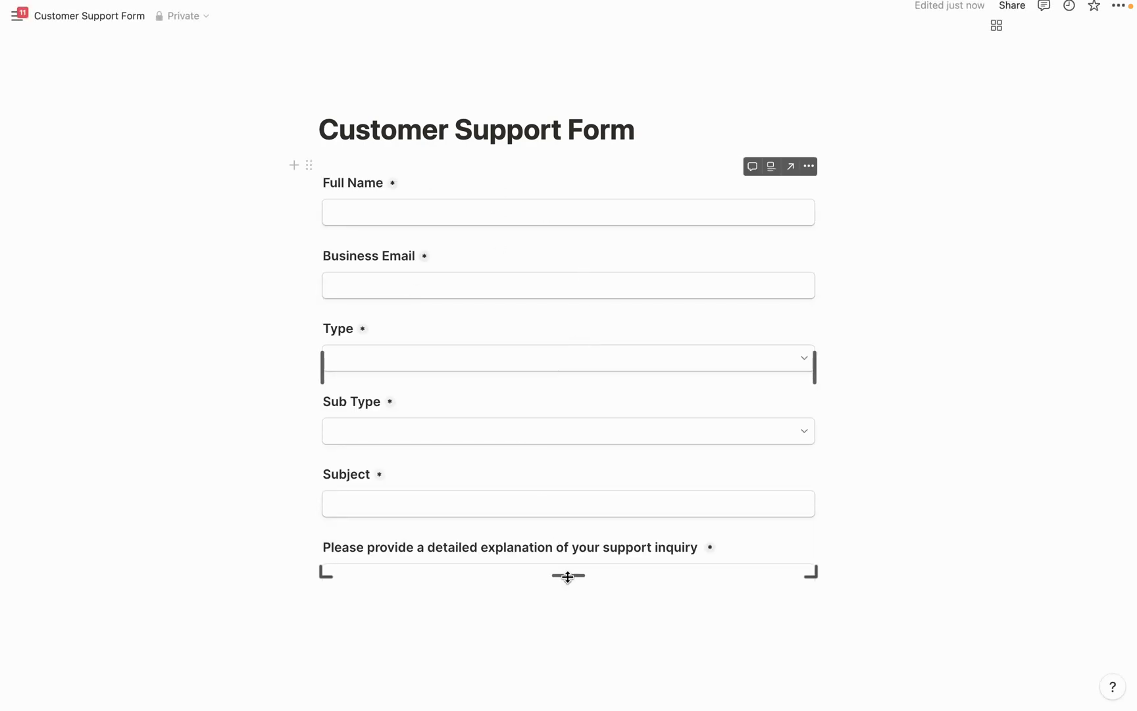
pyautogui.moveTo(569, 575); pyautogui.dragTo(564, 646)
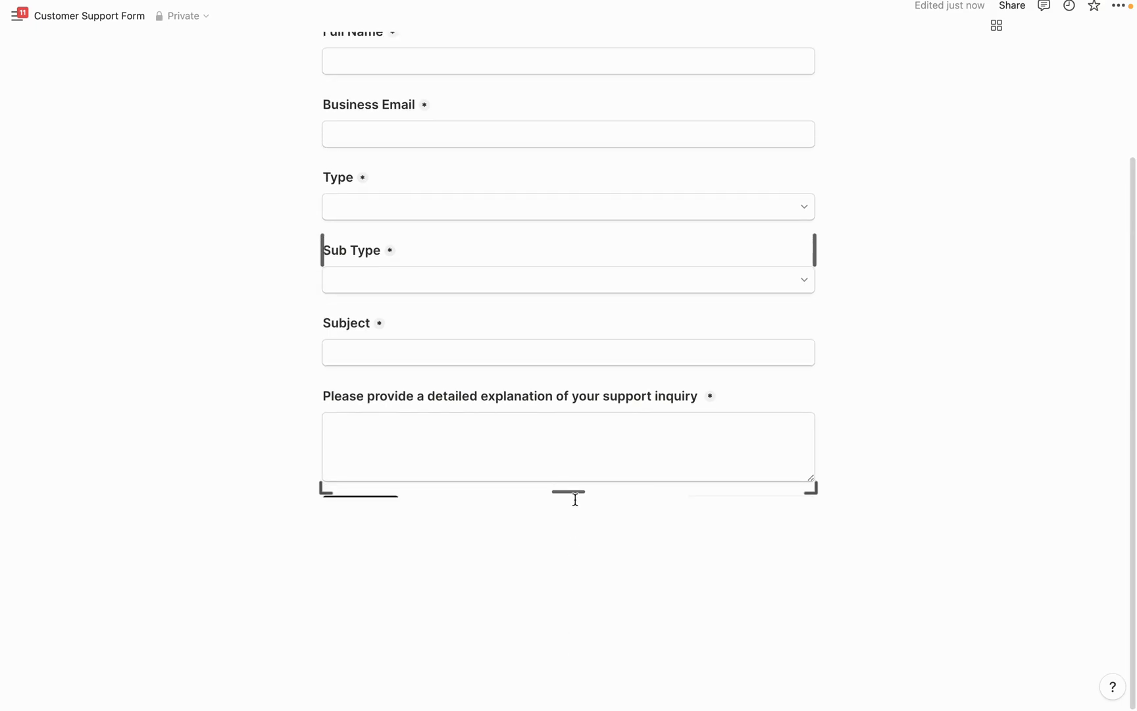
pyautogui.moveTo(573, 493); pyautogui.dragTo(576, 550)
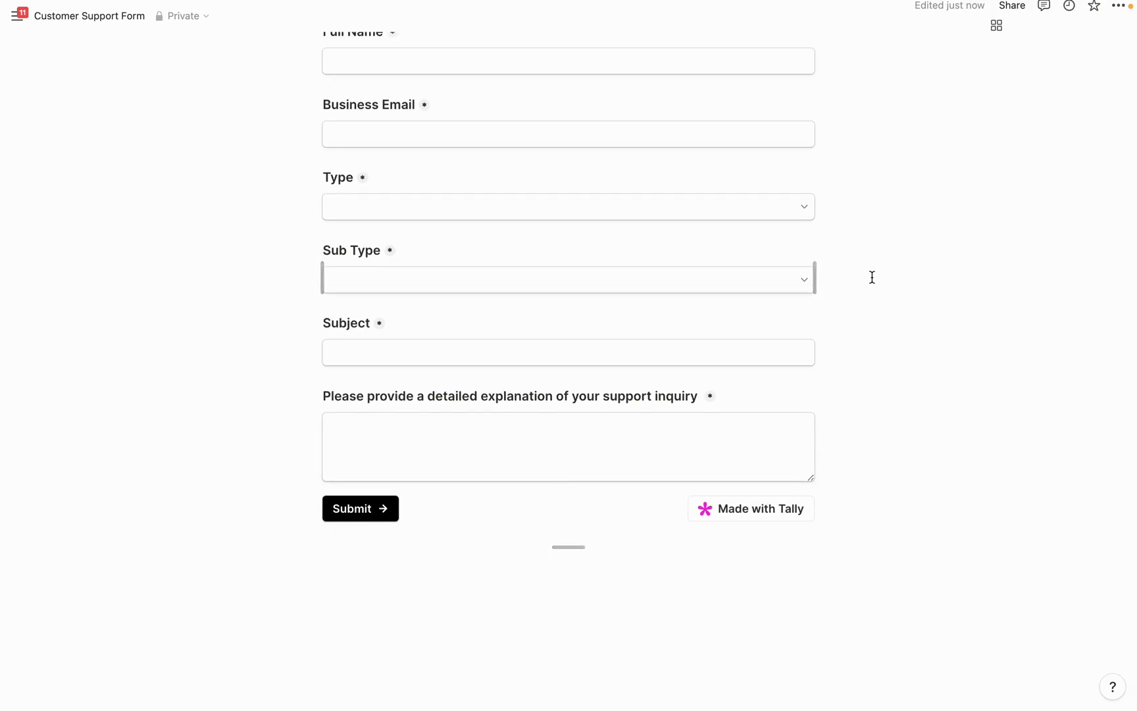
pyautogui.moveTo(814, 273); pyautogui.dragTo(871, 273)
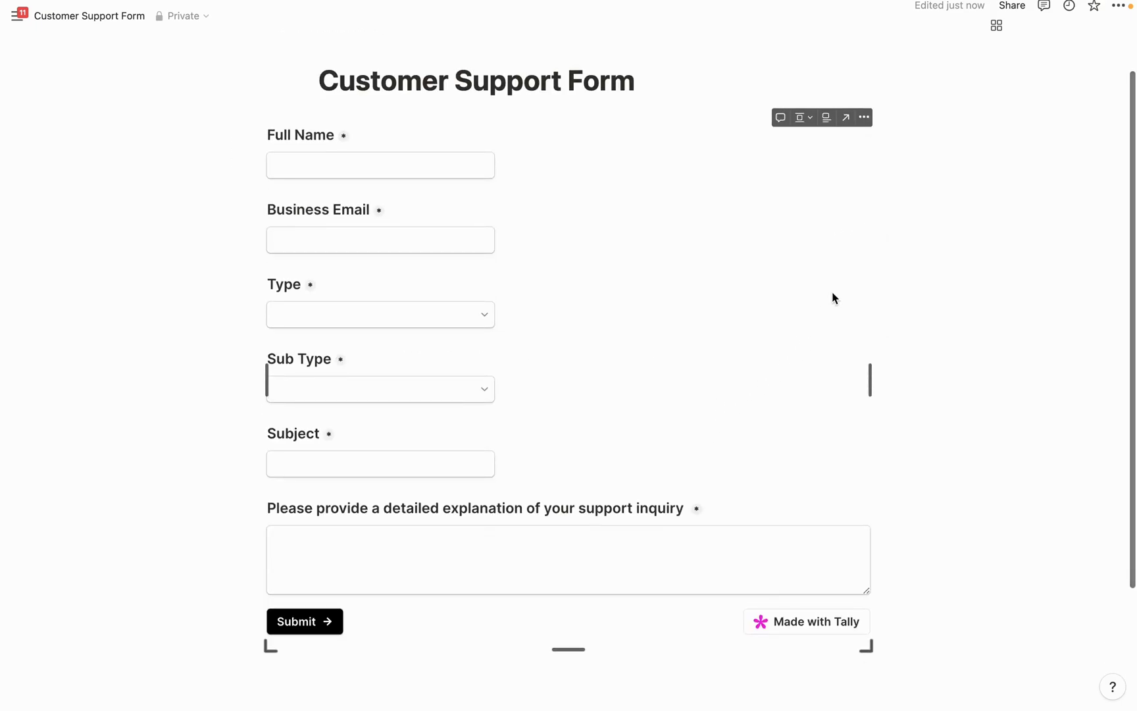
pyautogui.scroll(1, 833, 297)
pyautogui.click(1117, 8)
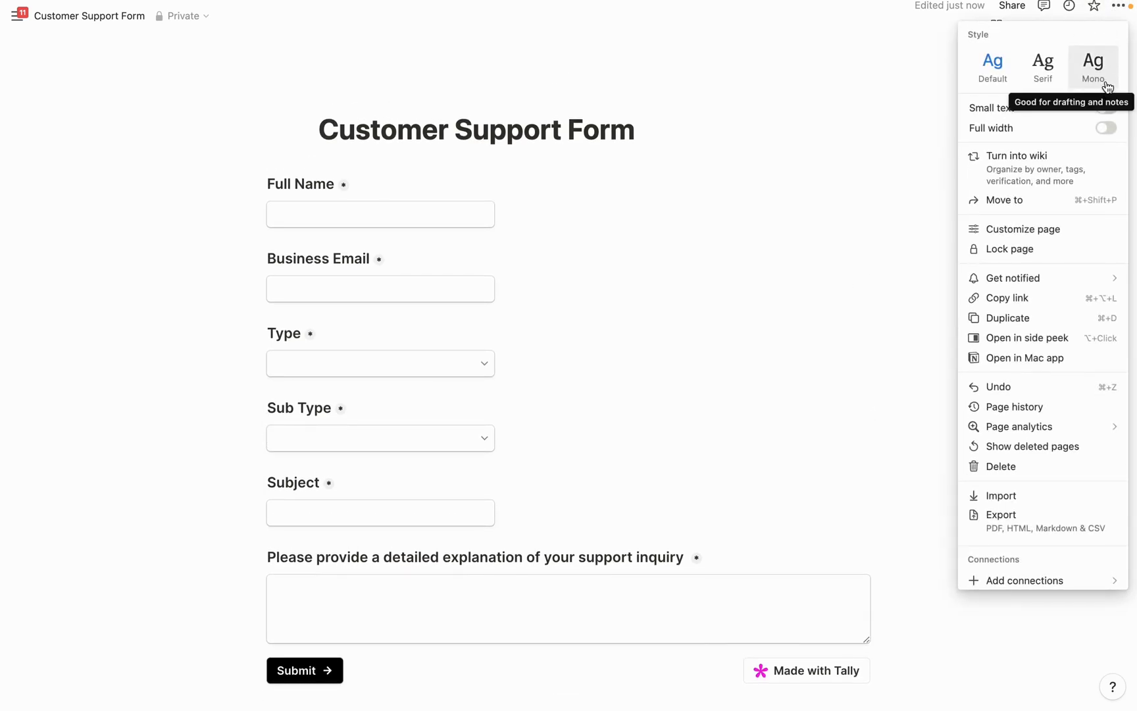
pyautogui.click(1106, 127)
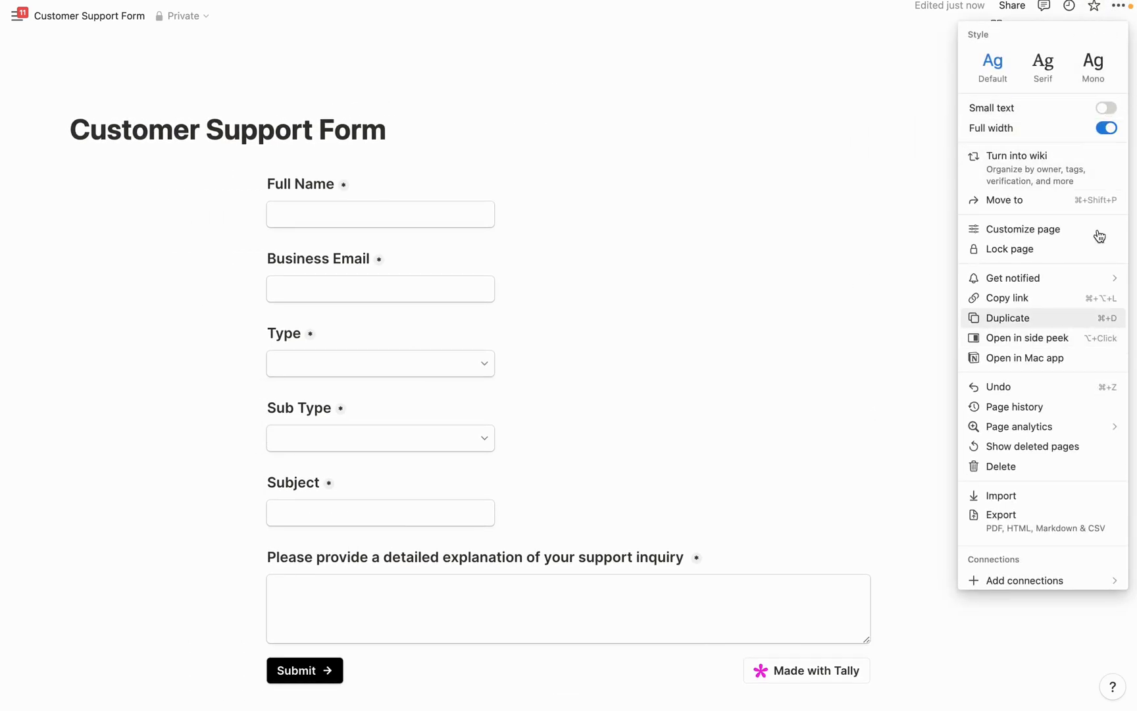
pyautogui.click(1105, 128)
pyautogui.click(726, 238)
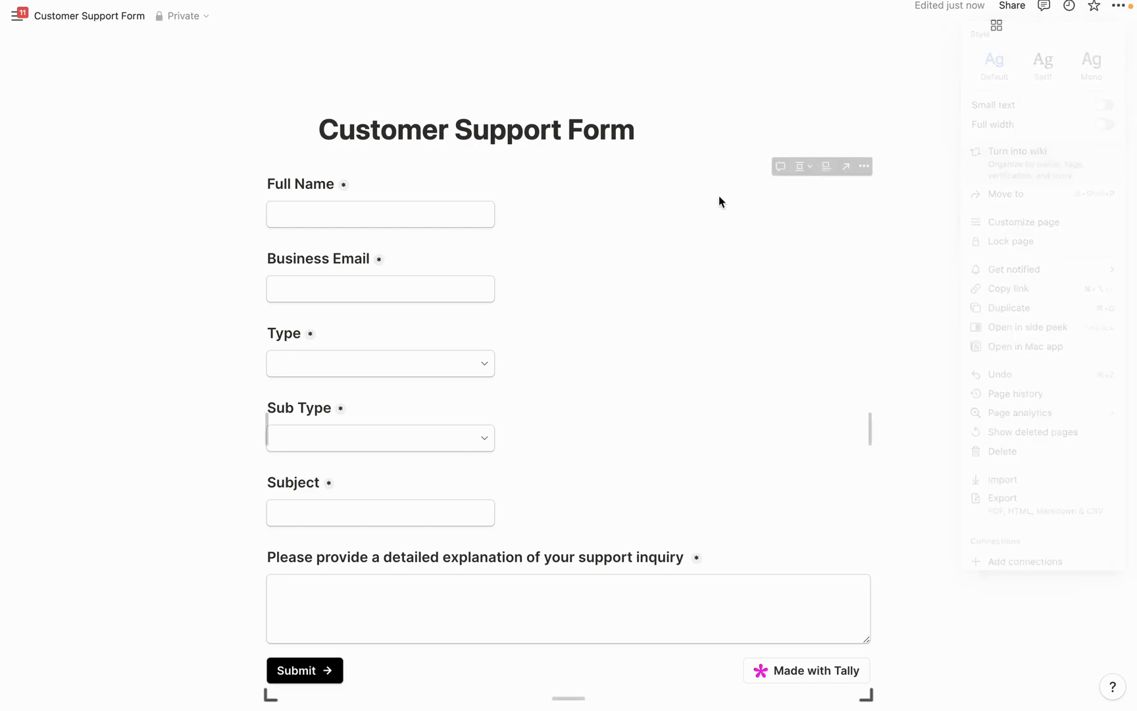
pyautogui.scroll(-2, 452, 472)
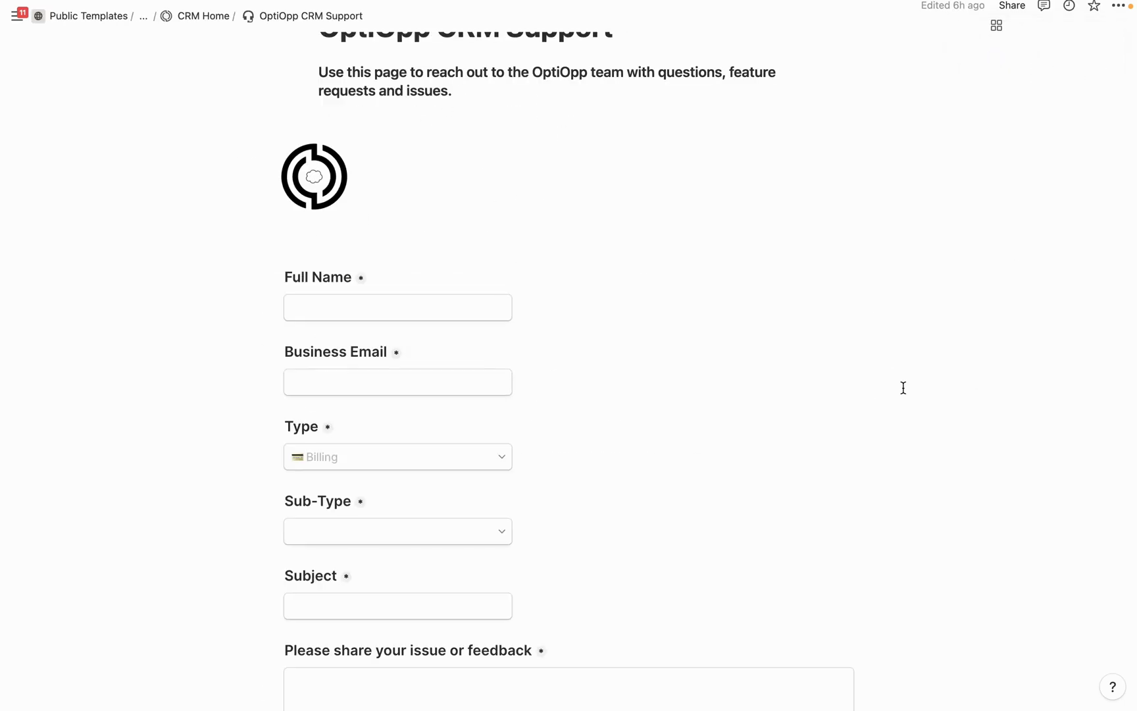
pyautogui.scroll(1, 902, 387)
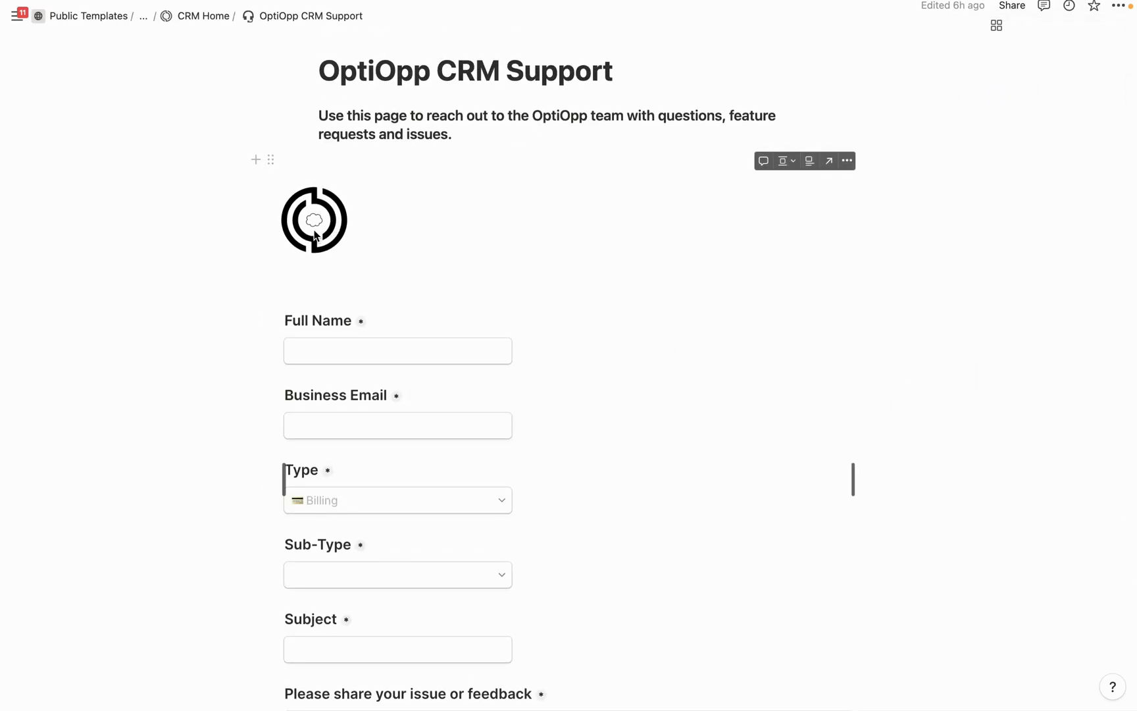
pyautogui.scroll(-5, 226, 350)
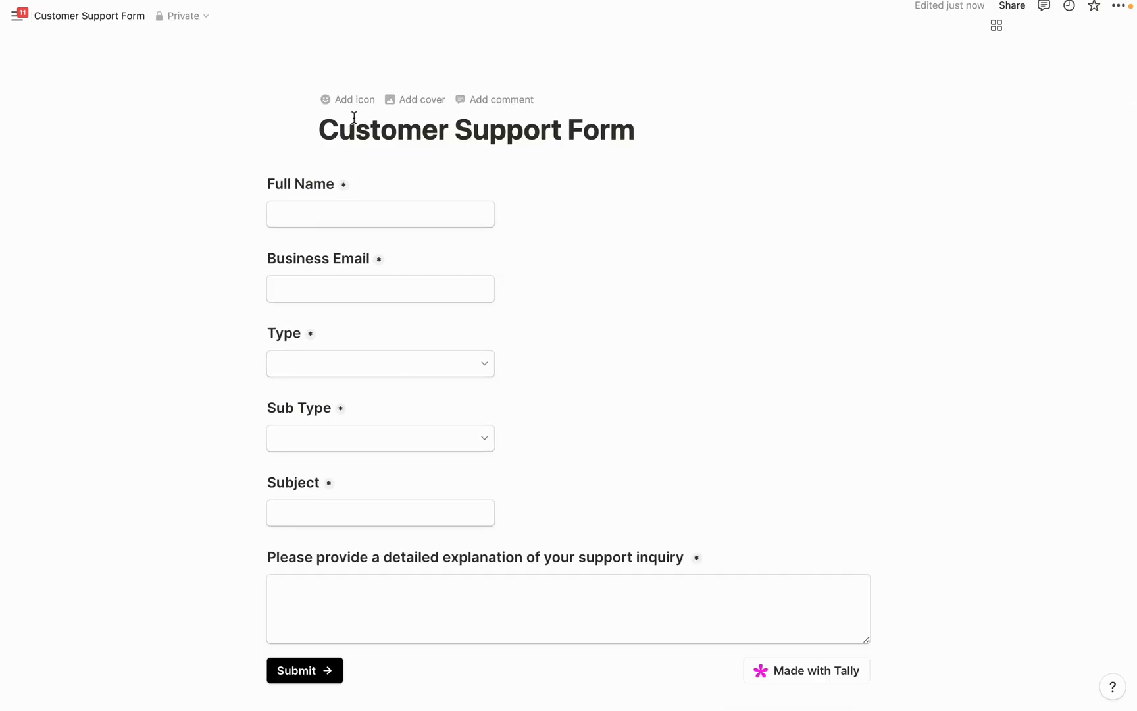
# Set the page icon to the headphones from the built-in Icons
pyautogui.click(341, 97)
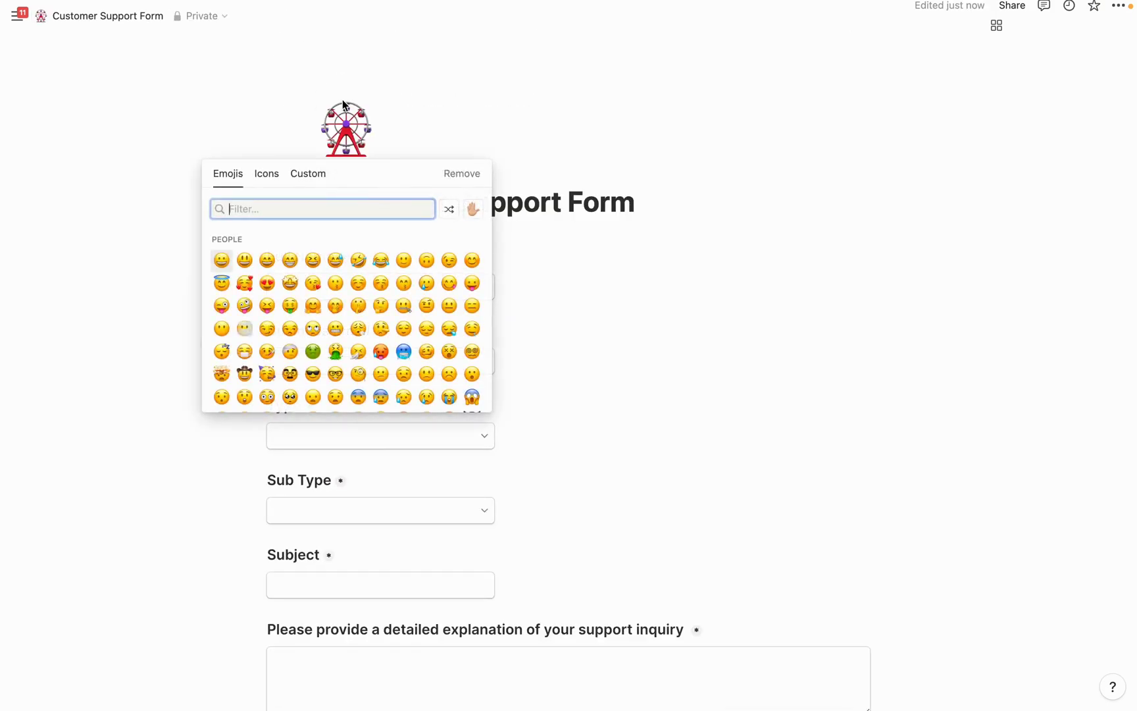
pyautogui.click(266, 173)
pyautogui.click(222, 260)
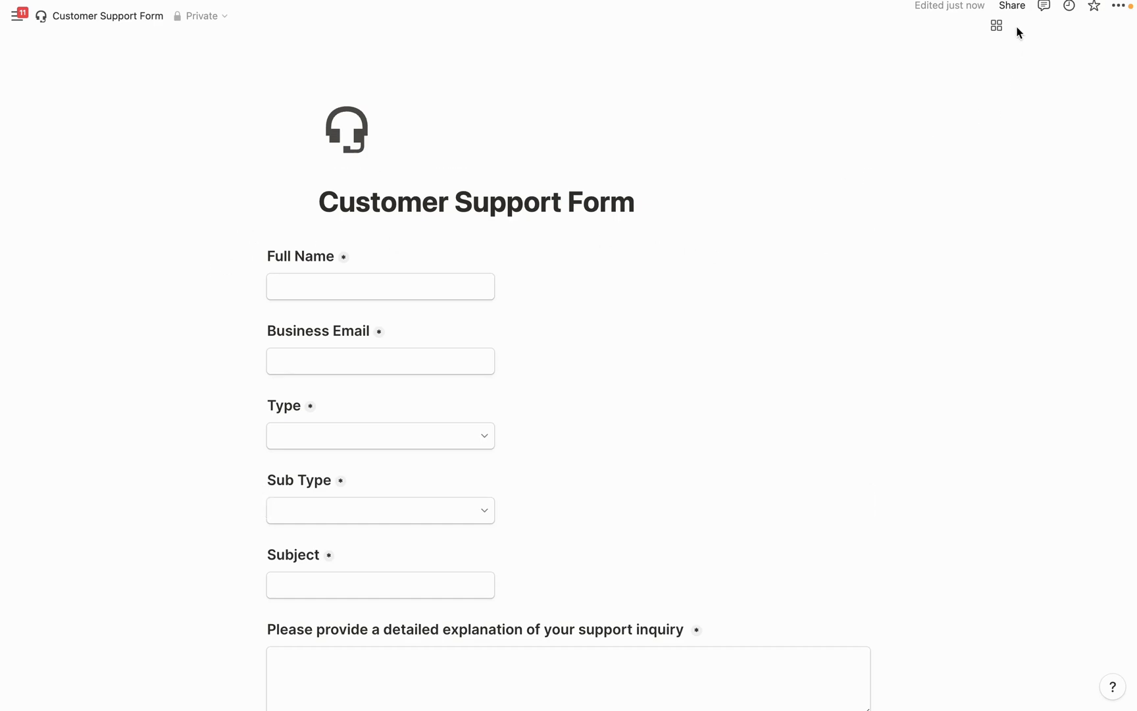
# Publish the page to the web and copy its public web link
pyautogui.click(1013, 7)
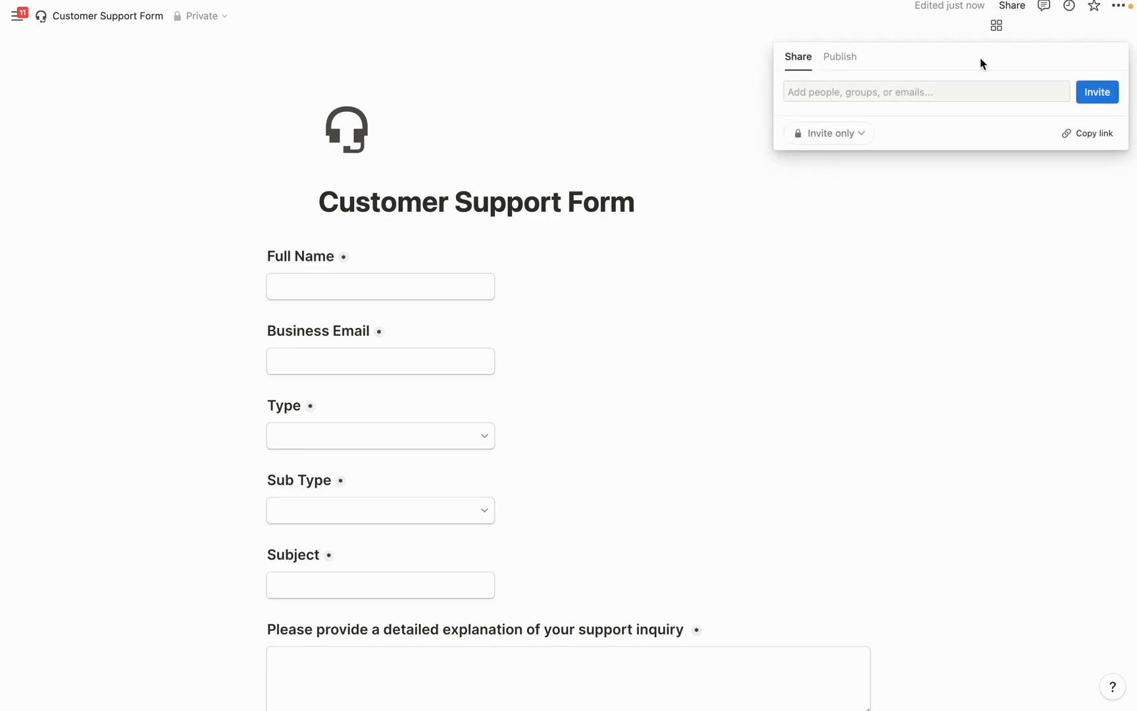
pyautogui.click(846, 60)
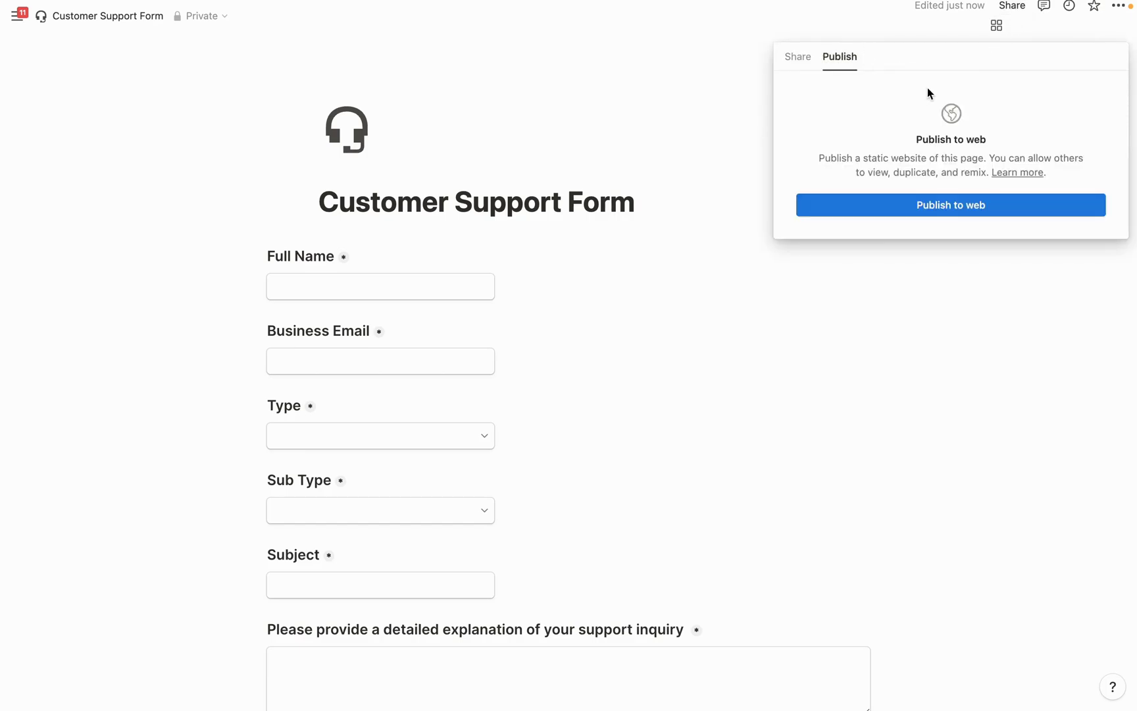
pyautogui.click(941, 204)
pyautogui.click(1061, 119)
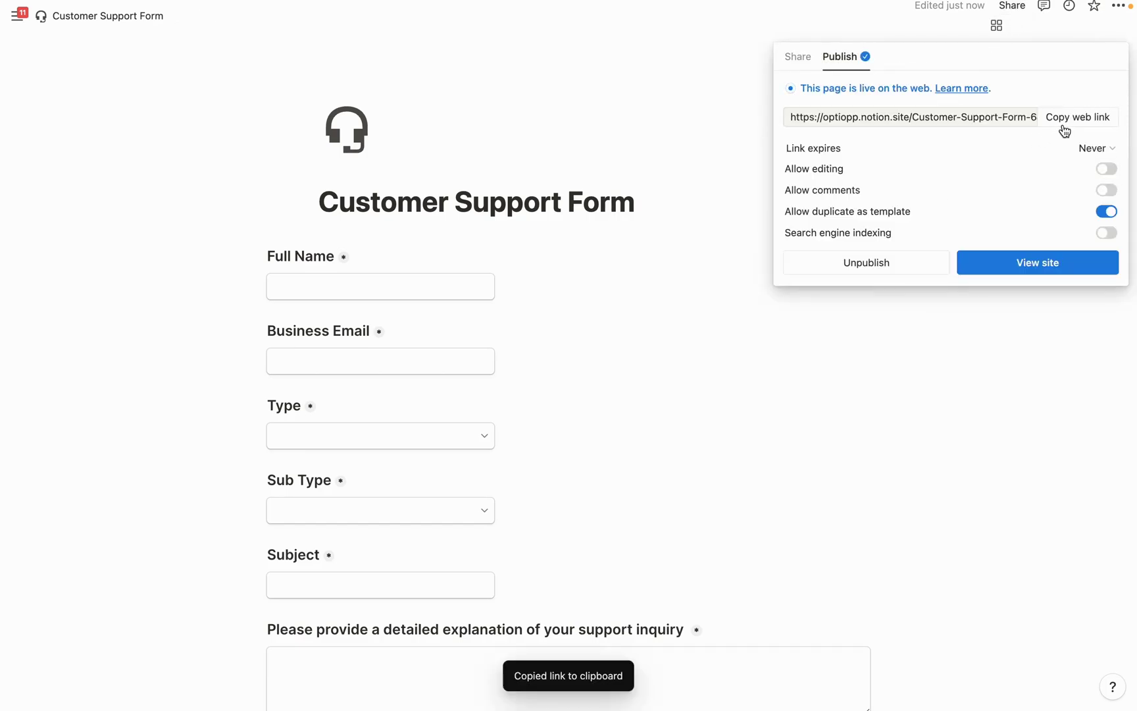
pyautogui.click(1069, 122)
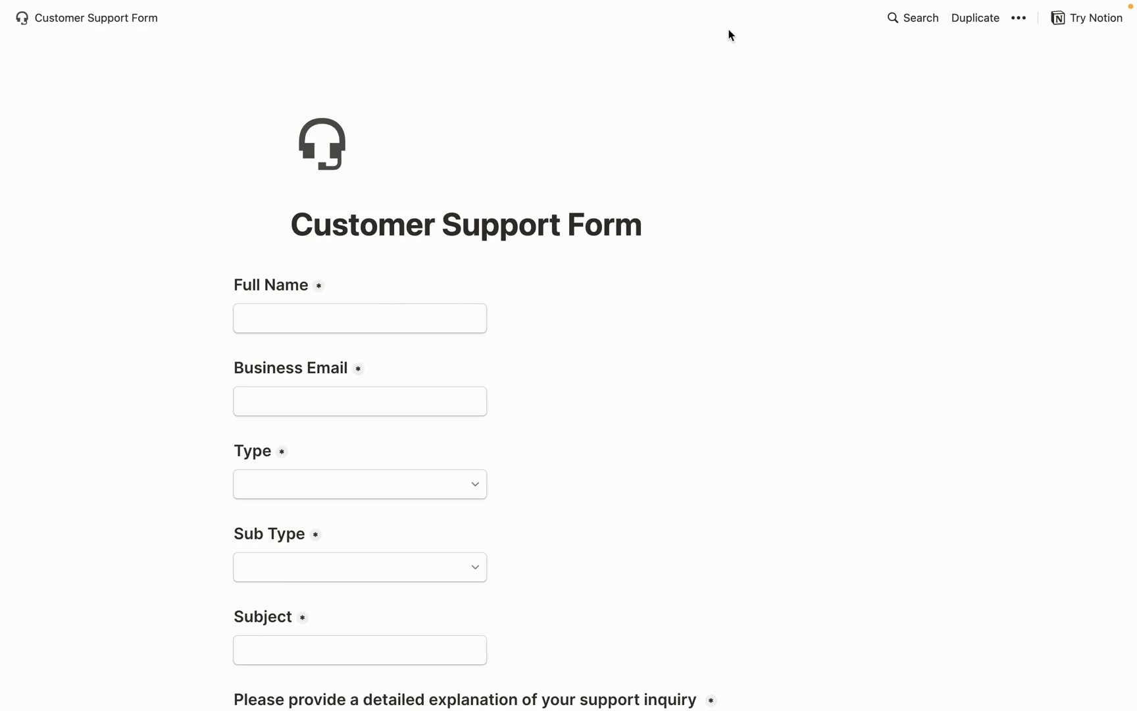
# Enter the requester's full name and business e-mail in the form
pyautogui.scroll(-3, 330, 178)
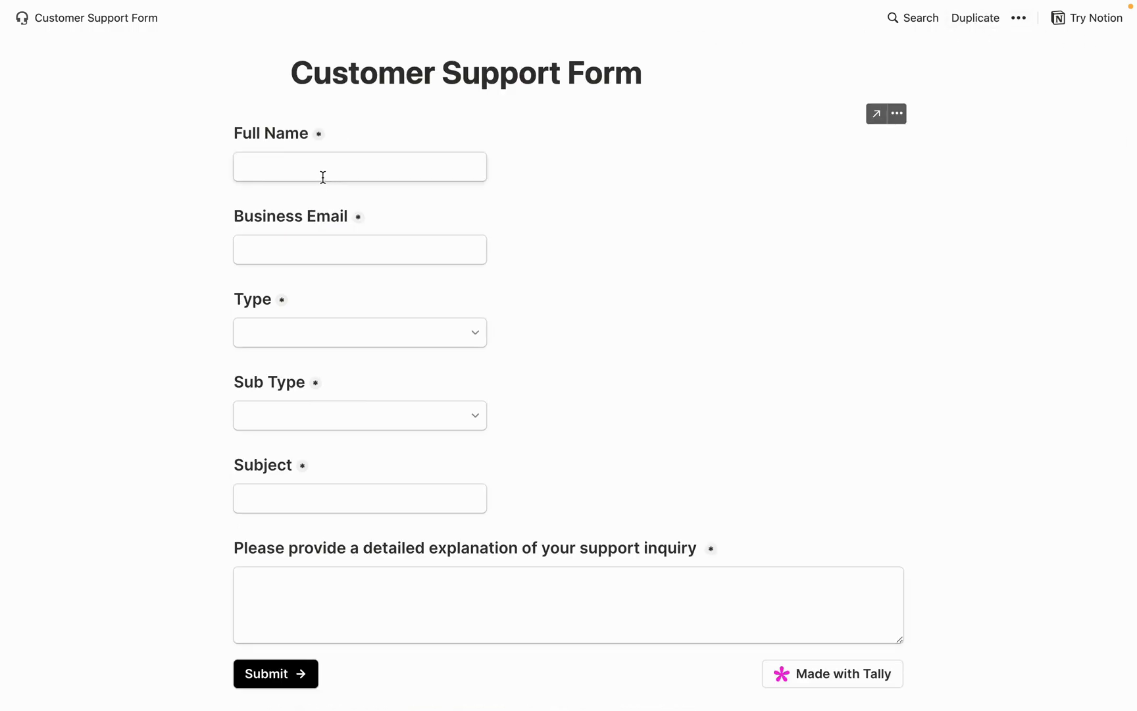
pyautogui.click(296, 167)
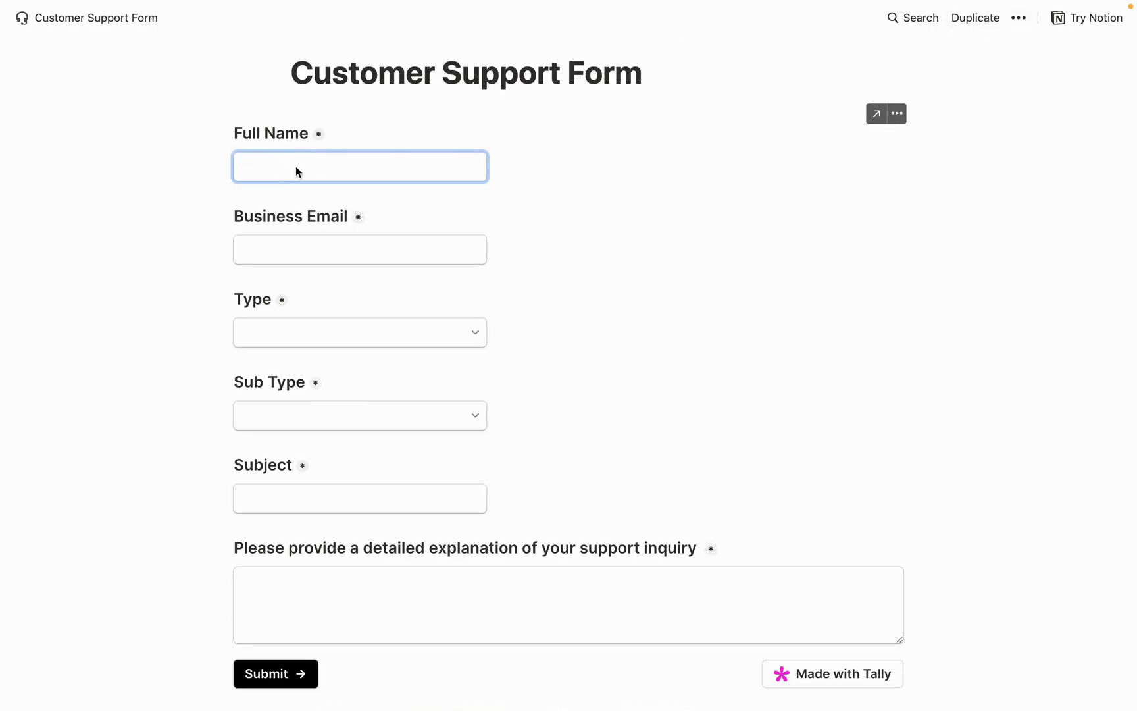
pyautogui.click(325, 246)
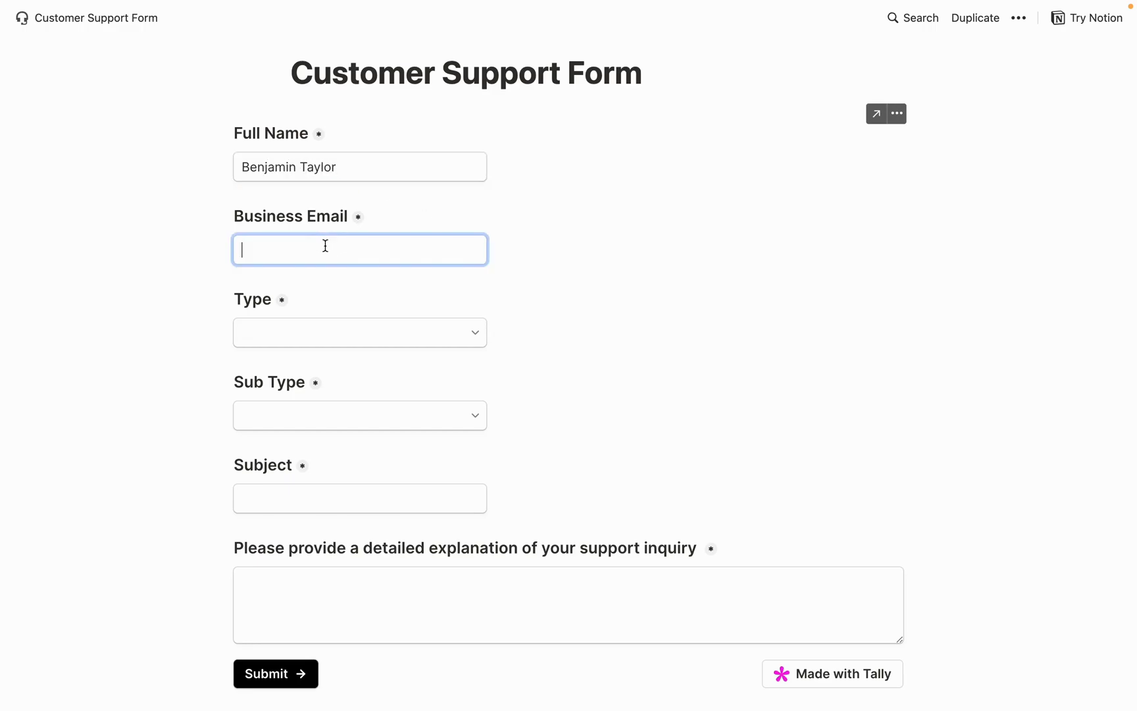
# Choose Billing as the type and Billing Dispute as the sub type
pyautogui.click(378, 336)
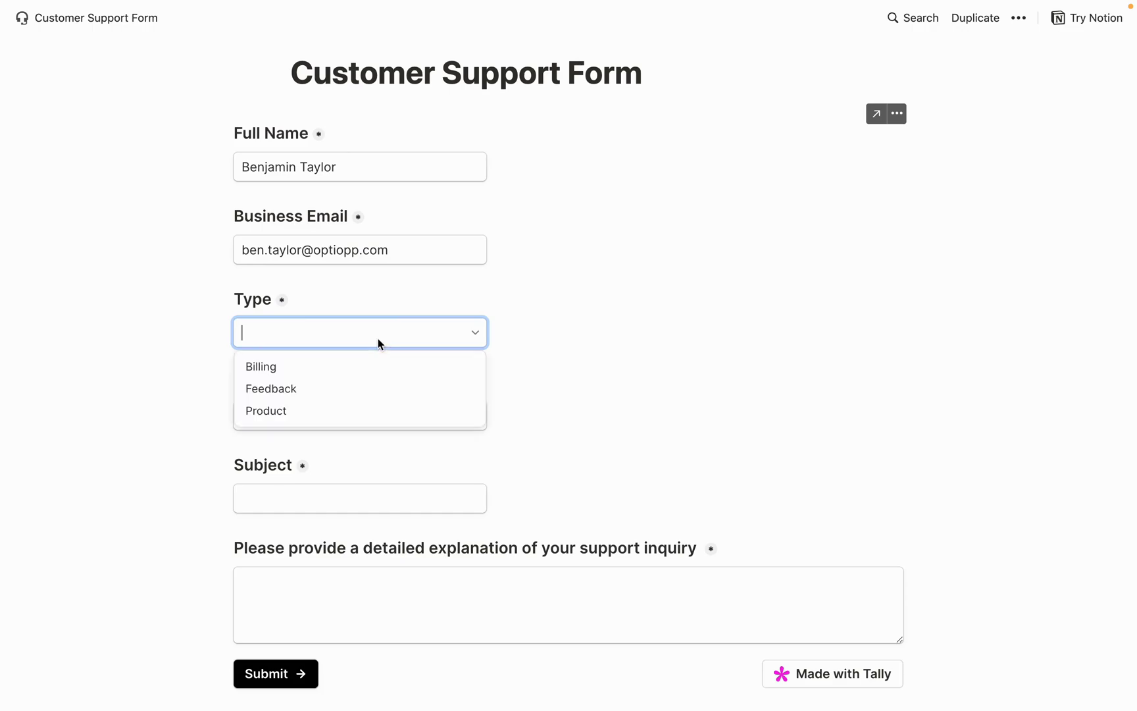
pyautogui.click(264, 368)
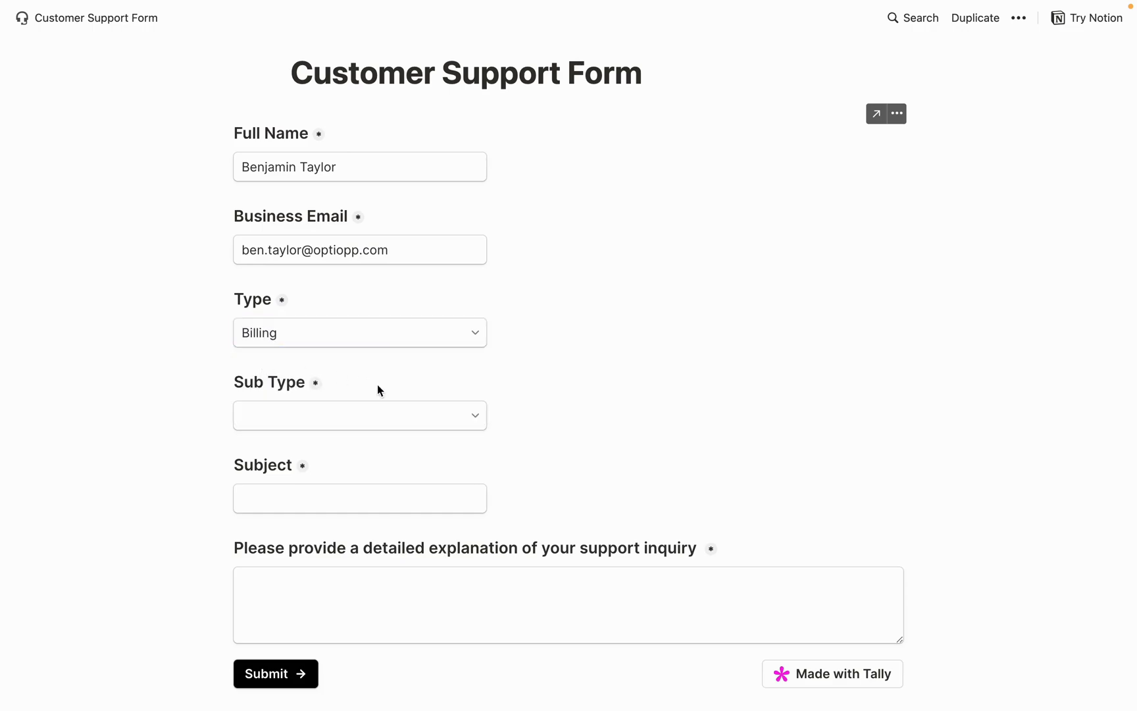
pyautogui.click(355, 416)
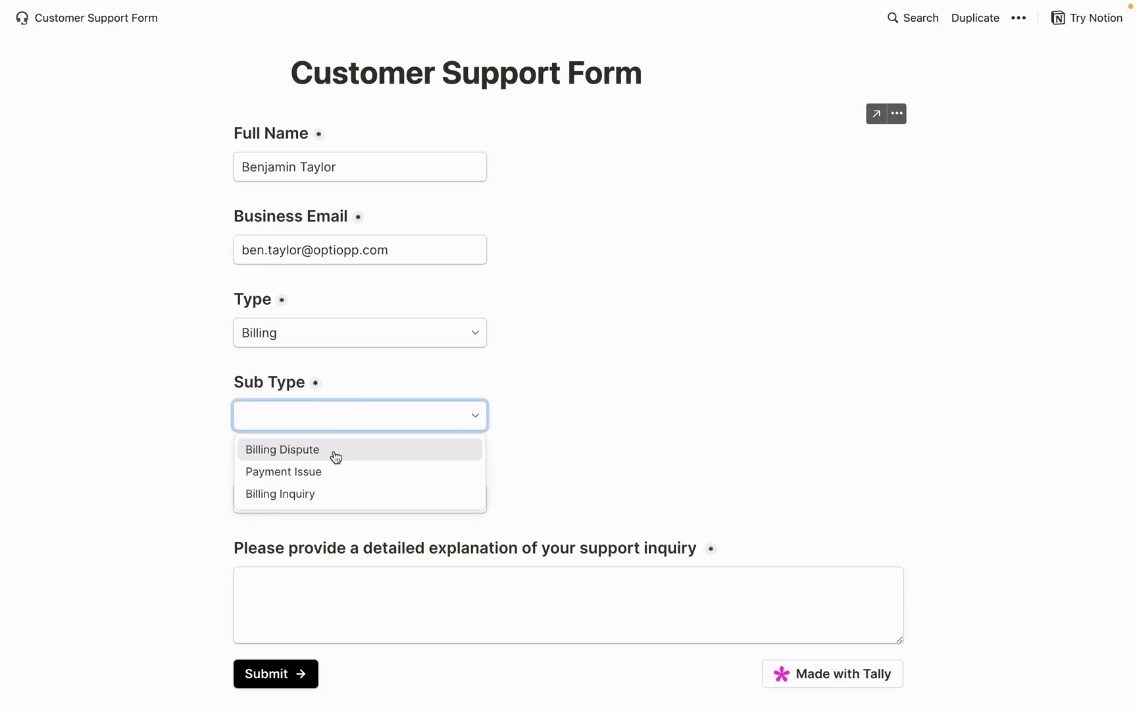
pyautogui.click(299, 451)
# Enter subject 'Charged Too Much', paste the refund explanation, and submit the request
pyautogui.scroll(-3, 296, 408)
pyautogui.click(353, 344)
pyautogui.write('C')
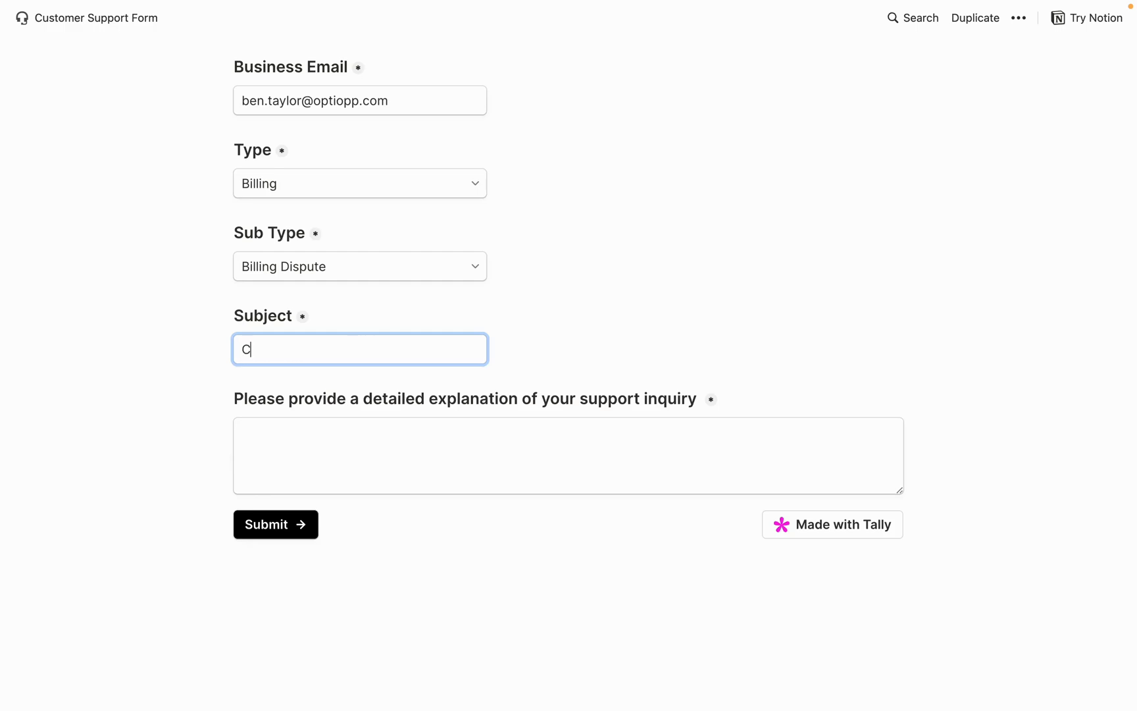
pyautogui.write('harged Too Much')
pyautogui.click(304, 444)
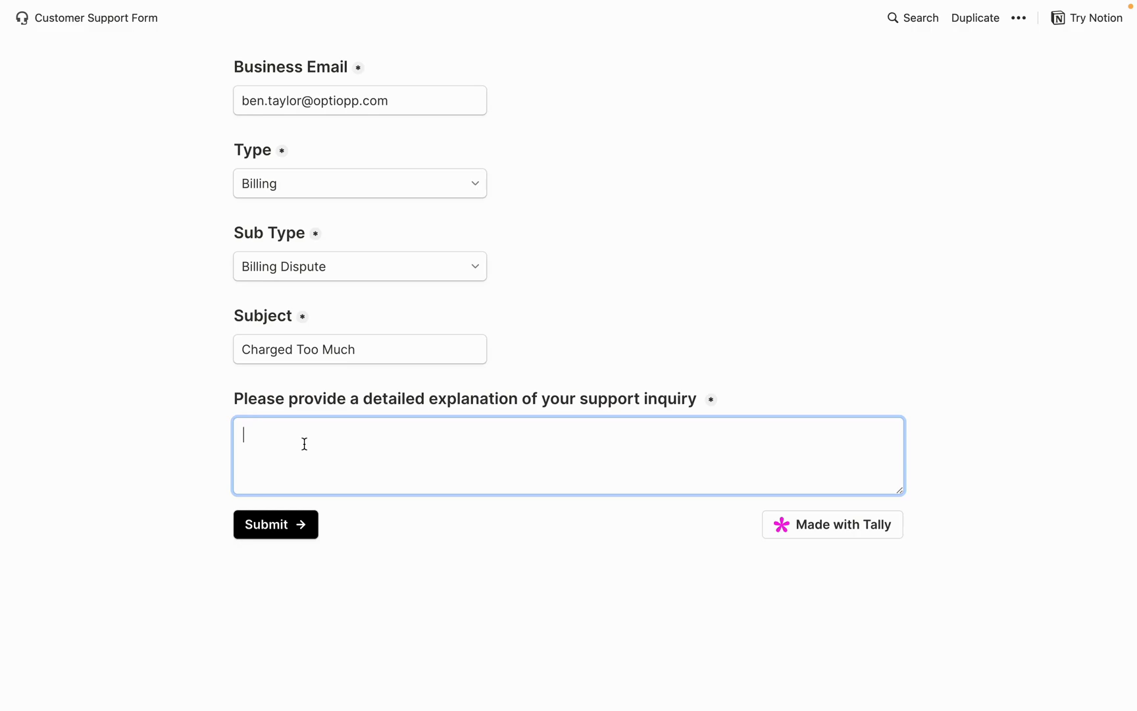
pyautogui.press('super+v')
pyautogui.scroll(5, 388, 450)
pyautogui.scroll(-3, 389, 448)
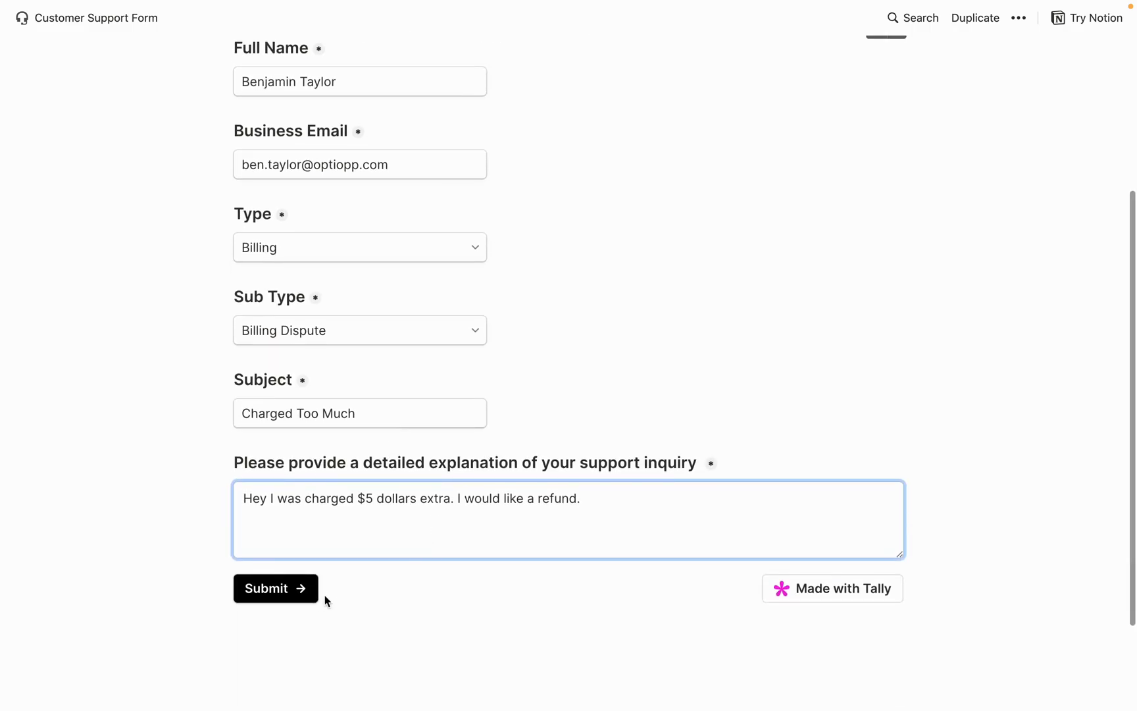
pyautogui.click(294, 590)
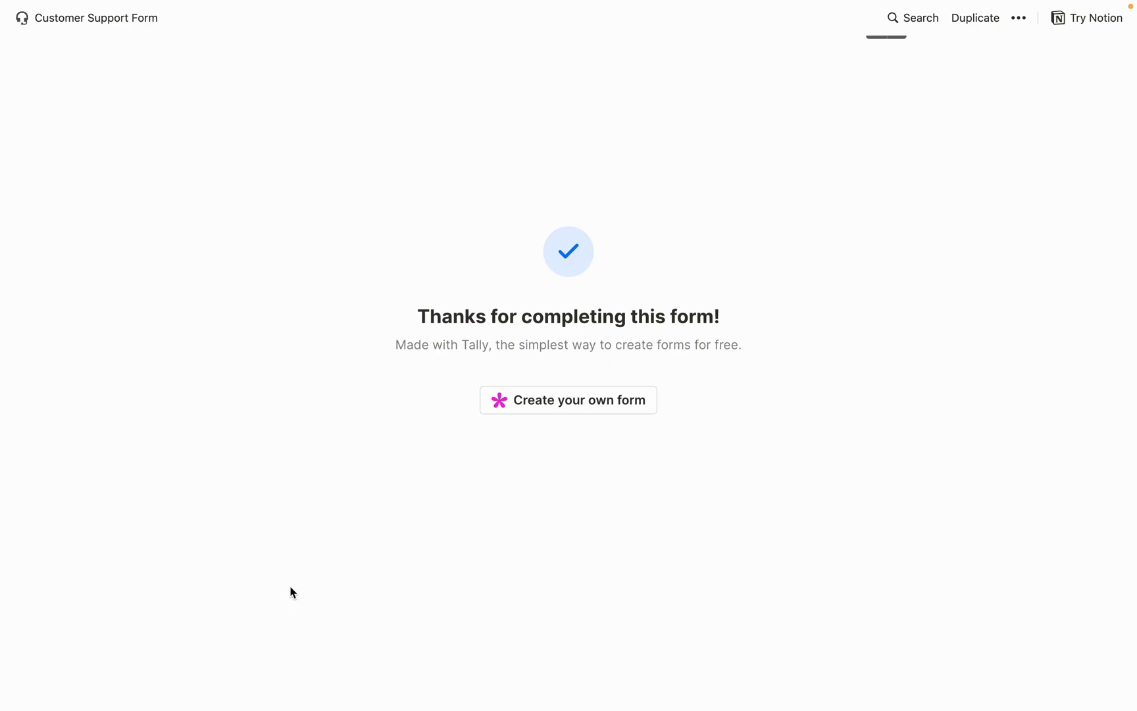
# Set the new Charged Too Much case's Accounts relation to Rotive
pyautogui.press('super+w')
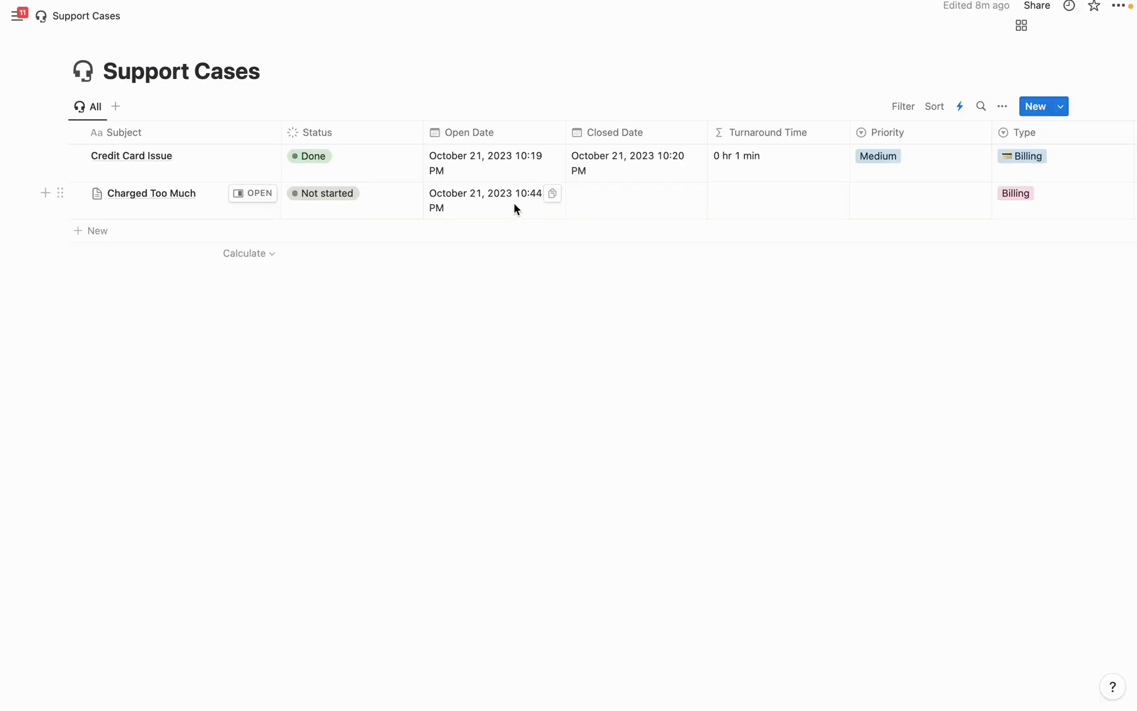
pyautogui.hscroll(6, 631, 206)
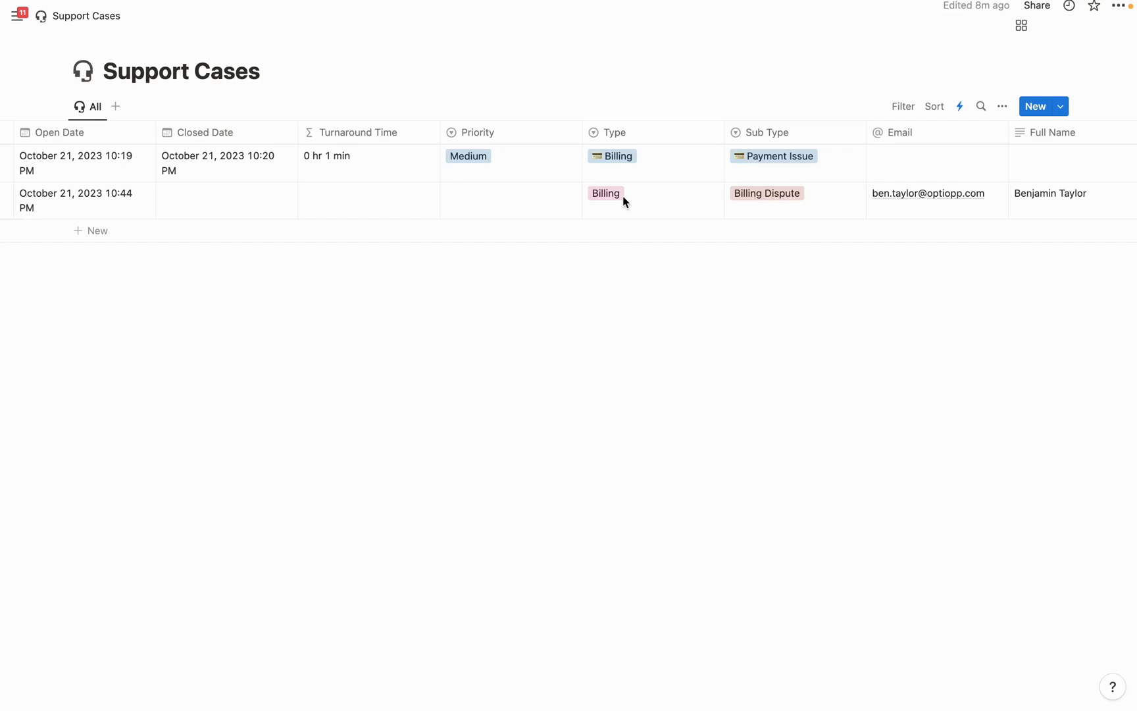
pyautogui.hscroll(3, 624, 196)
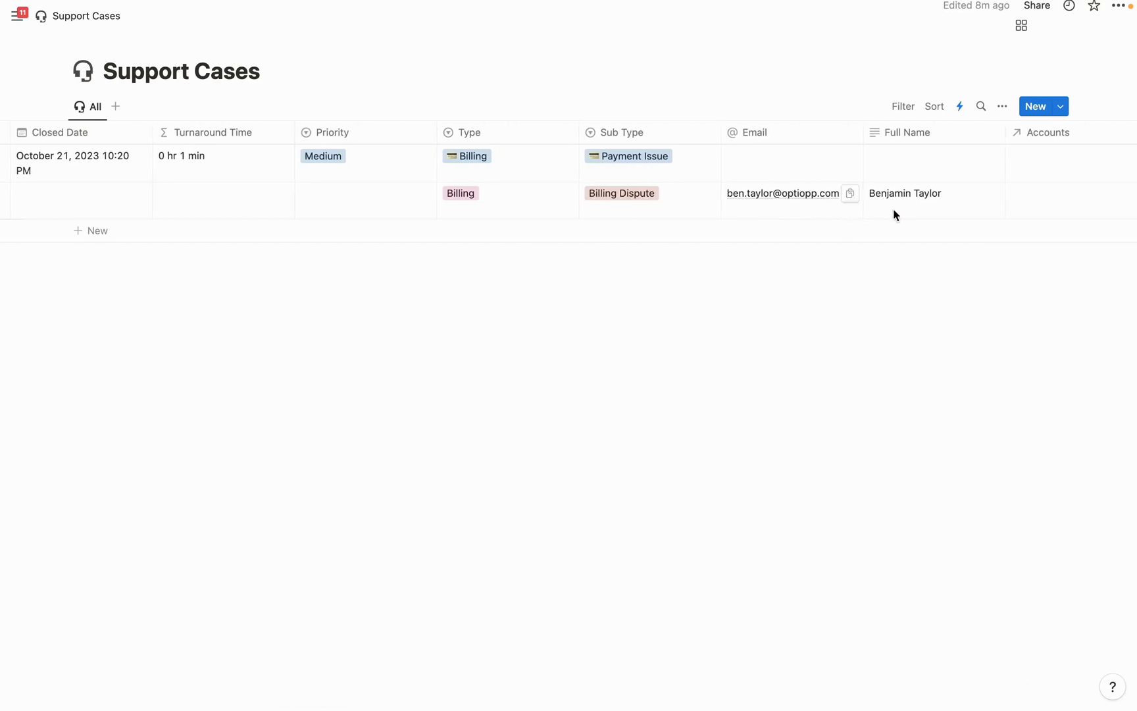
pyautogui.hscroll(3, 919, 197)
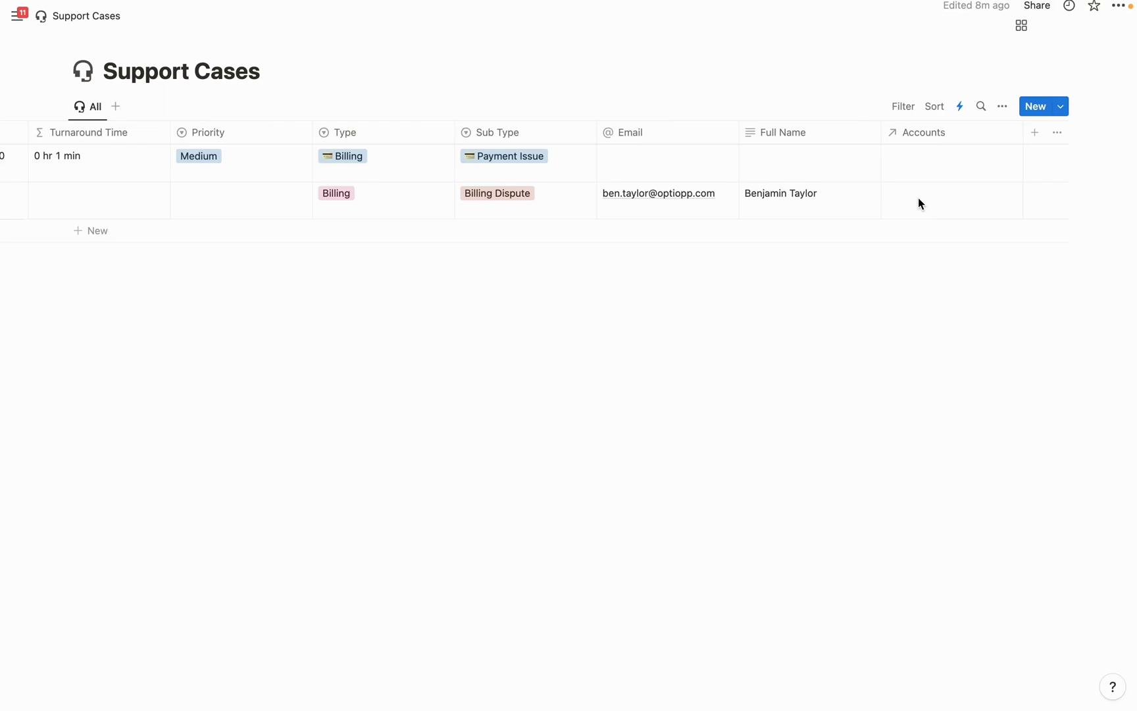
pyautogui.click(918, 201)
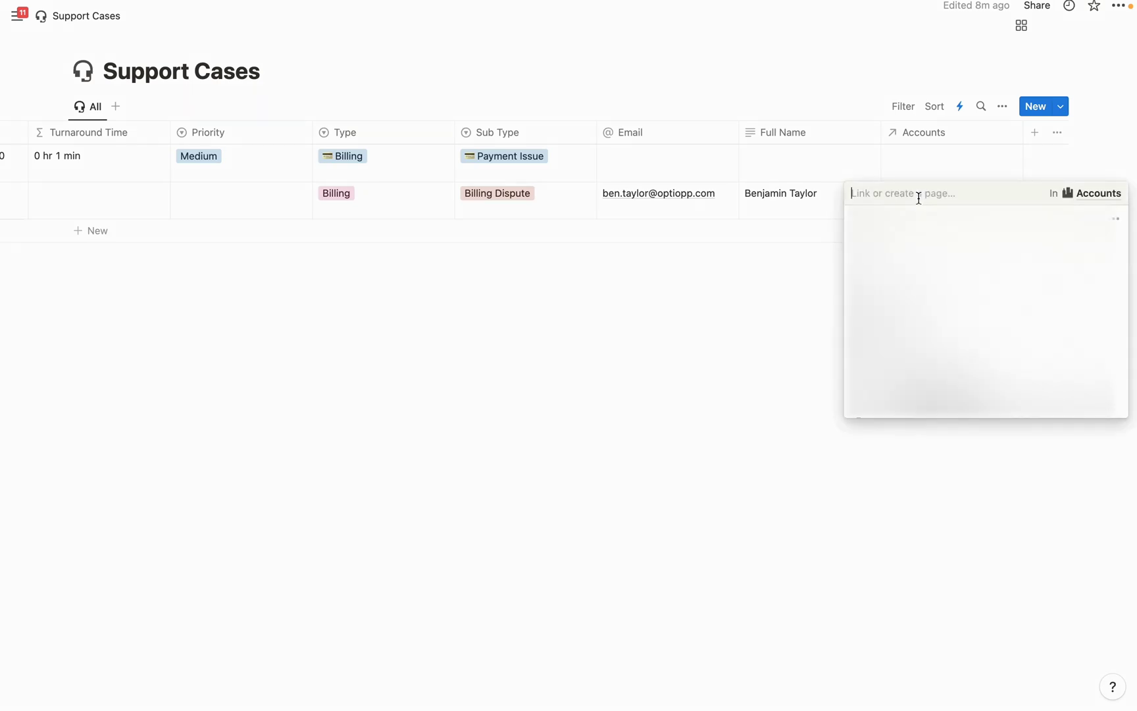
pyautogui.click(790, 325)
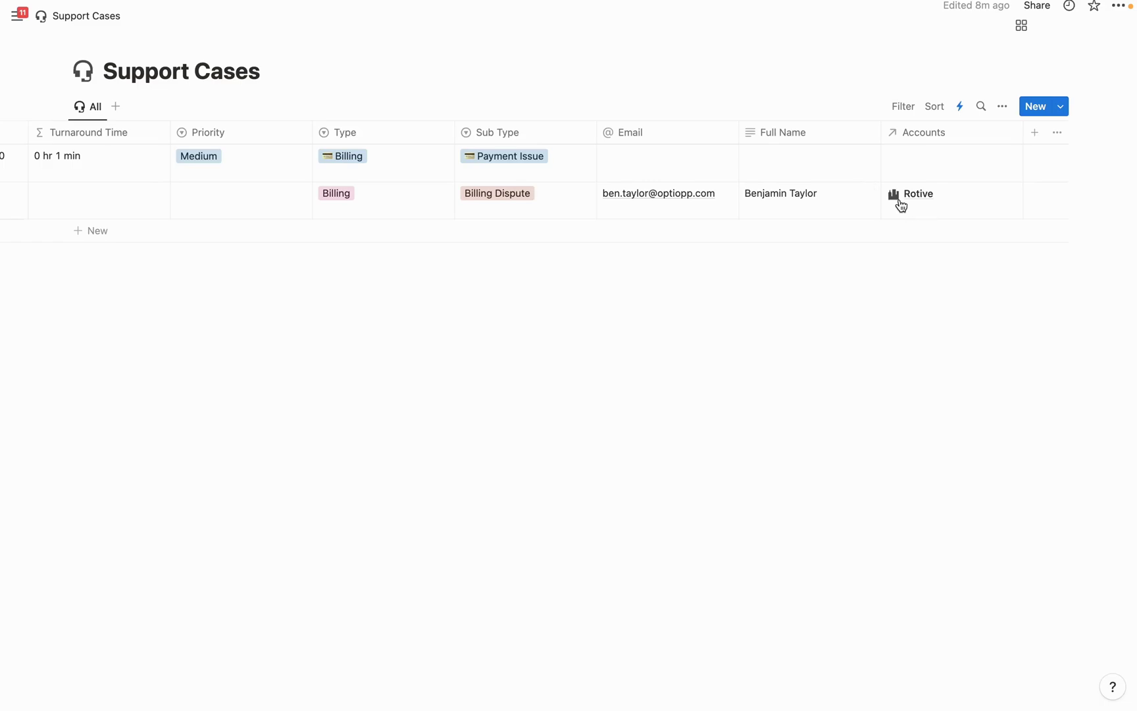
pyautogui.hscroll(-10, 898, 203)
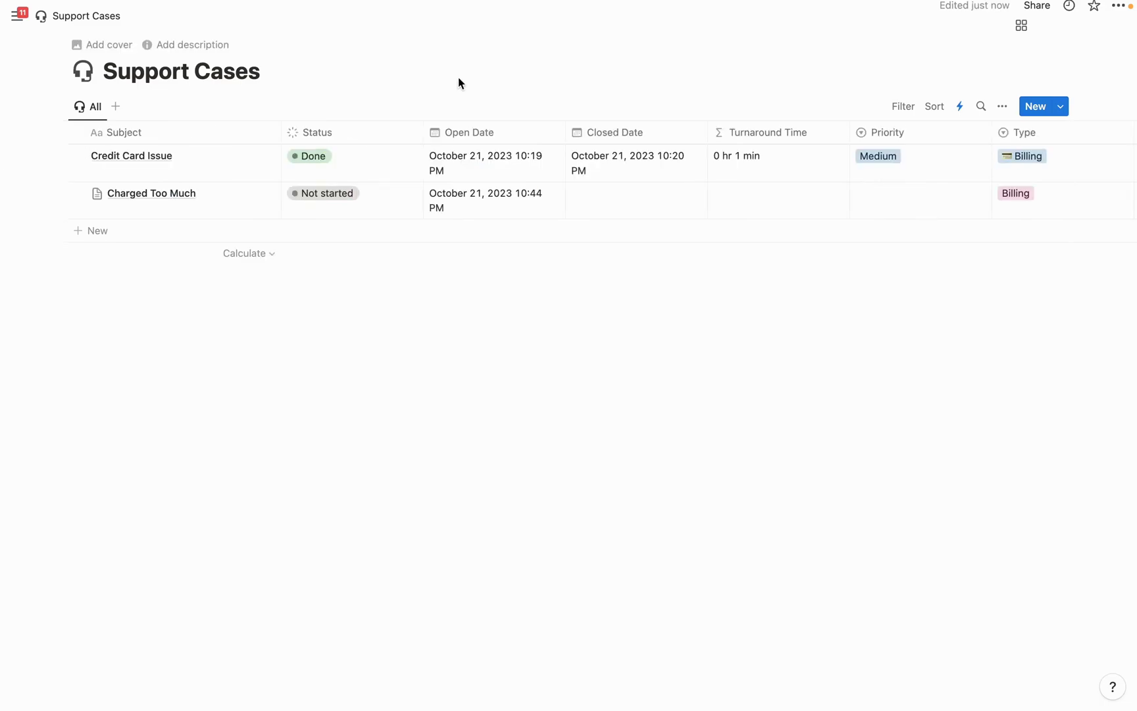